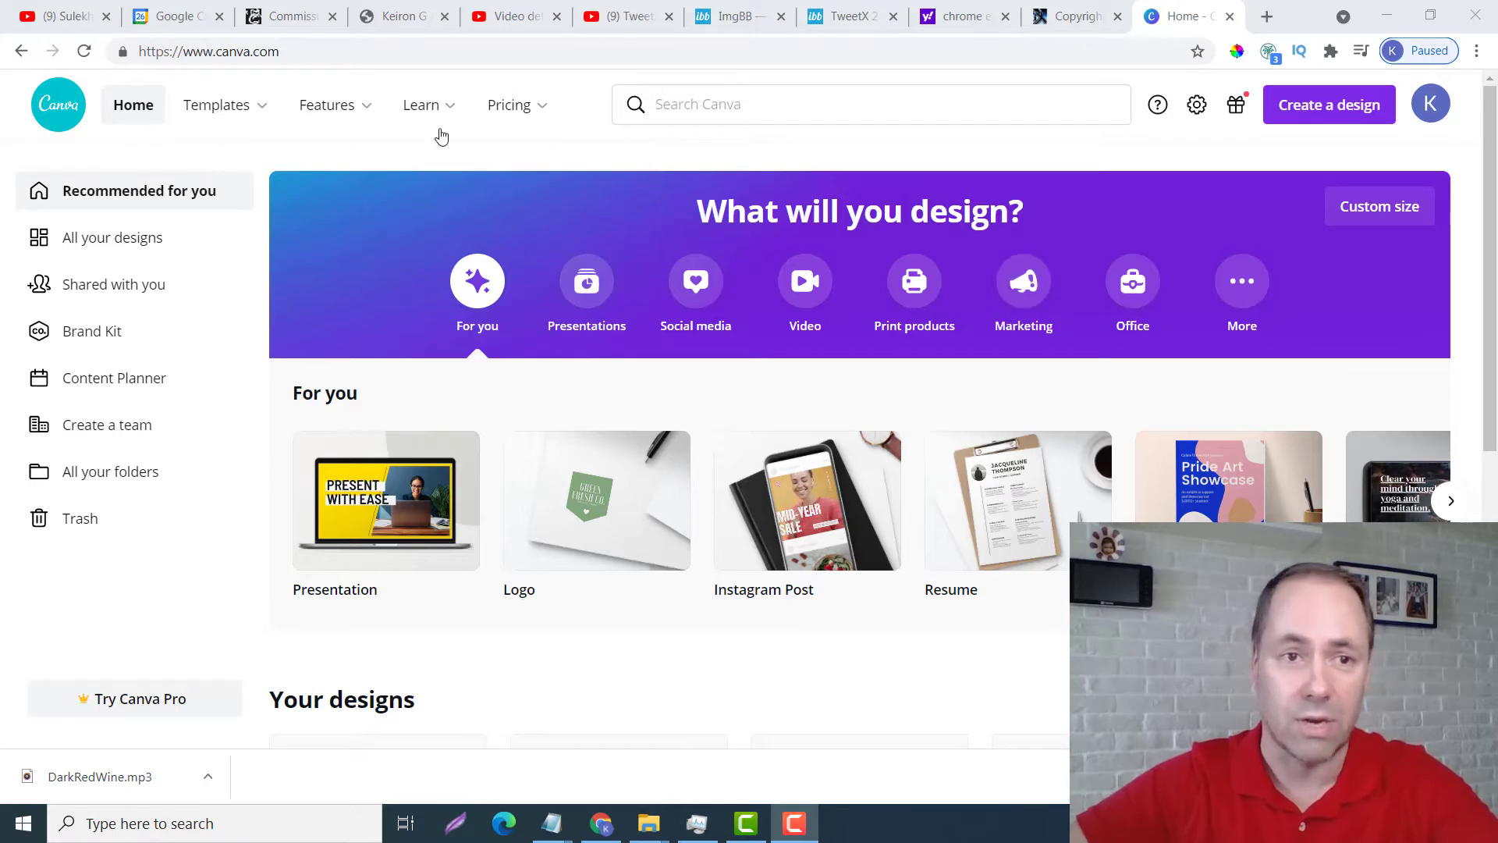
Switch to Google Calendar, open the July 29 VerTex event's details for editing, and follow its sales page link
left_click(178, 17)
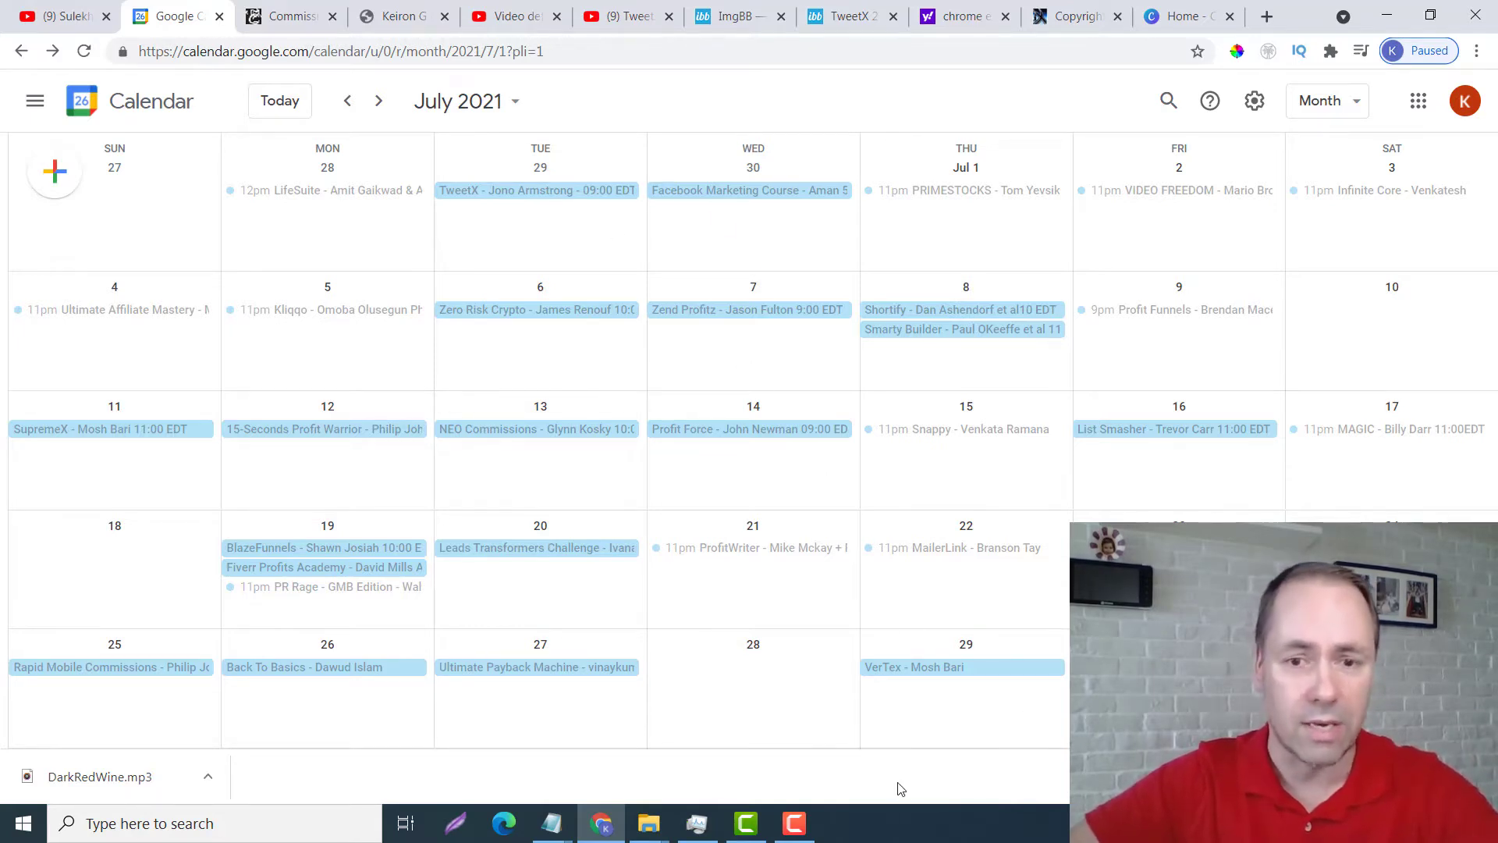
left_click(951, 676)
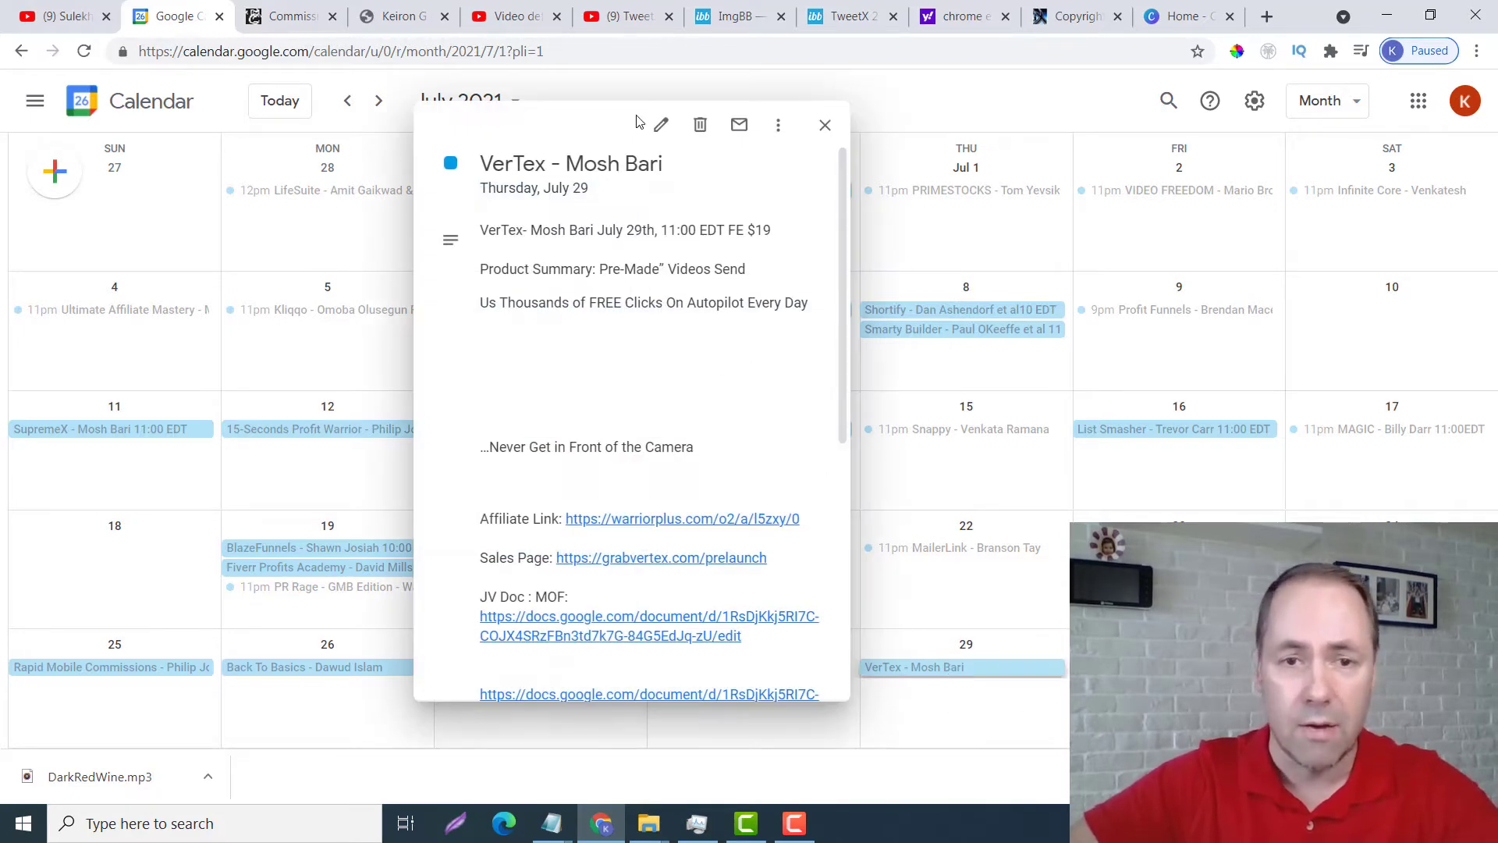
left_click(659, 127)
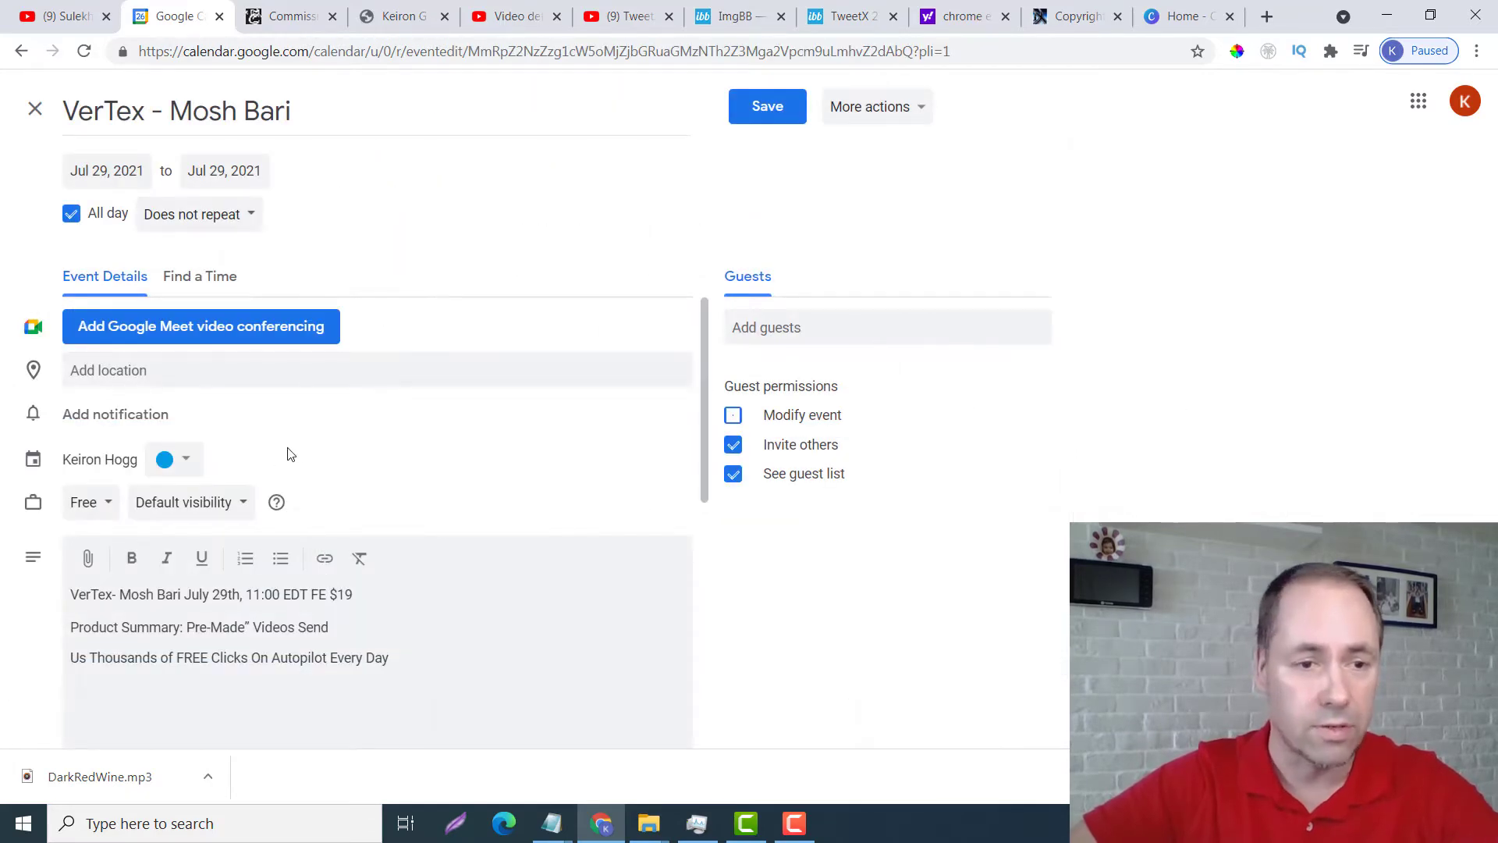
scroll(300, 451, "down", 3)
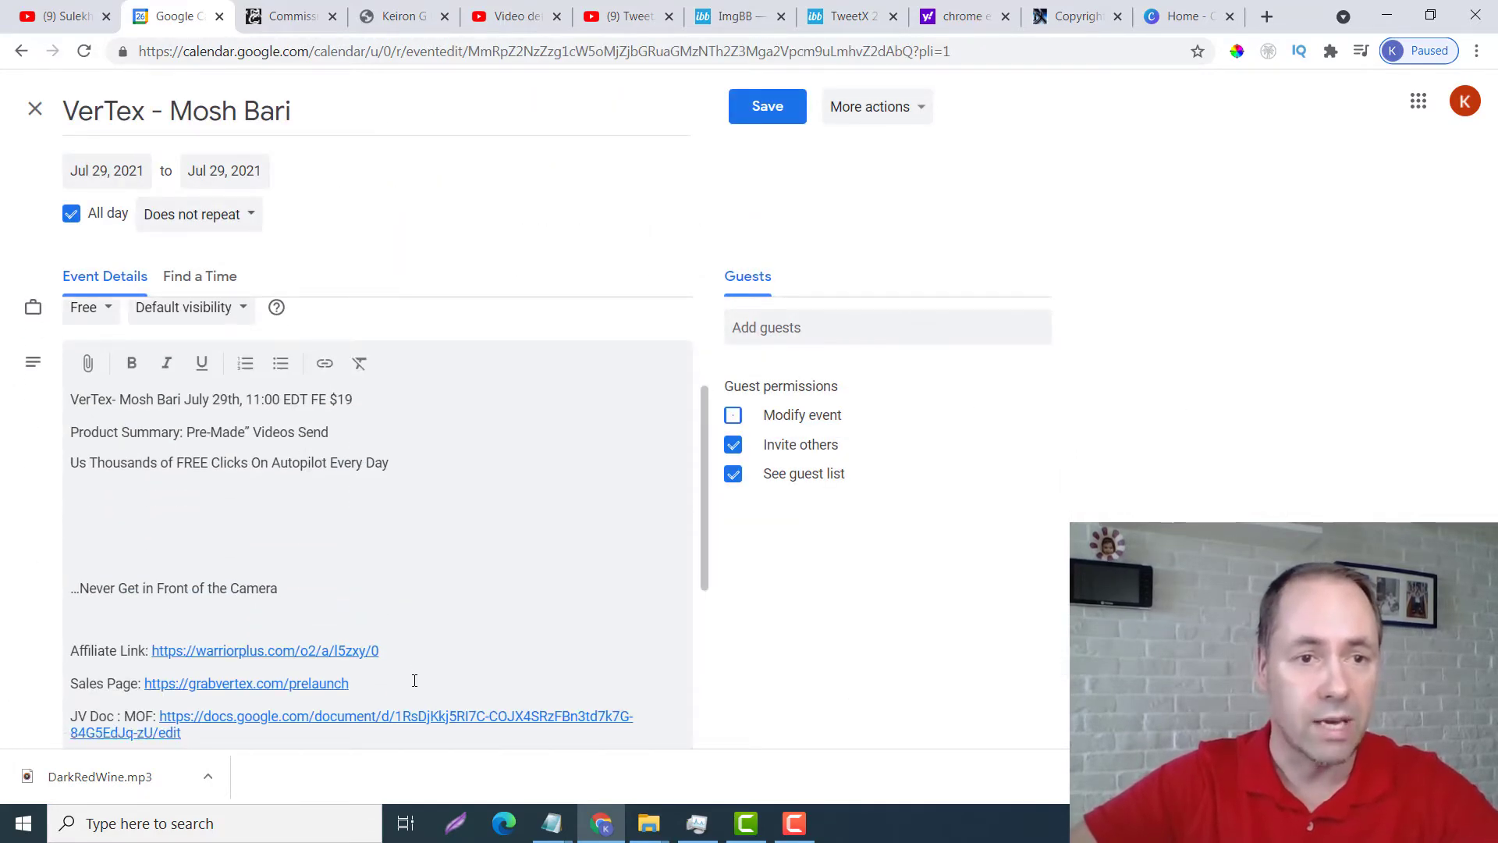
left_click_drag(351, 685, 147, 681)
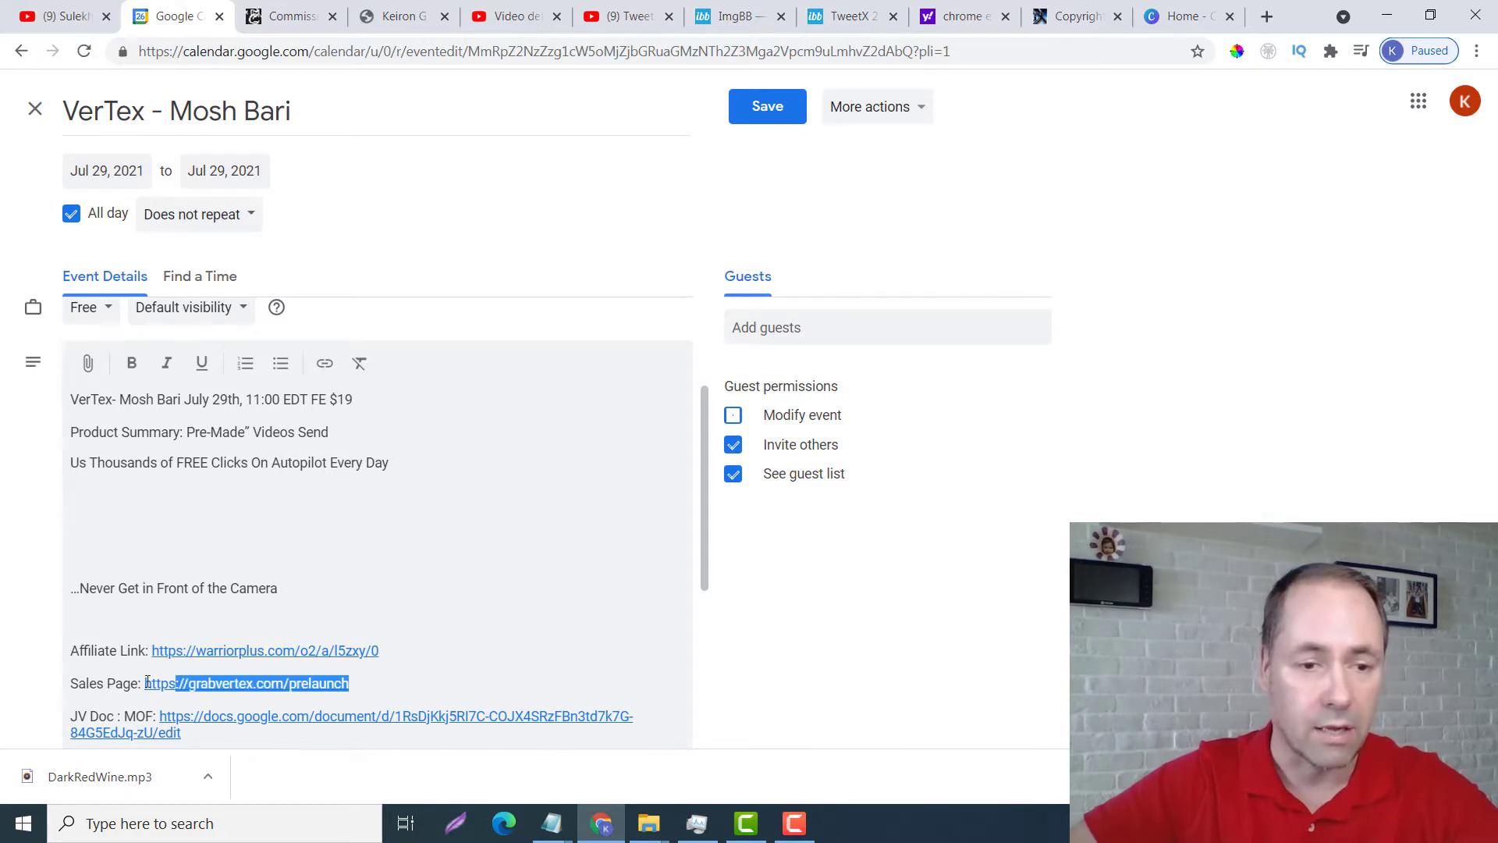
left_click(237, 715)
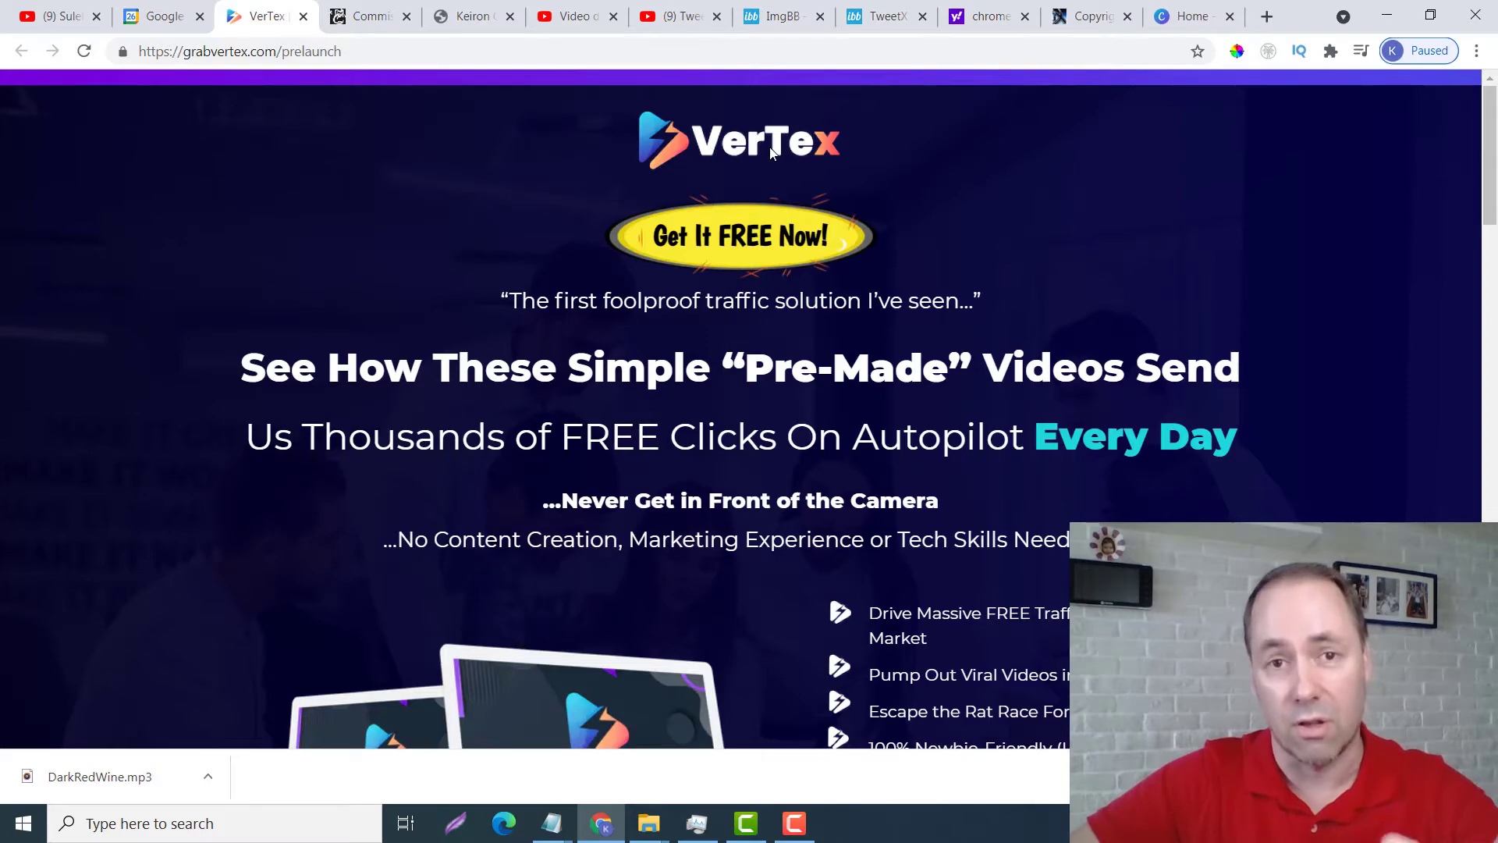
Save the VerTex logo above the sales page headline as a PNG named Vertex Logo in the August folder
scroll(773, 152, "down", 6)
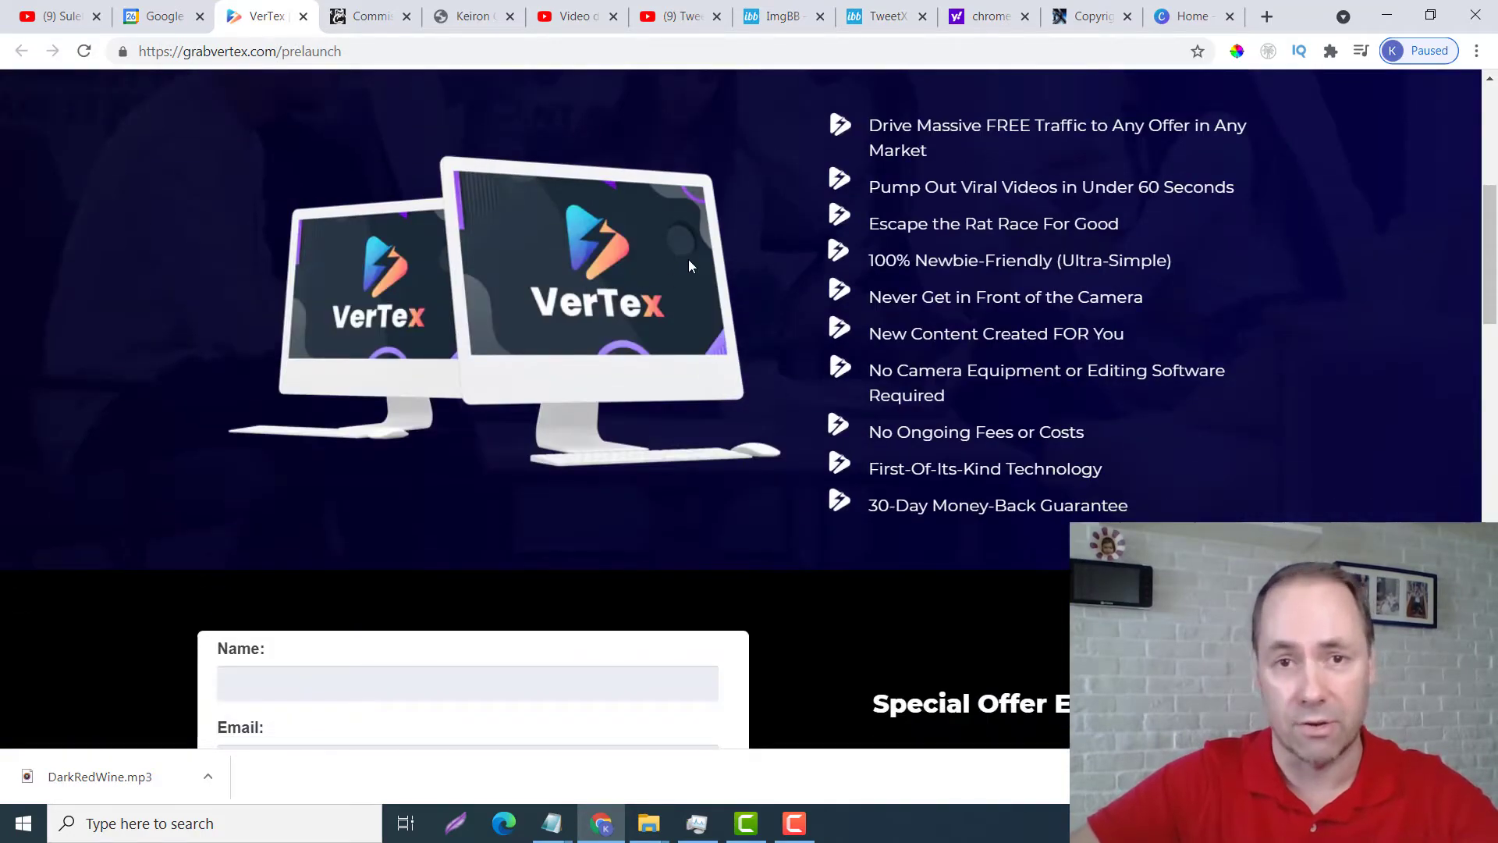
scroll(873, 211, "up", 5)
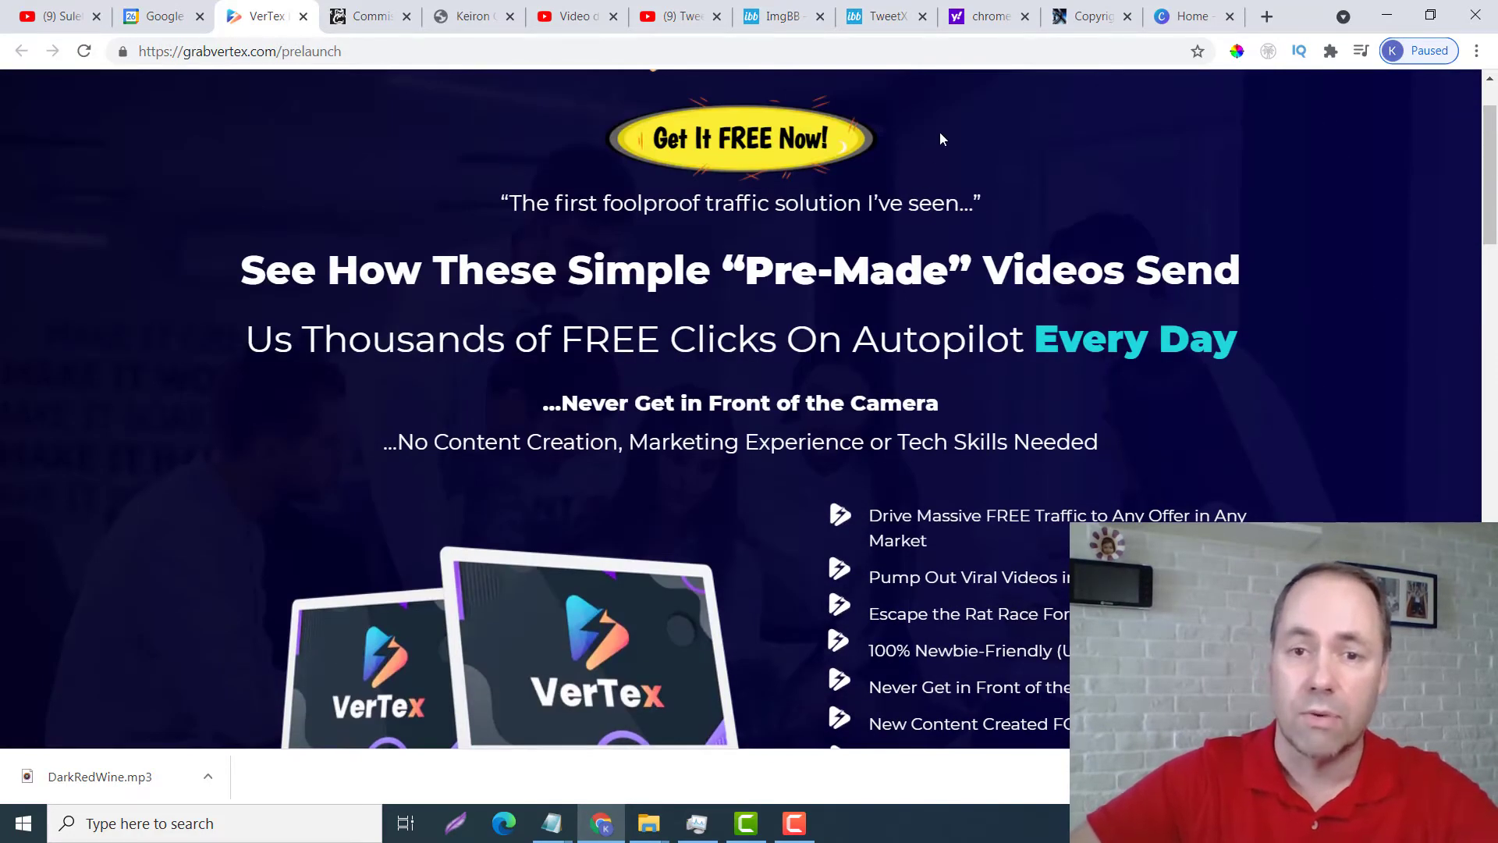
scroll(939, 136, "up", 1)
left_click_drag(880, 144, 737, 143)
left_click(907, 160)
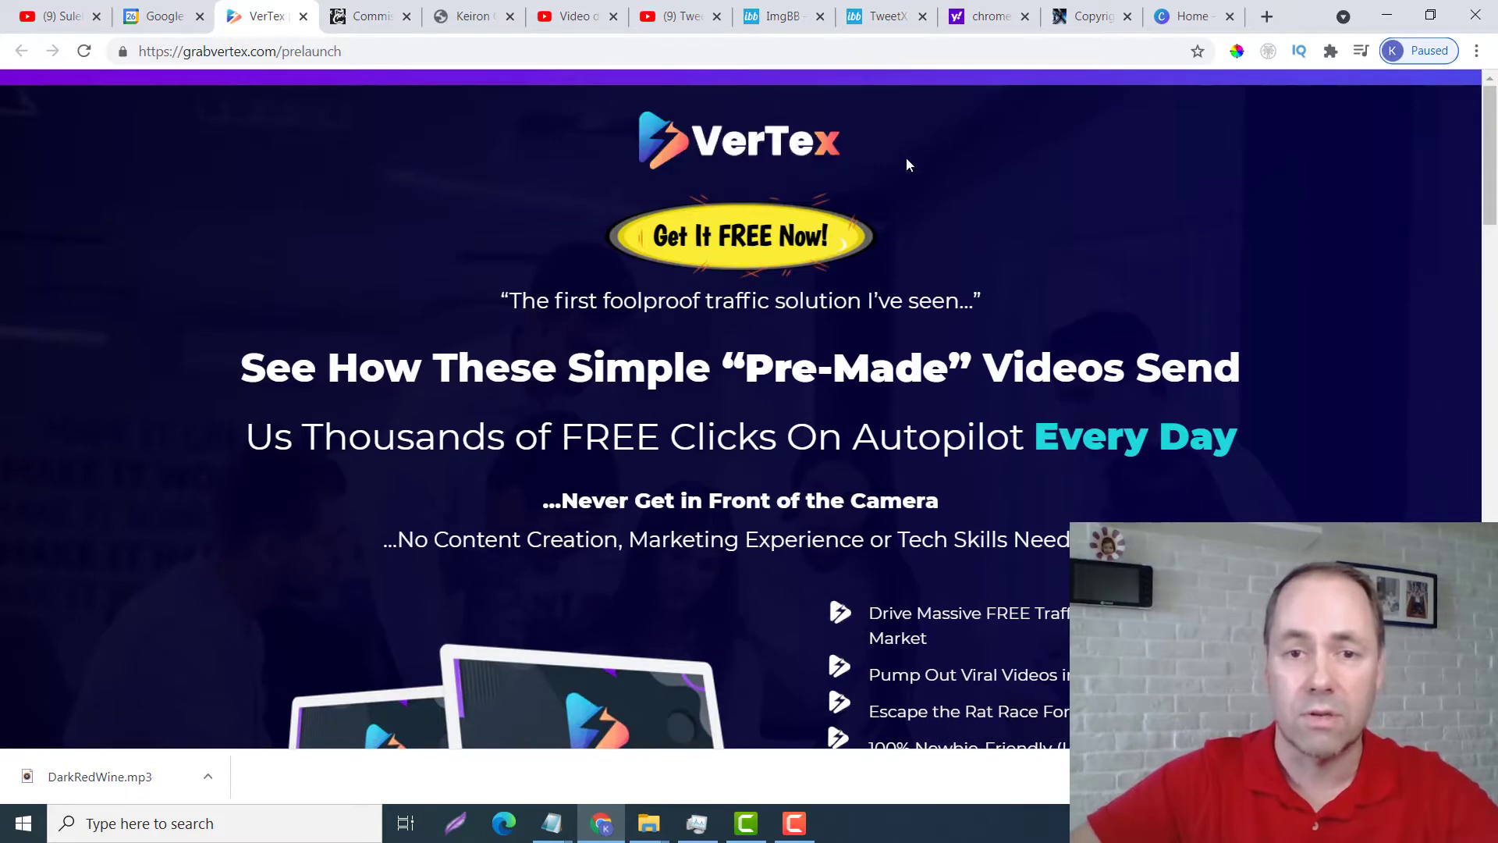
right_click(767, 148)
left_click(830, 184)
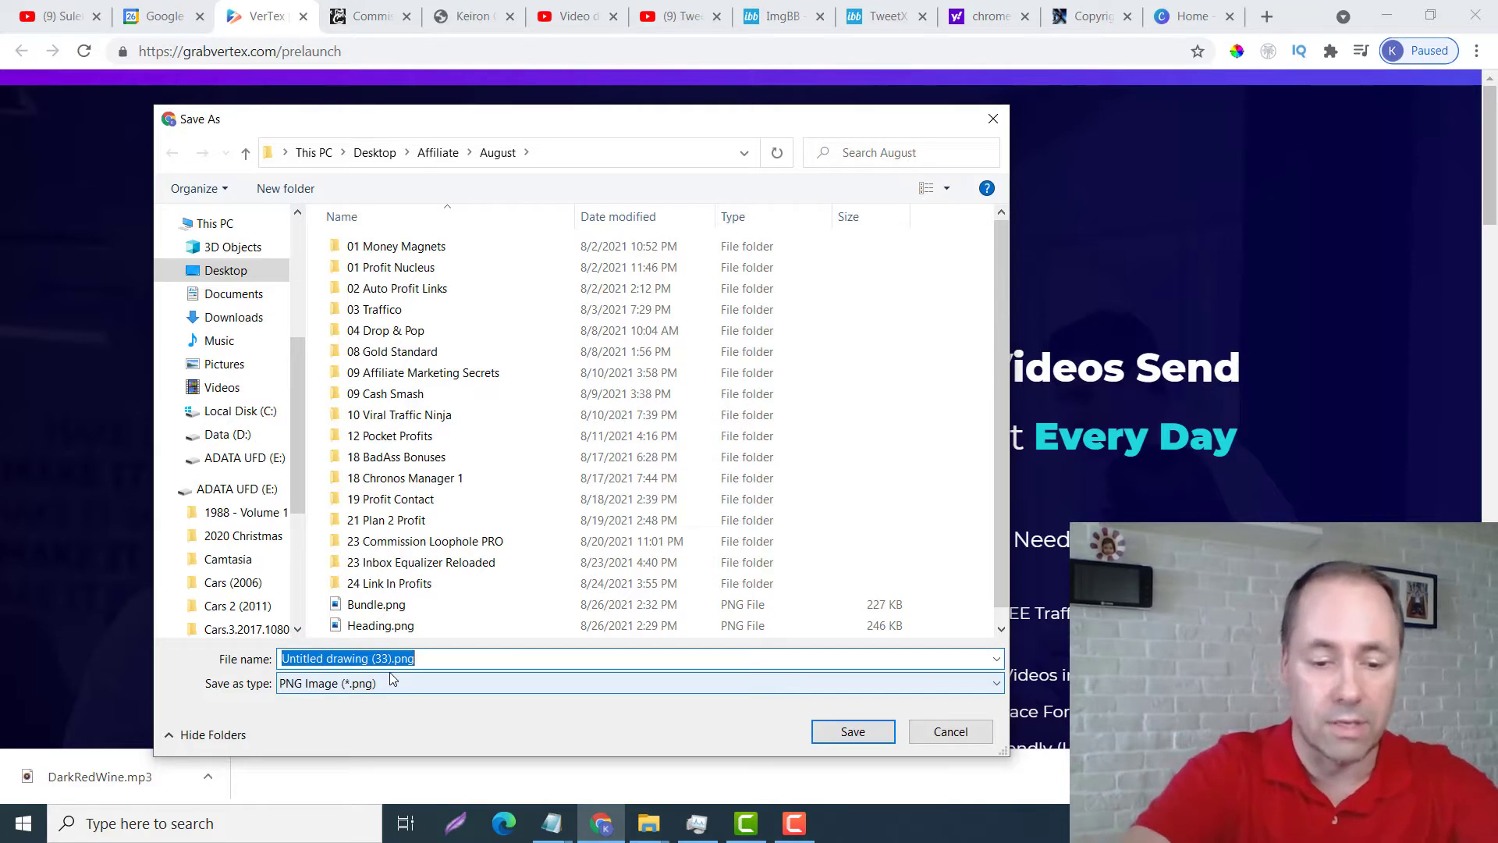
type("Vertex Logo")
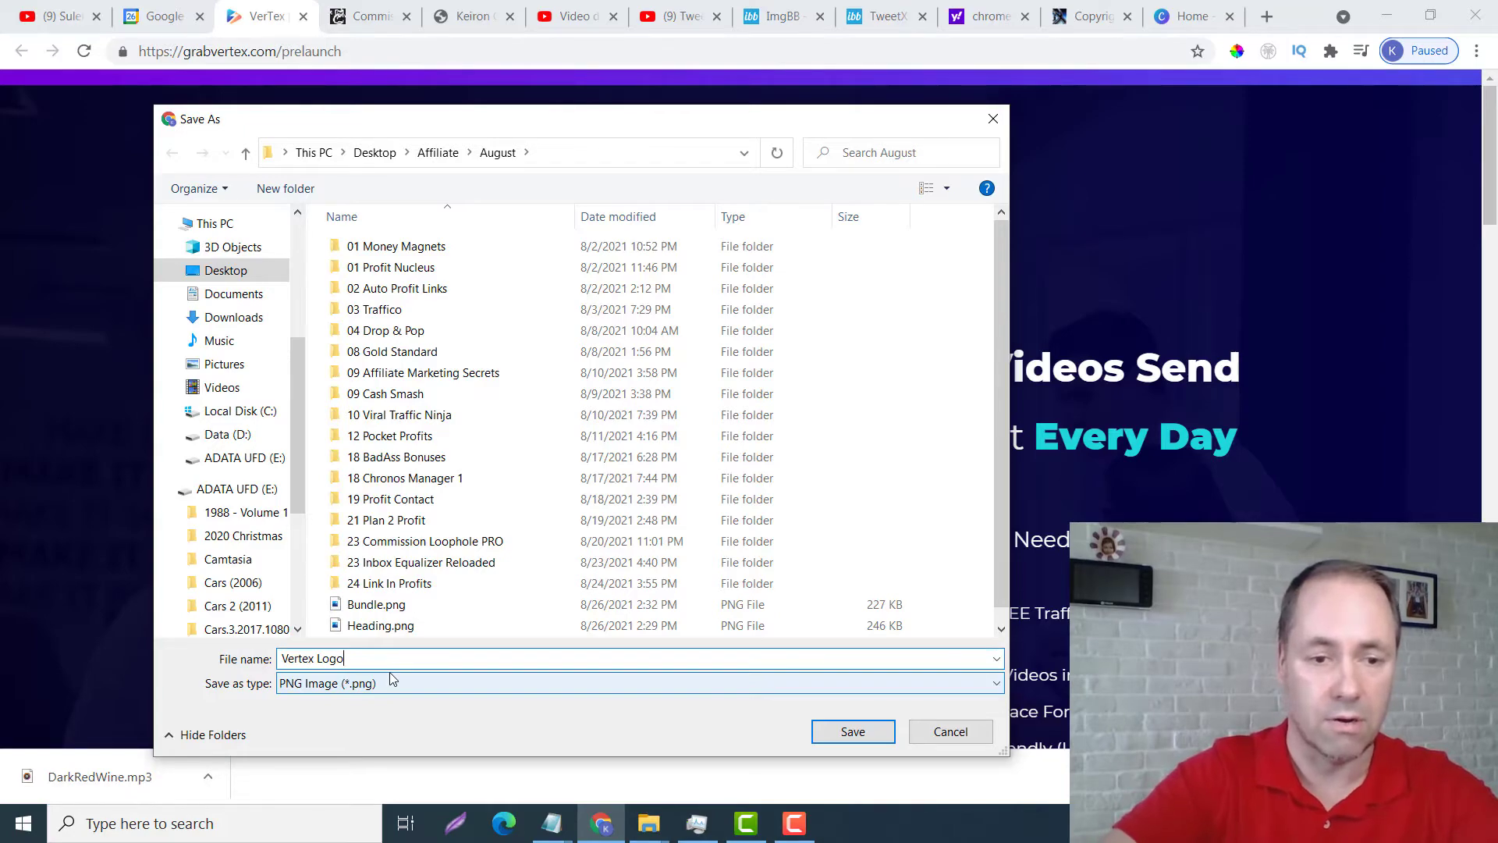
key("Return")
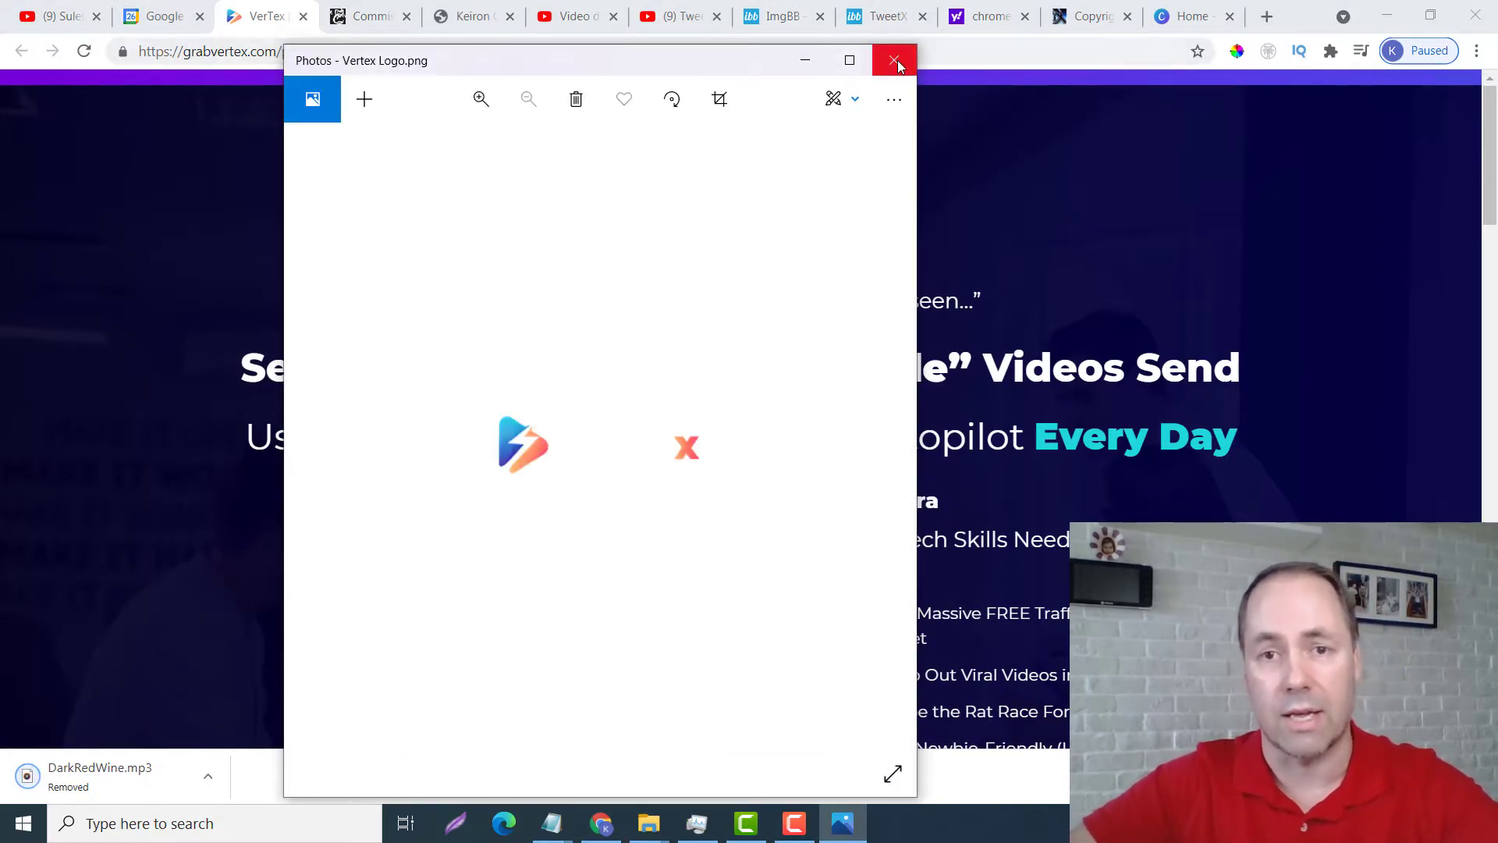
left_click(897, 59)
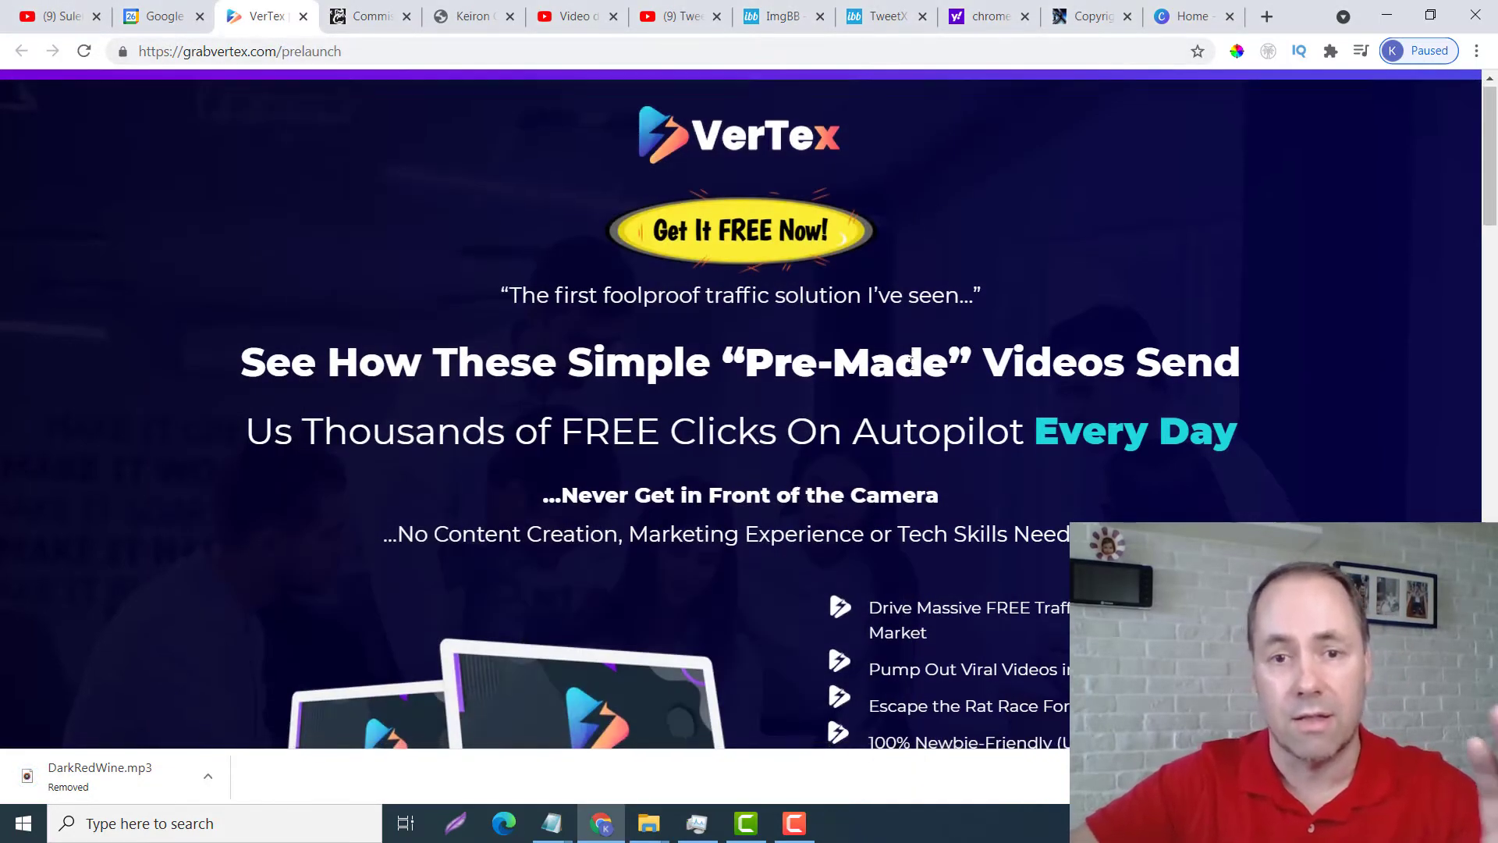
Save the VerTex product box image near the end of the sales page as a PNG named Vertex Product Box
scroll(495, 403, "down", 5)
scroll(638, 378, "down", 18)
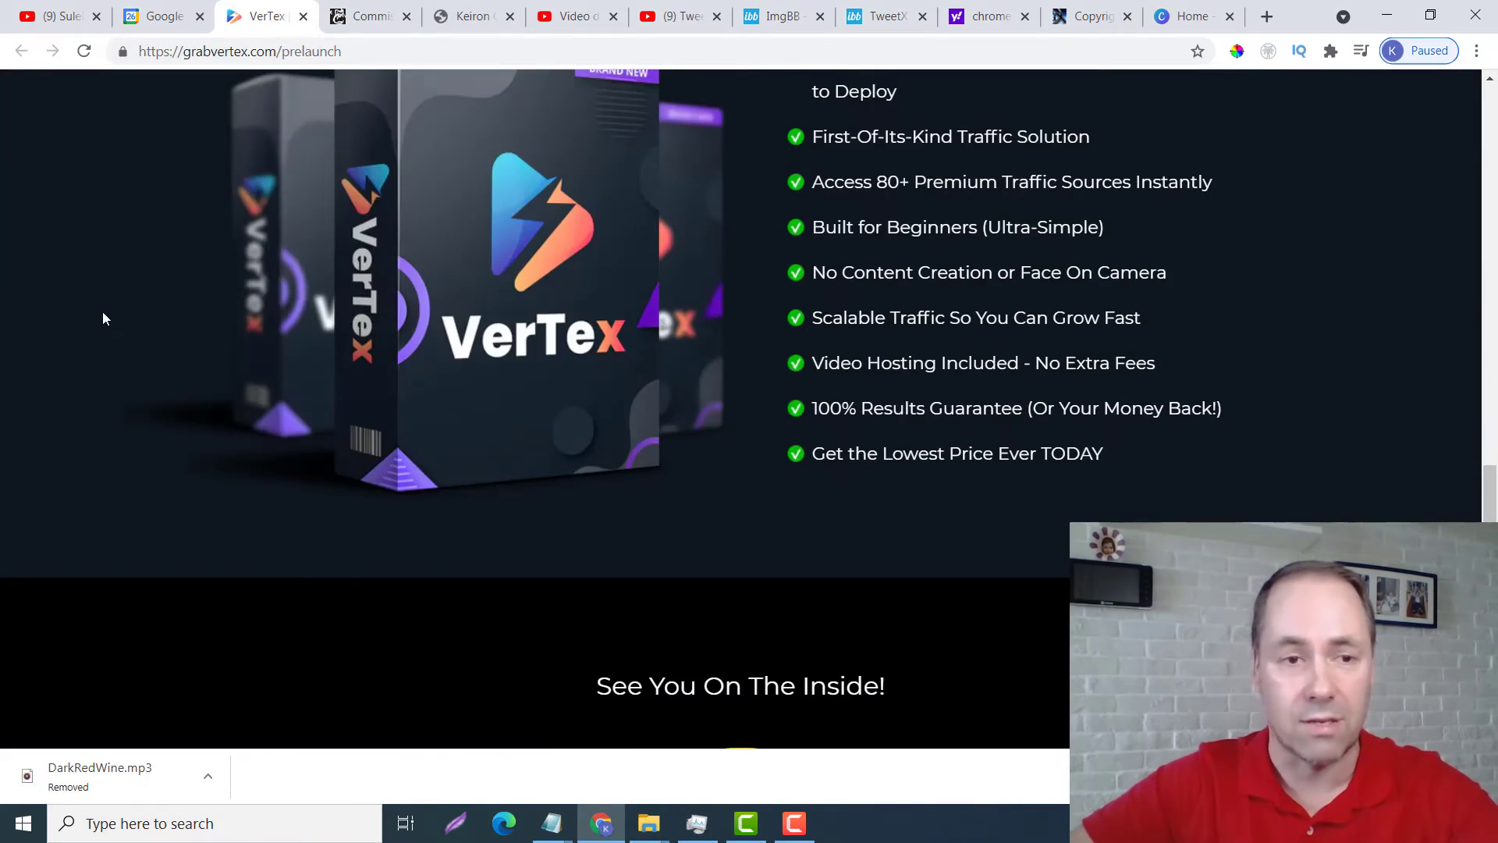
left_click_drag(102, 317, 498, 312)
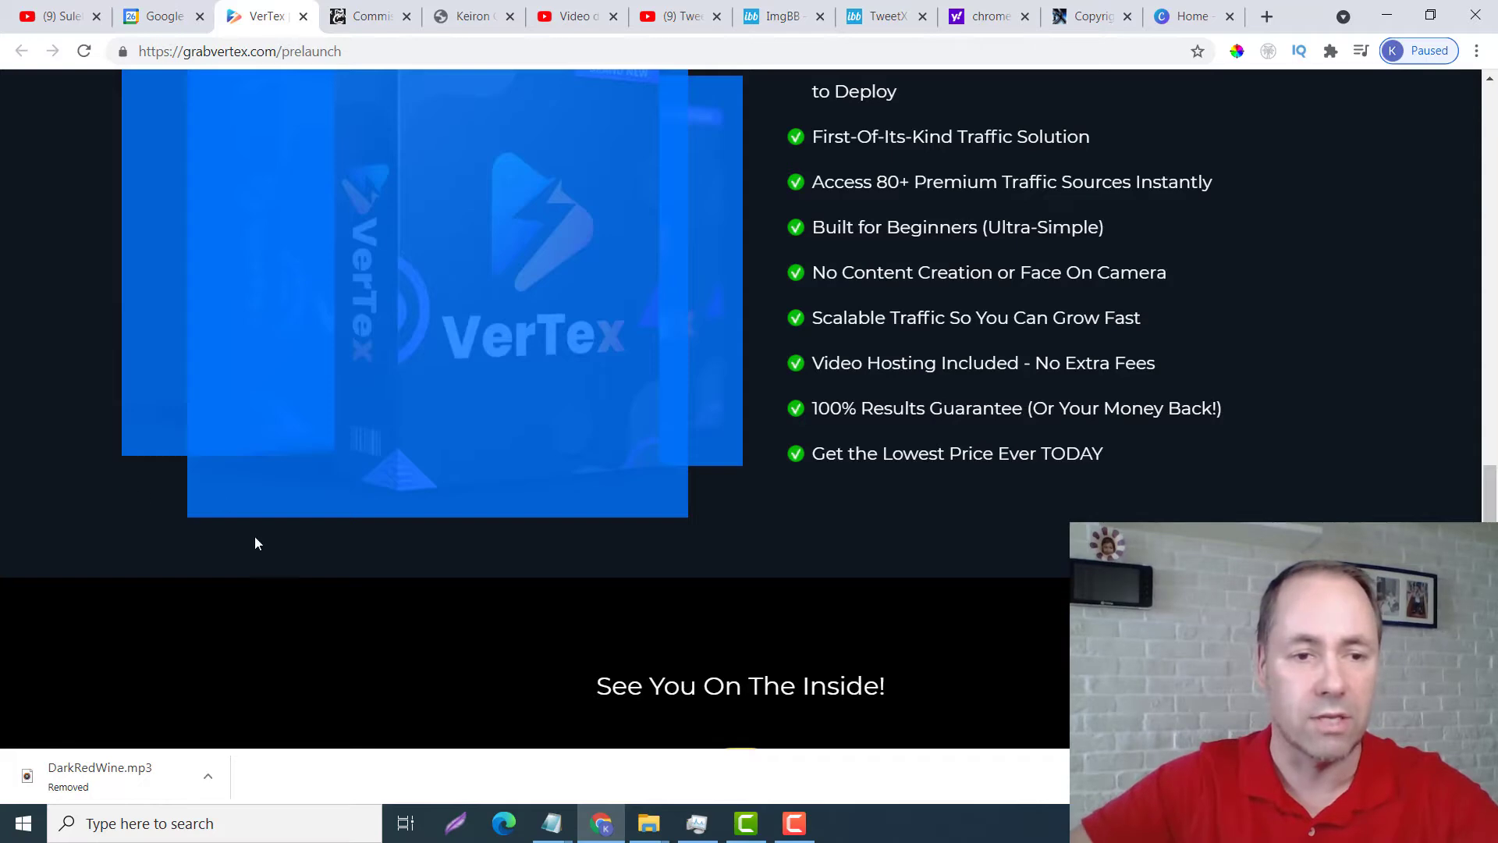
left_click(787, 402)
right_click(527, 313)
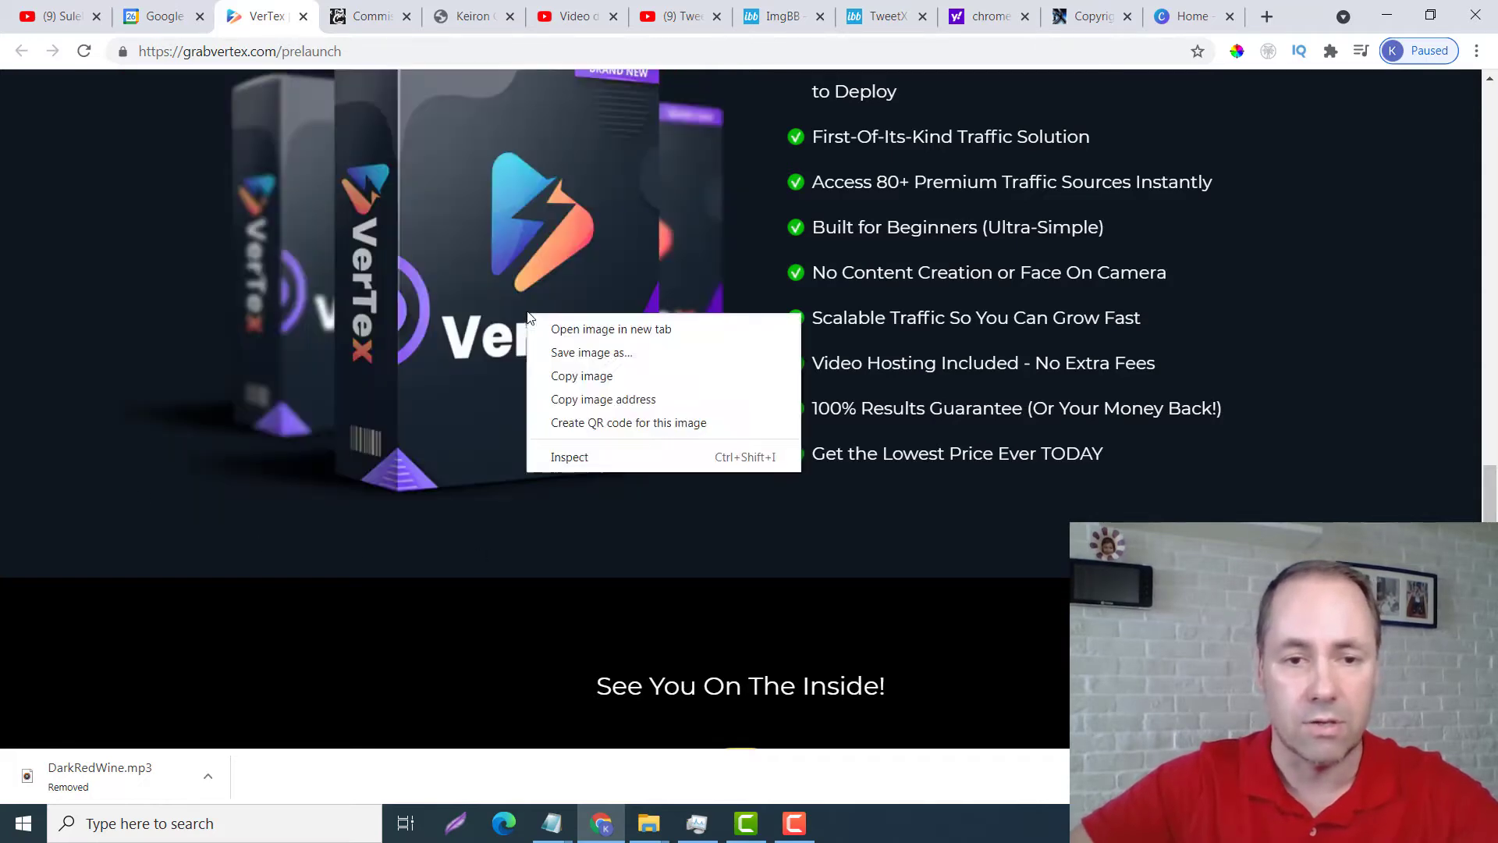
left_click(607, 355)
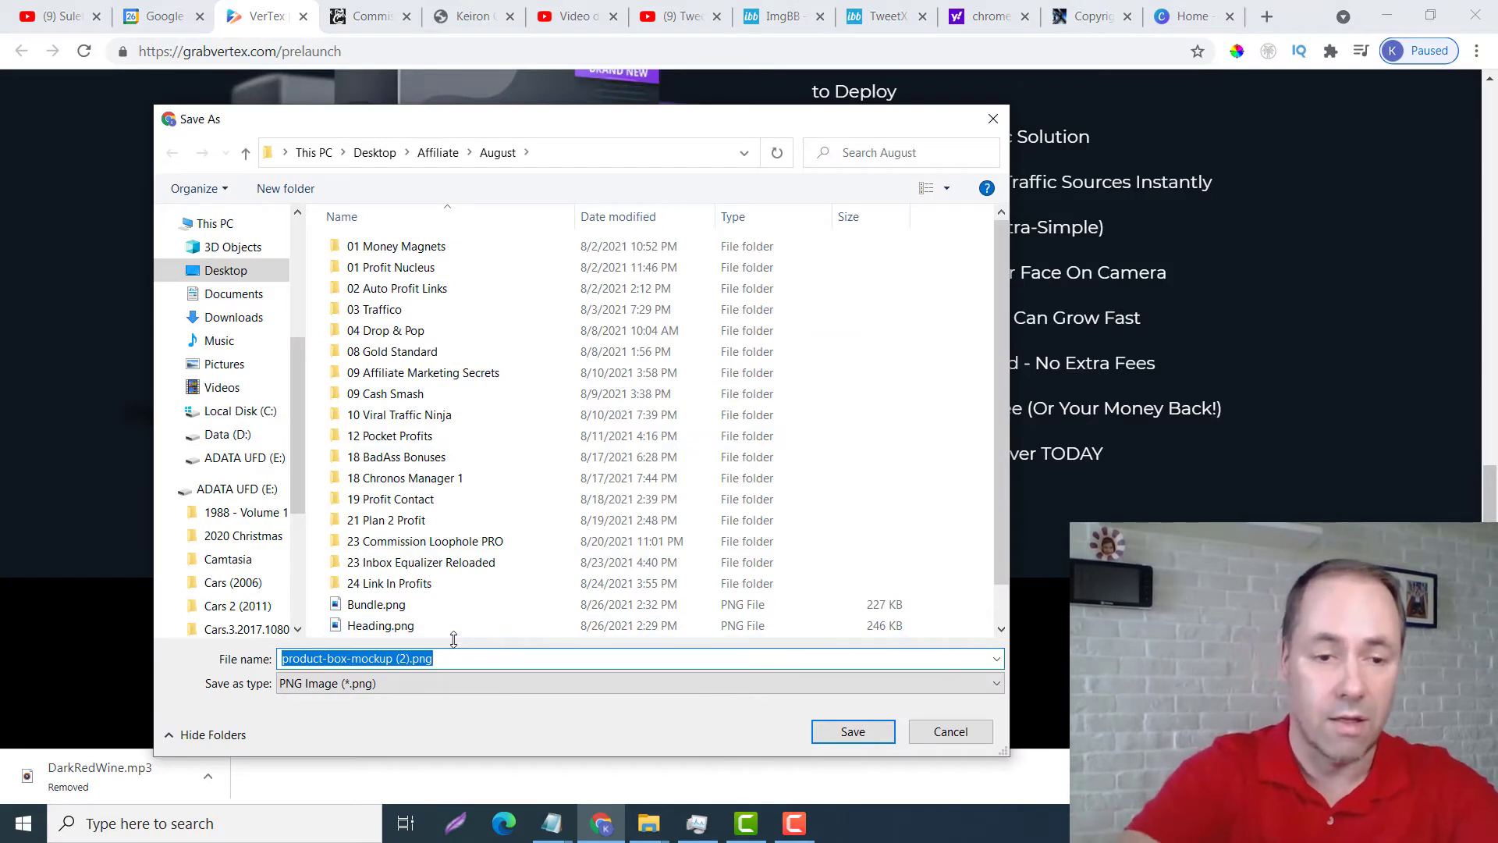
type("Vert")
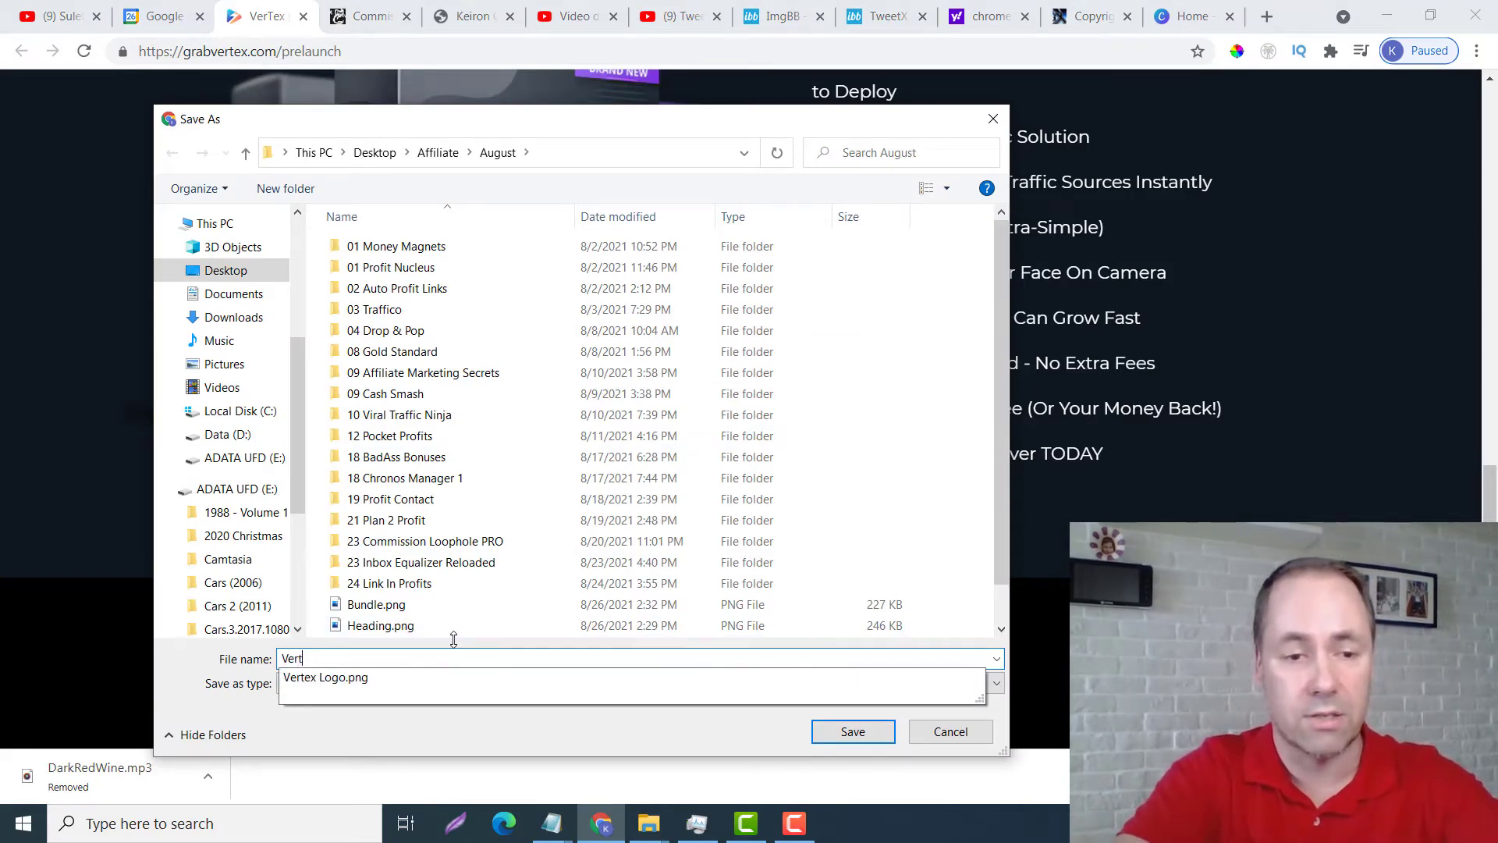
type("ex P")
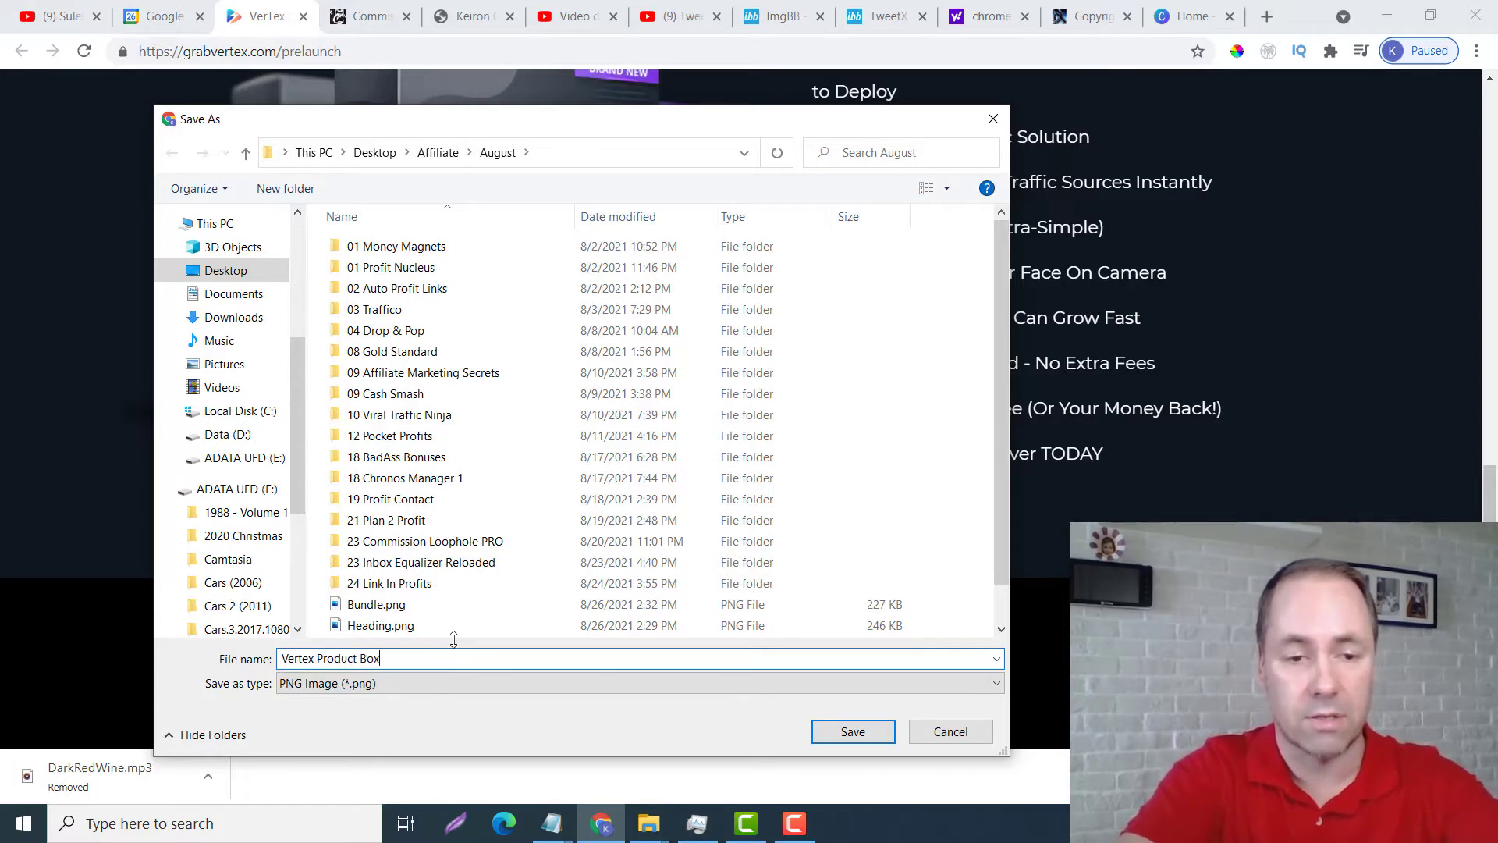
type("roduct Box")
key("Return")
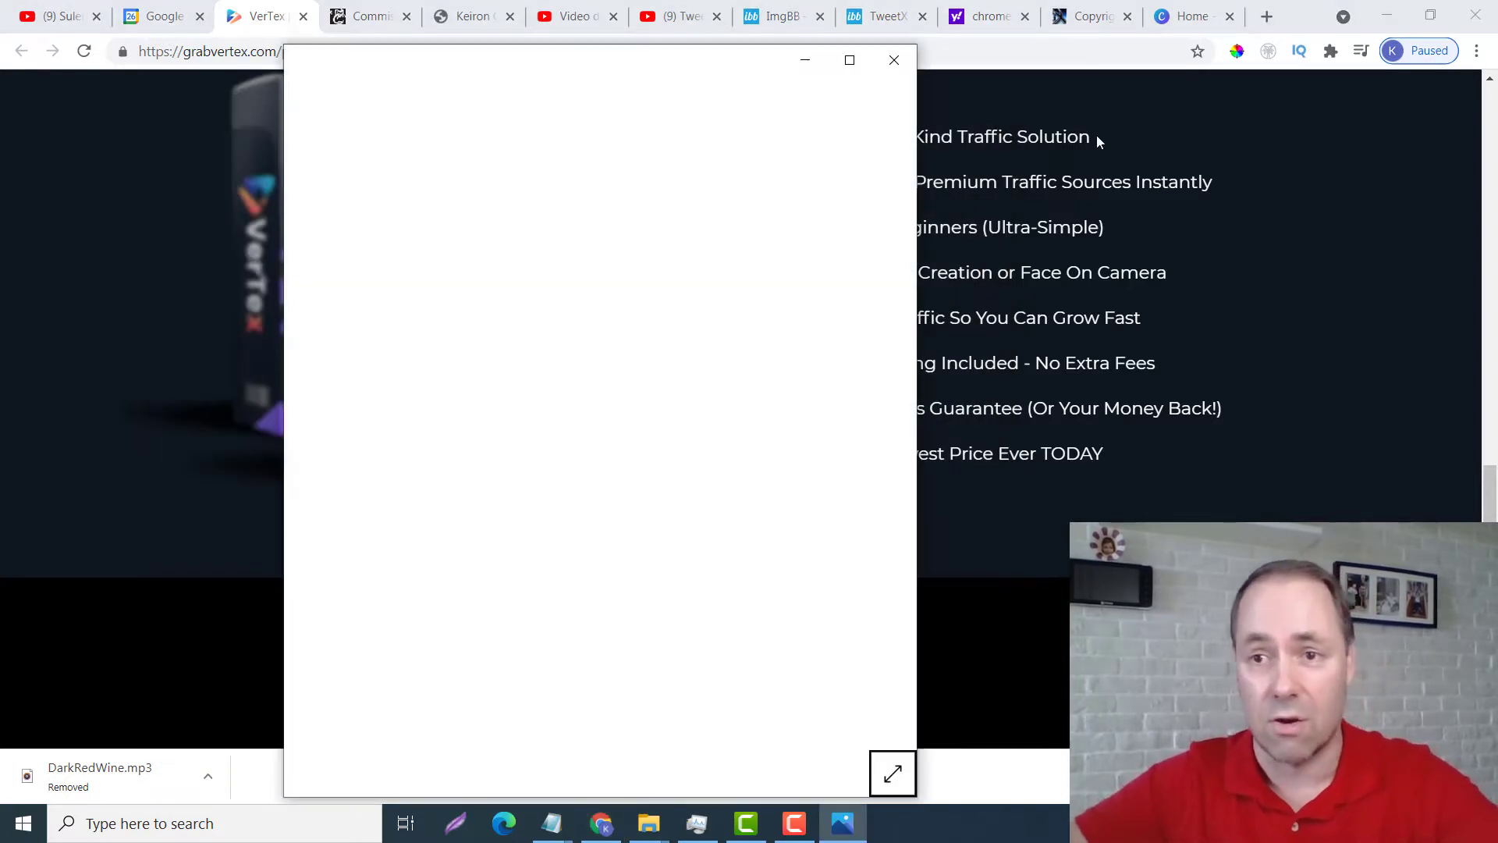
left_click(897, 61)
Switch to Commission Gorilla, save and exit the Demo bonus page, and bring up the layout styles for a new bonus block
left_click(1174, 24)
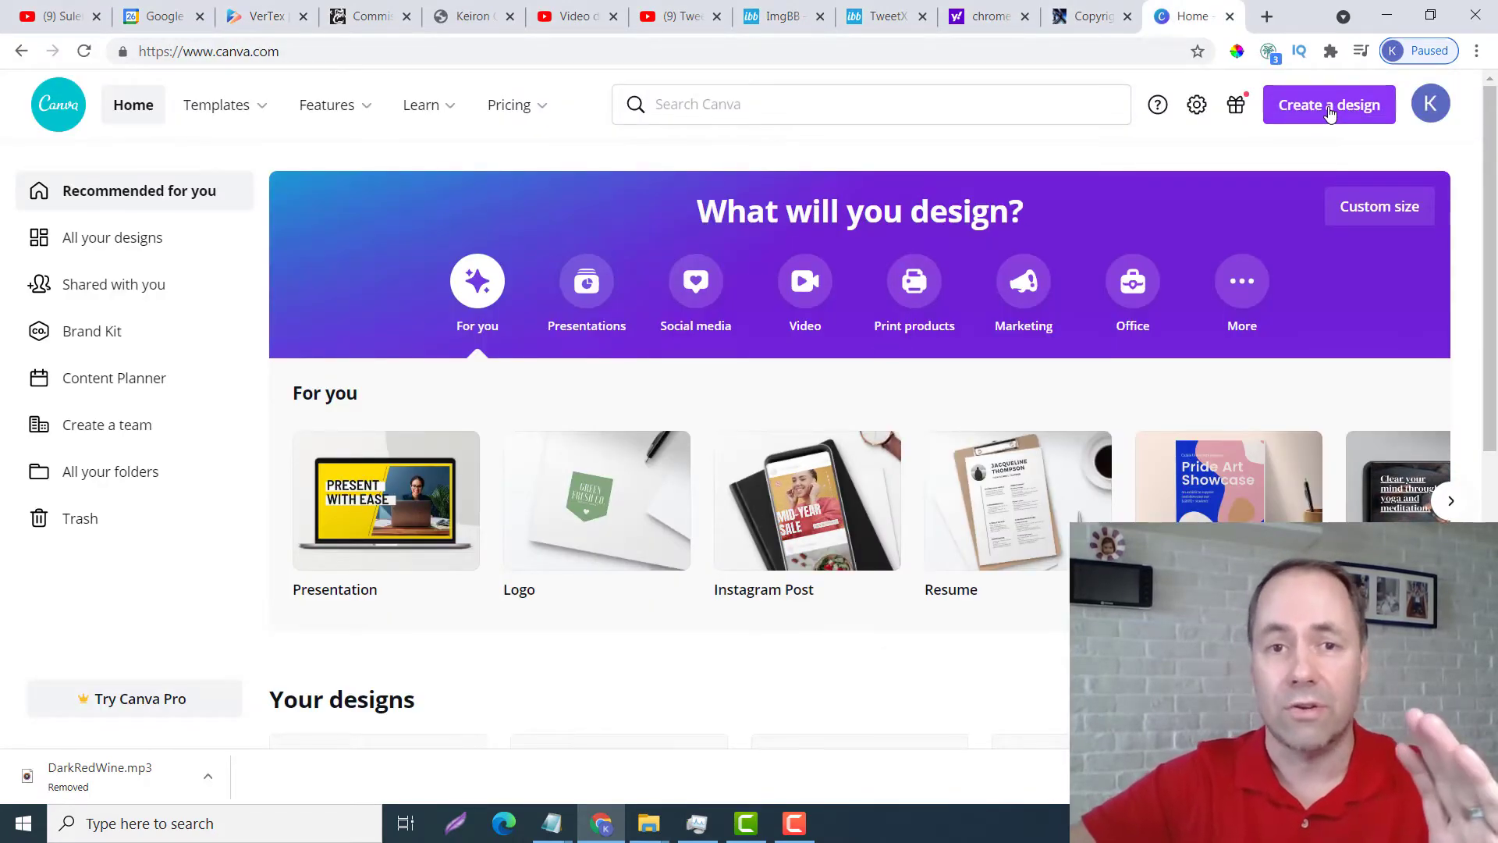
left_click(375, 14)
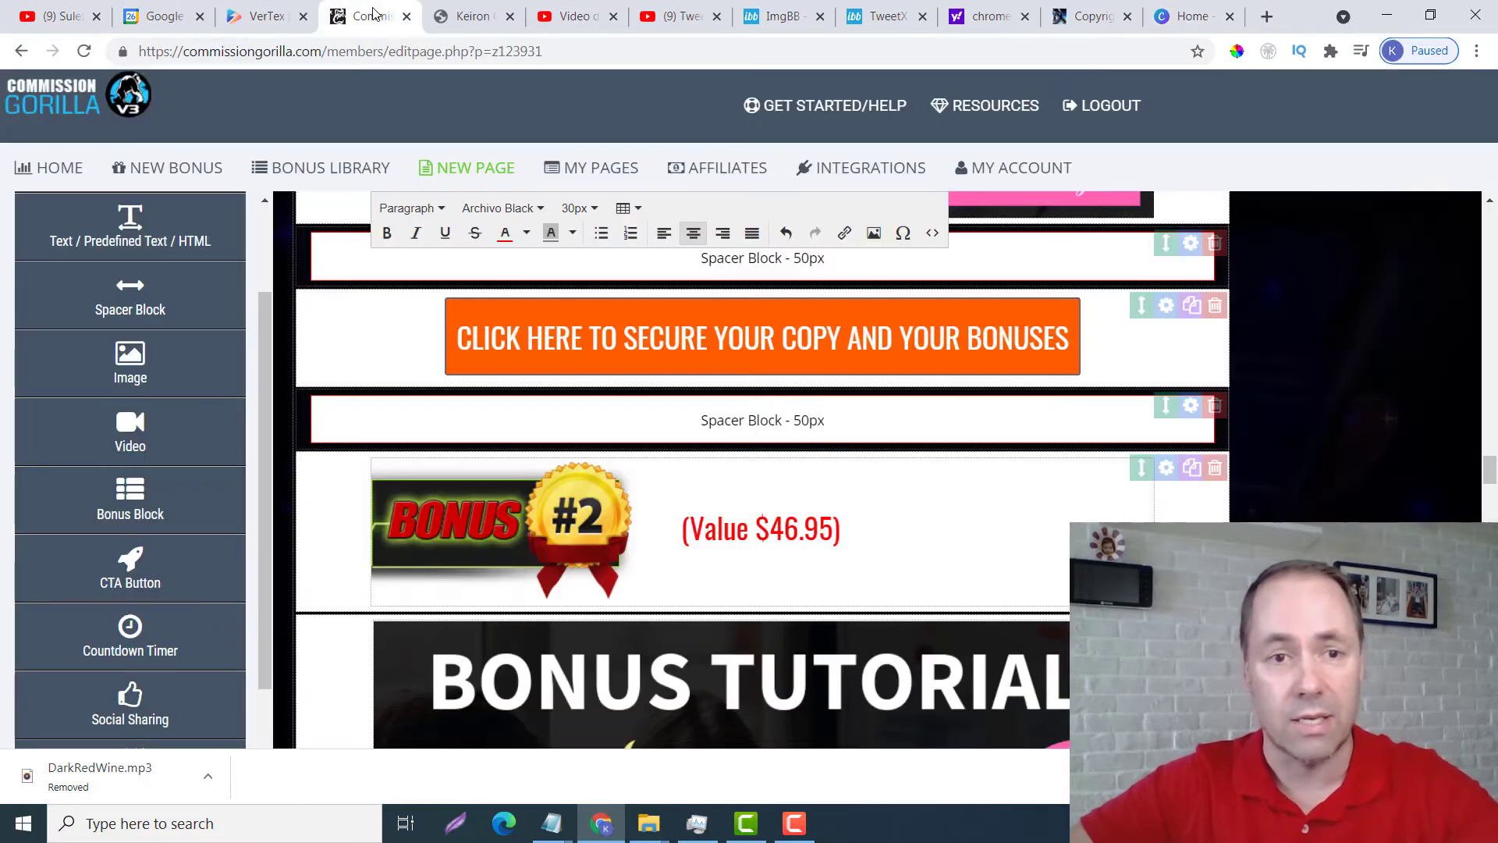
scroll(610, 289, "up", 4)
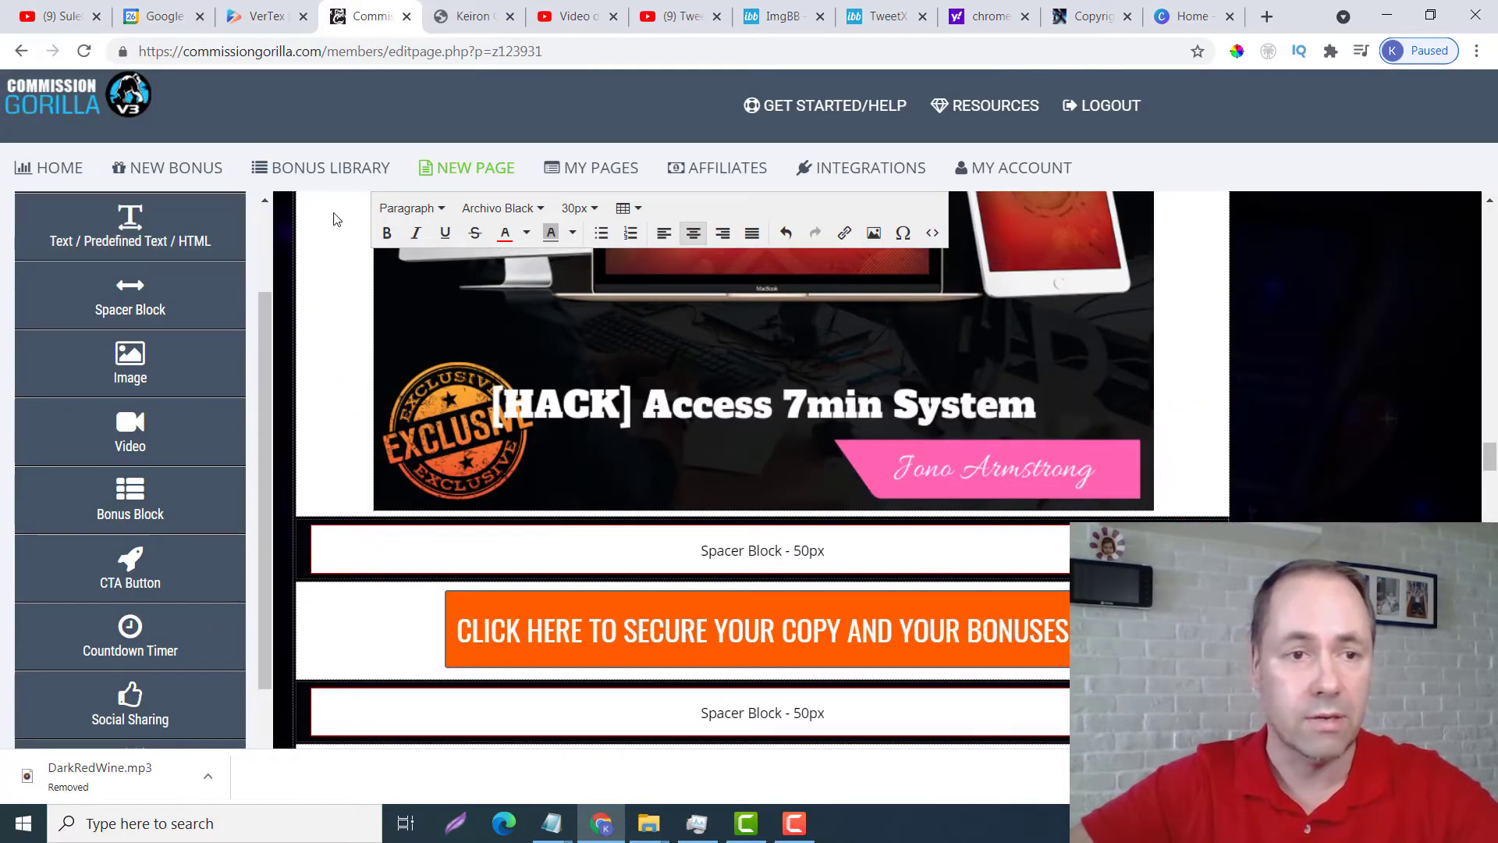
scroll(257, 218, "up", 5)
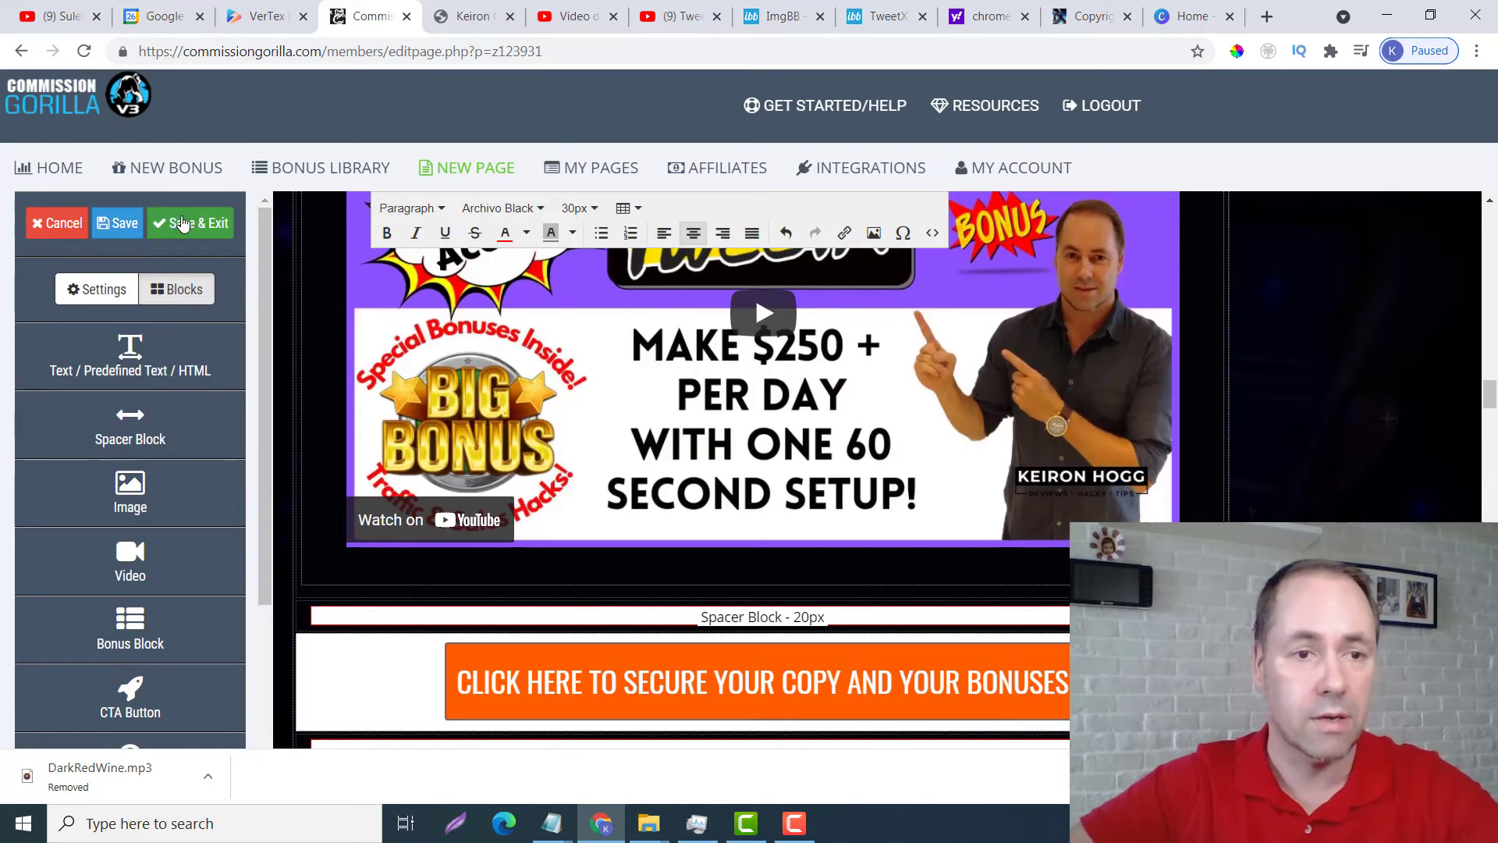
left_click(181, 225)
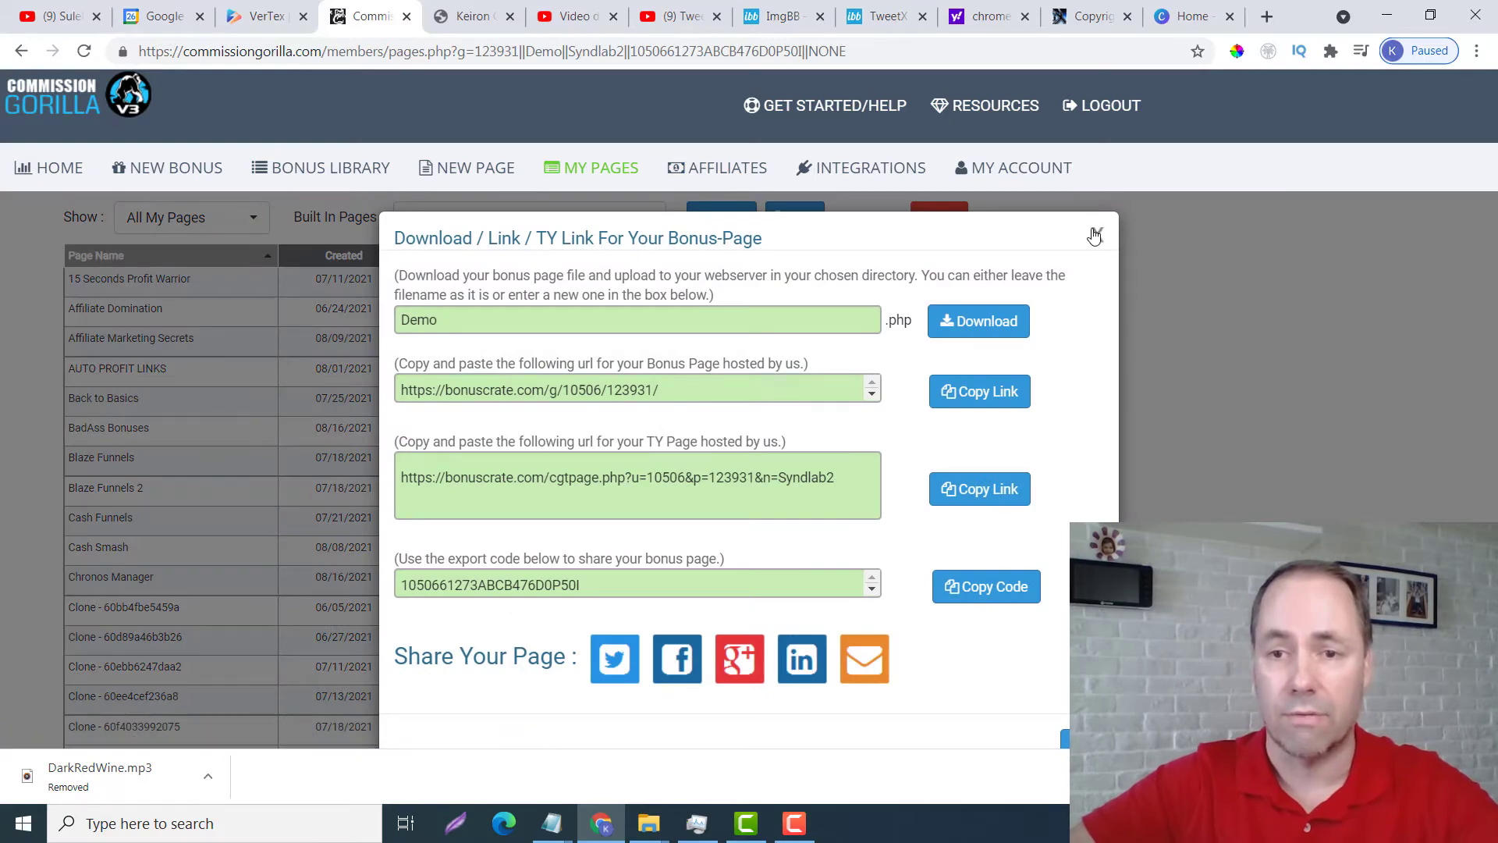
left_click(1097, 235)
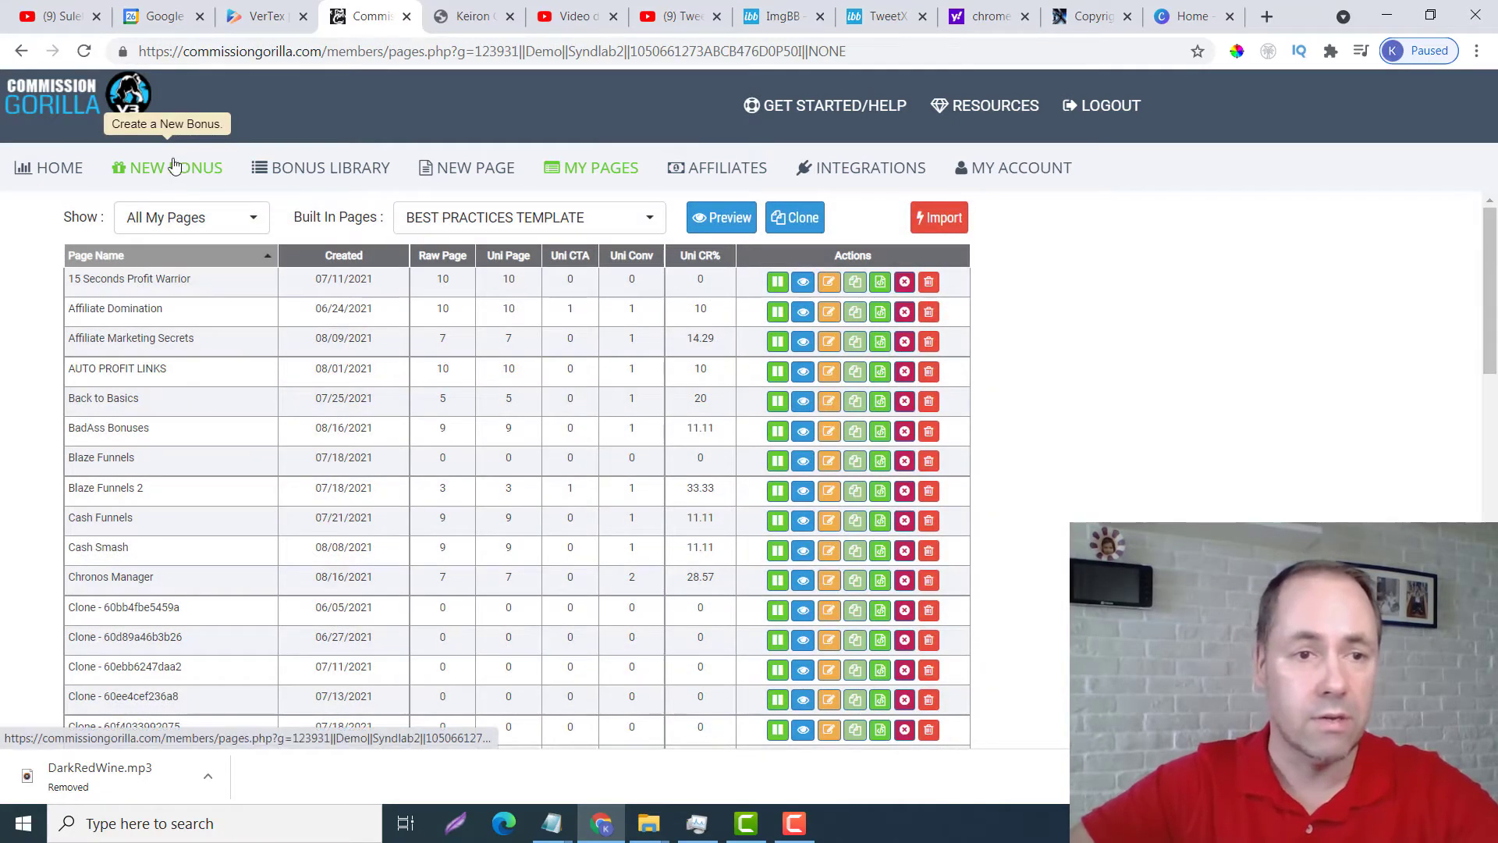
left_click(175, 165)
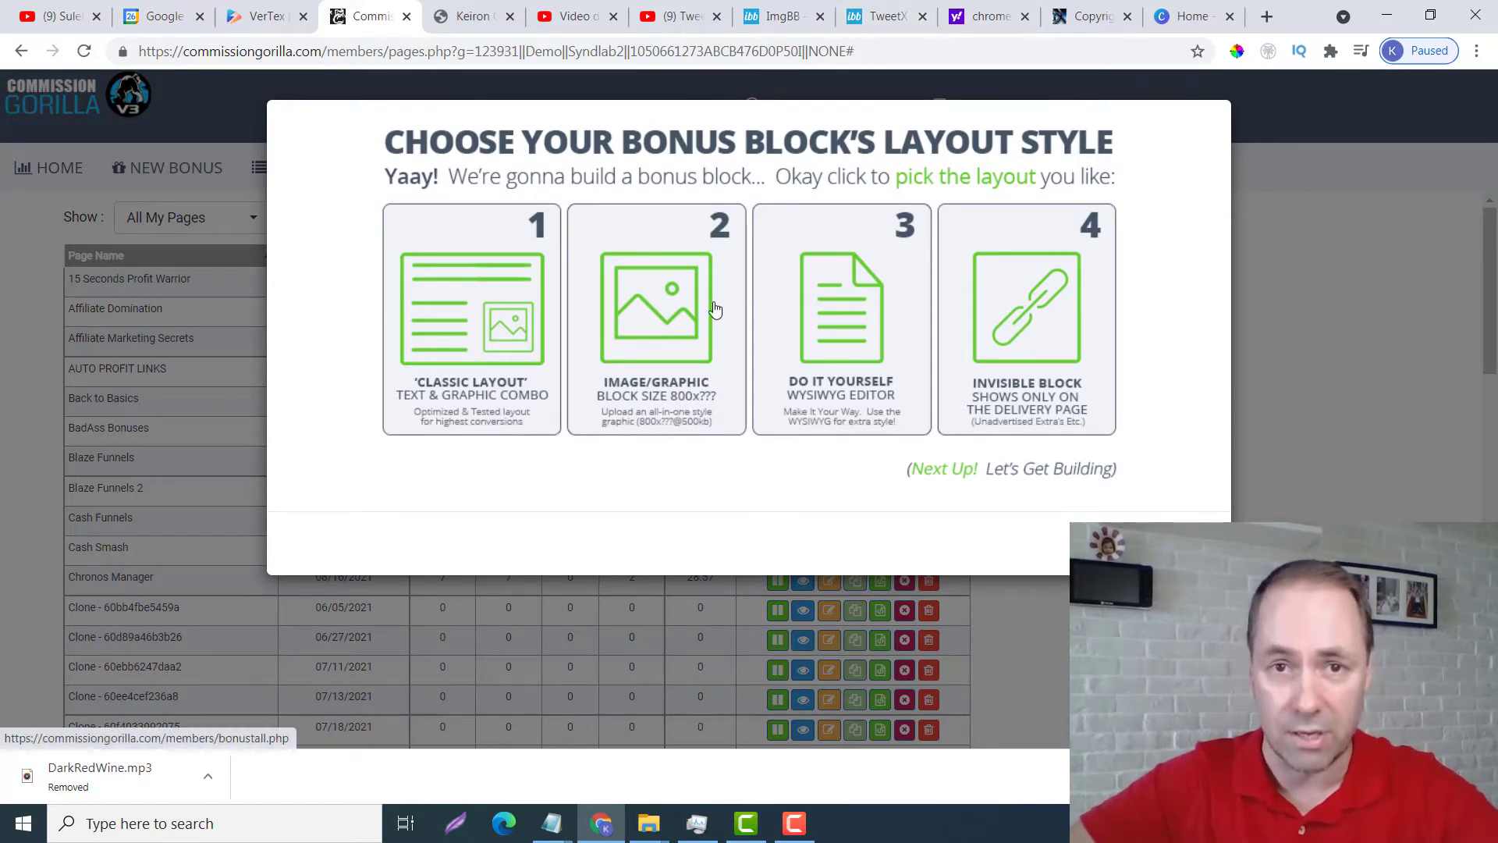
Switch to Canva and create a new custom-size design of 800 × 800 px
left_click(1191, 16)
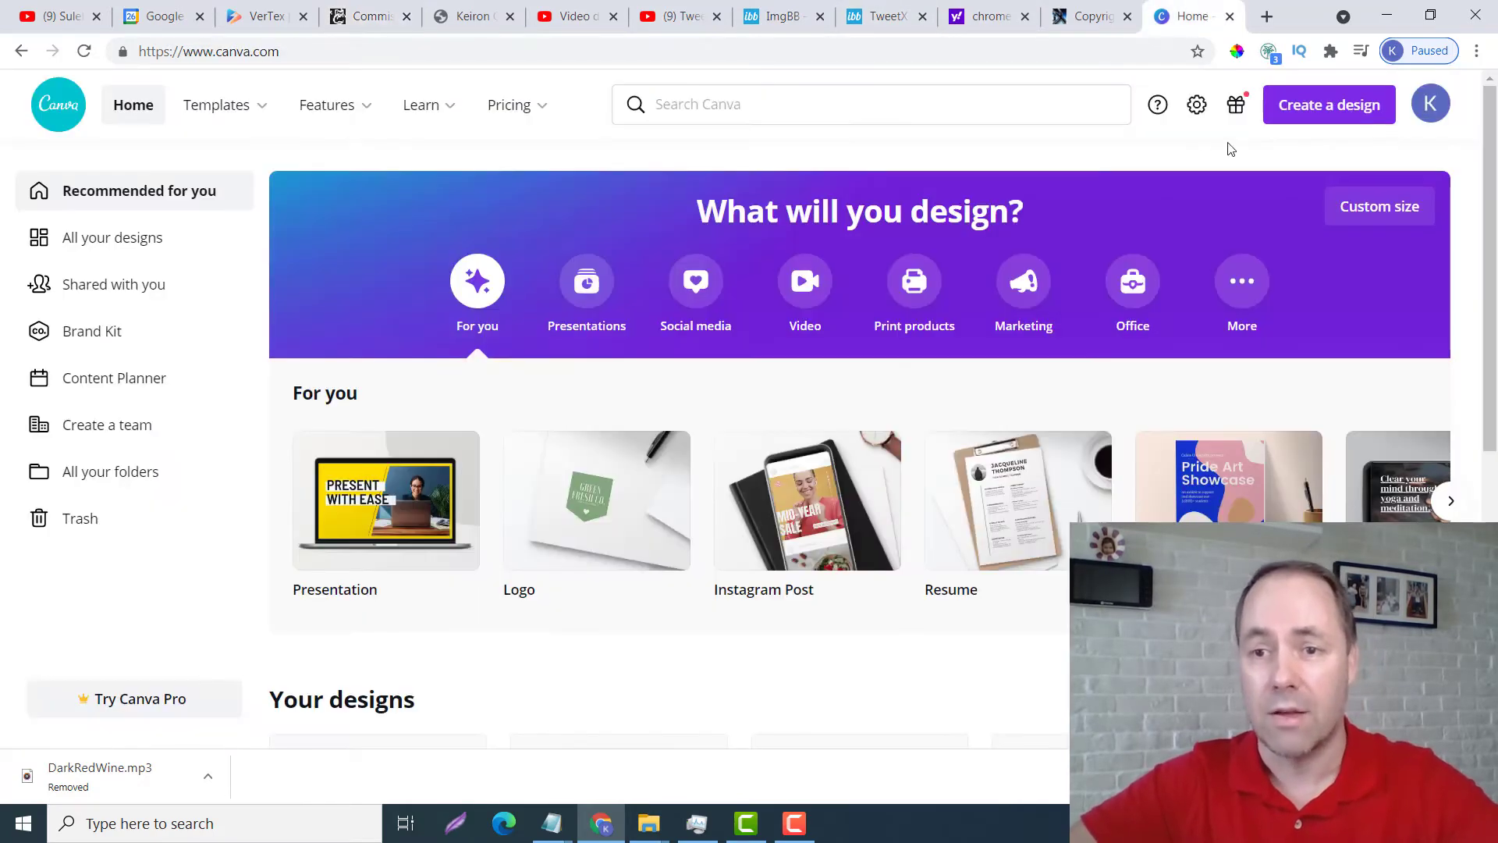
left_click(1336, 109)
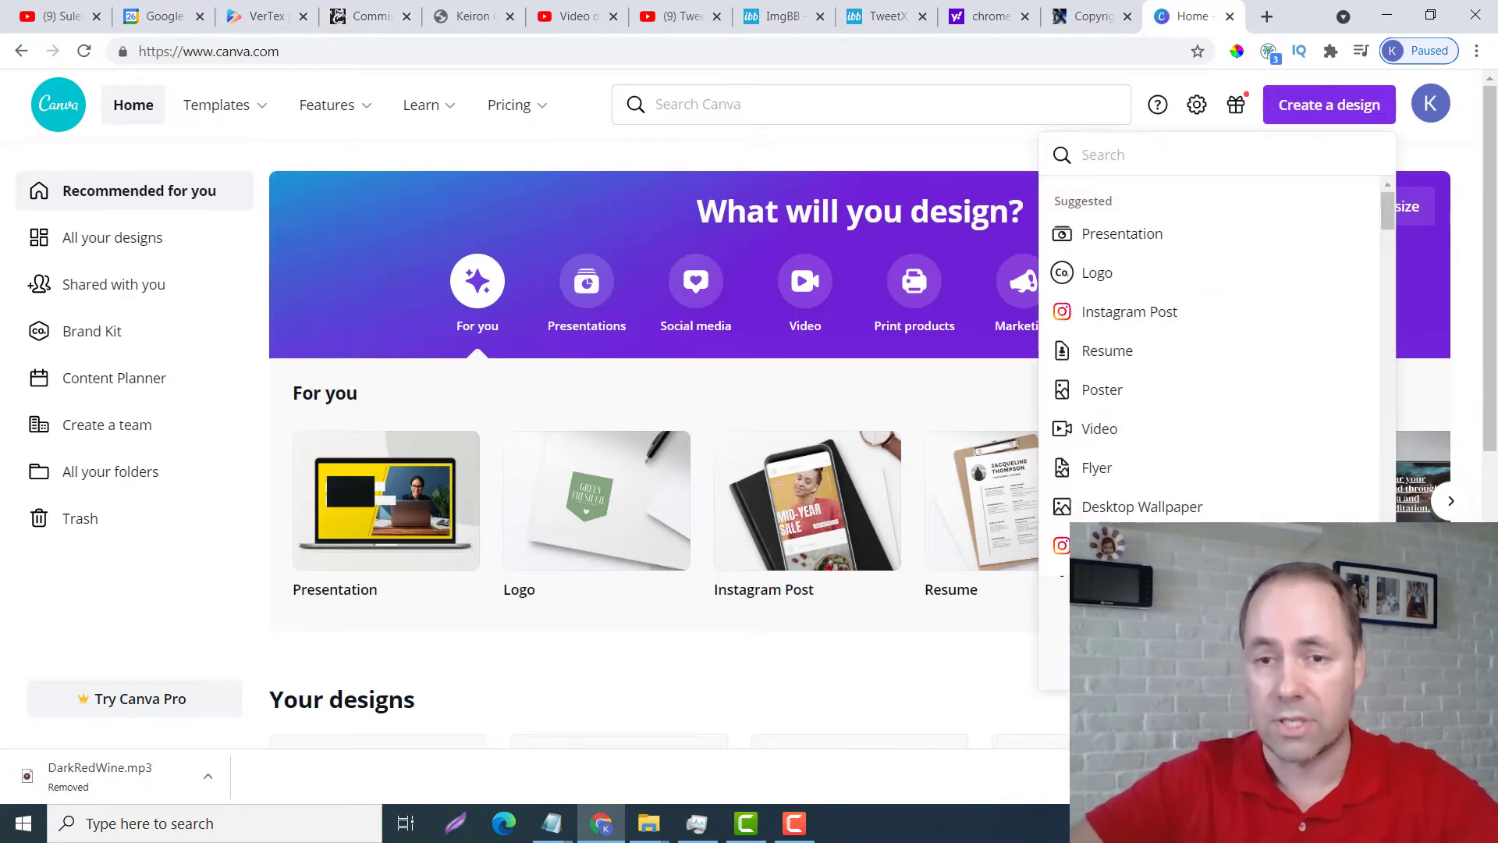
left_click(1123, 663)
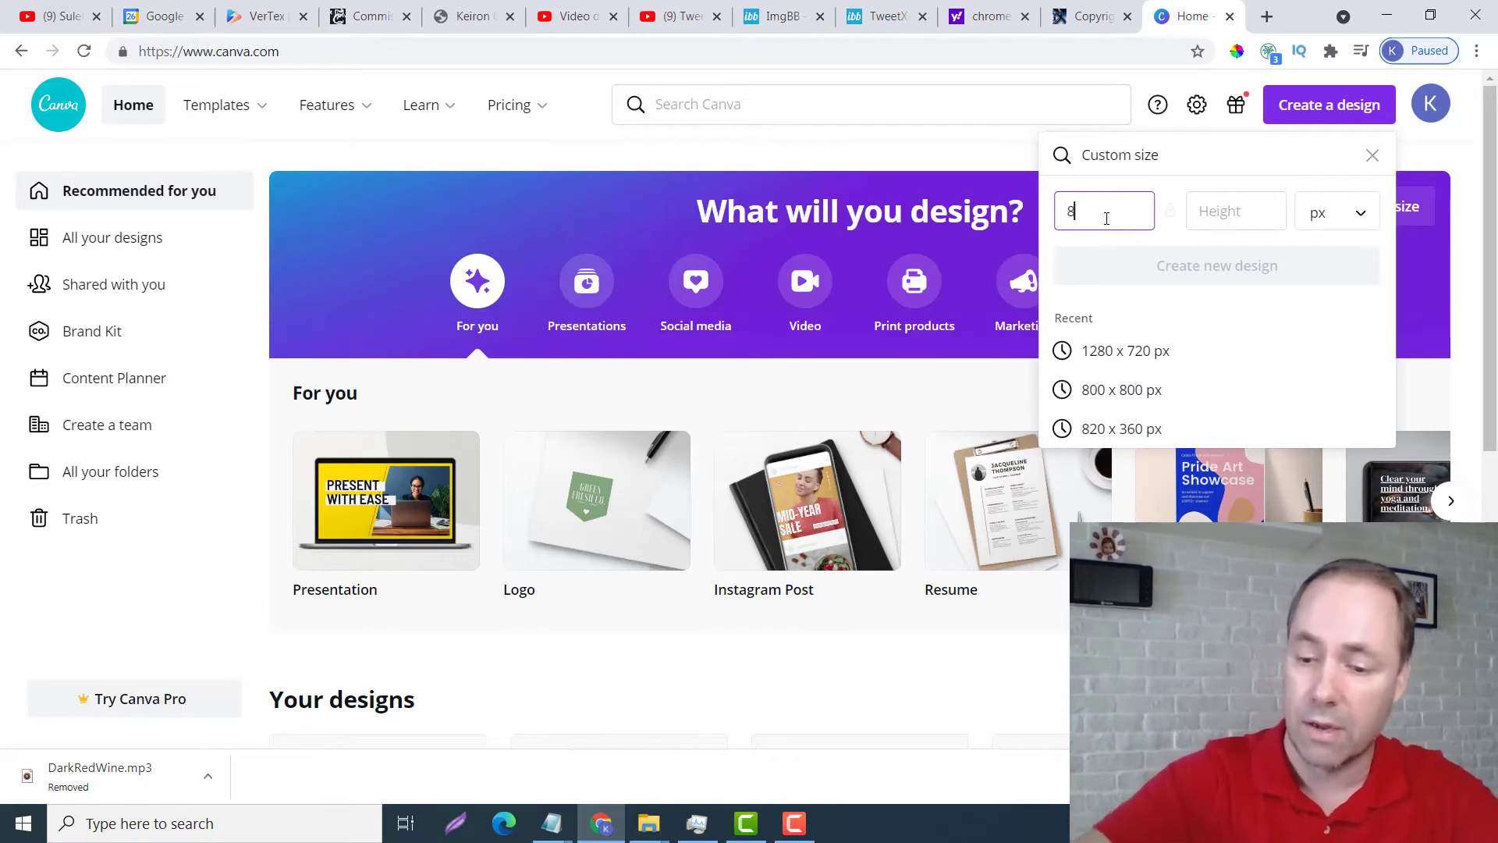
type("00")
key("Tab")
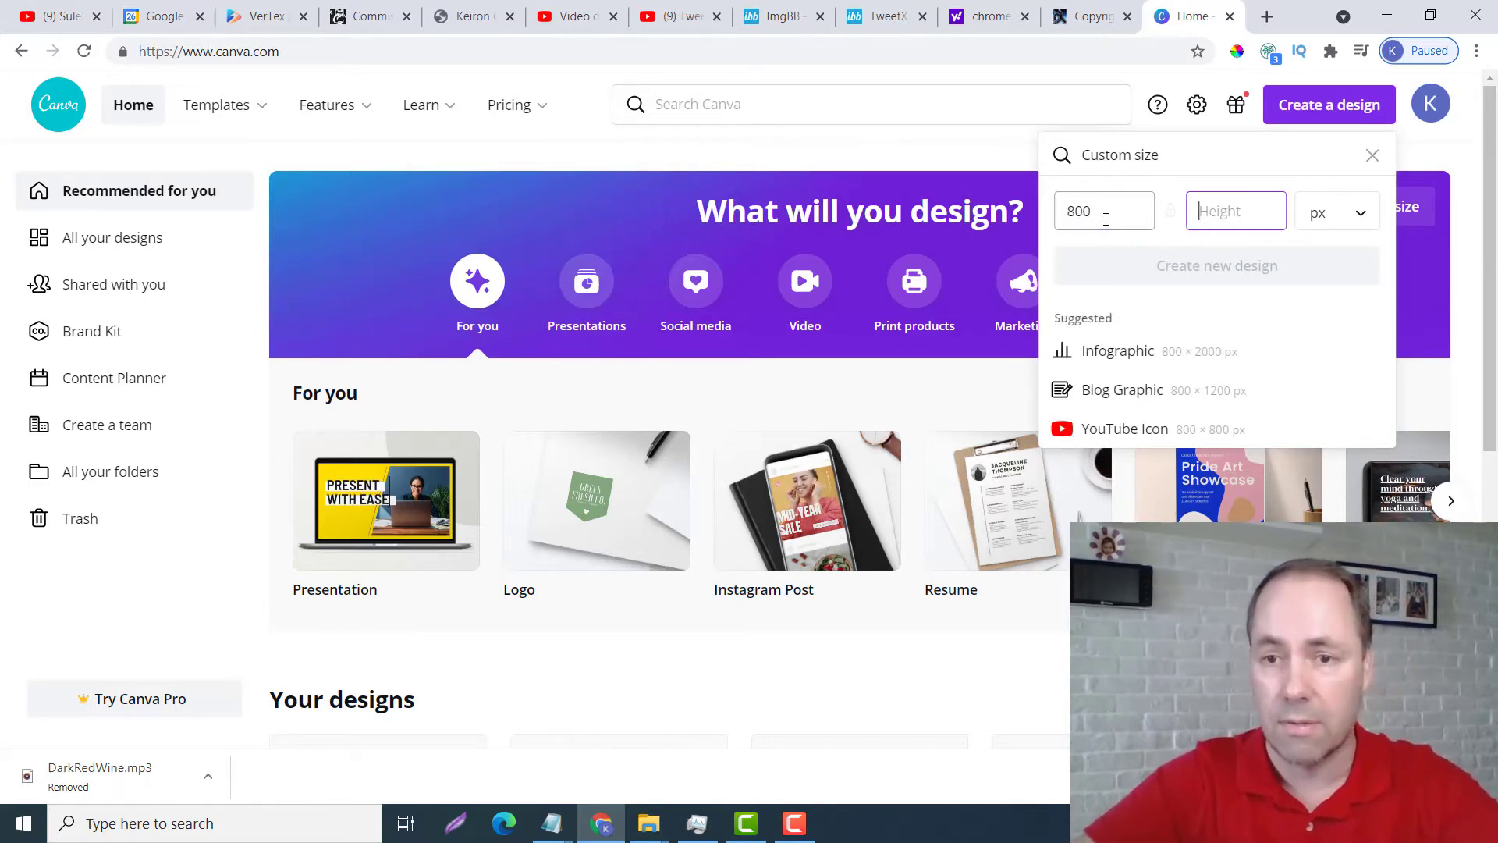
type("800")
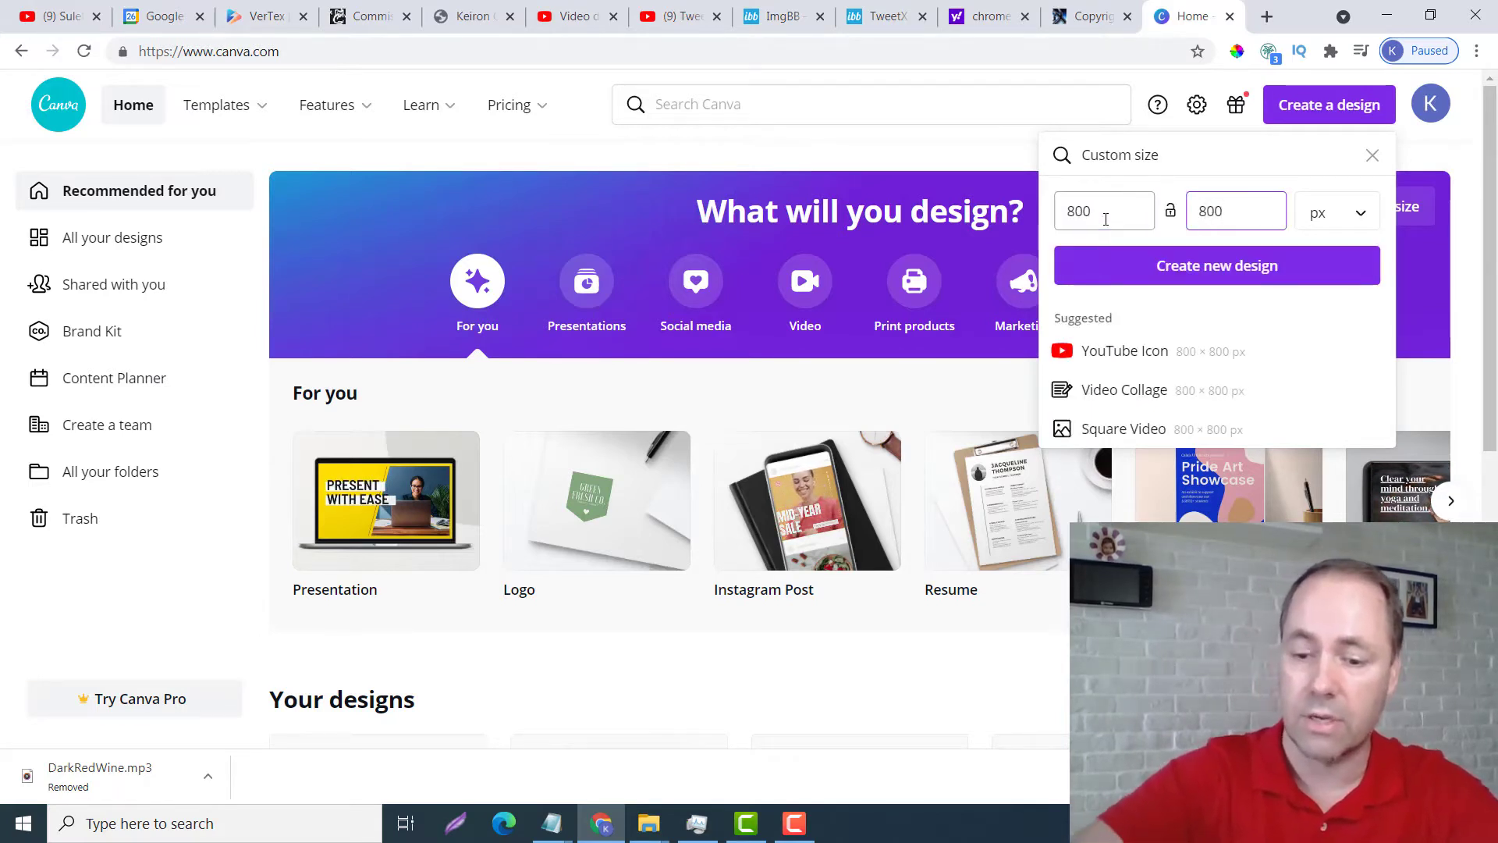
key("Return")
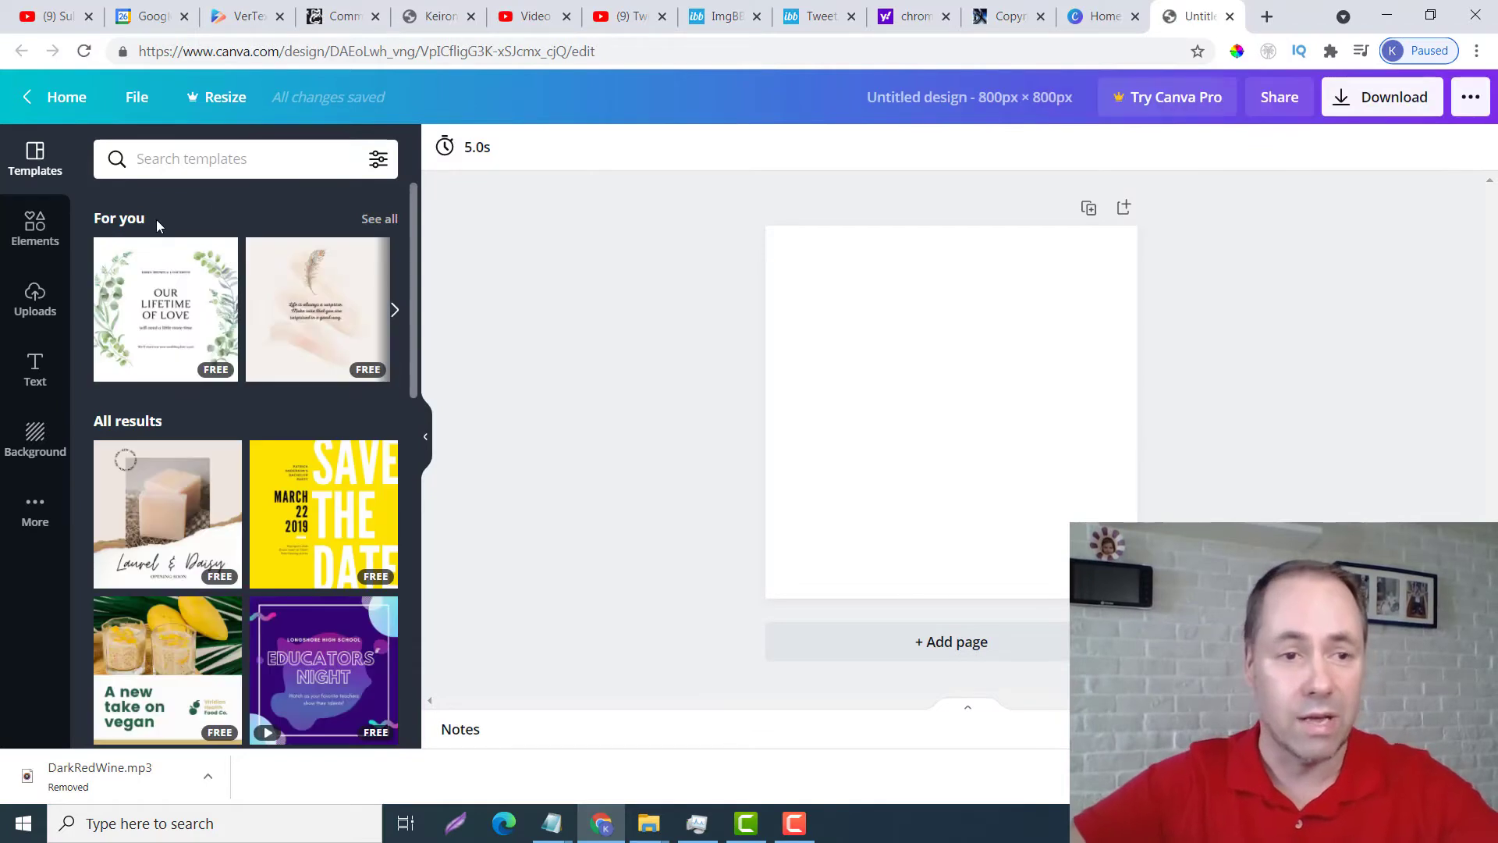
Upload Vertex Logo.png and Vertex Product Box.png from the August folder to the design's media library
left_click(35, 301)
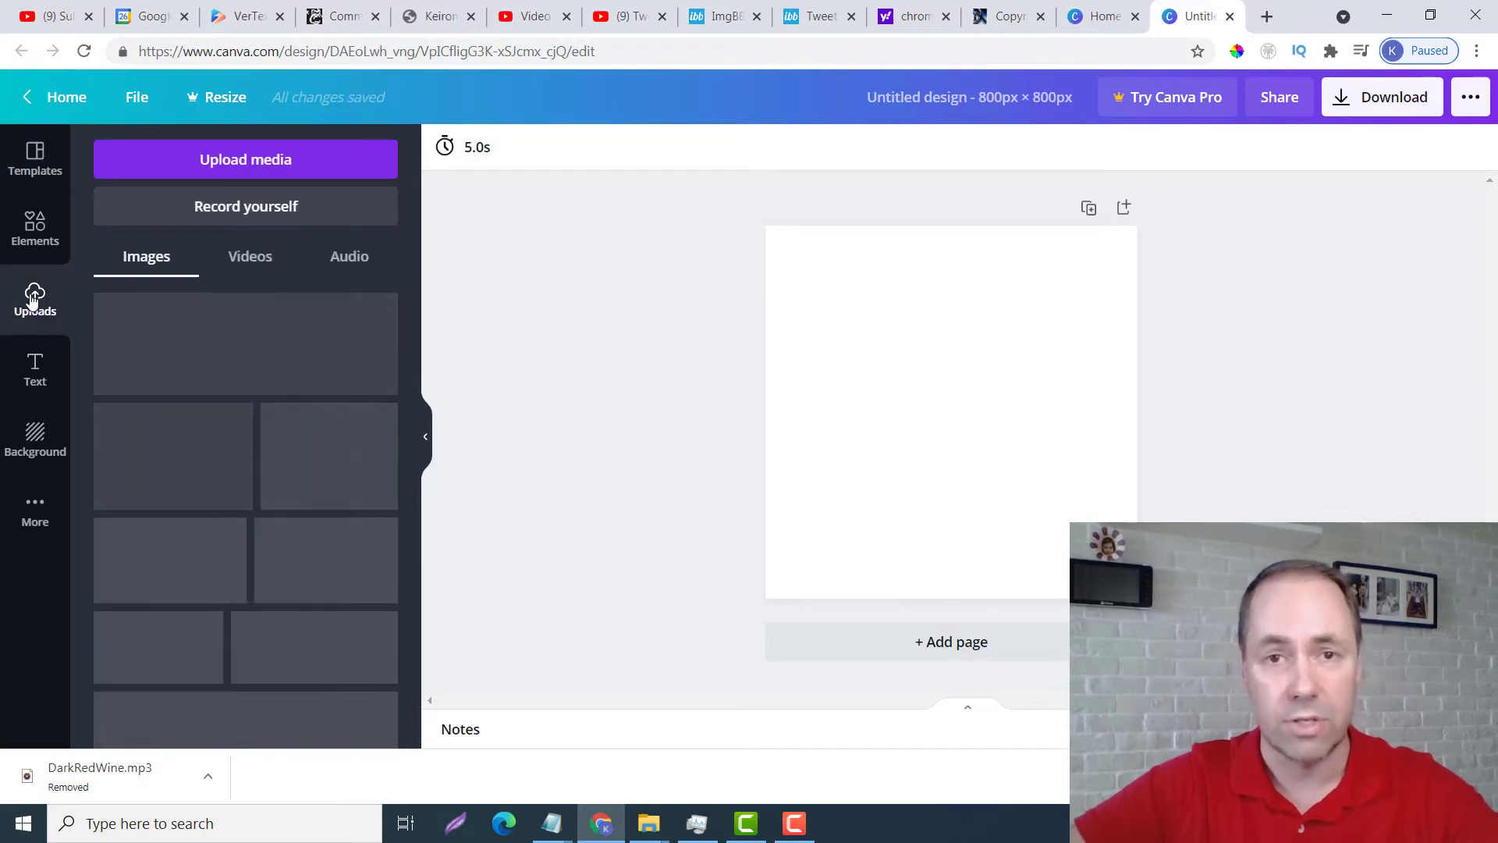
left_click(250, 158)
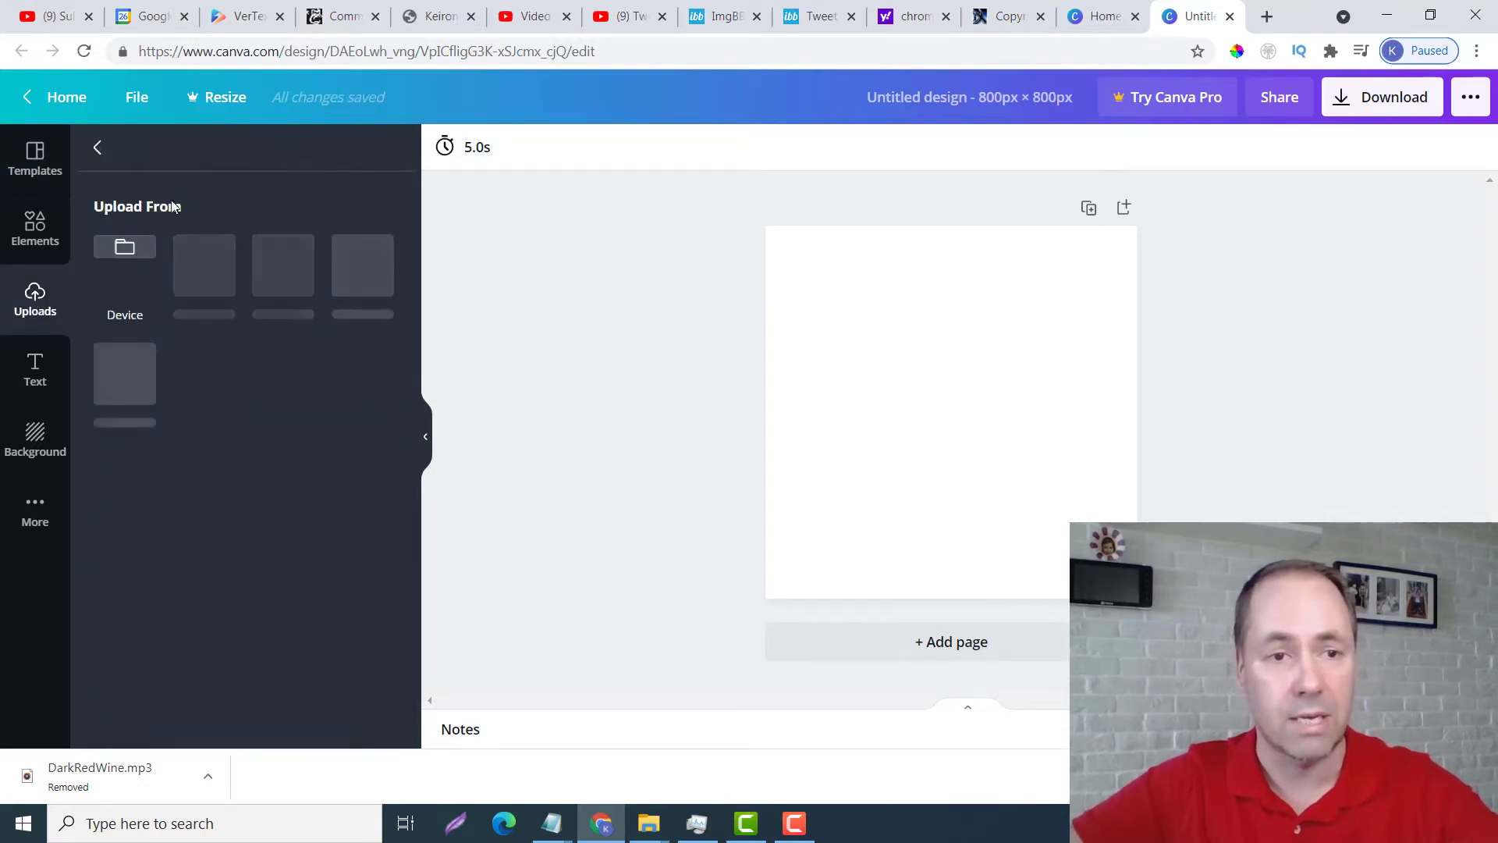
left_click(124, 249)
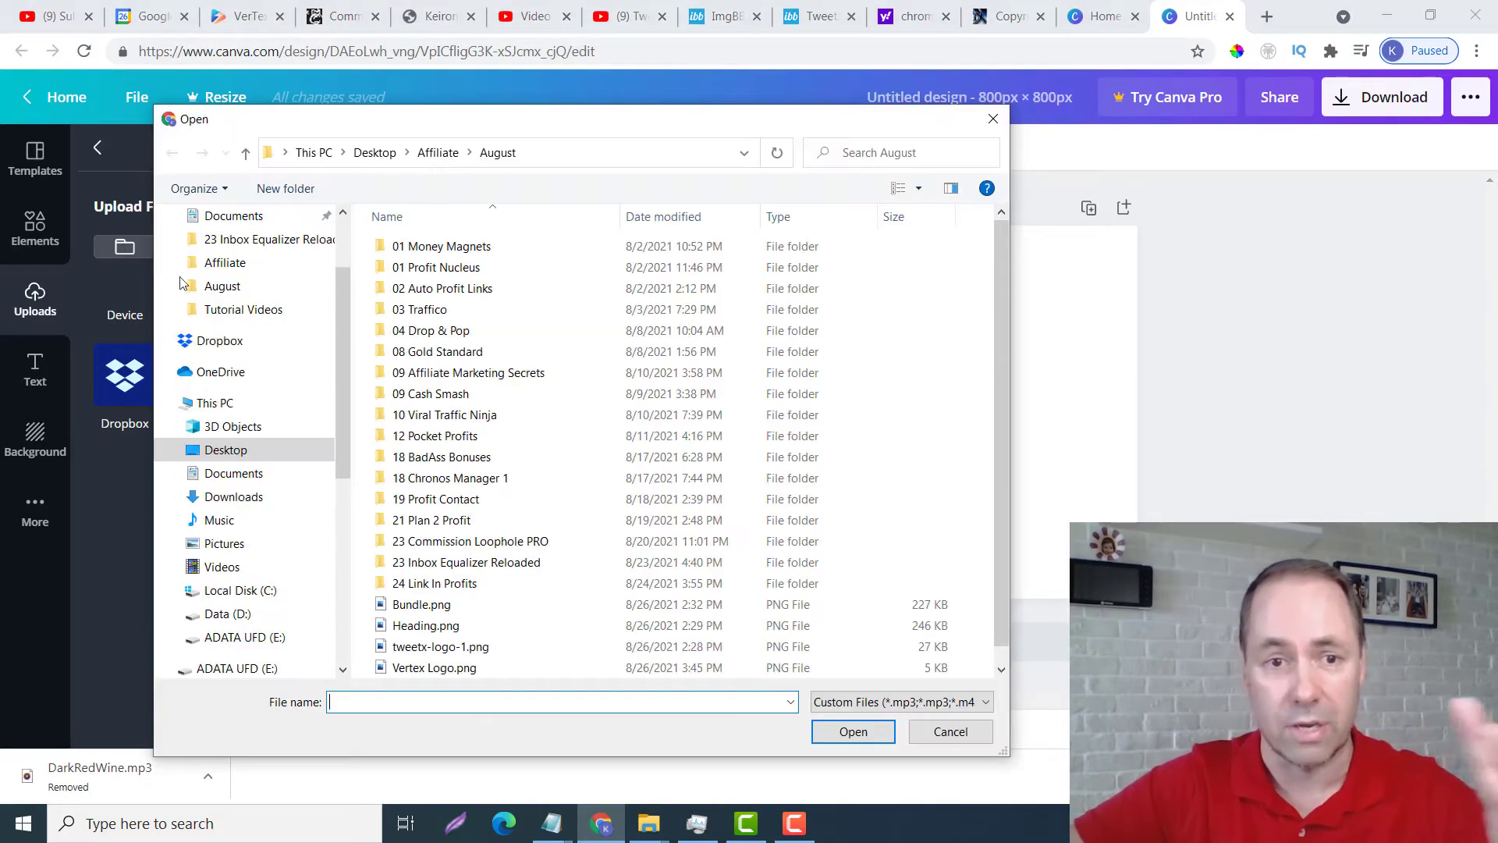
scroll(439, 592, "down", 1)
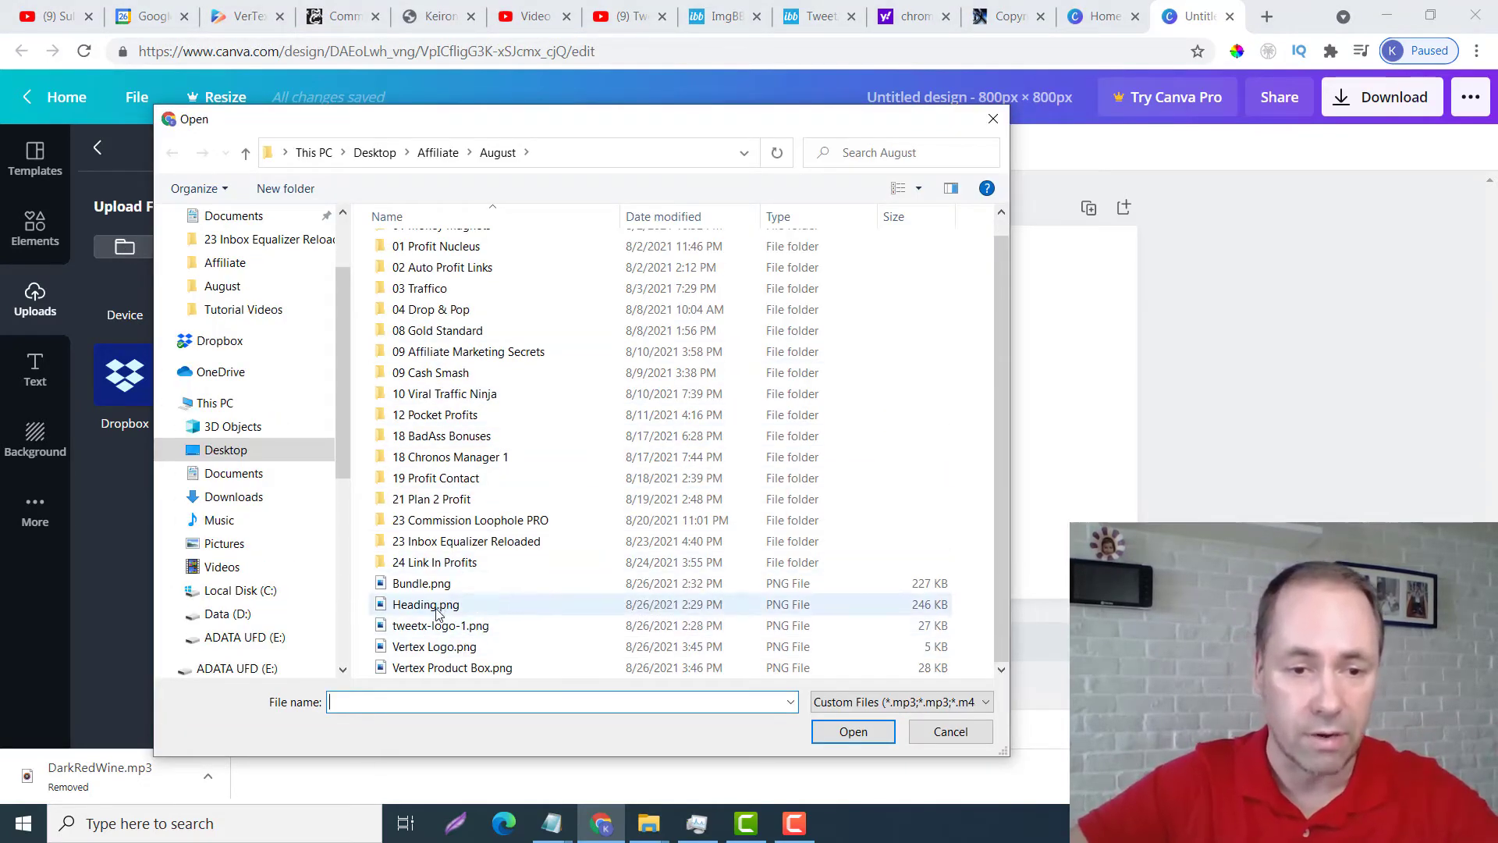
left_click(452, 628)
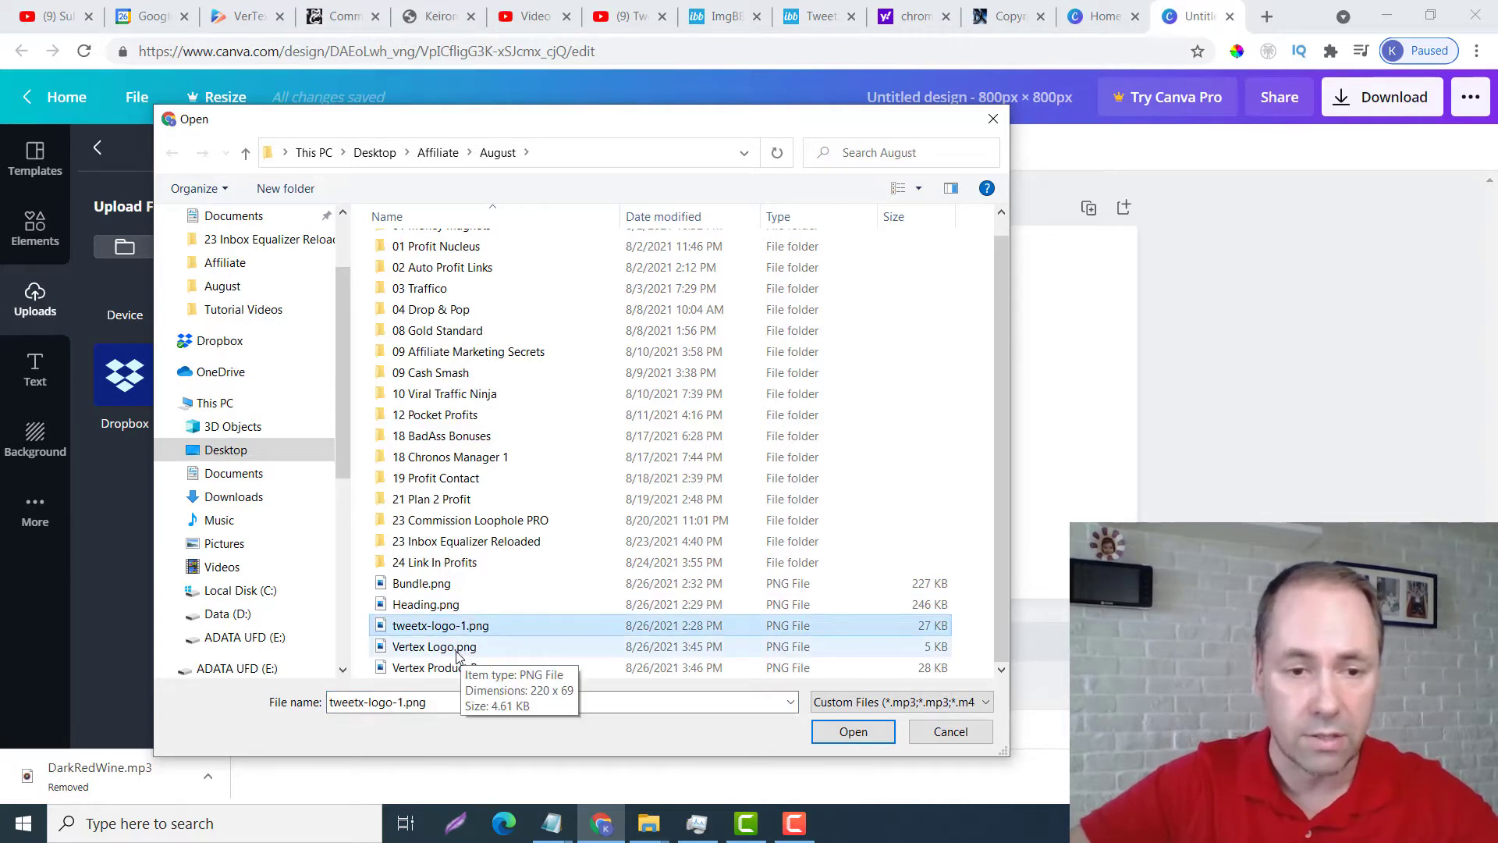
left_click(458, 647)
left_click(460, 668, "shift")
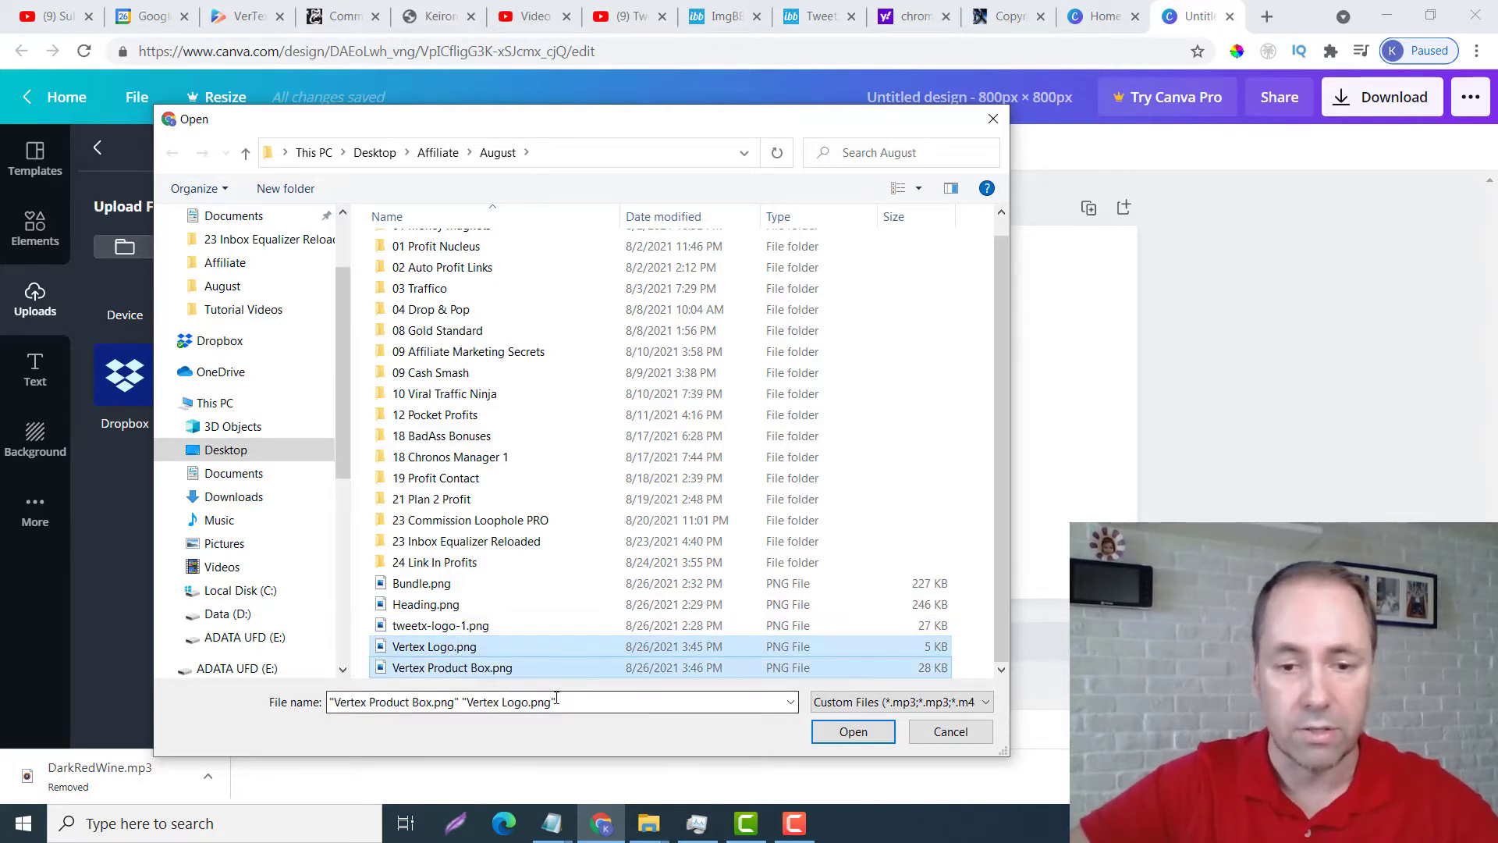
left_click(852, 732)
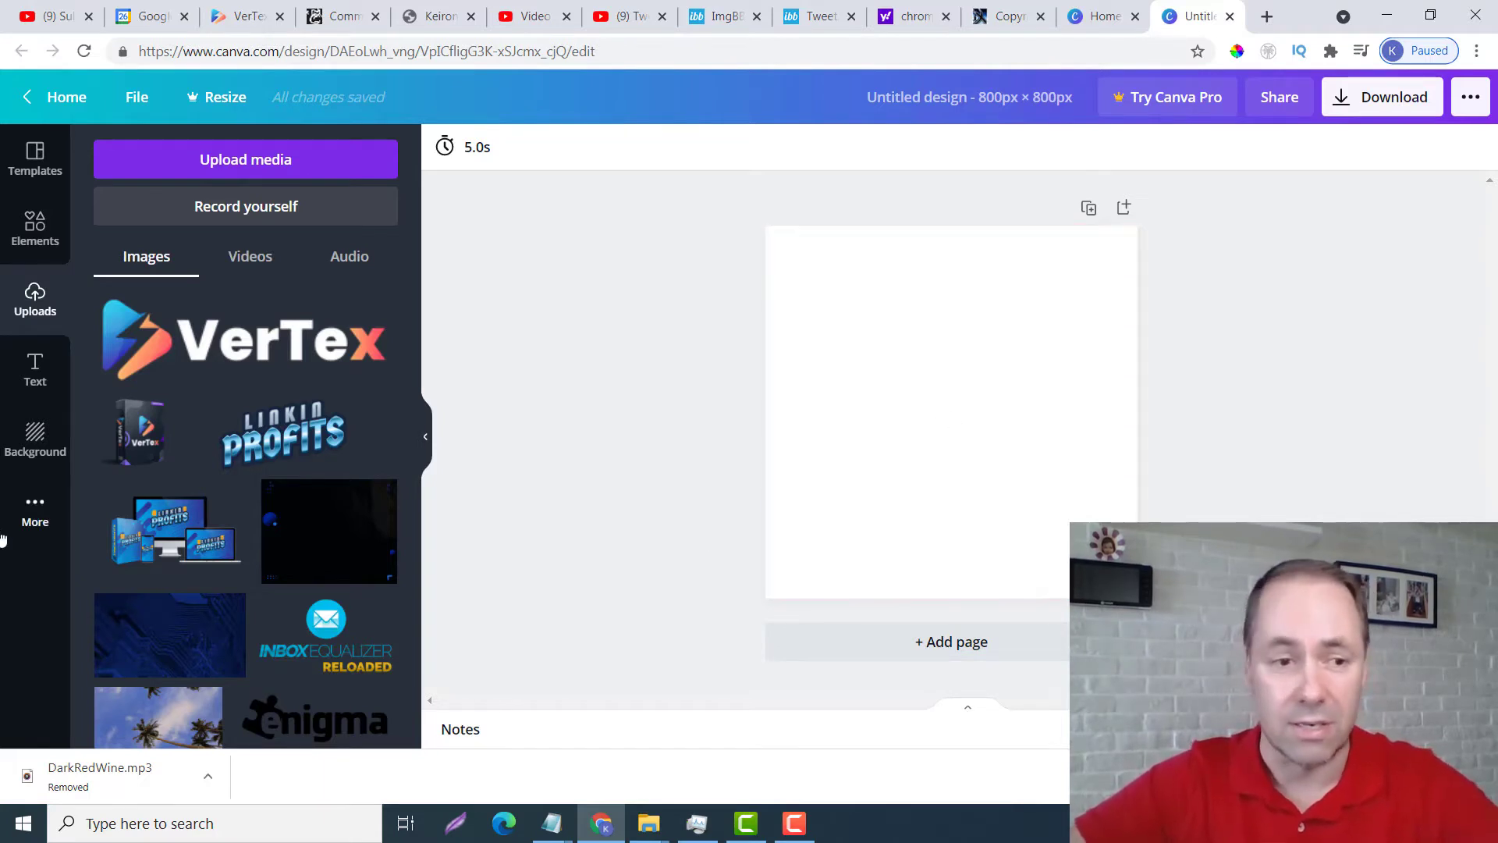
Try the recently used purple leather texture and the light blue gradient as the page background
left_click(35, 436)
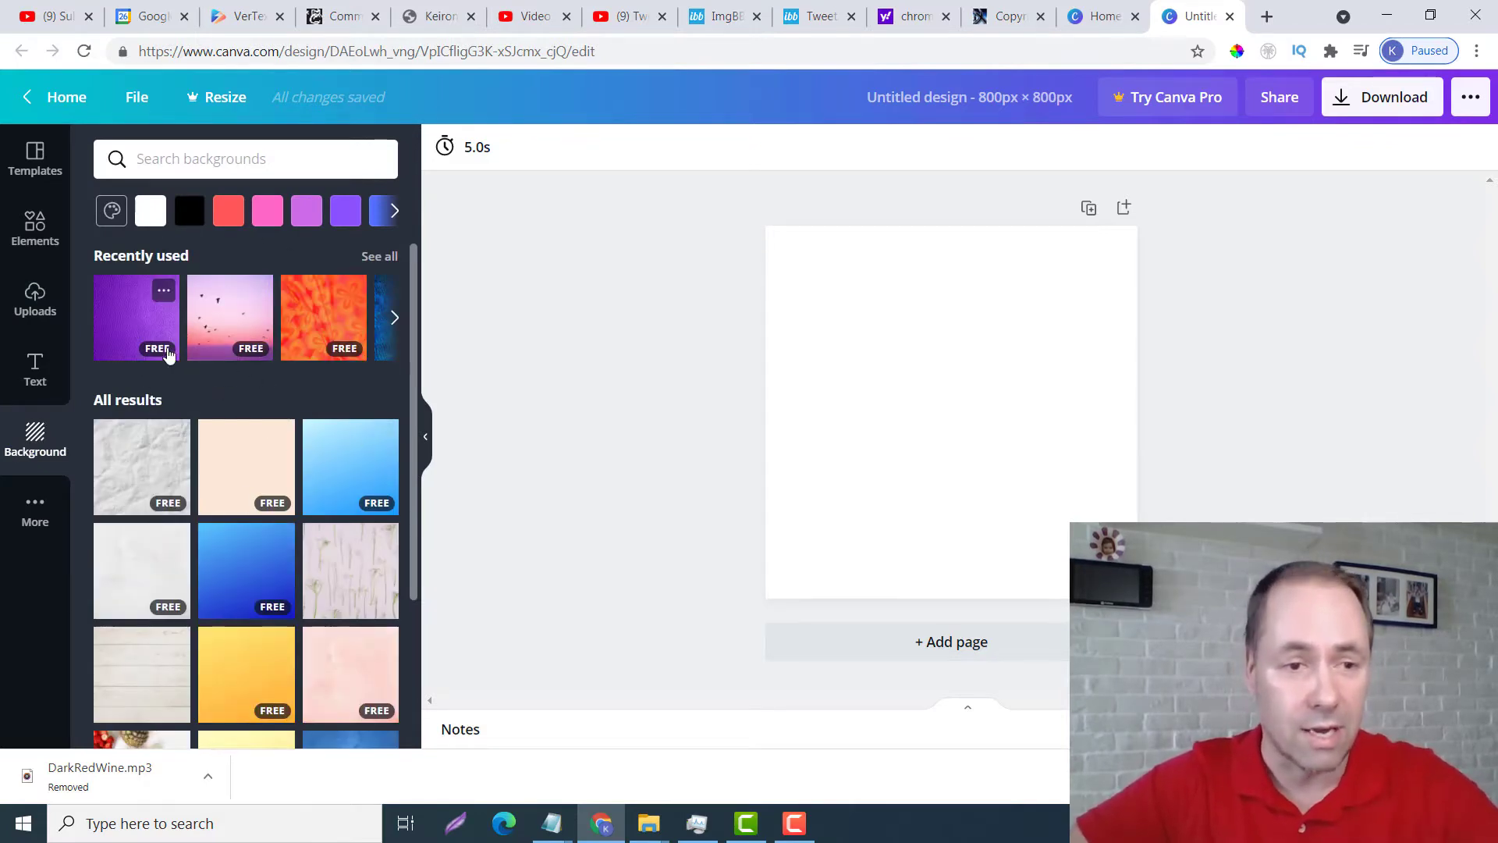
scroll(217, 401, "down", 7)
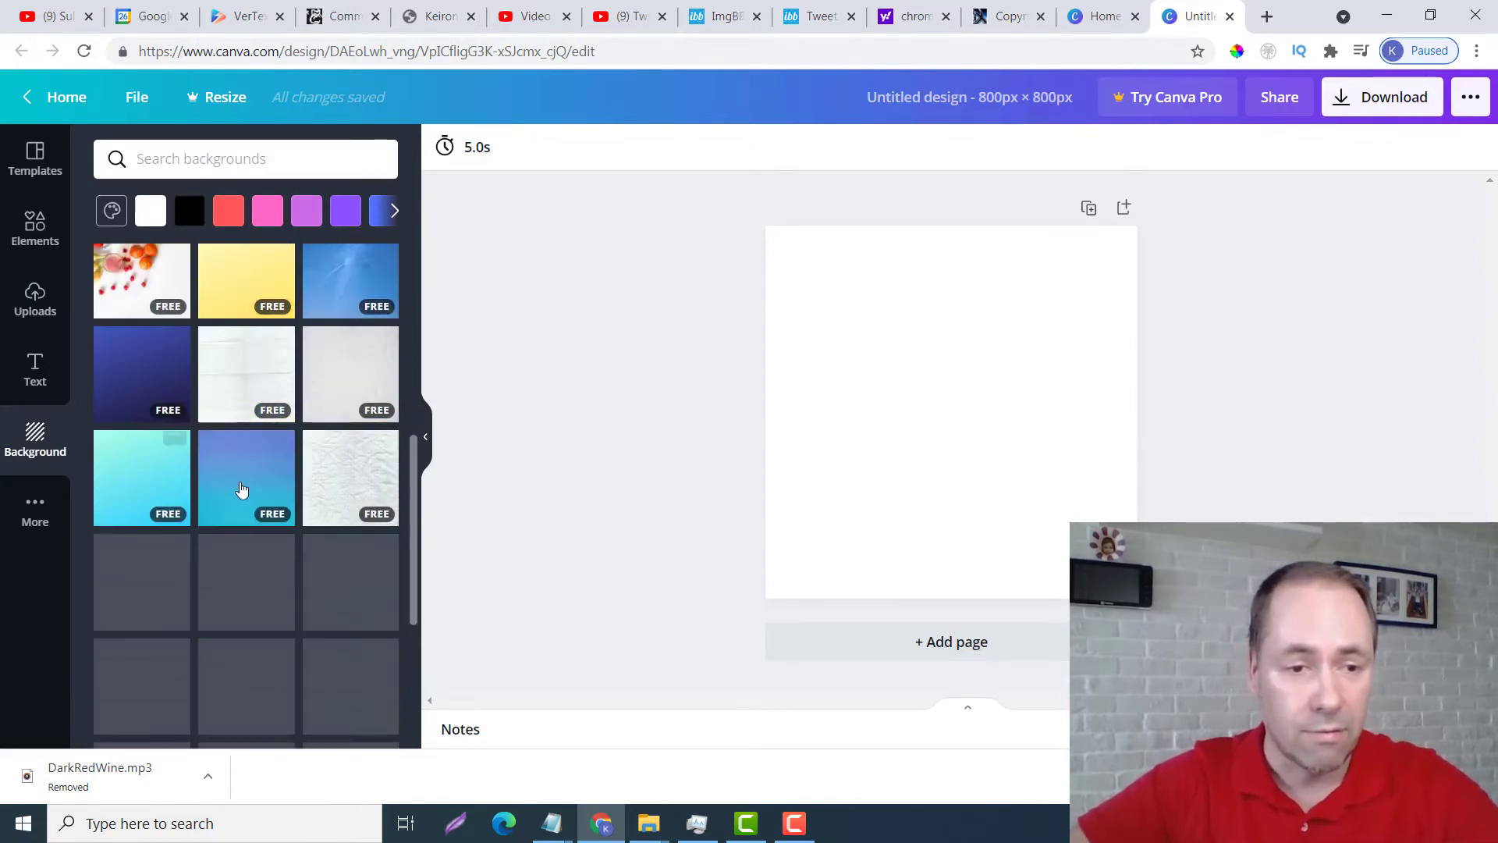
scroll(241, 495, "up", 7)
scroll(238, 476, "up", 1)
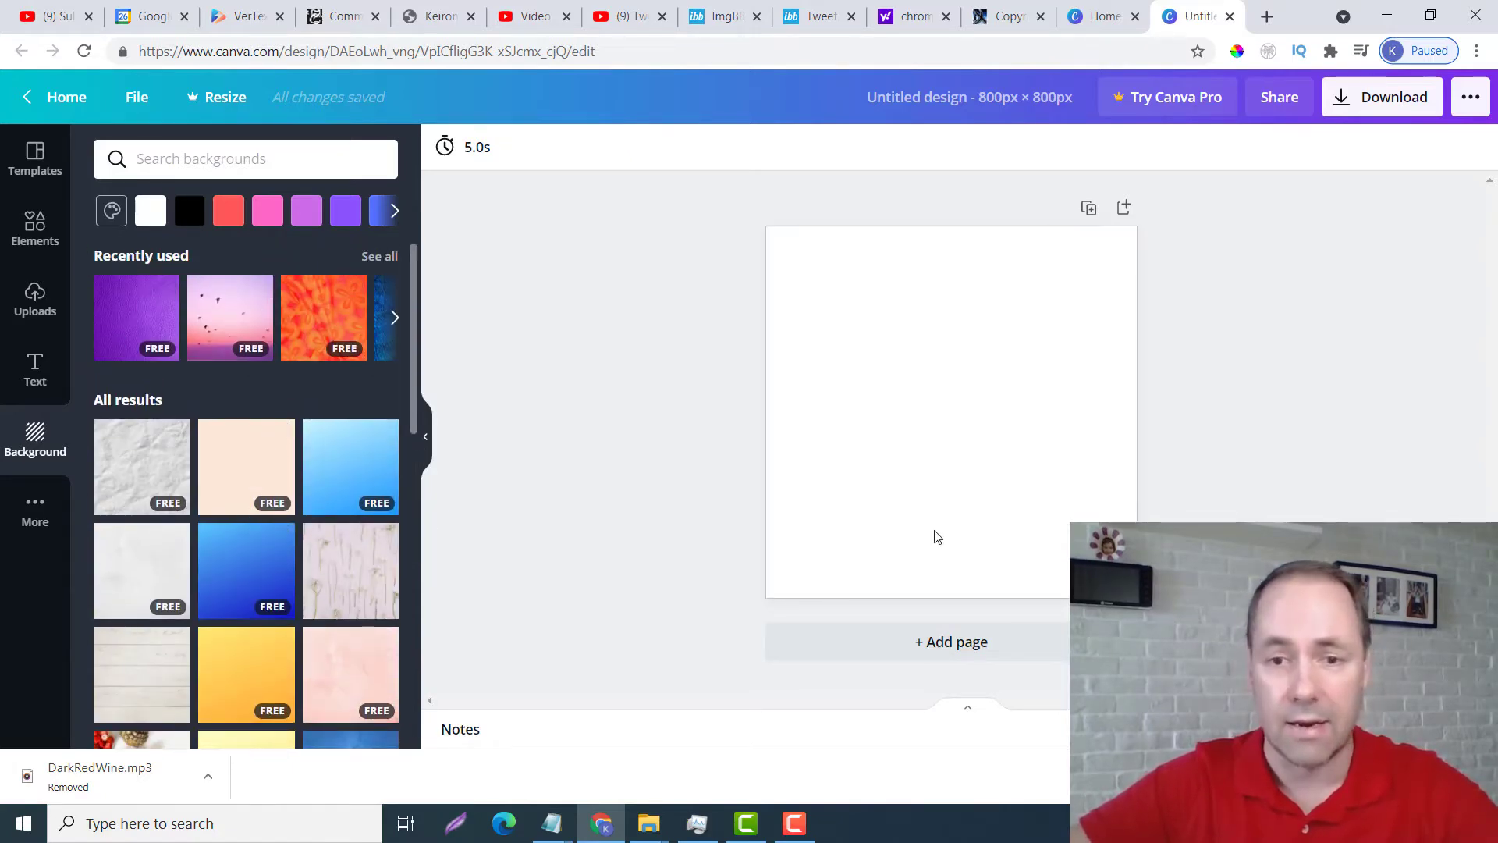
left_click(983, 400)
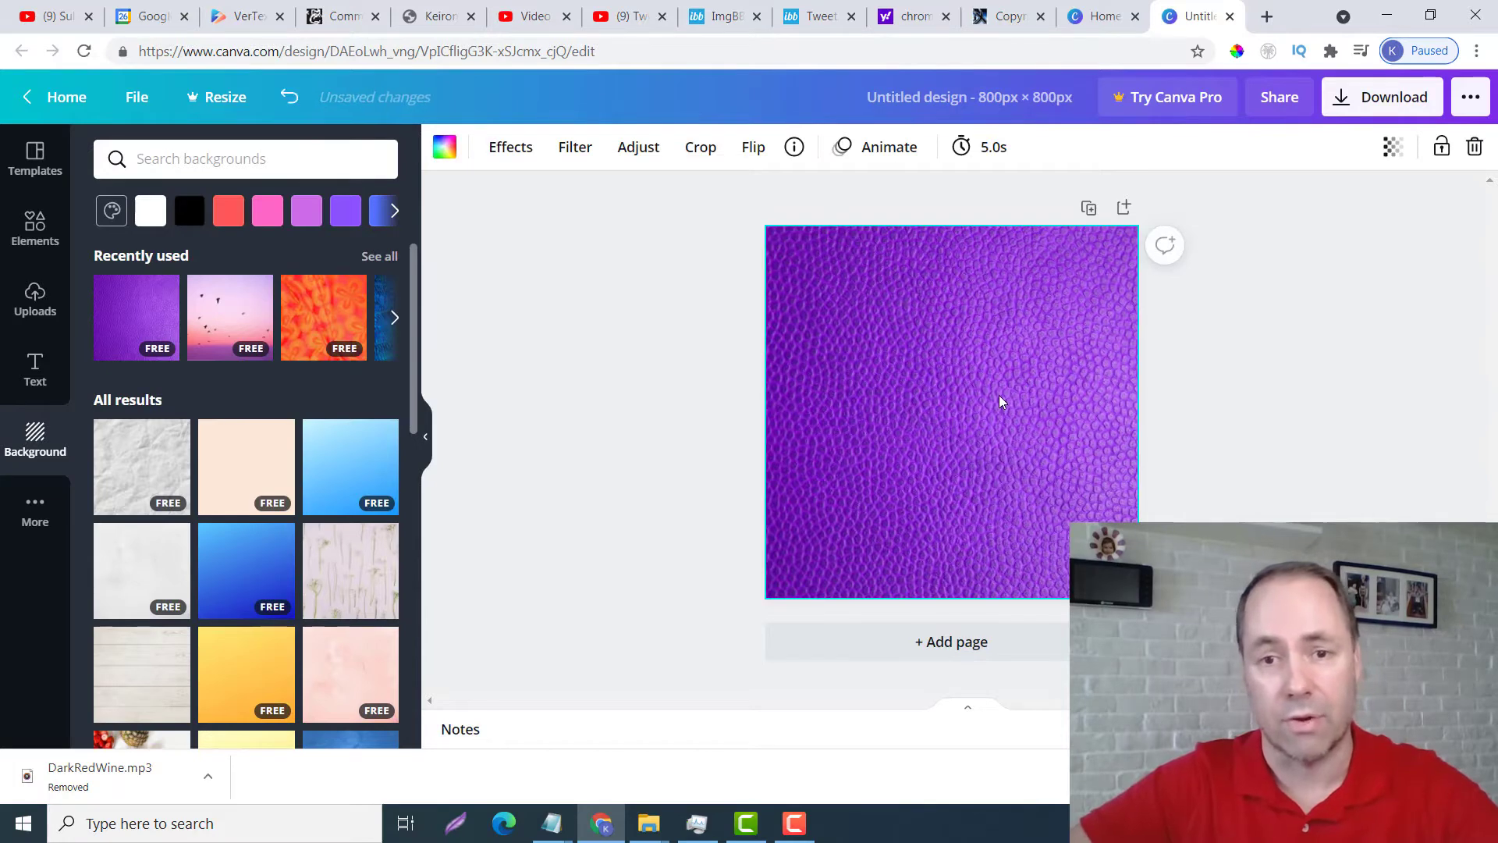
left_click(331, 465)
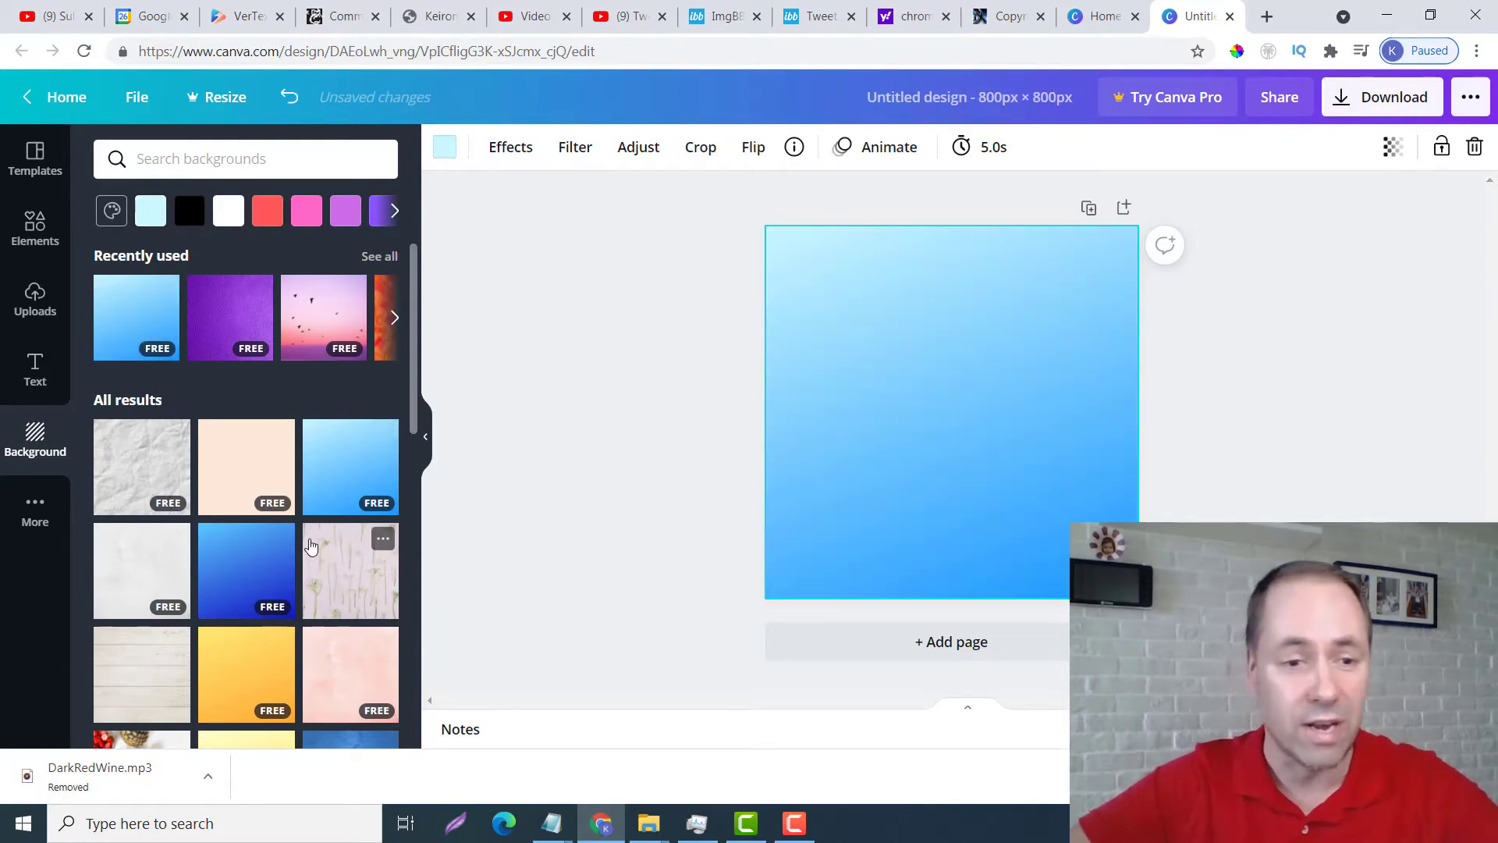
Look through more background images, and fill the page background with the solid light purple colour
scroll(312, 538, "down", 5)
scroll(314, 544, "down", 5)
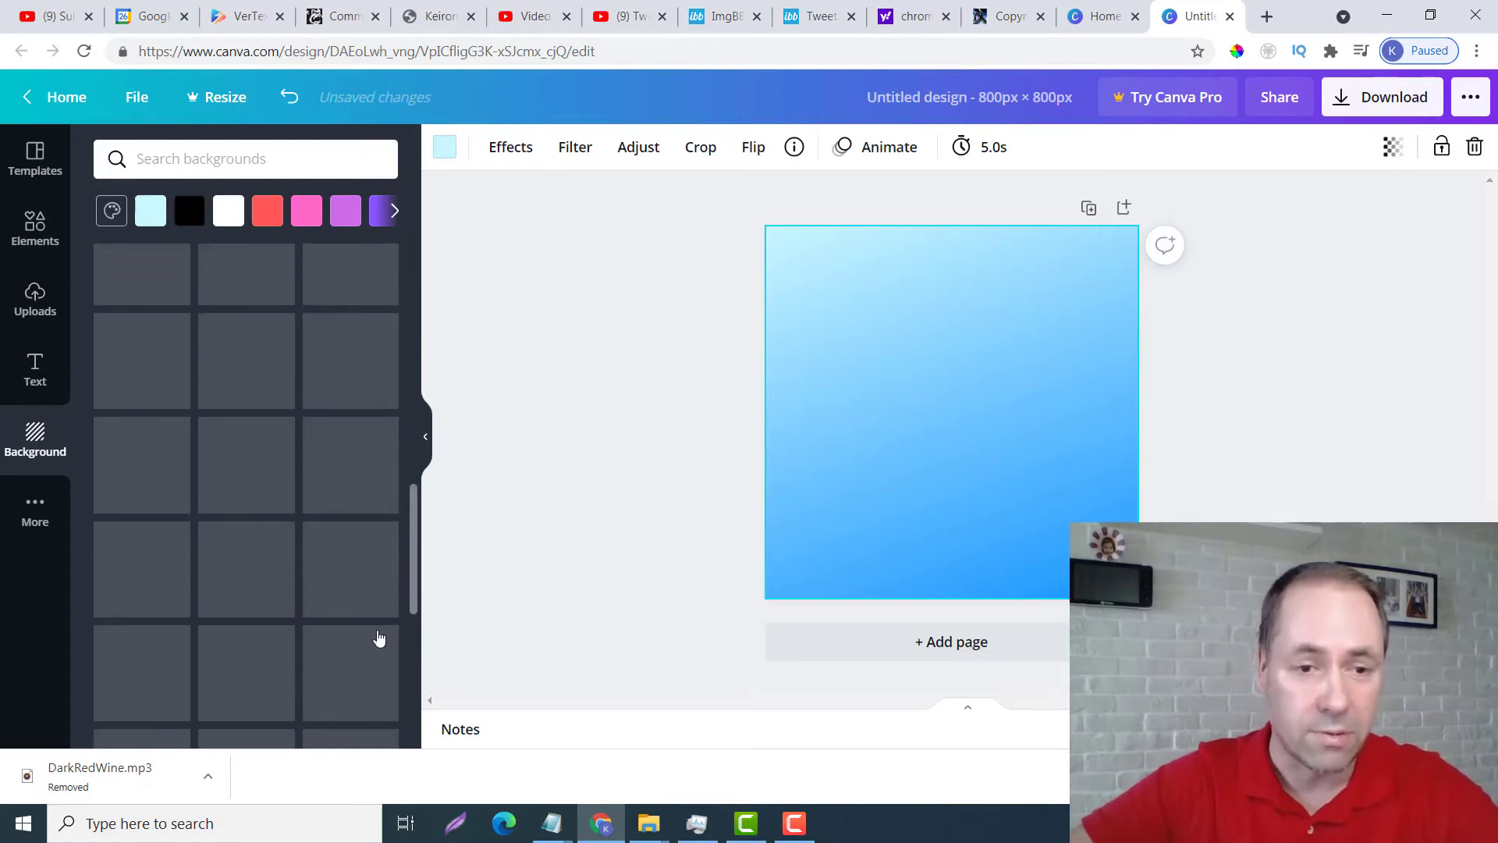
scroll(297, 500, "down", 3)
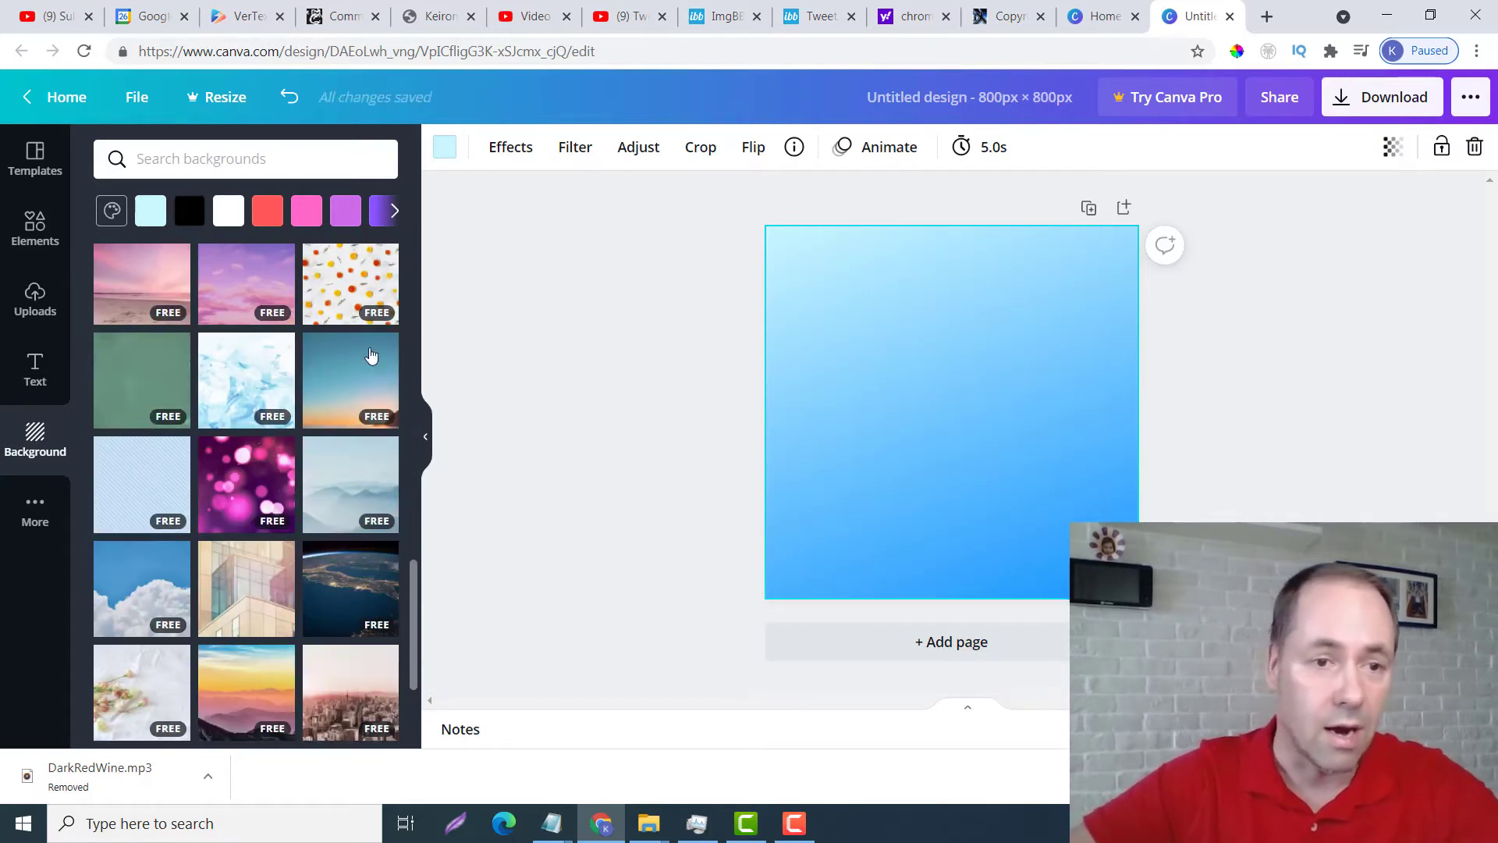
left_click(353, 217)
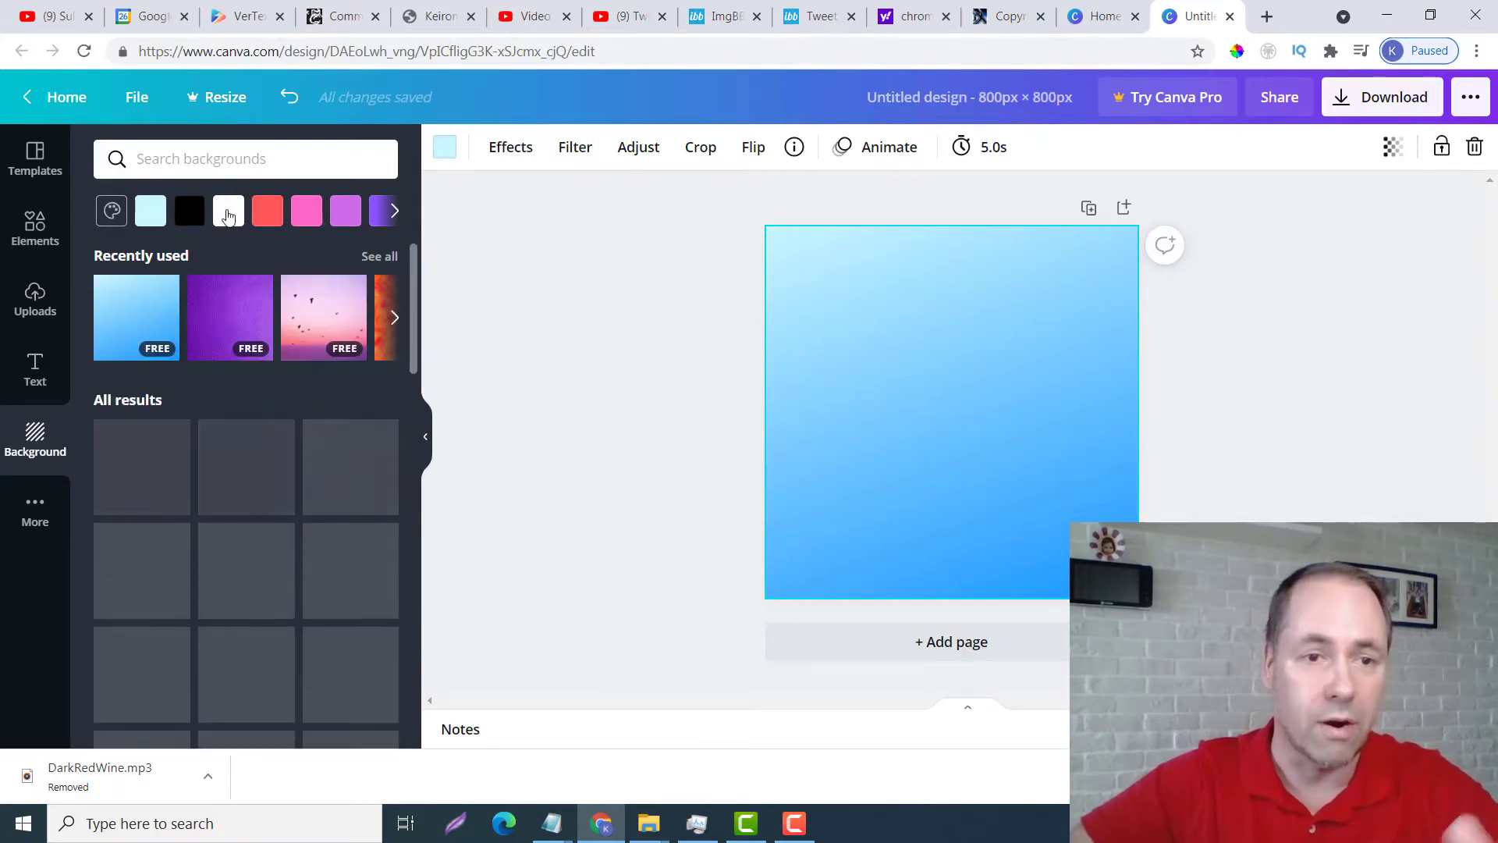
left_click(348, 214)
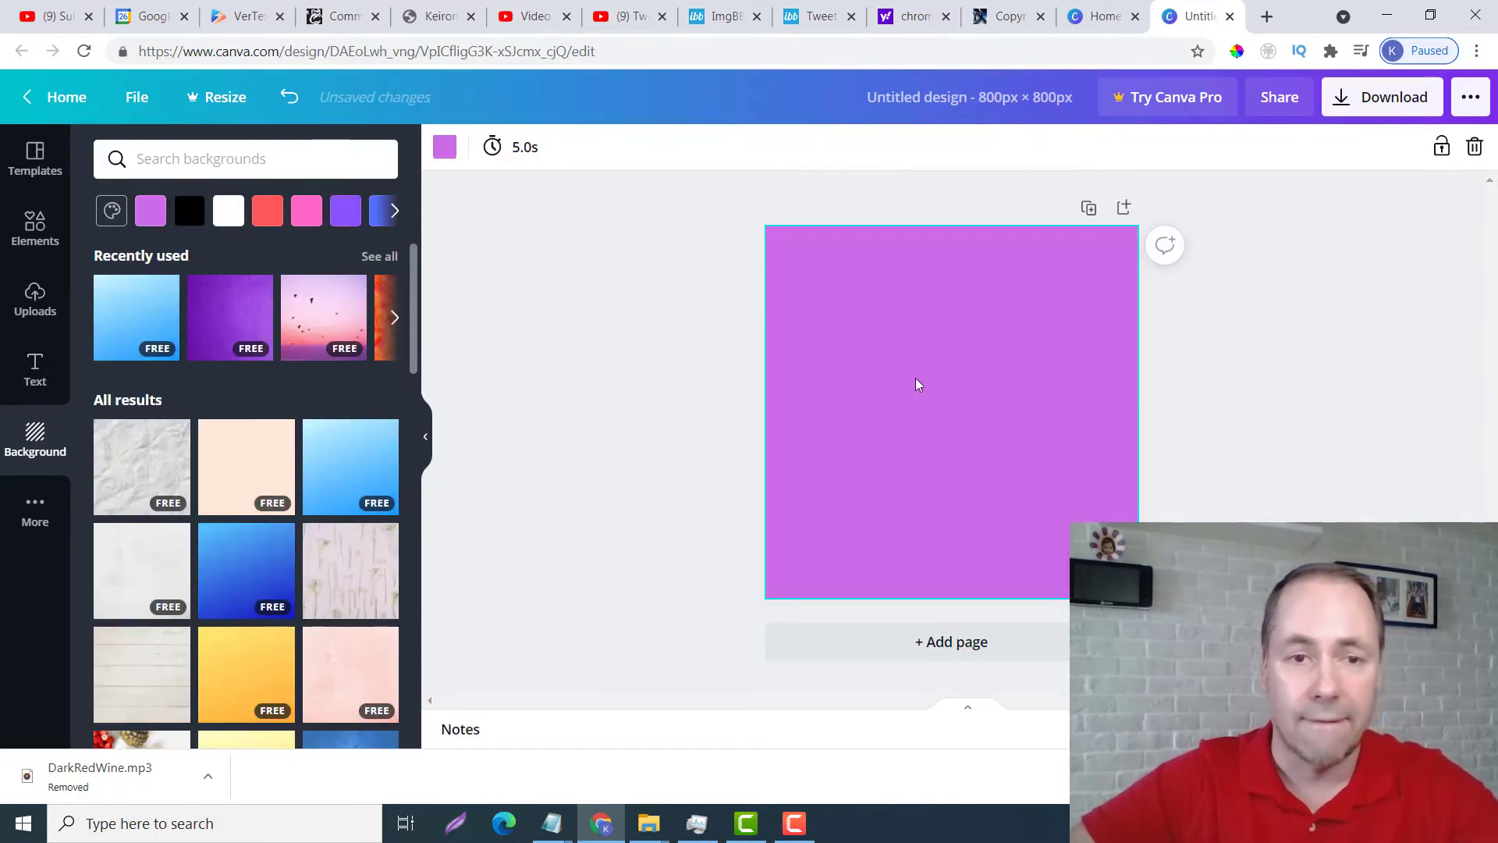
left_click(1207, 364)
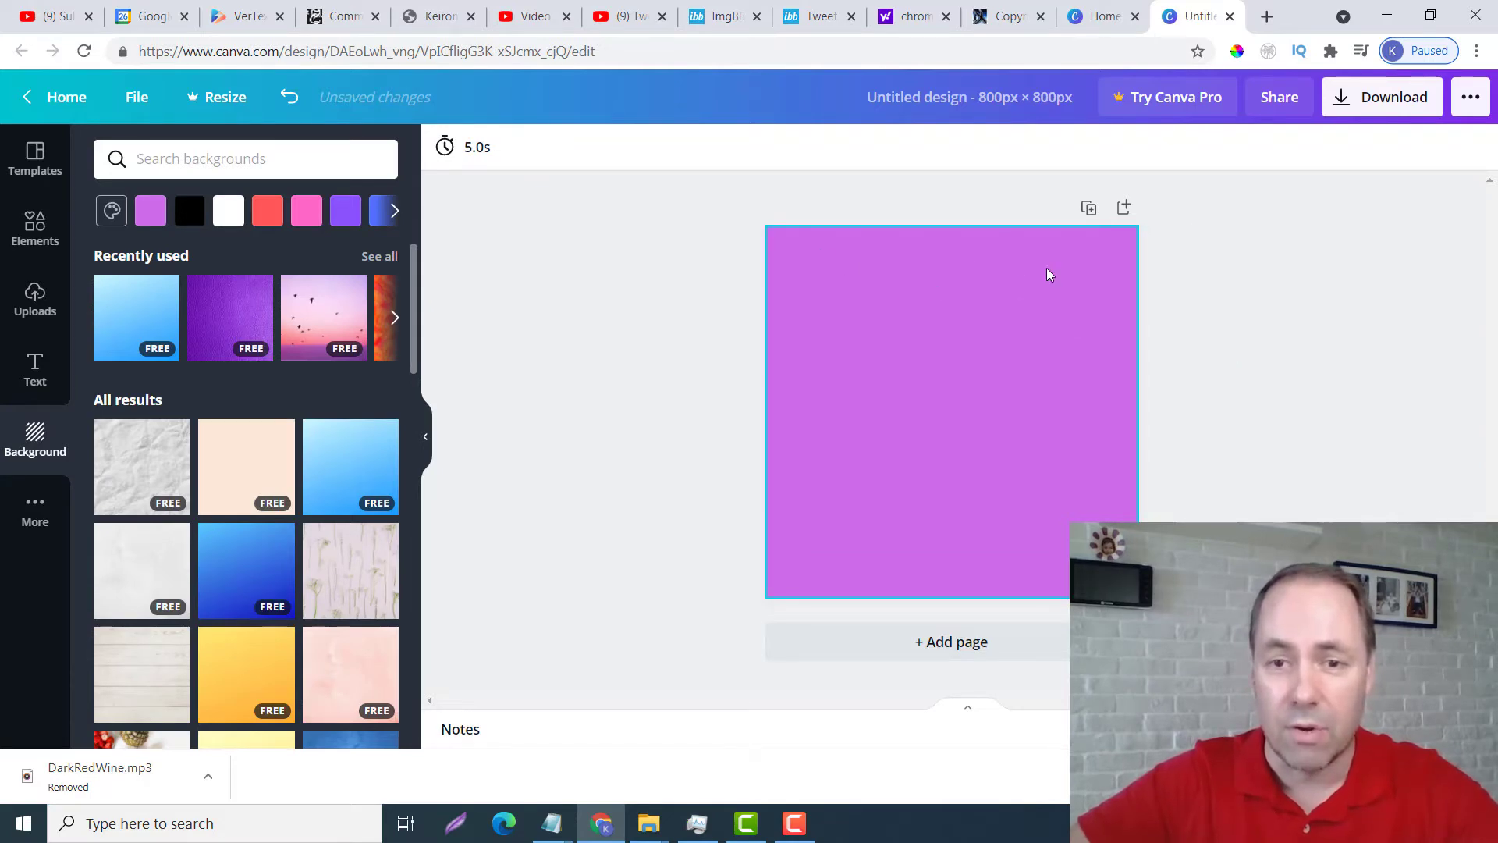
Add the neon green CHEERS! text style along the page's top edge and replace its wording with BONUS
left_click(32, 366)
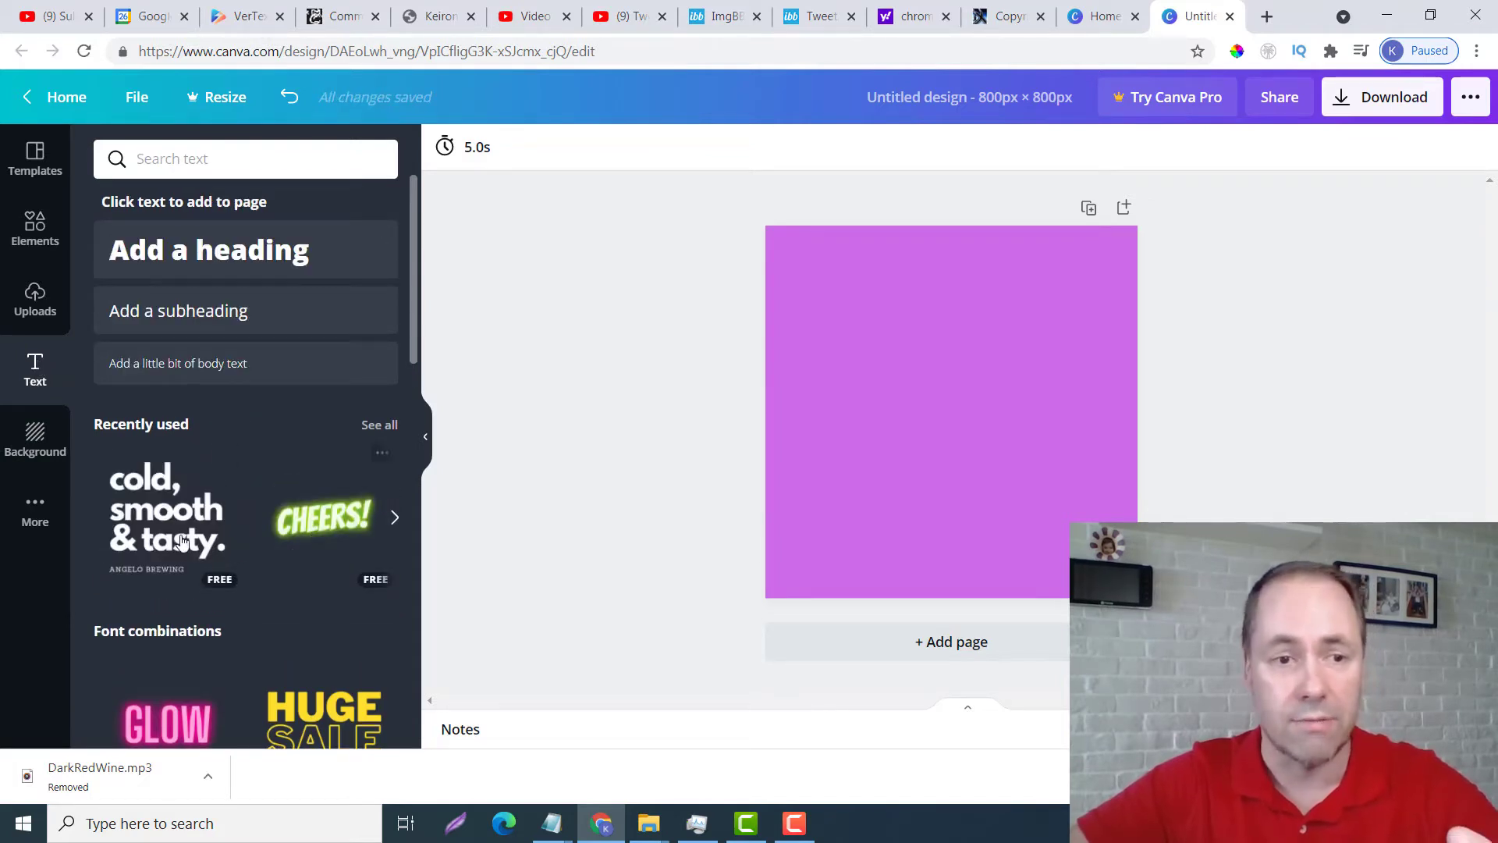
left_click(318, 517)
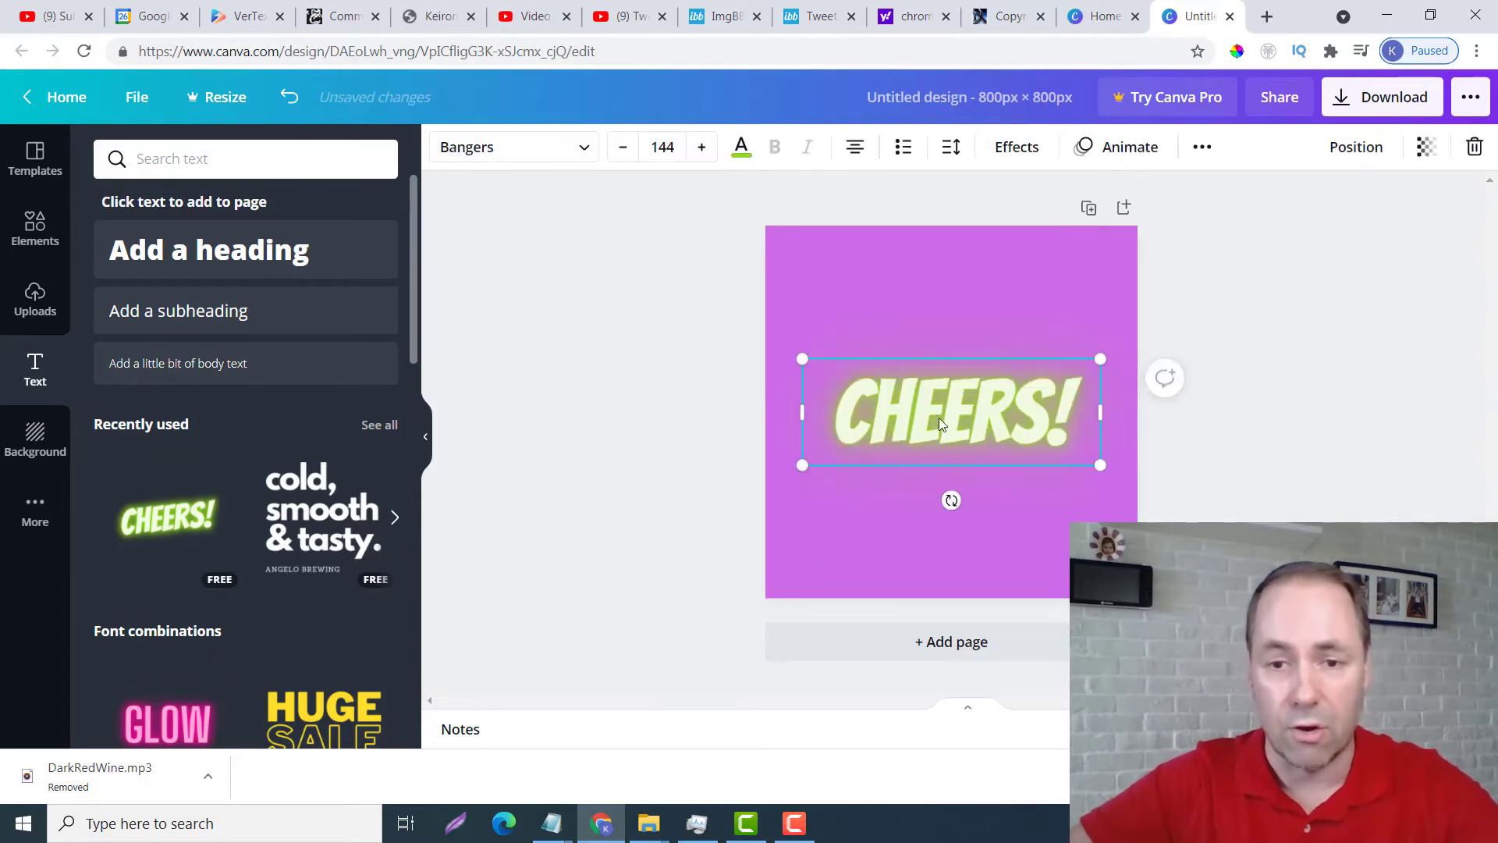
left_click_drag(952, 360, 951, 227)
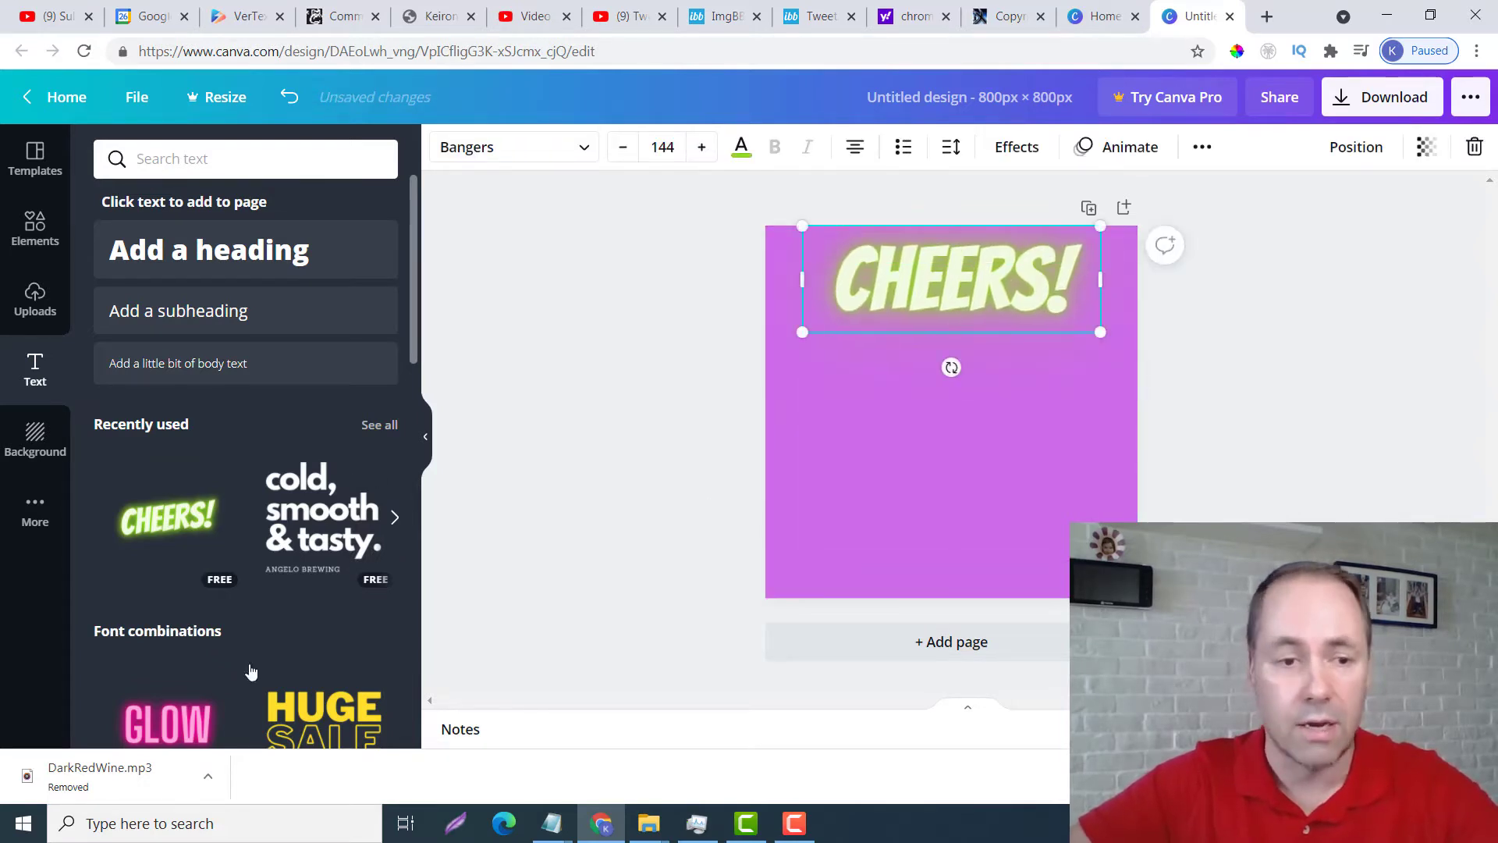
double_click(1008, 283)
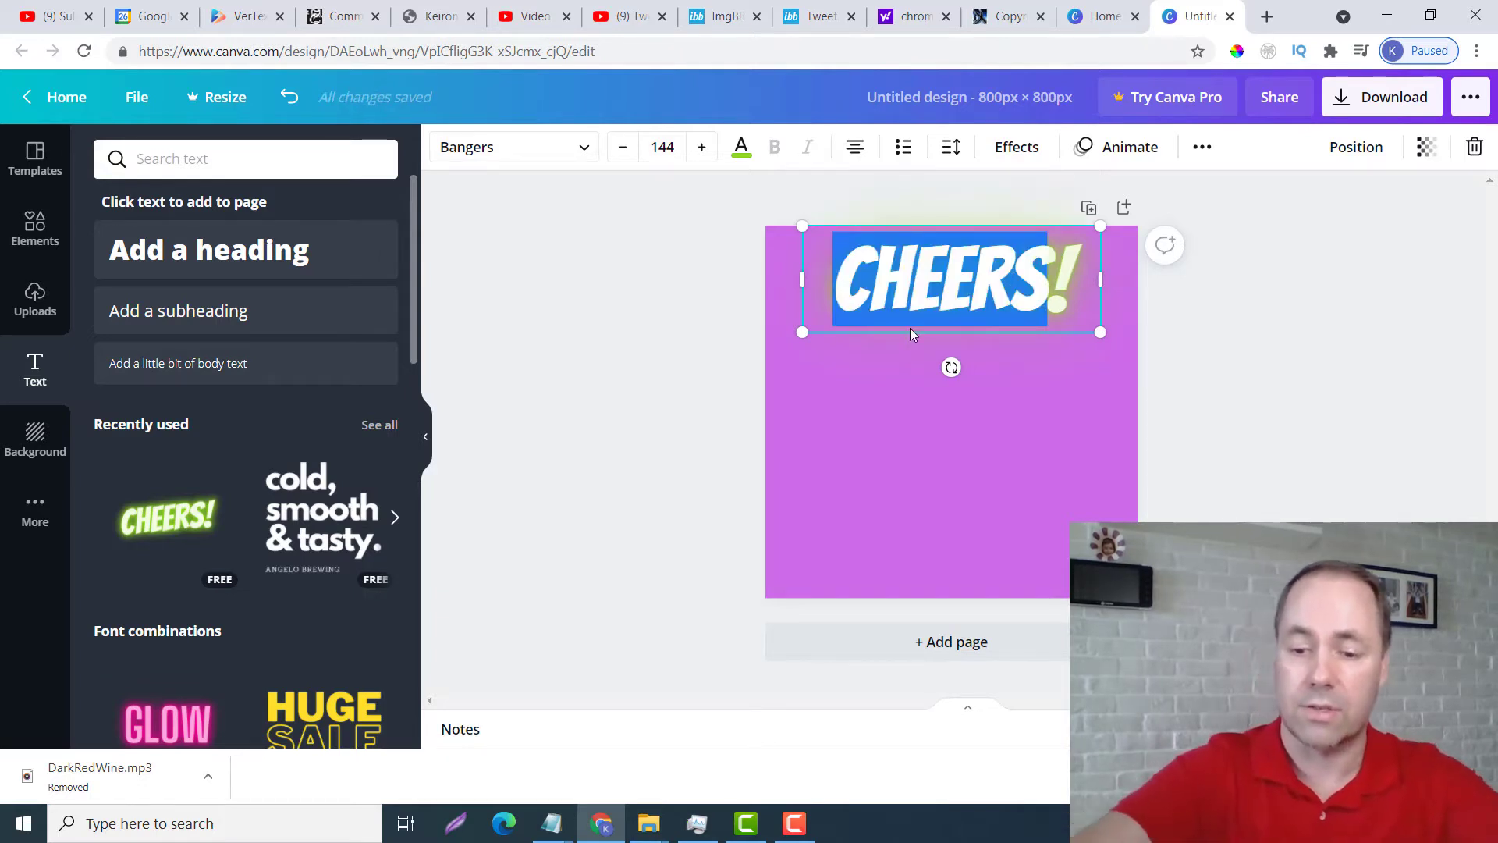
key("Delete")
key("Delete")
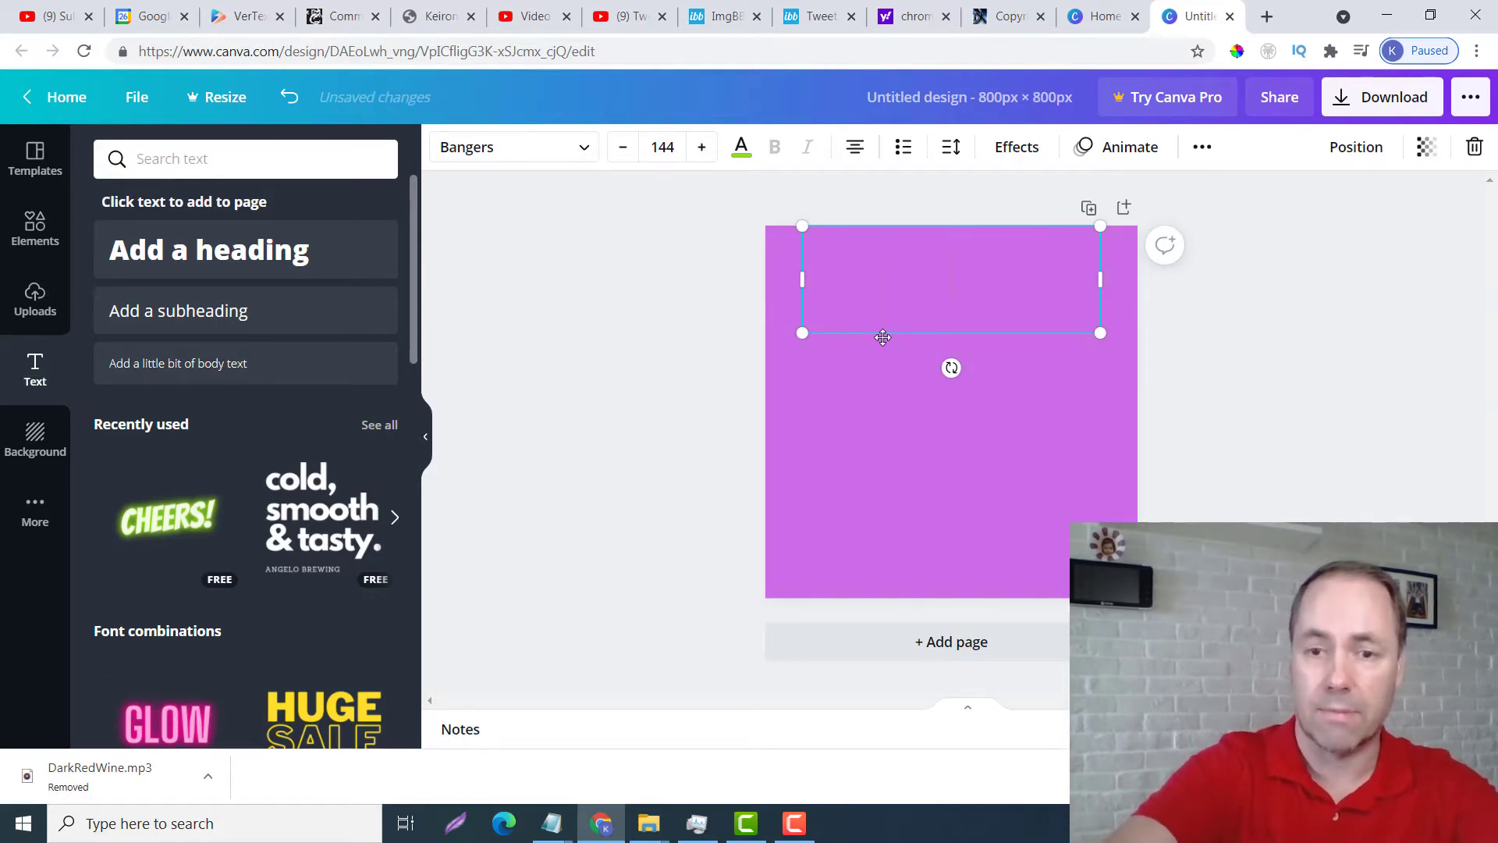
type("BONUS")
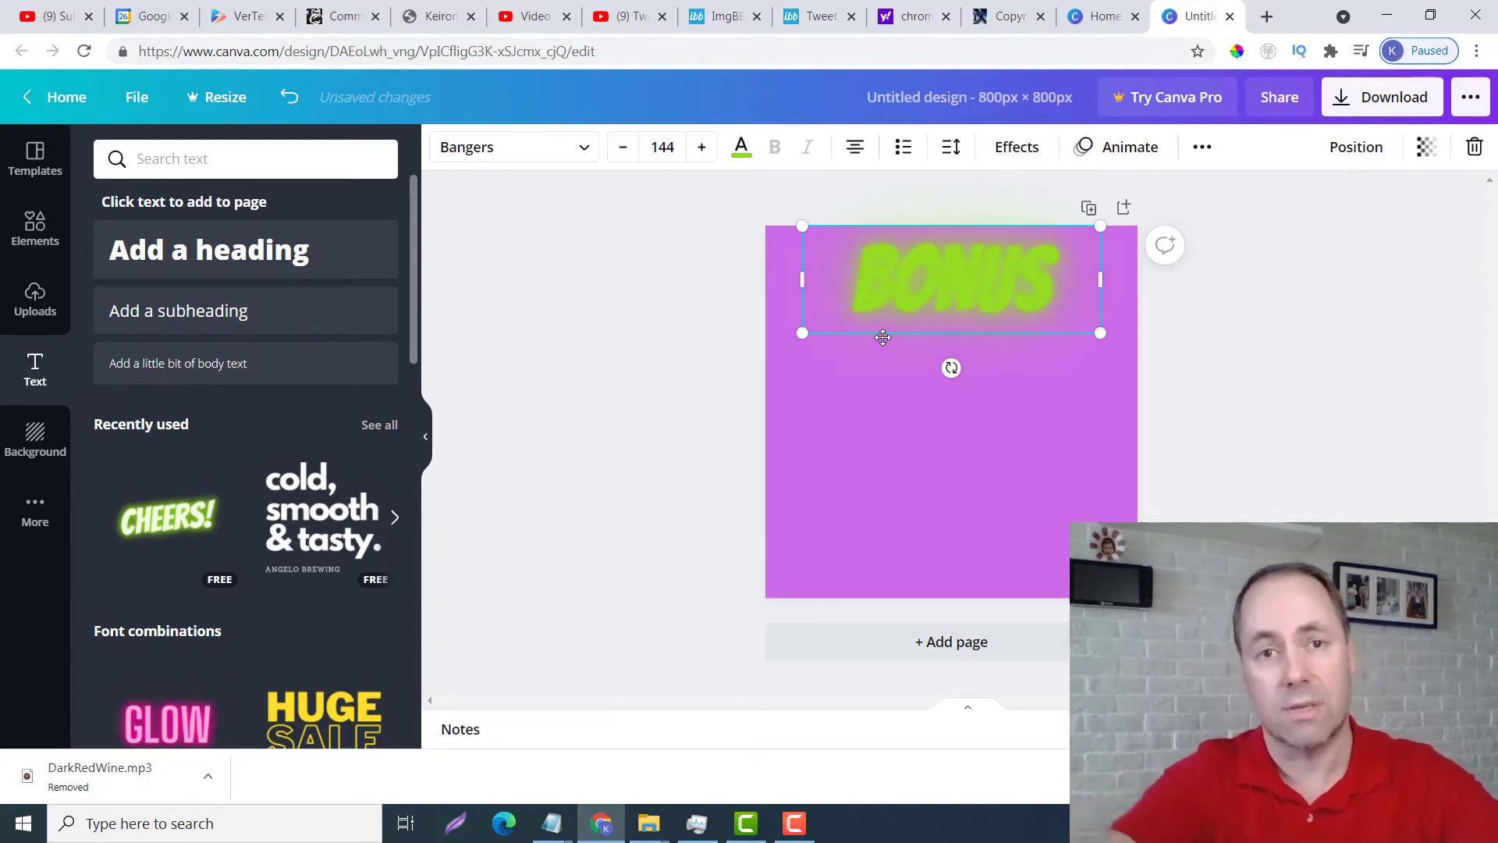
Recolour the BONUS text from the default colours, settling on dark blue for the neon glow
double_click(1022, 288)
left_click(739, 147)
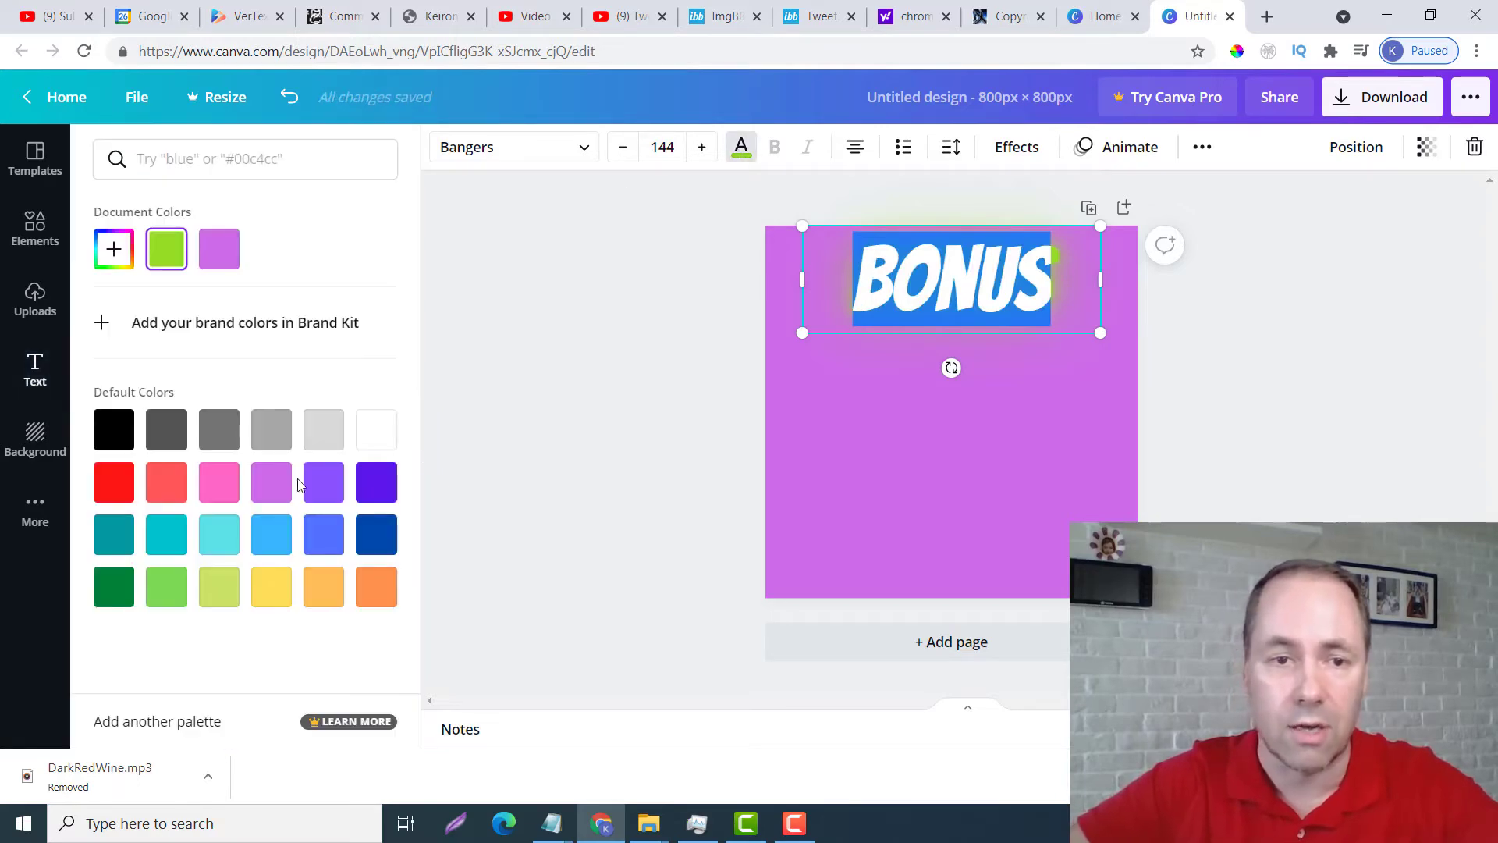
left_click(162, 489)
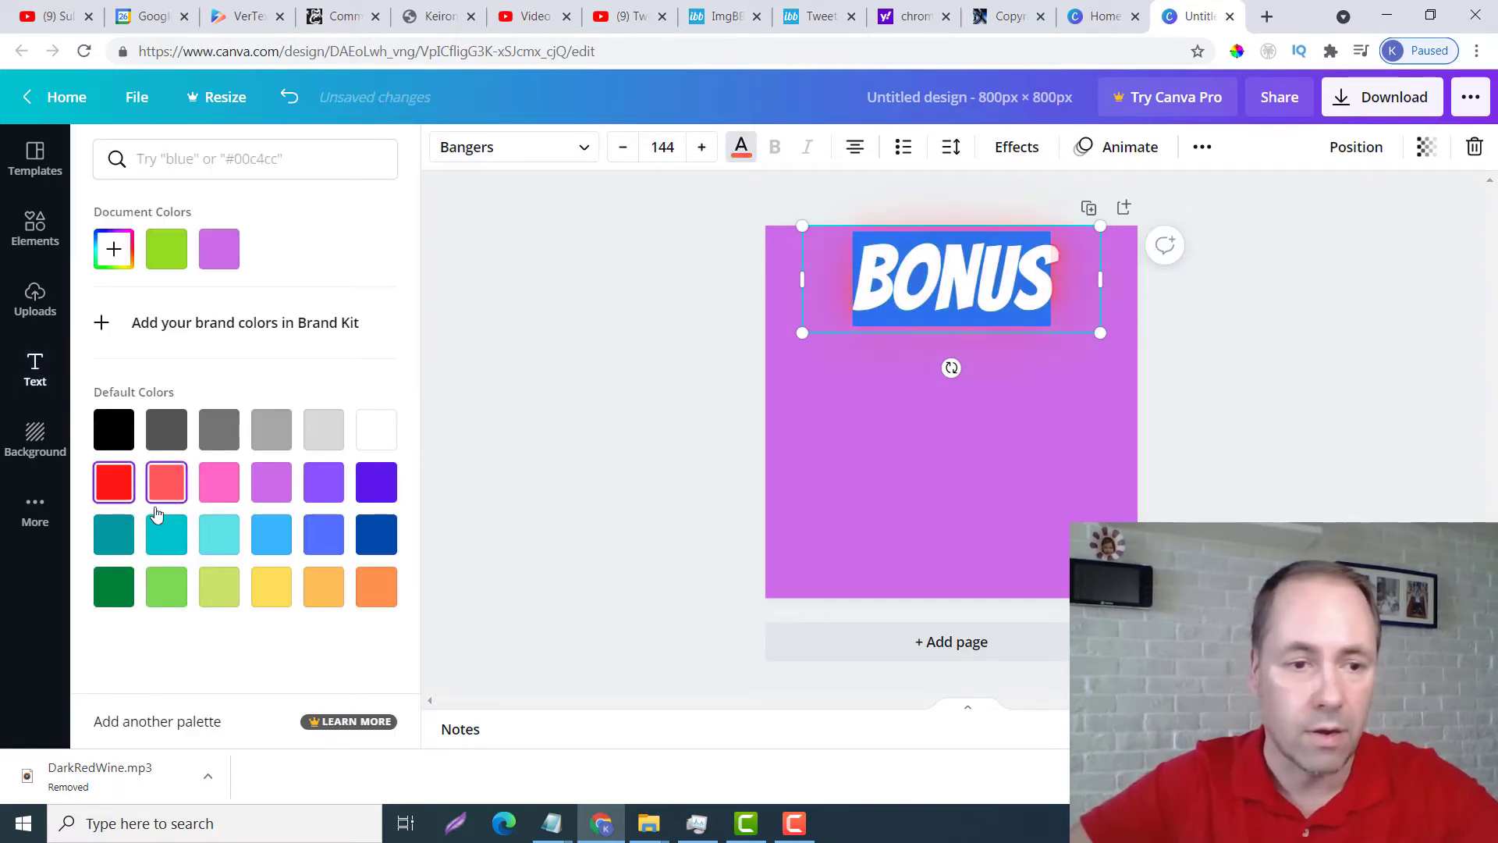
left_click(272, 536)
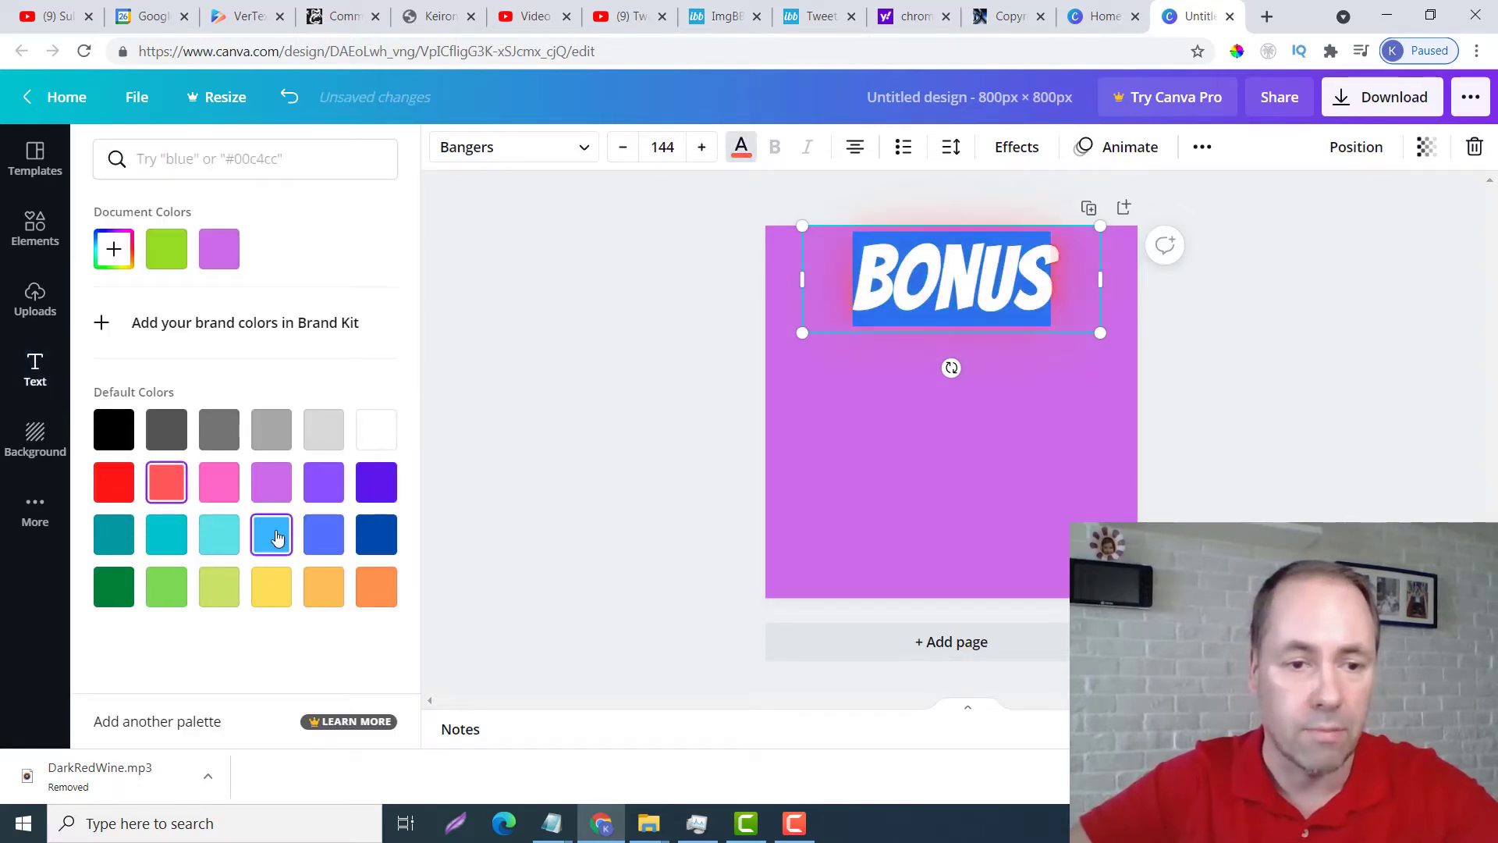
left_click(376, 535)
left_click(896, 466)
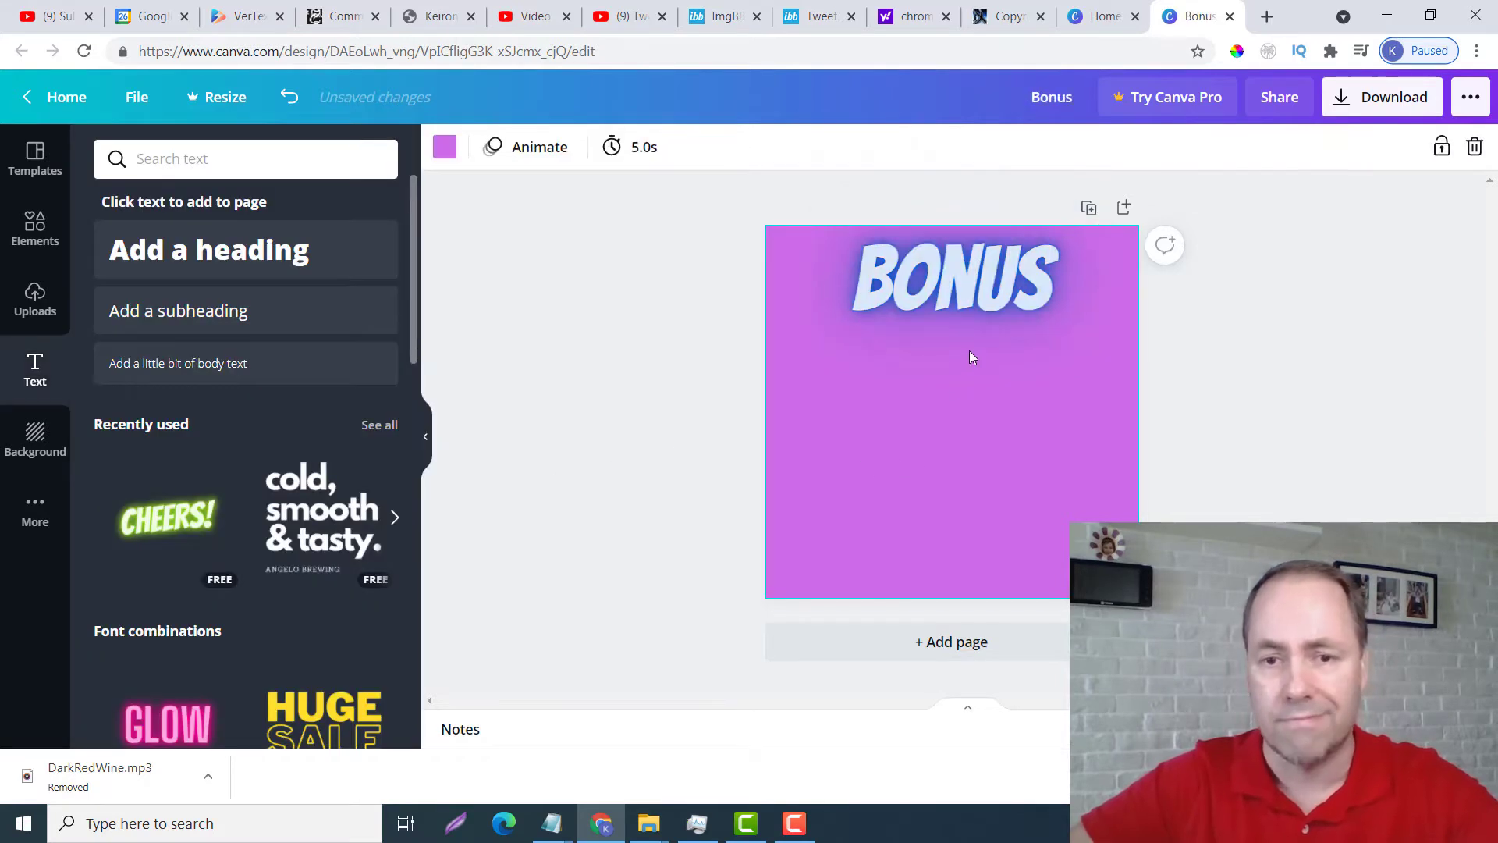
Shrink the BONUS text to font size 99 and centre it horizontally at the top of the page
left_click(1072, 328)
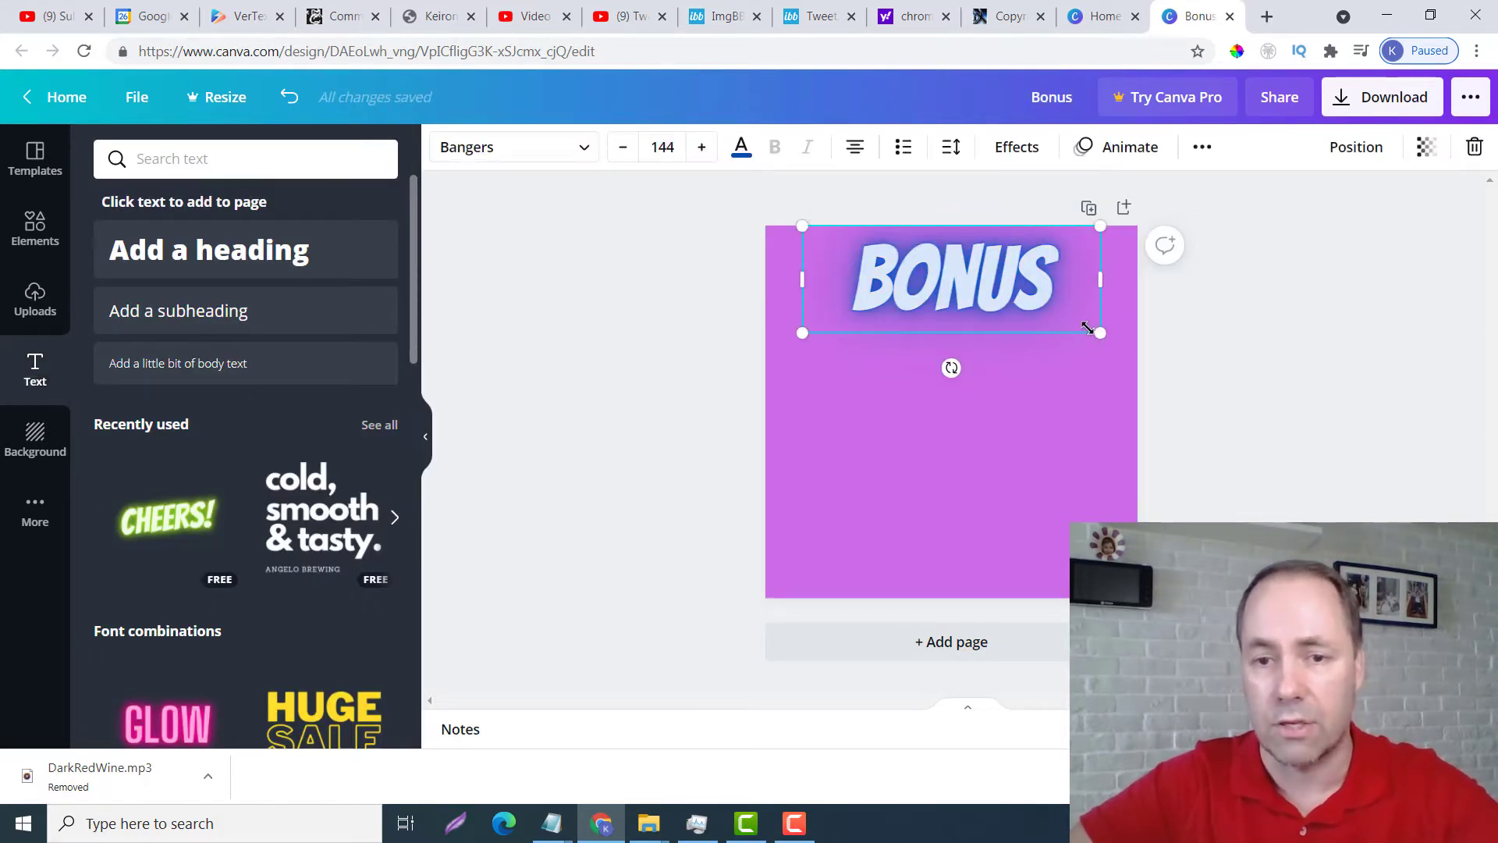
left_click_drag(1088, 328, 965, 259)
left_click(921, 330)
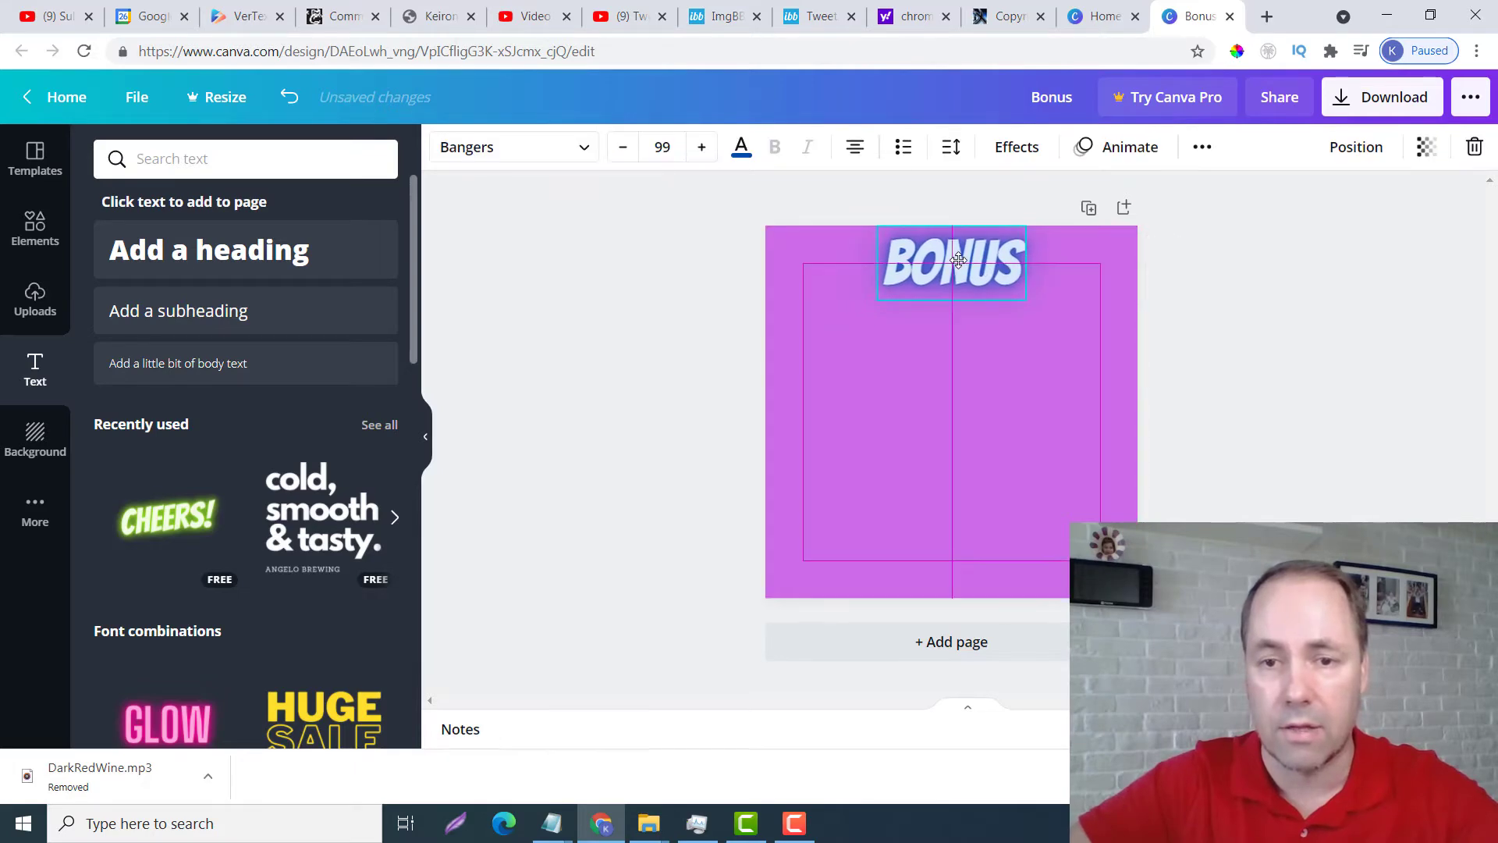
left_click(962, 354)
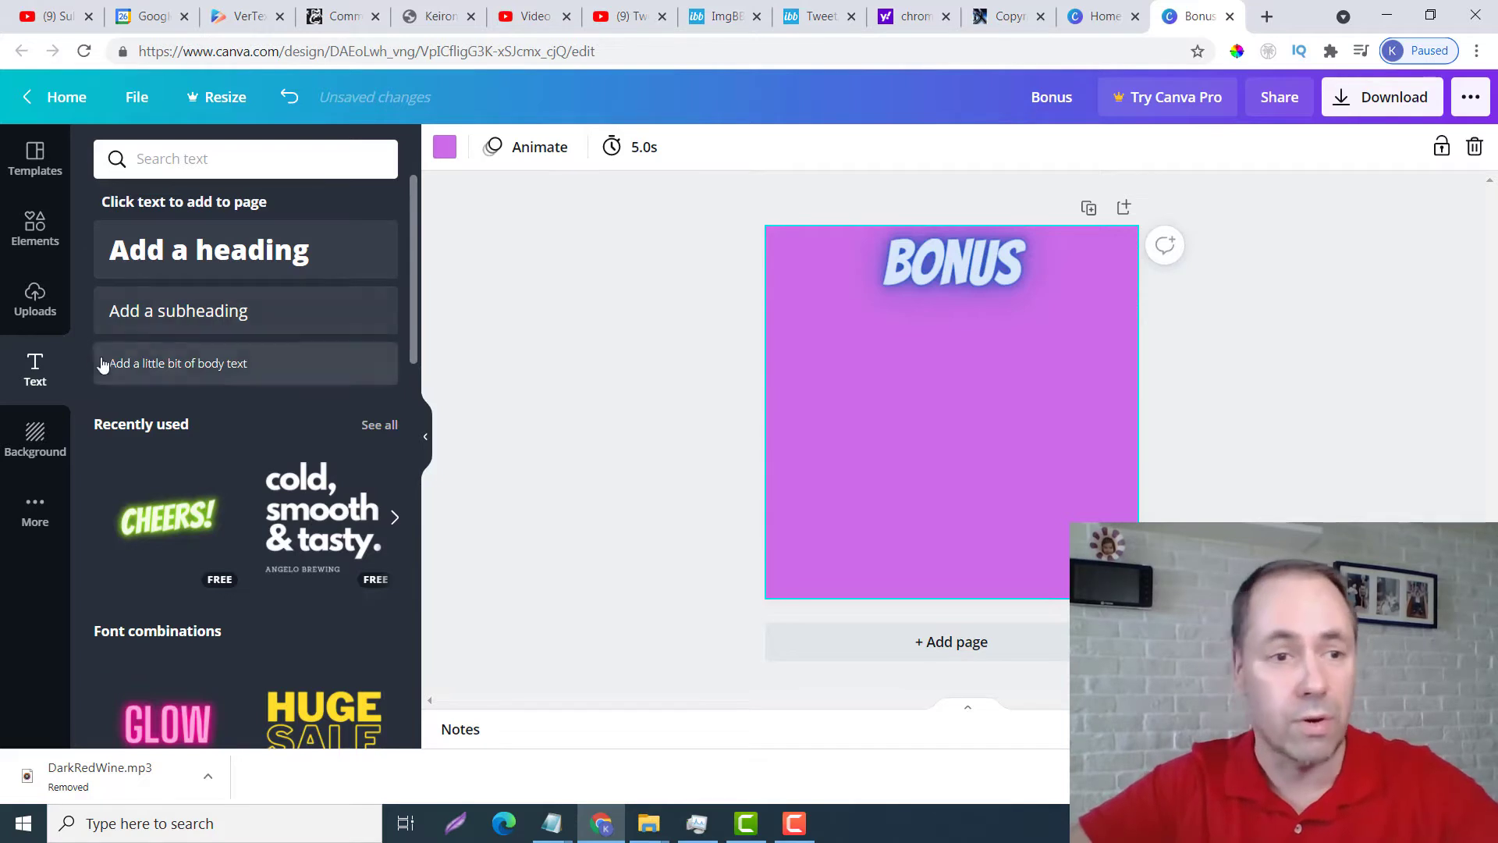
Place the uploaded VerTex logo centred directly below the BONUS text and enlarge it slightly
left_click(35, 304)
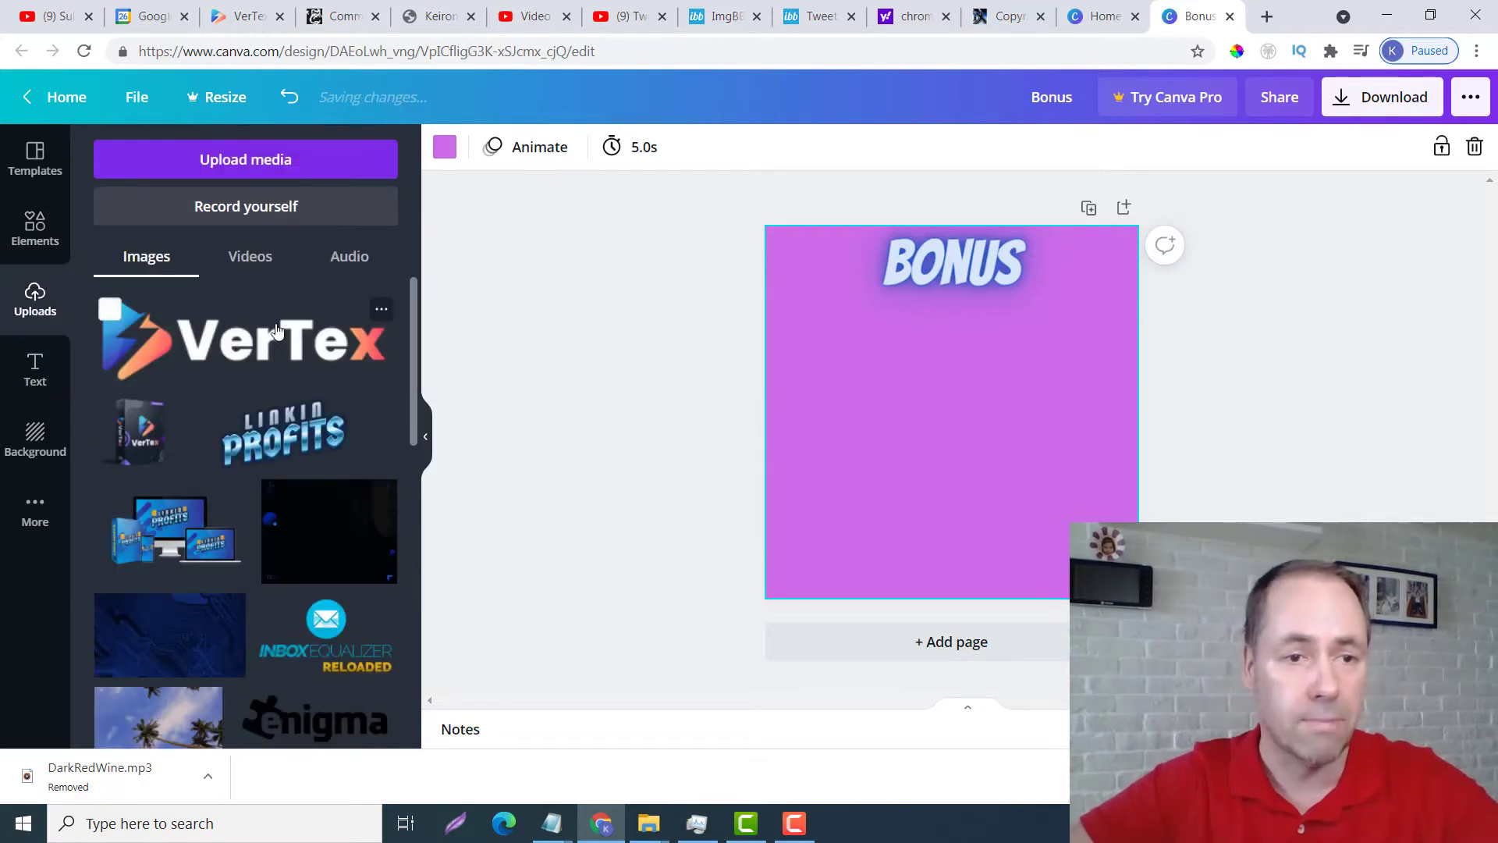
left_click(266, 341)
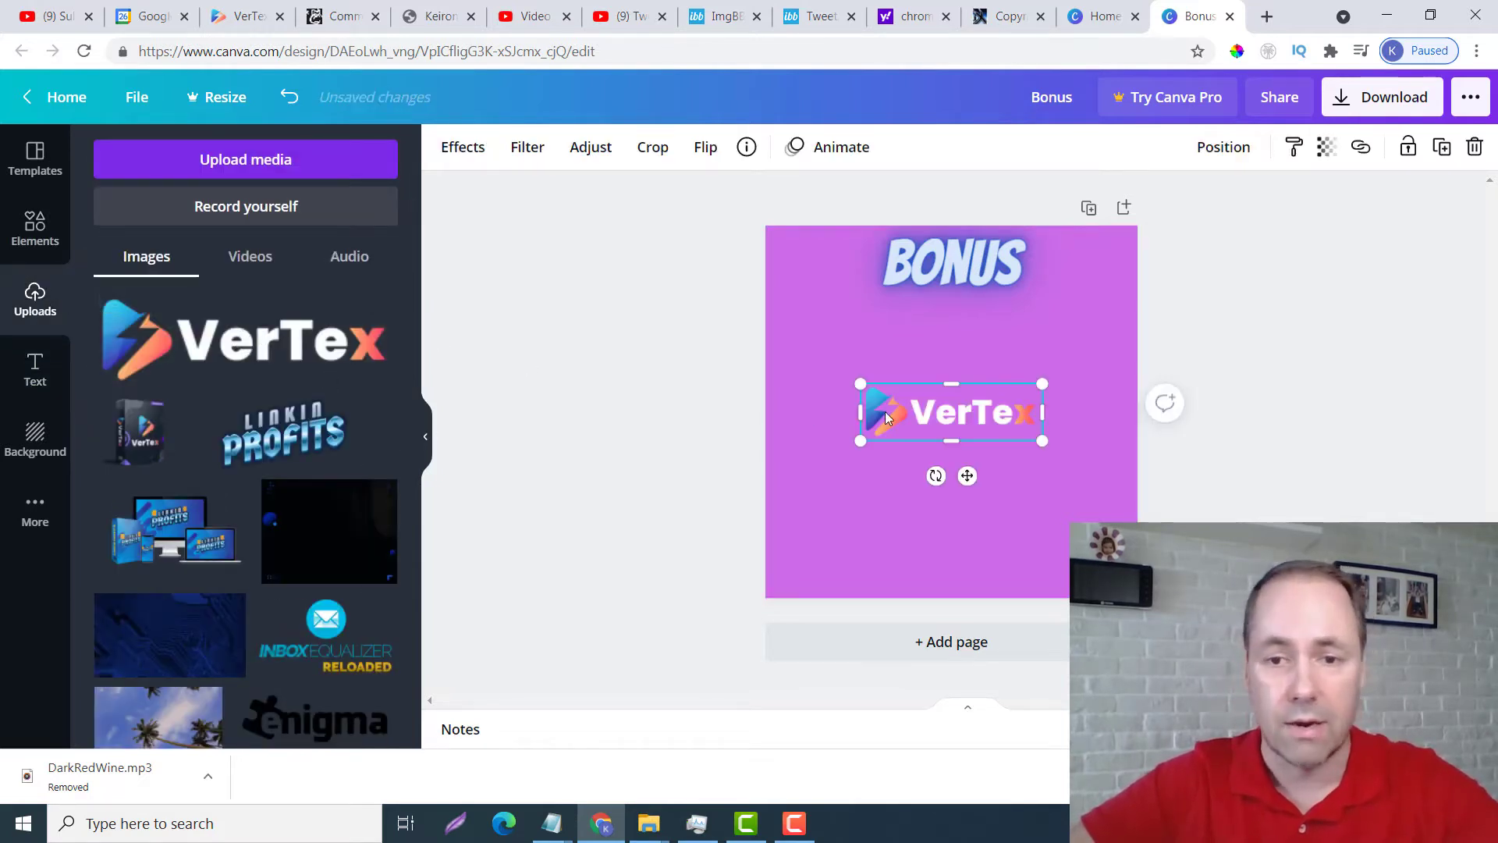
left_click_drag(951, 411, 948, 315)
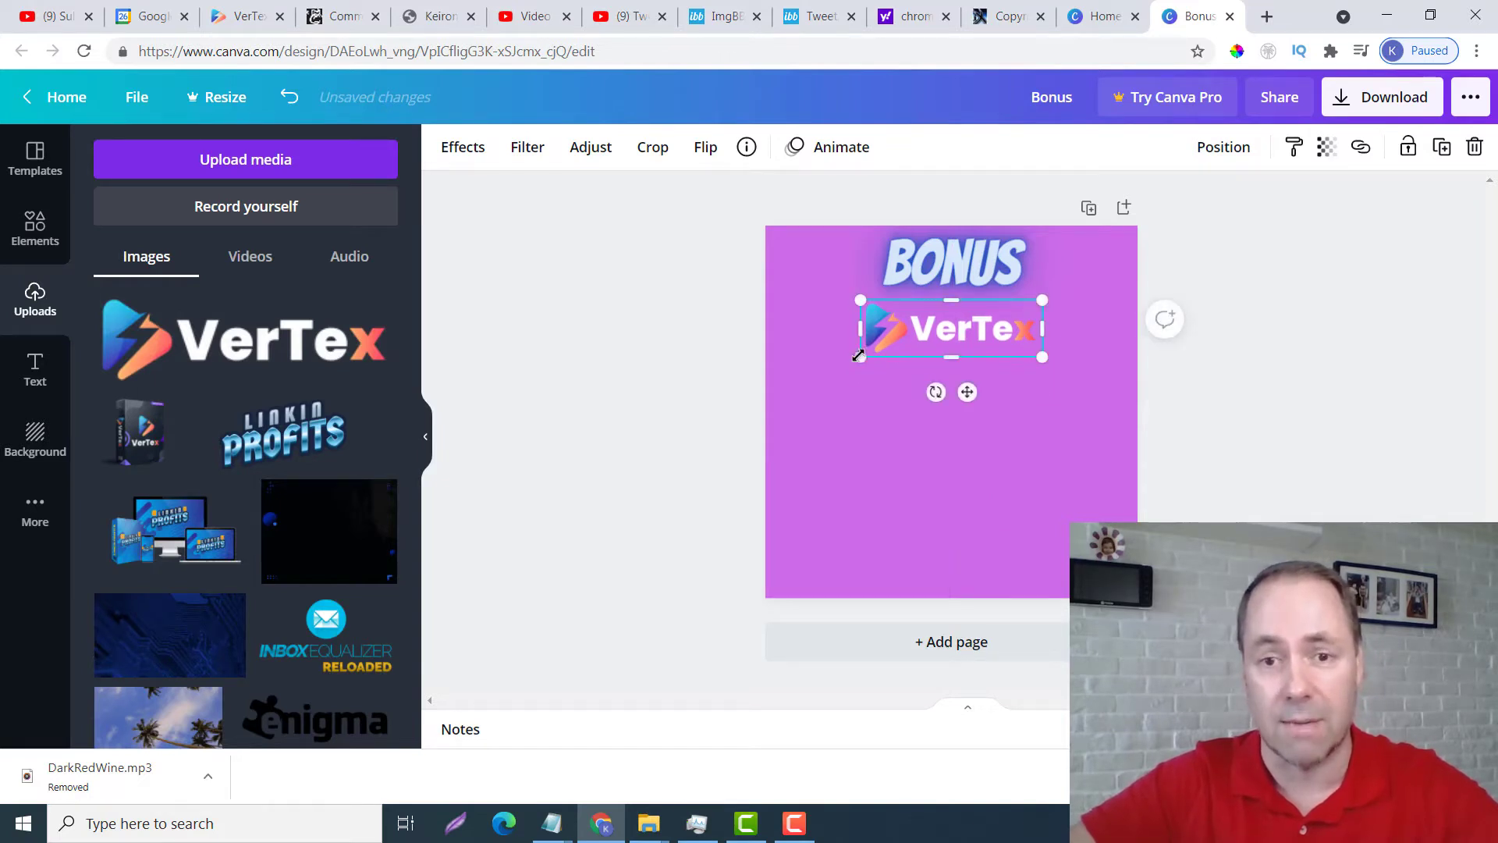
mouse_move(859, 358)
left_mouse_down()
mouse_move(797, 367)
mouse_move(888, 347)
mouse_move(838, 367)
left_mouse_up()
left_click_drag(940, 331, 950, 333)
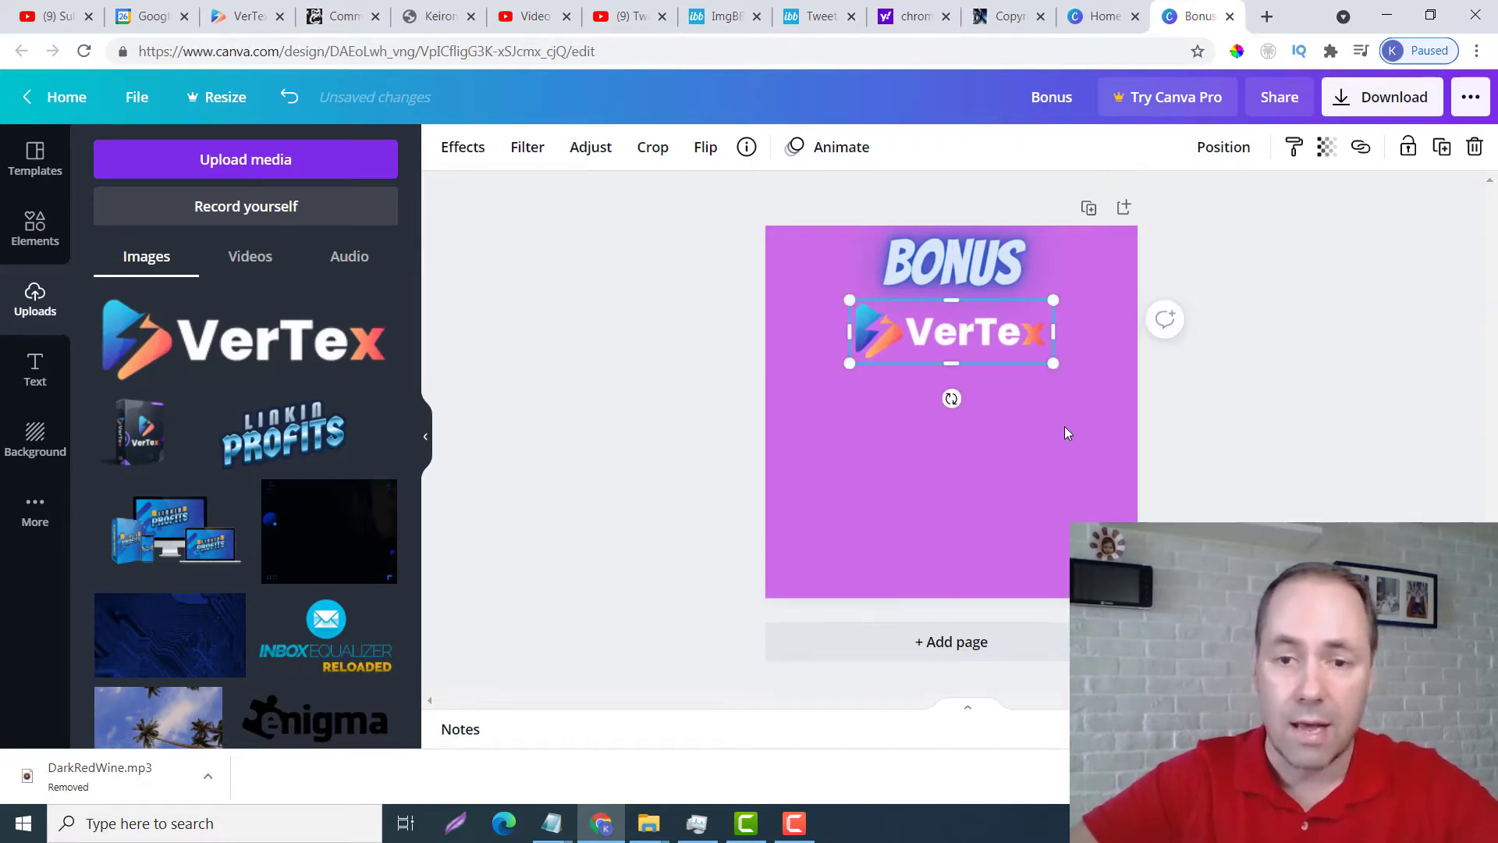
left_click(957, 470)
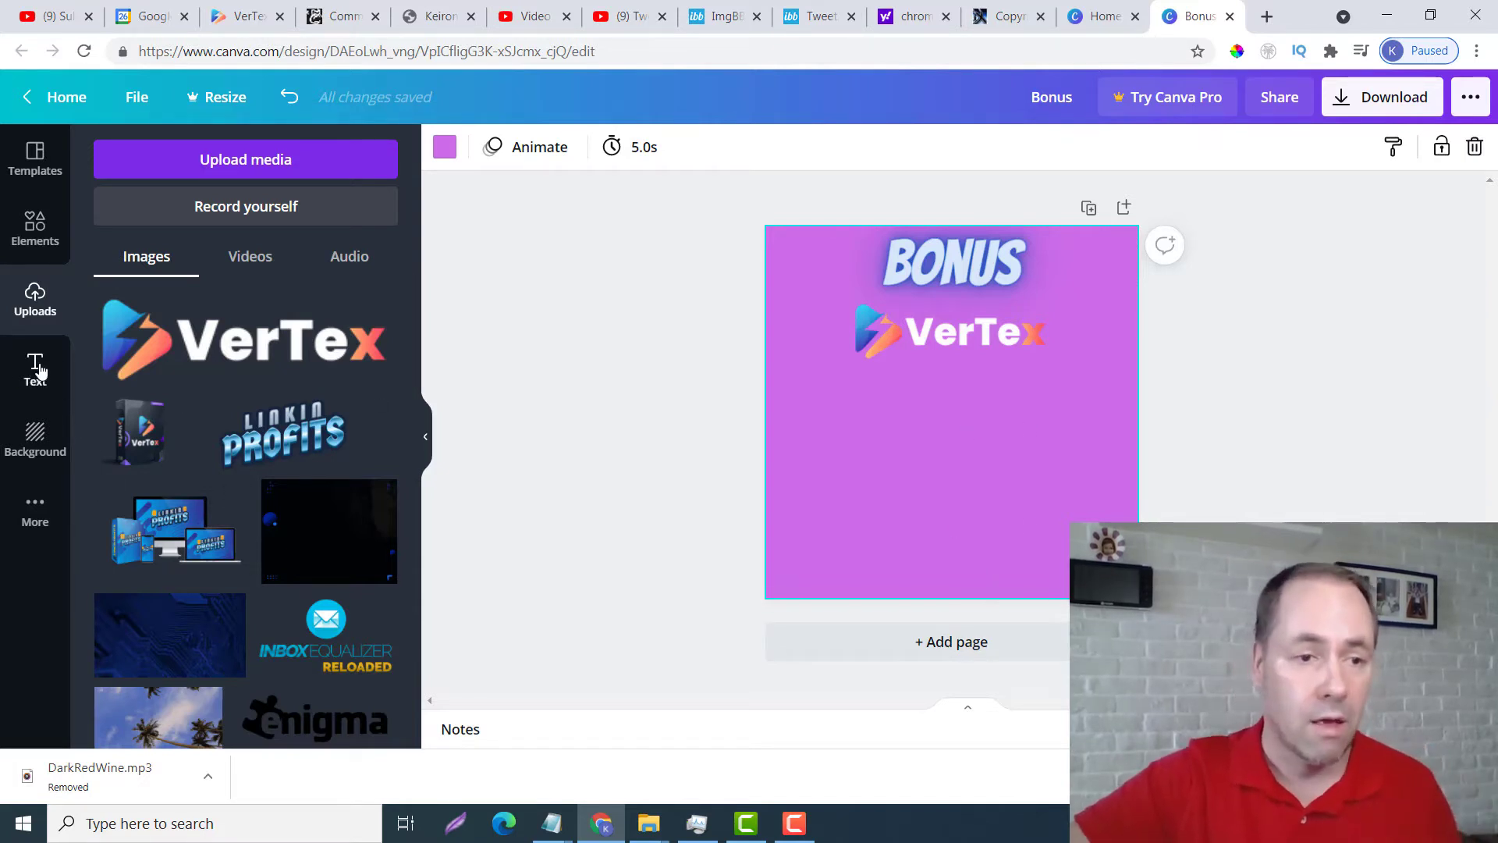
Look through the recently used elements for a shape suited to a name banner
left_click(35, 228)
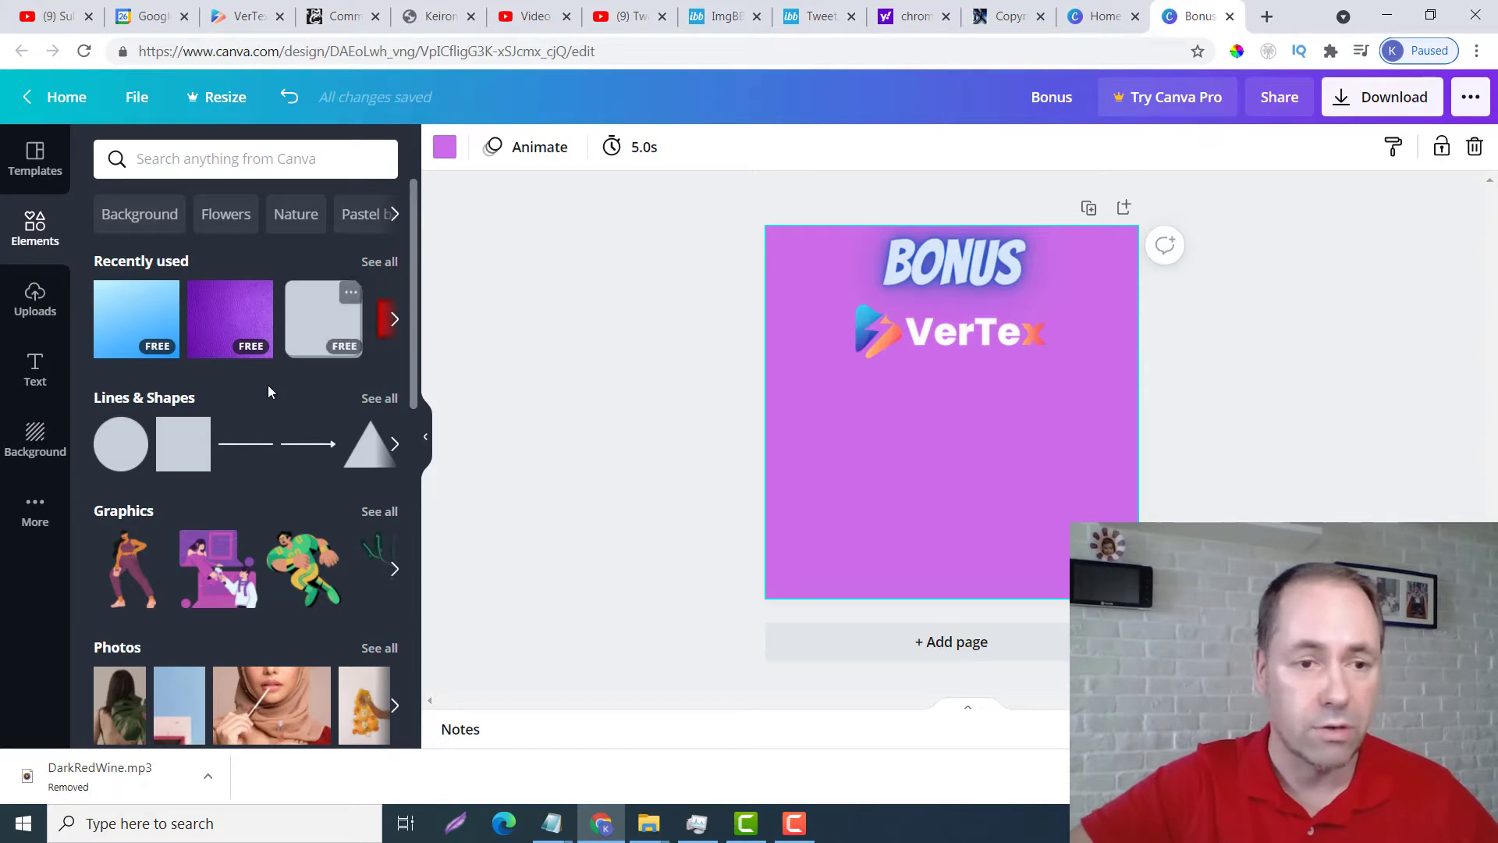
left_click(380, 261)
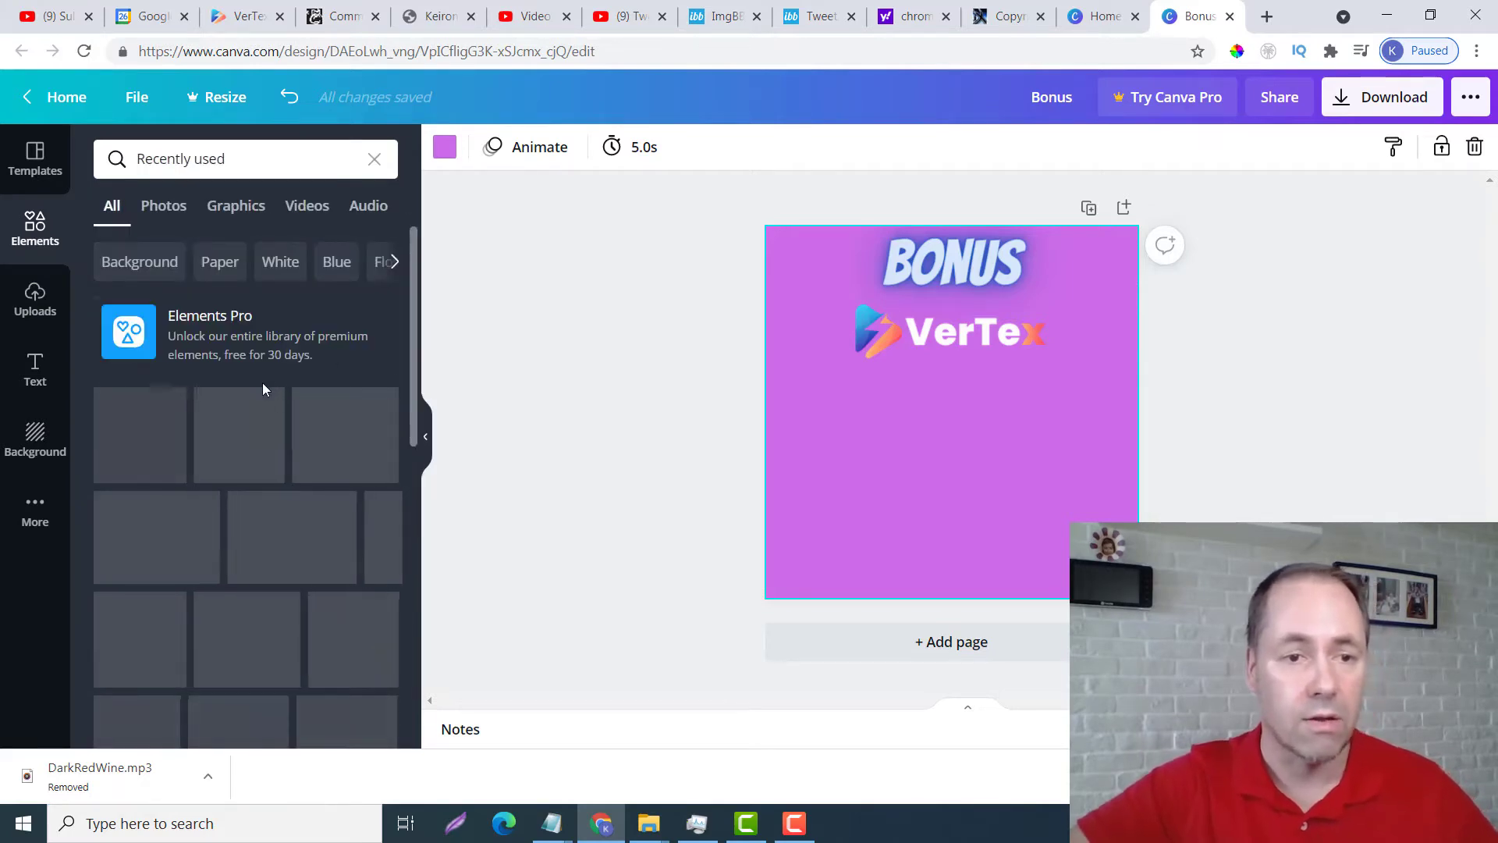
scroll(266, 421, "down", 4)
scroll(265, 443, "up", 4)
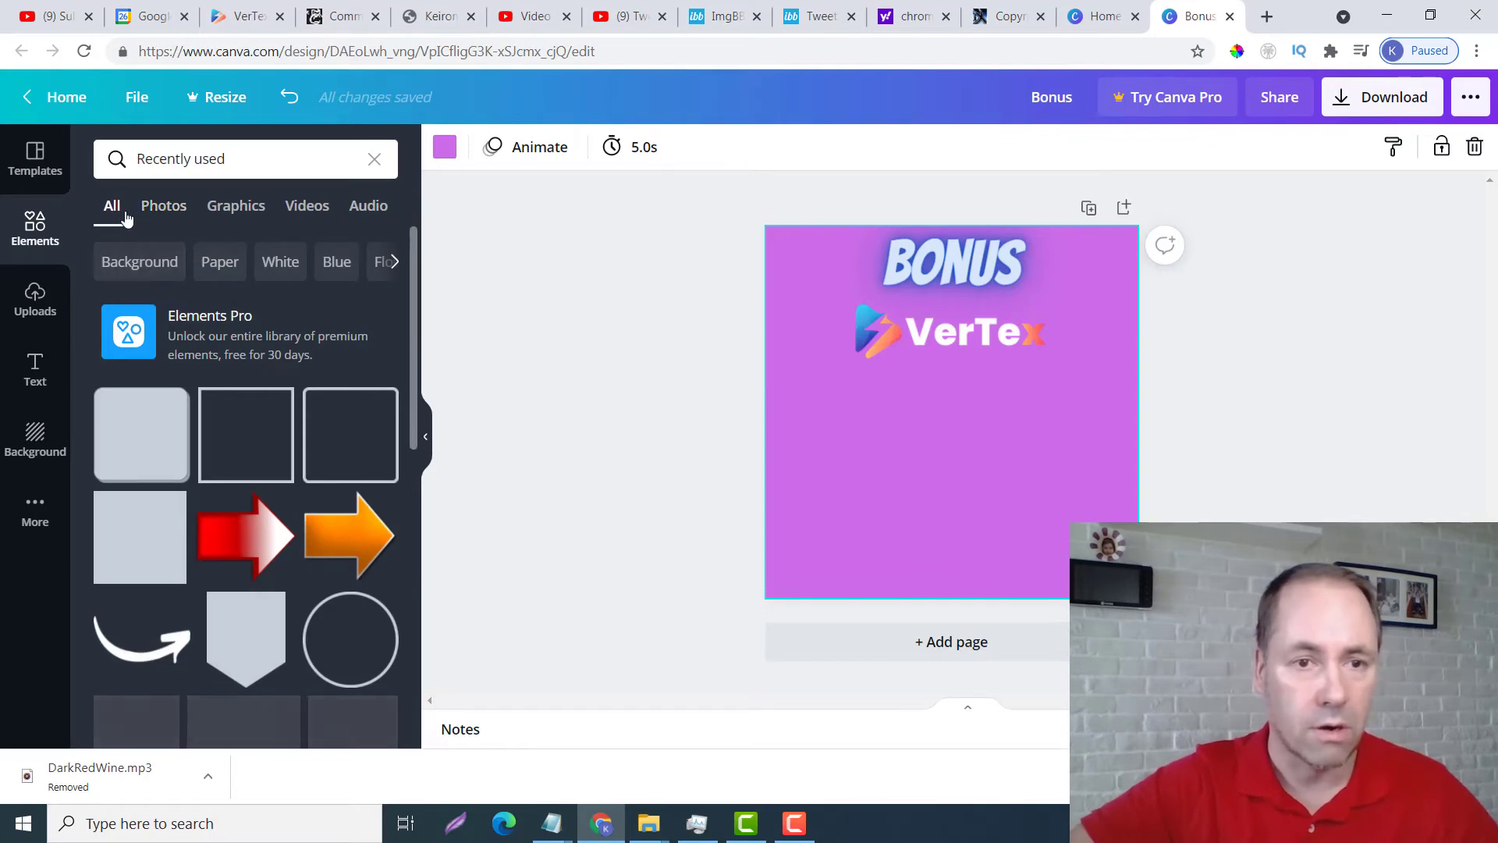
left_click(373, 158)
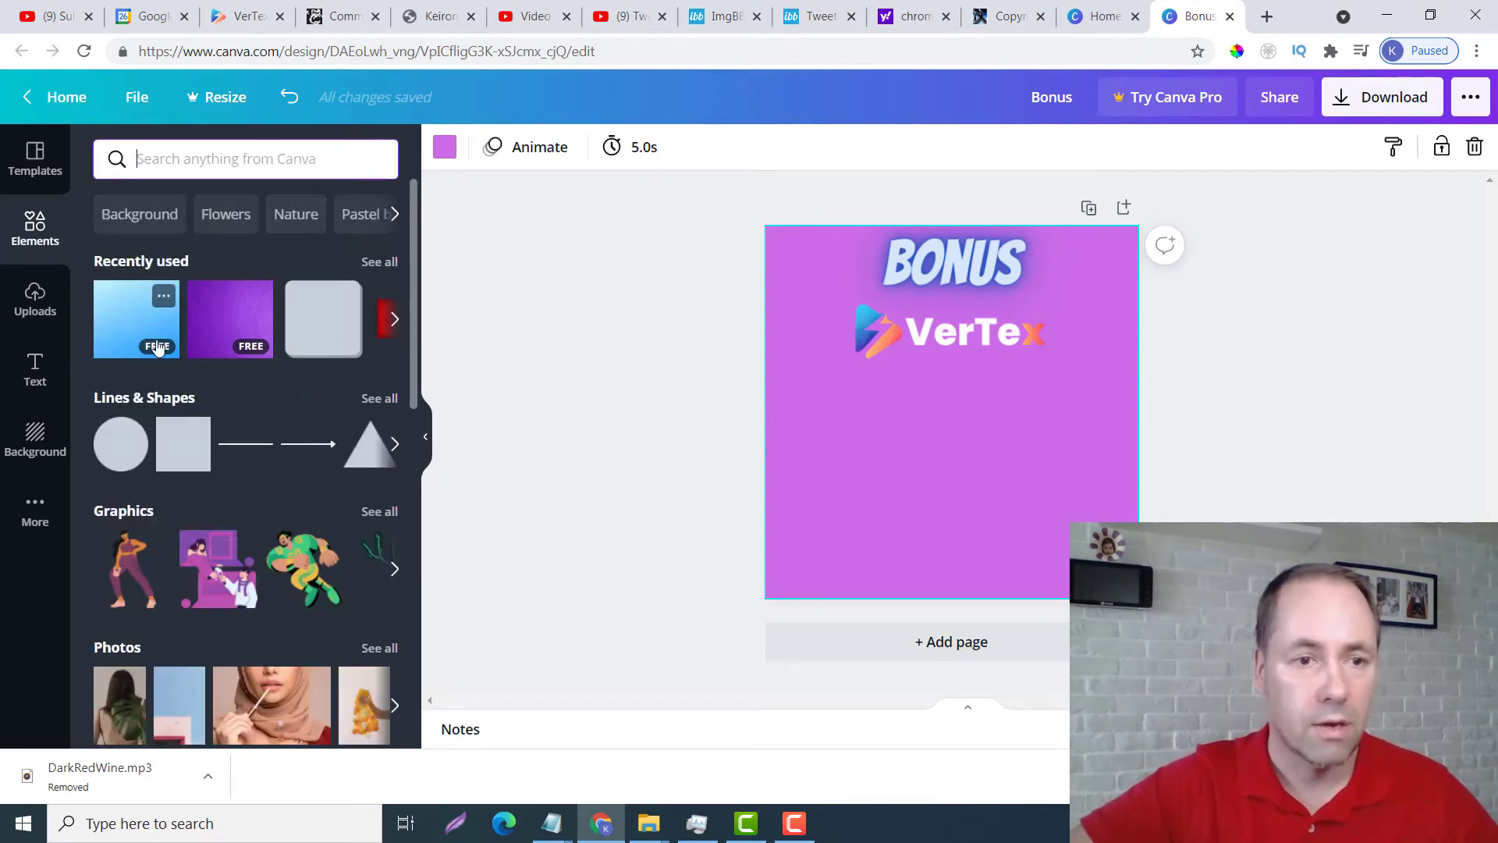
scroll(192, 429, "down", 3)
left_click(35, 255)
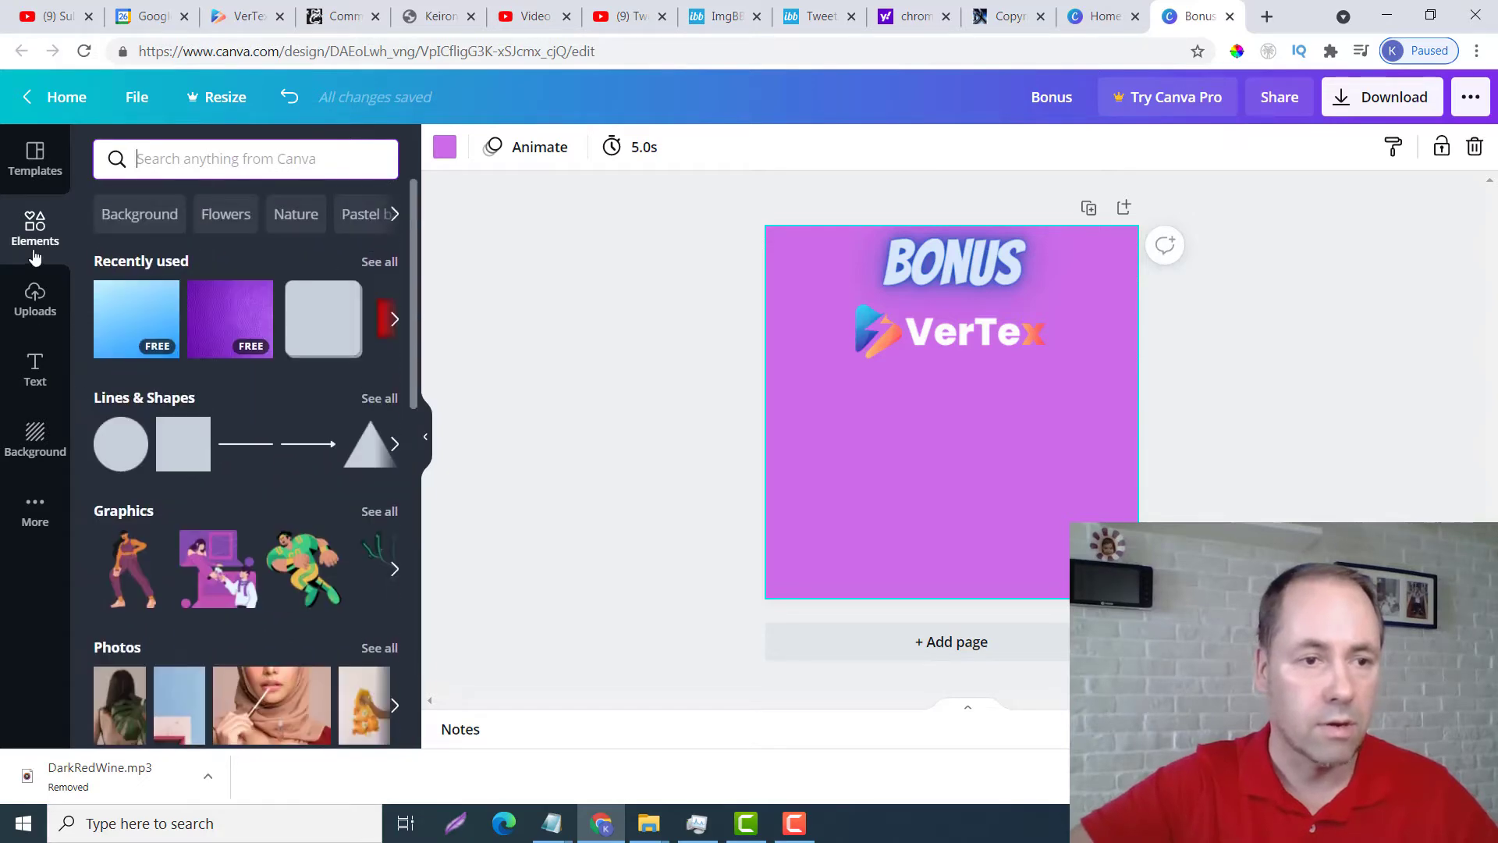
Add the 3D Cylinder on Side shape from Lines & Shapes and fit it, slightly reduced, into the page's bottom-right corner
left_click(379, 399)
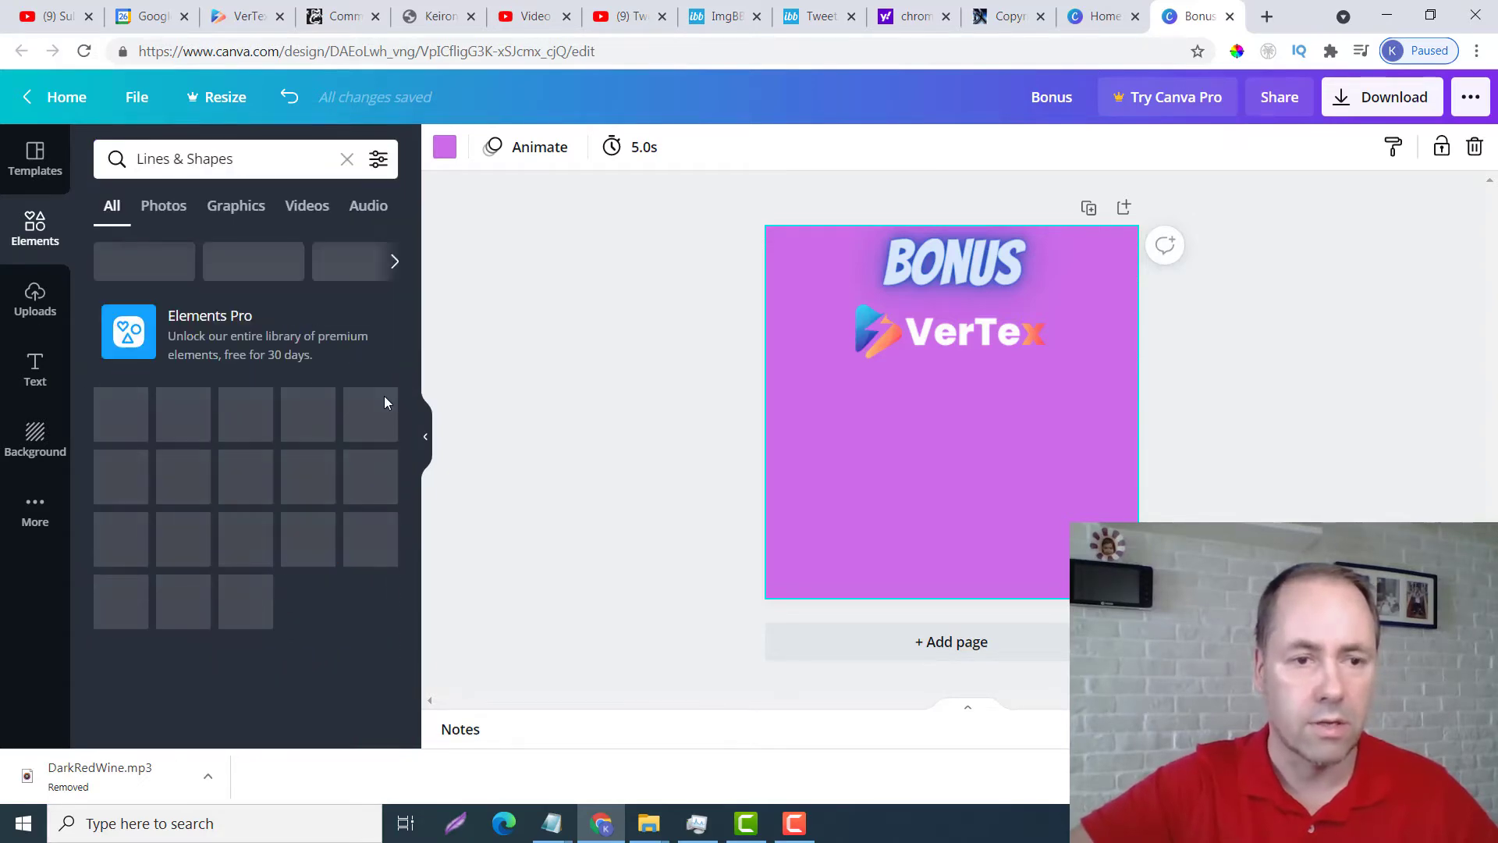
scroll(276, 390, "down", 1)
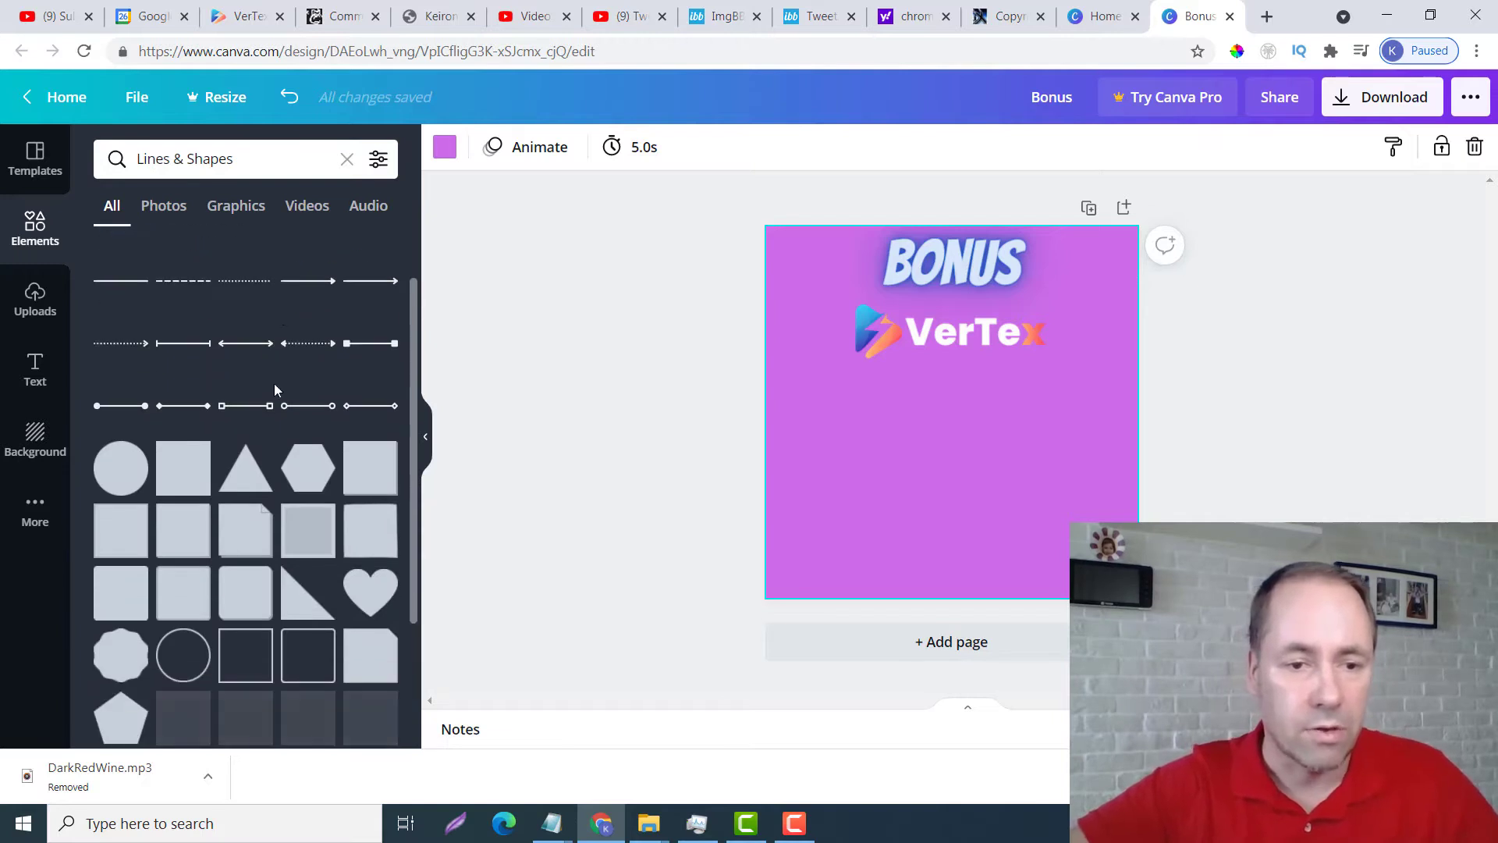
scroll(315, 448, "down", 5)
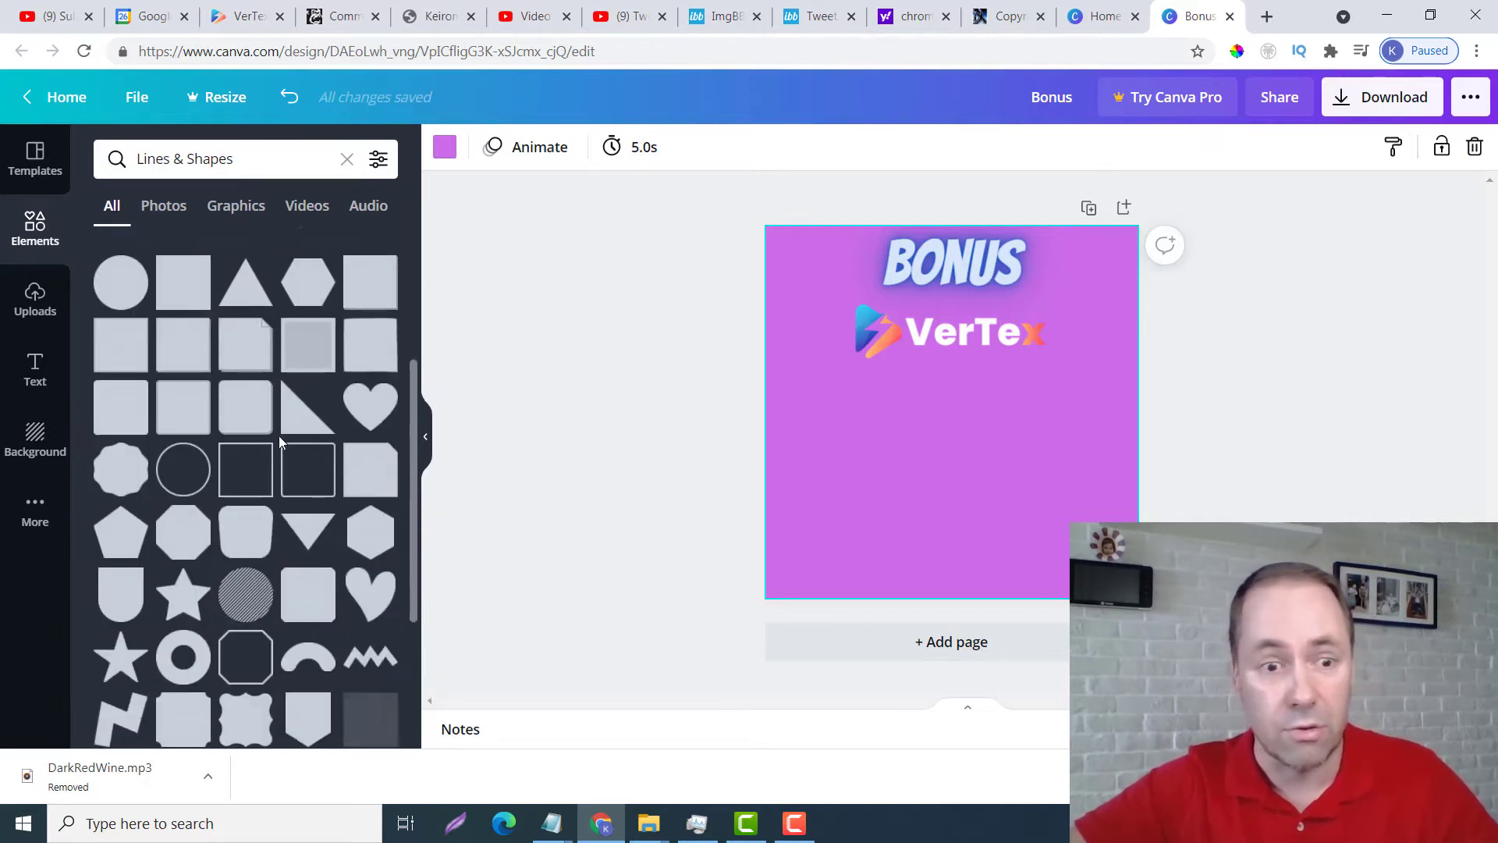
scroll(304, 452, "down", 3)
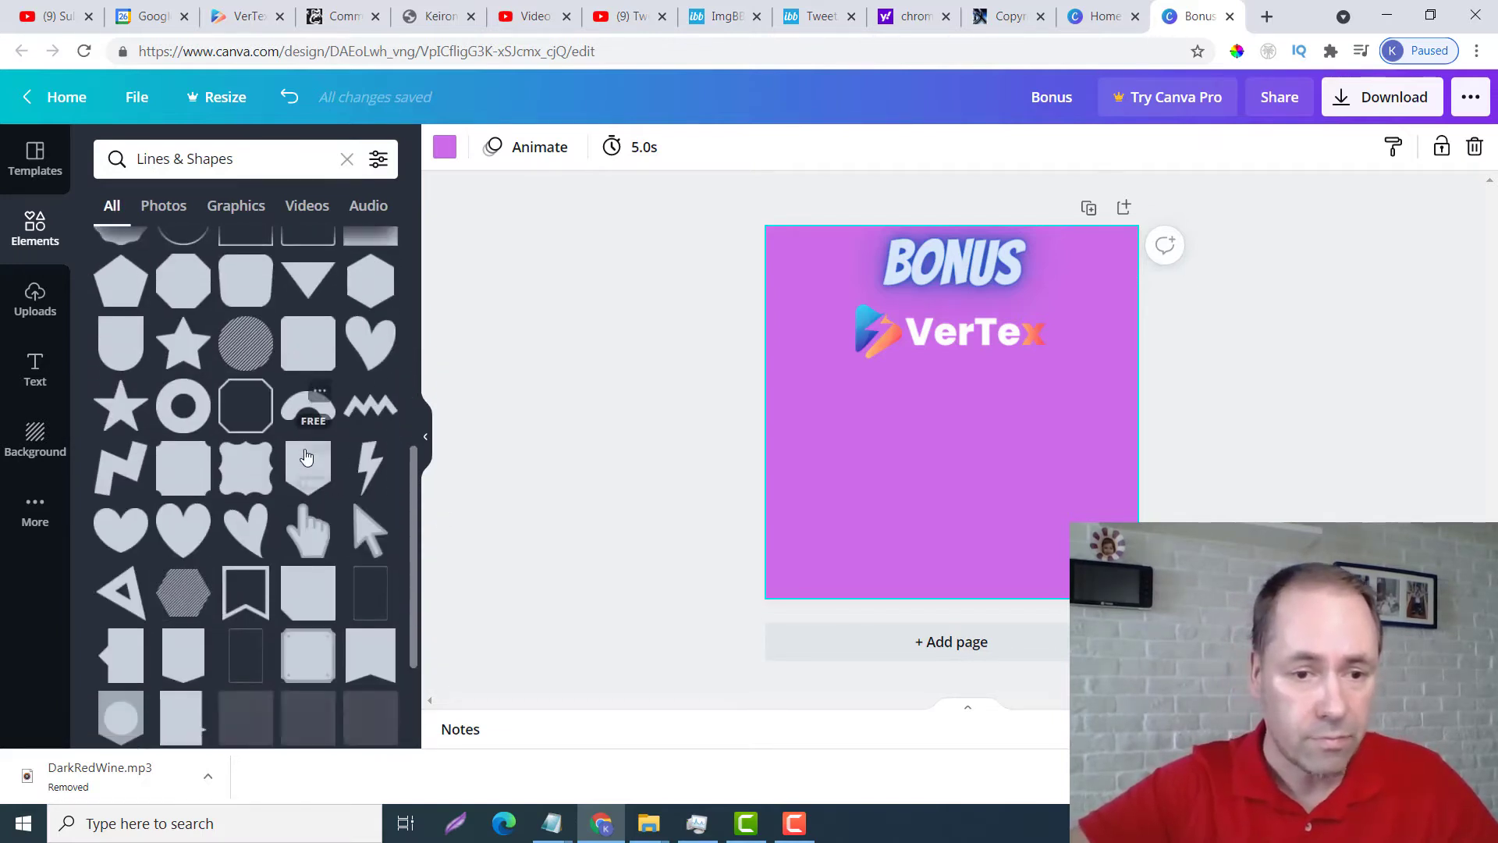
scroll(273, 421, "down", 3)
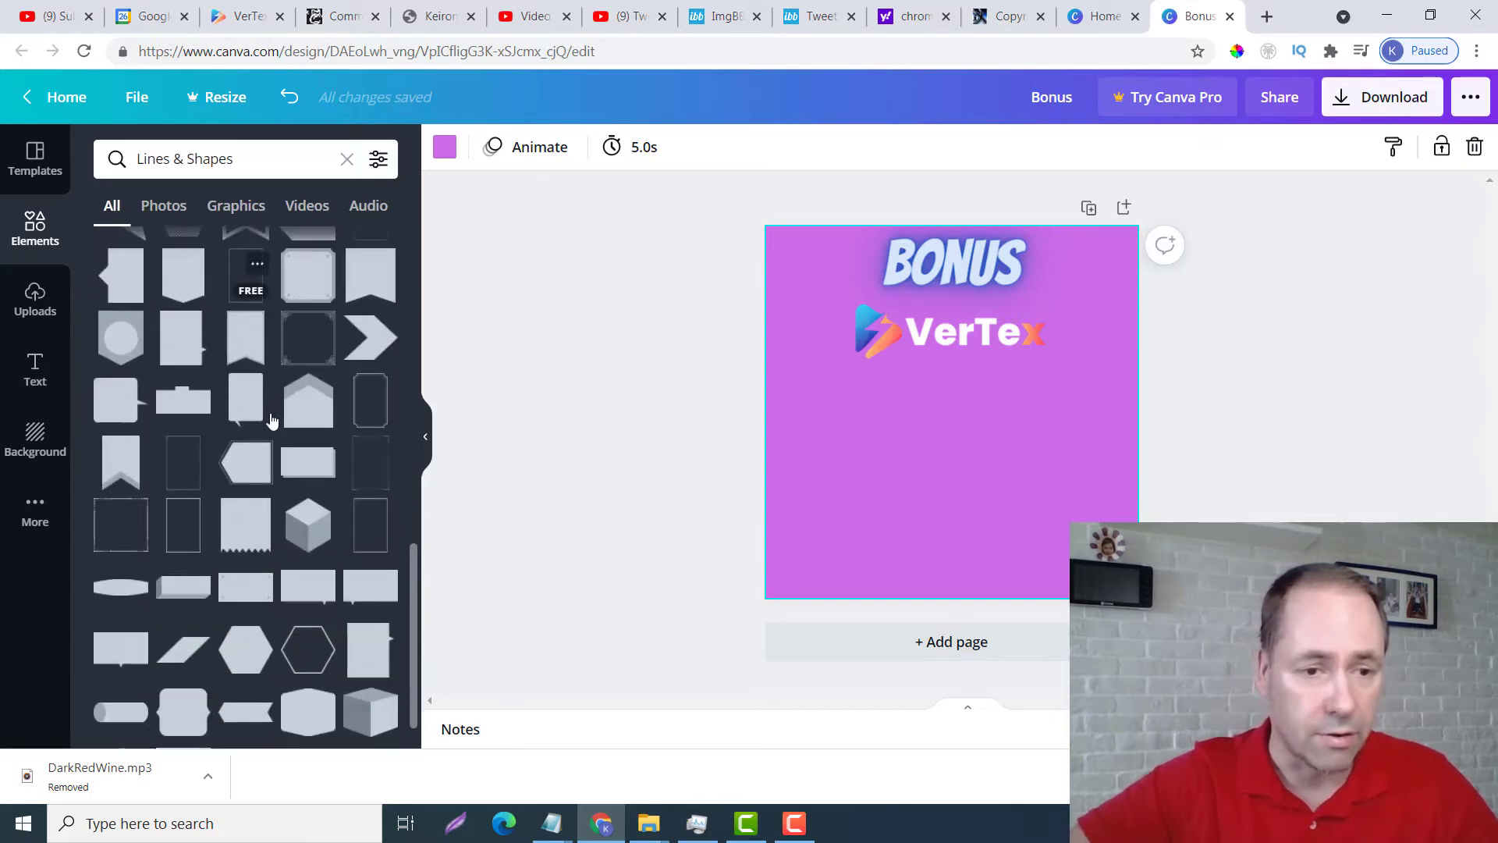
scroll(294, 414, "down", 4)
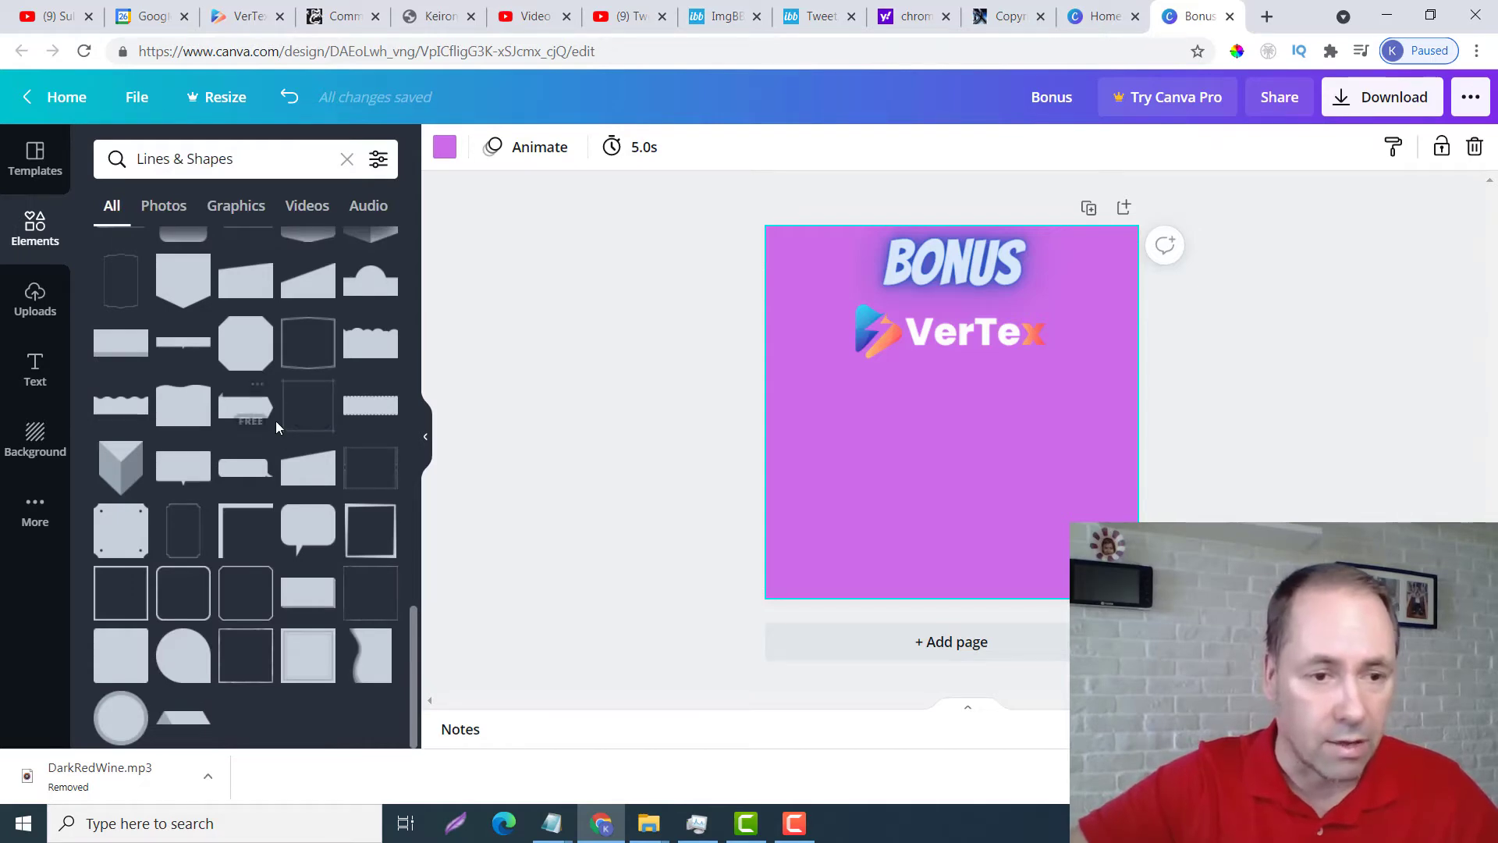
scroll(277, 429, "up", 3)
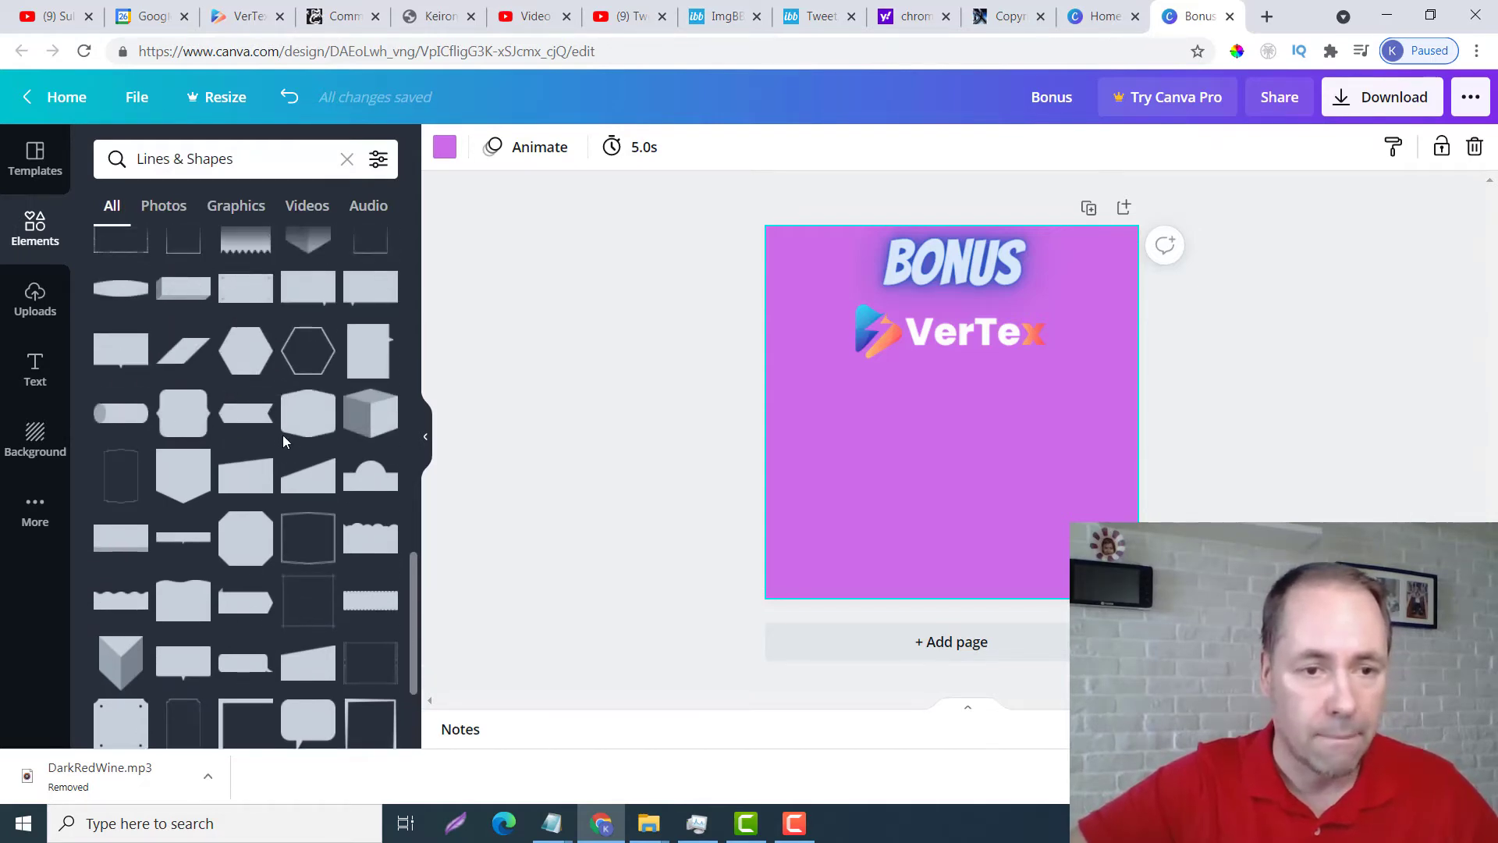
scroll(316, 468, "up", 2)
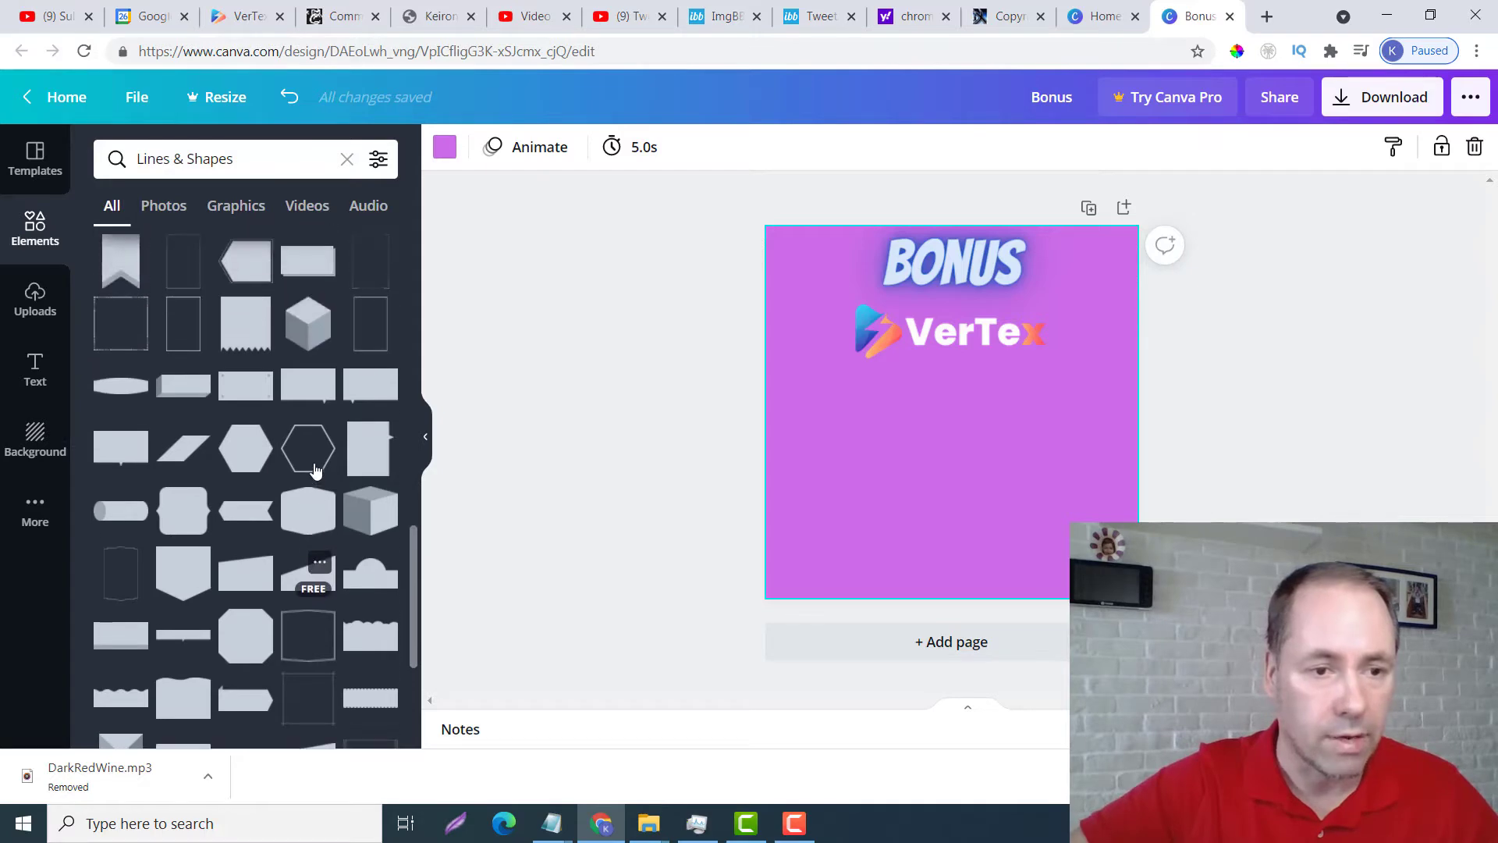
left_click(132, 503)
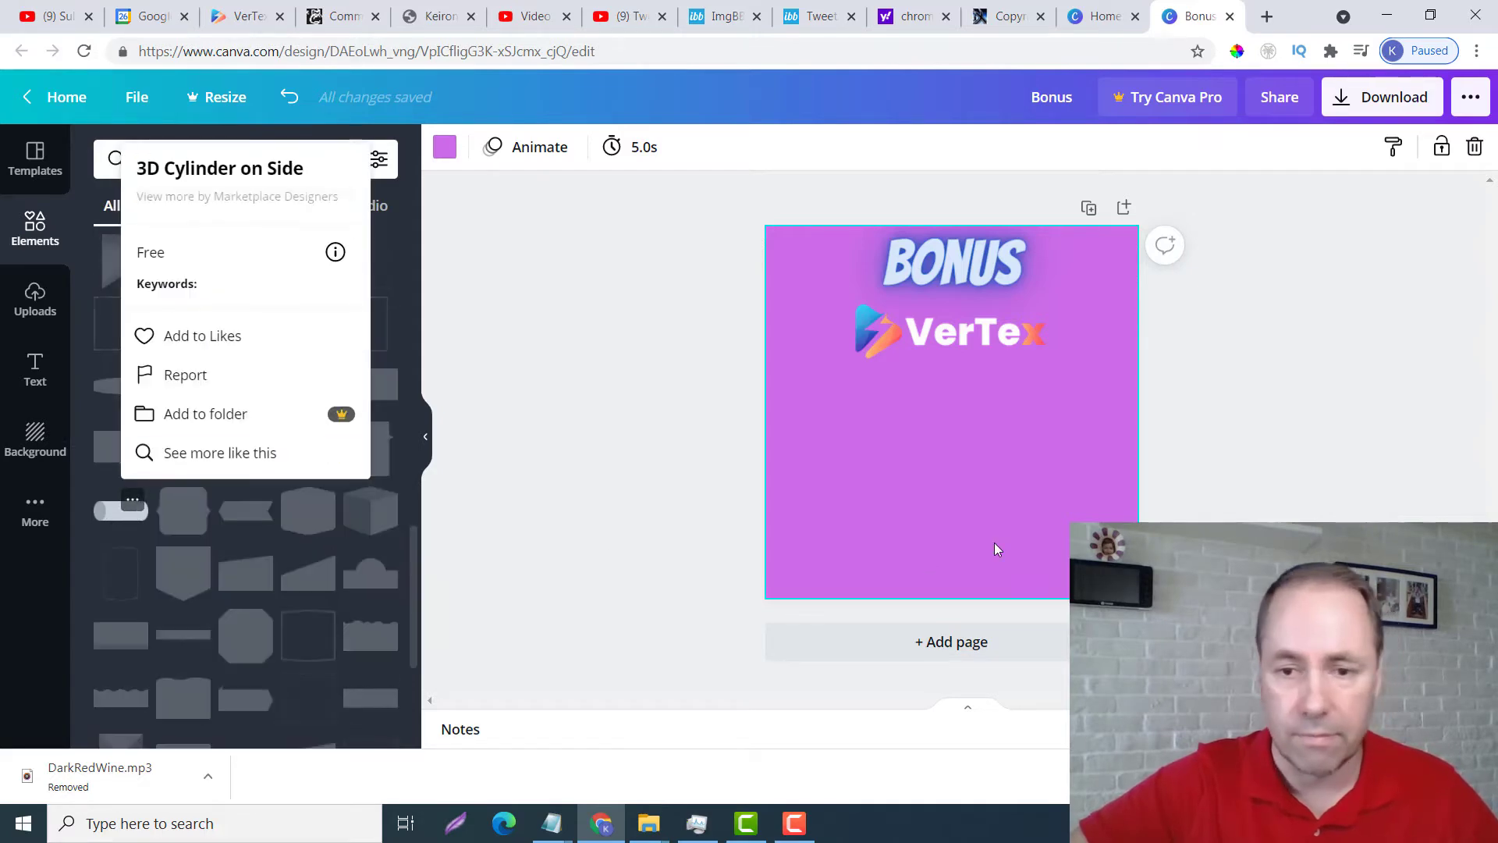
left_click(124, 509)
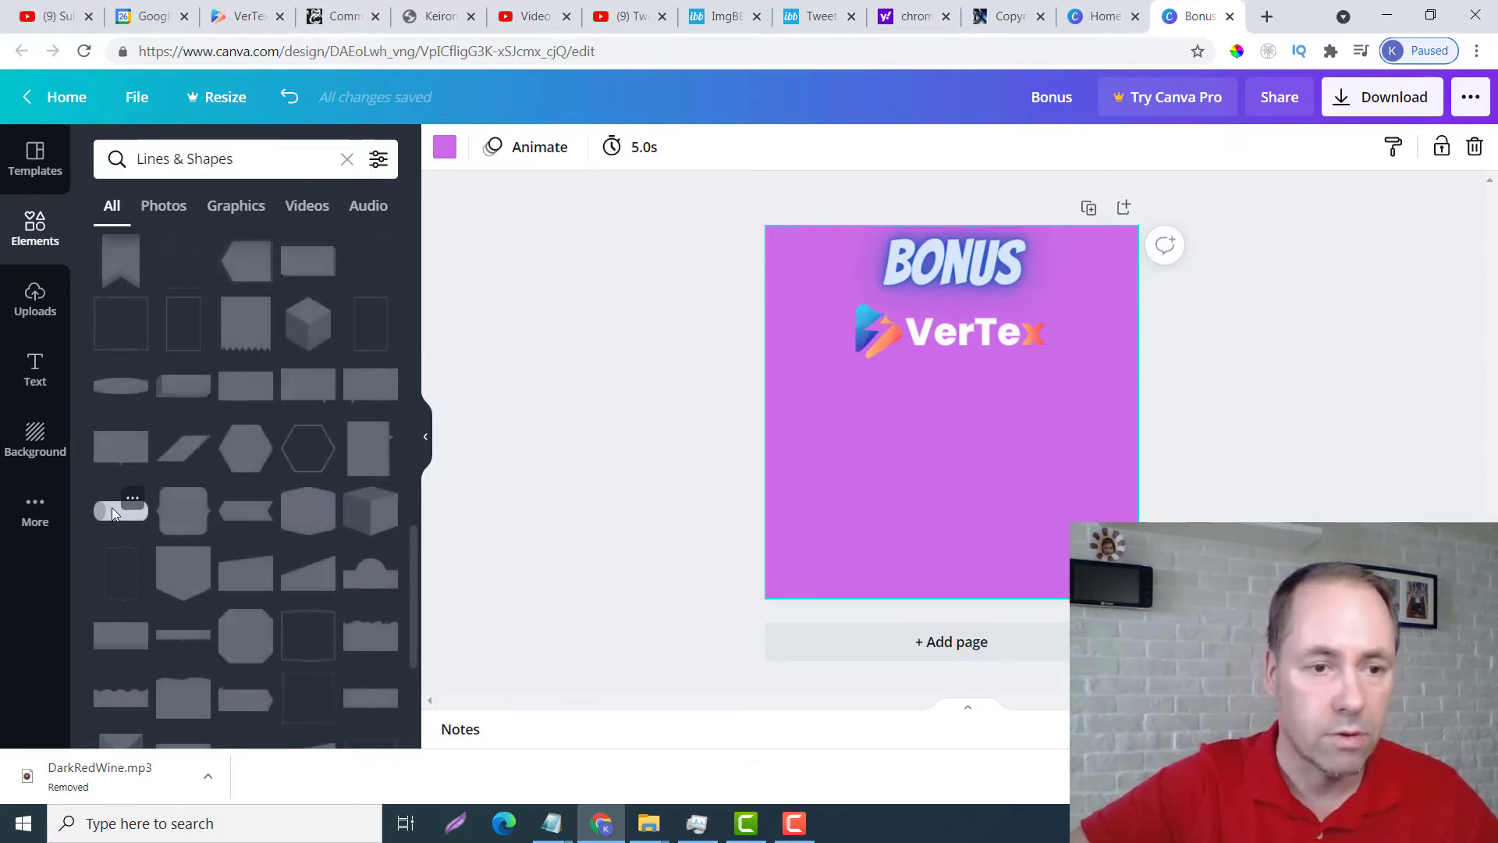
left_click(123, 518)
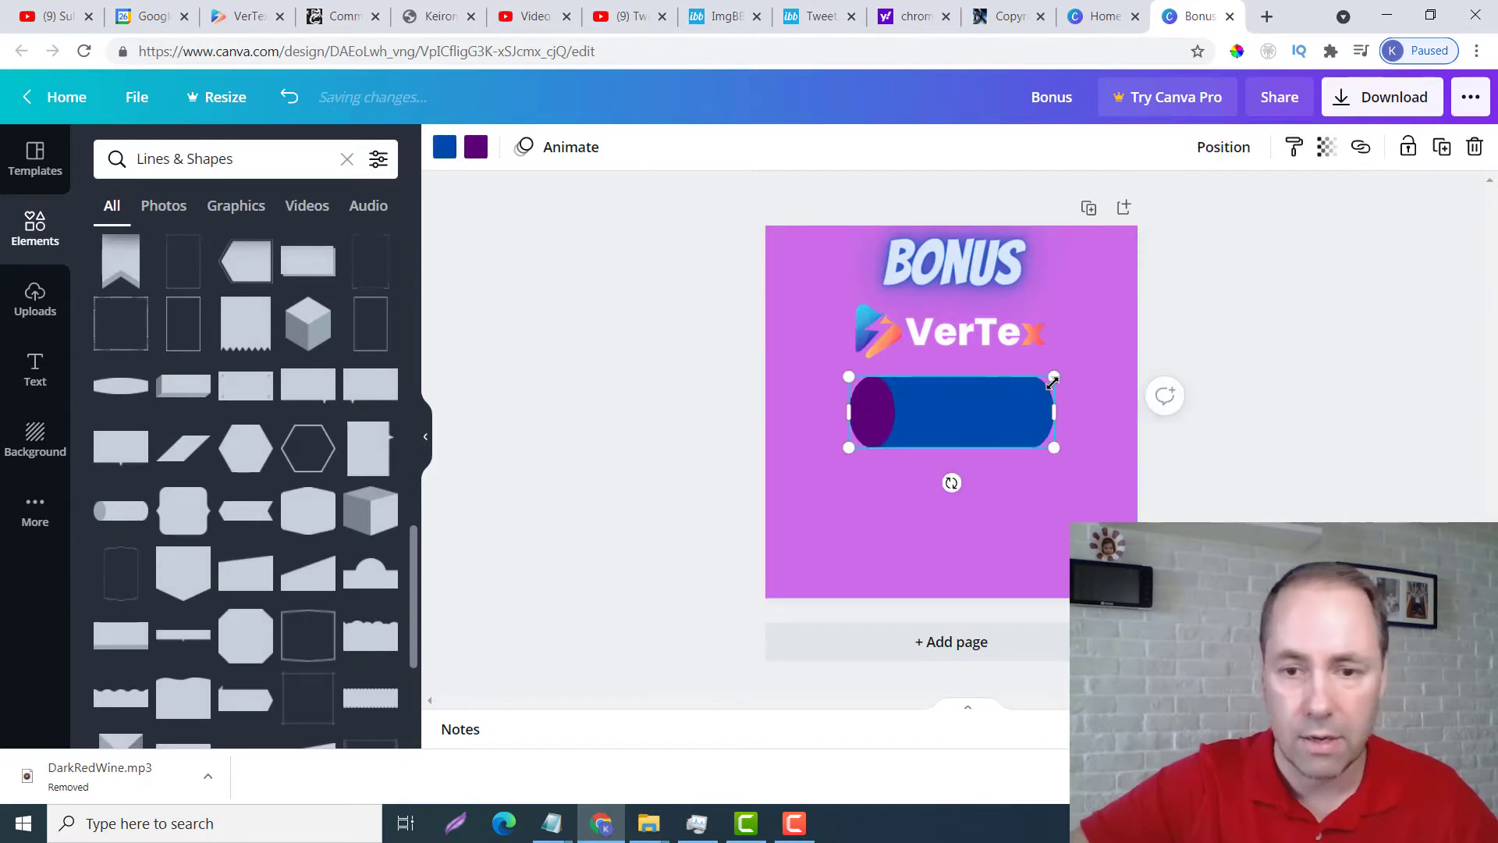
left_click_drag(988, 409, 1062, 544)
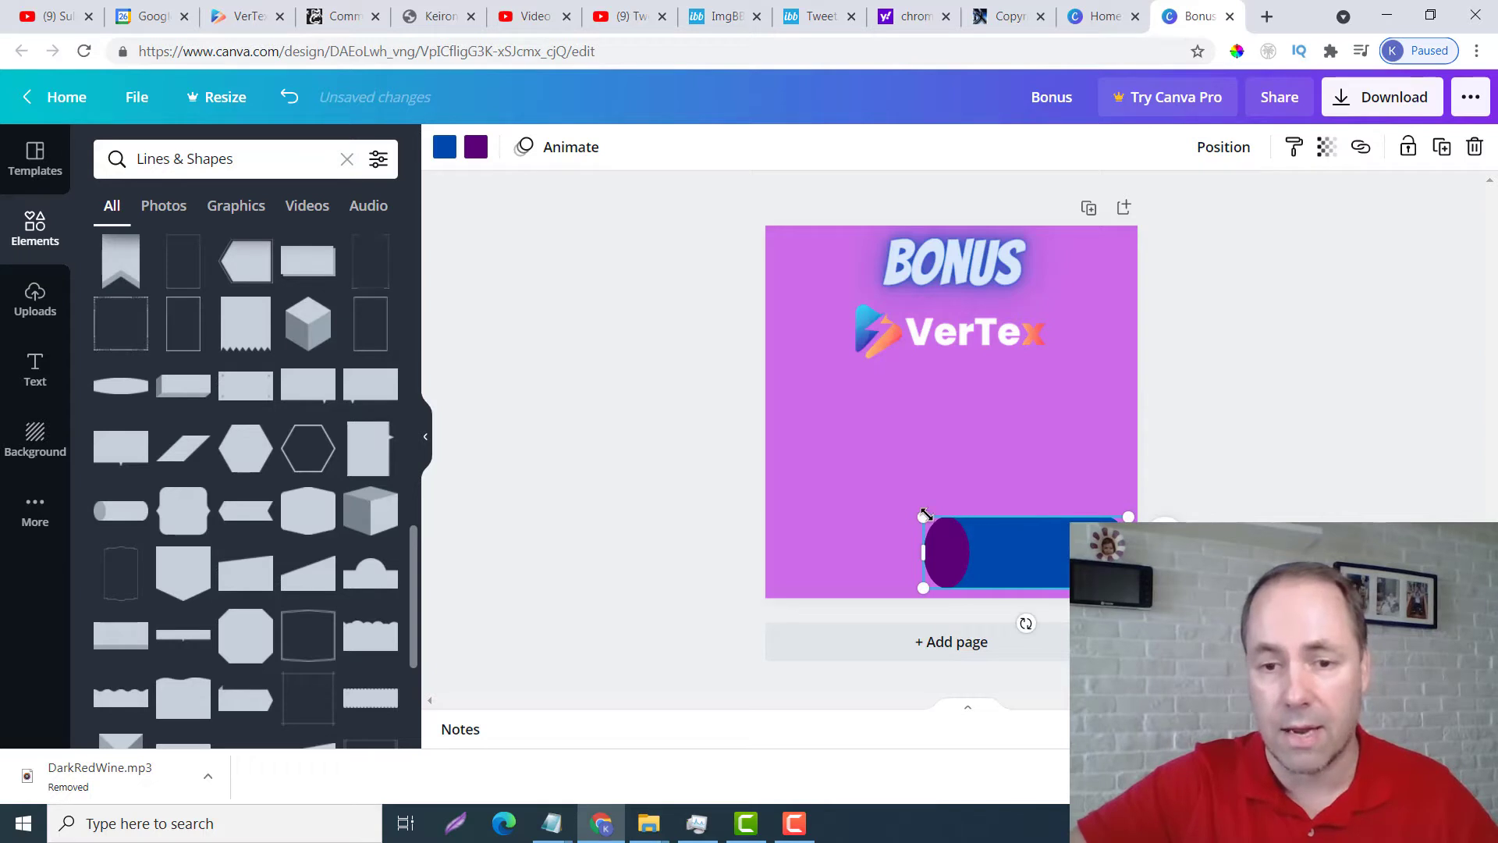
left_click_drag(923, 518, 1064, 568)
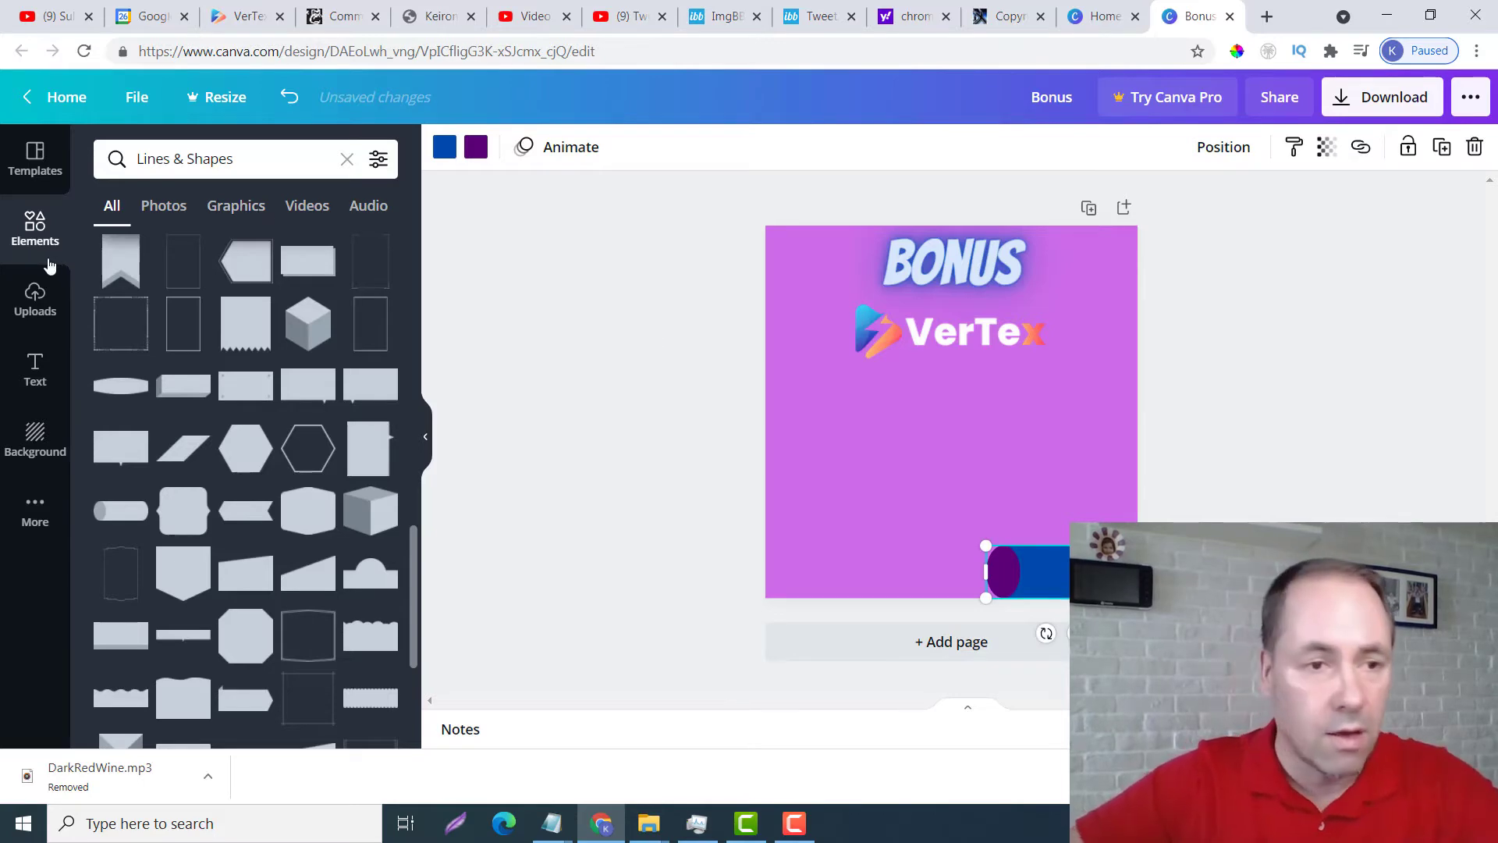
Add a heading below the VerTex logo containing the presenter's full name and shrink it to about half its width
left_click(36, 373)
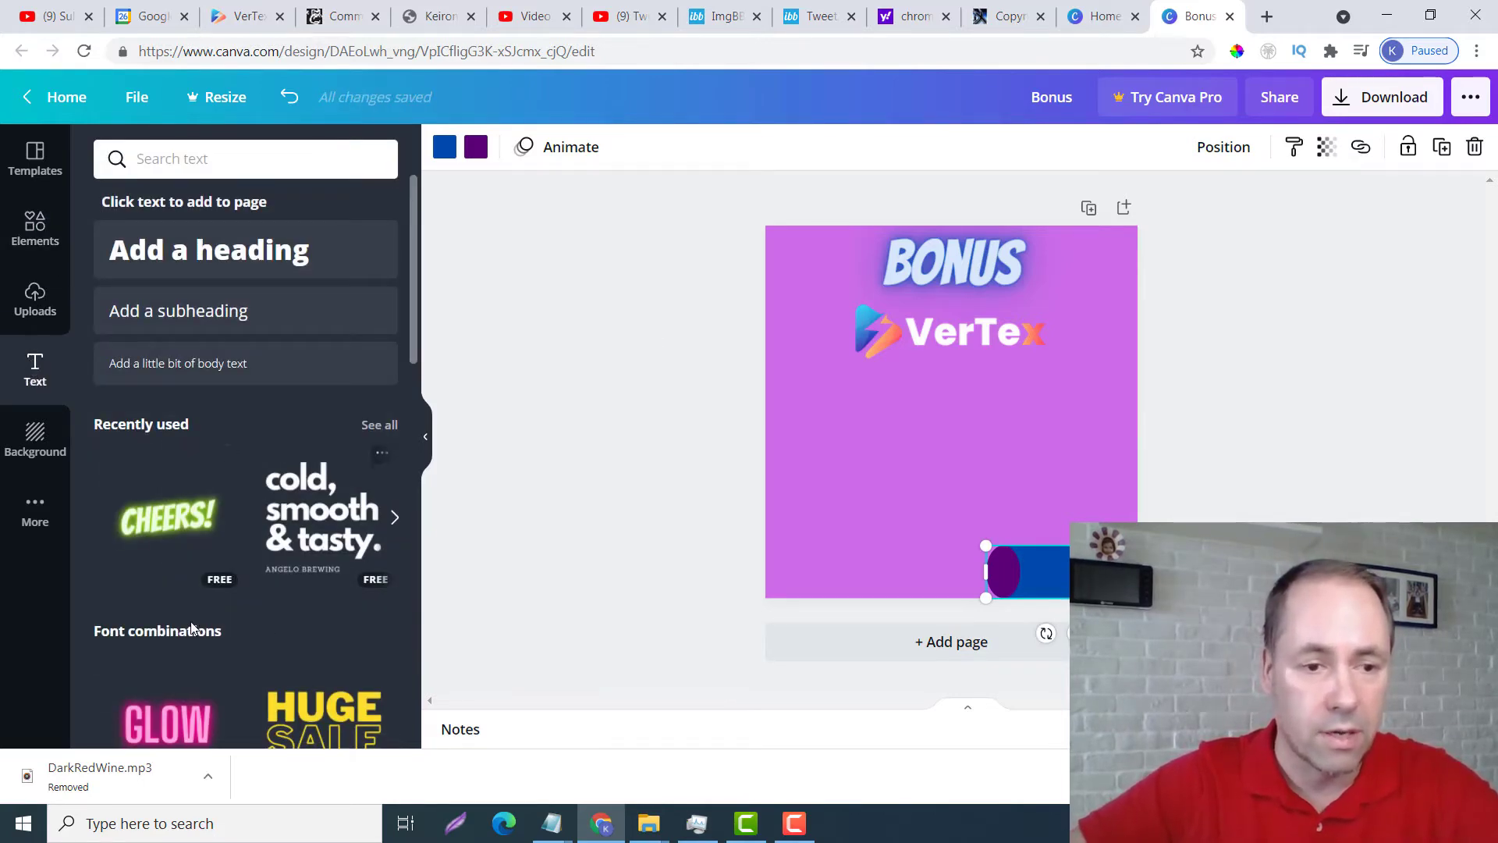
scroll(247, 580, "down", 5)
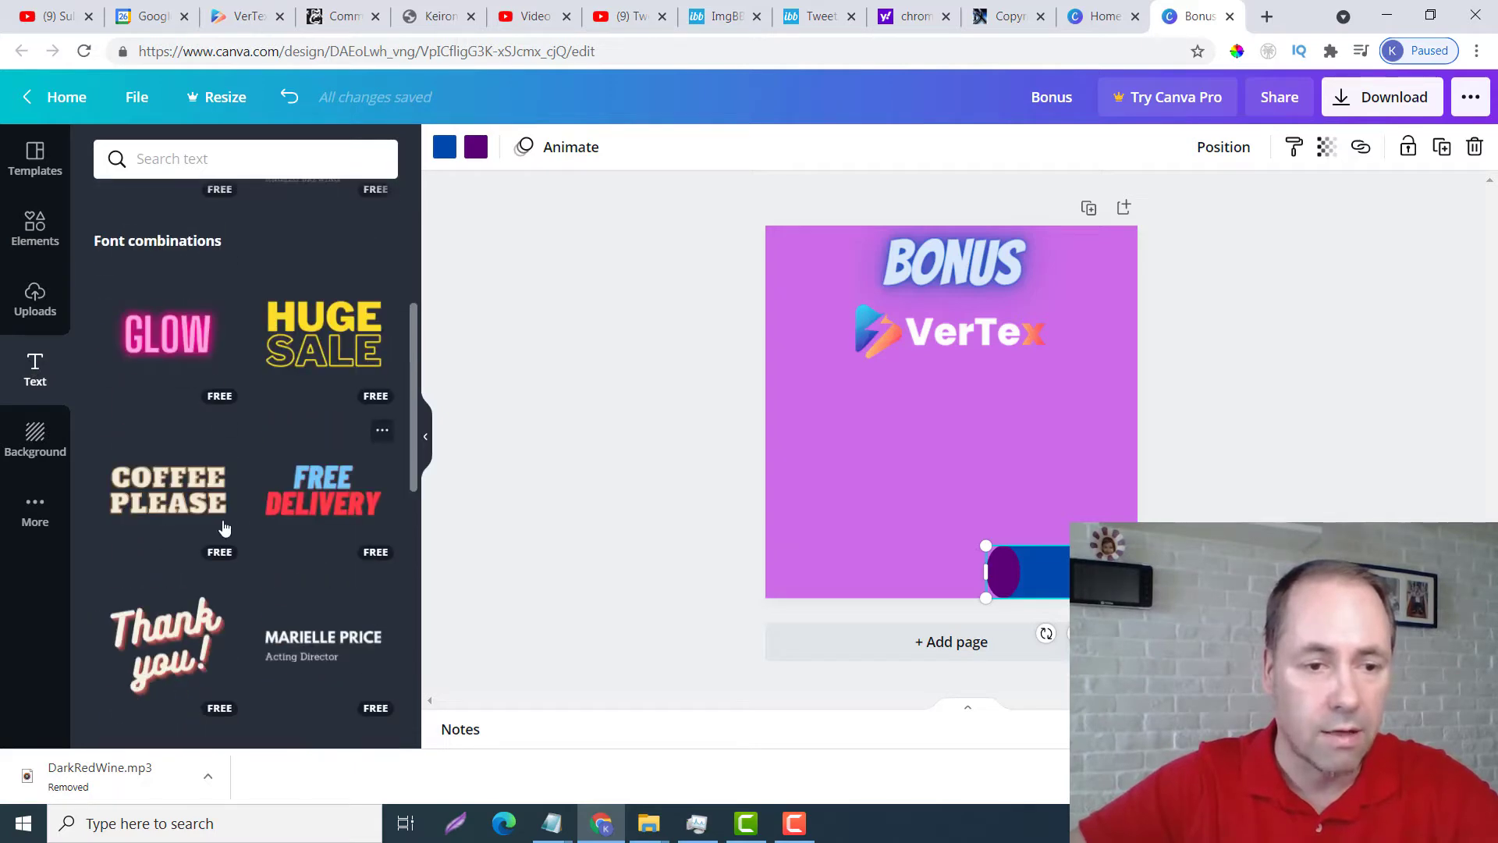
scroll(273, 336, "up", 5)
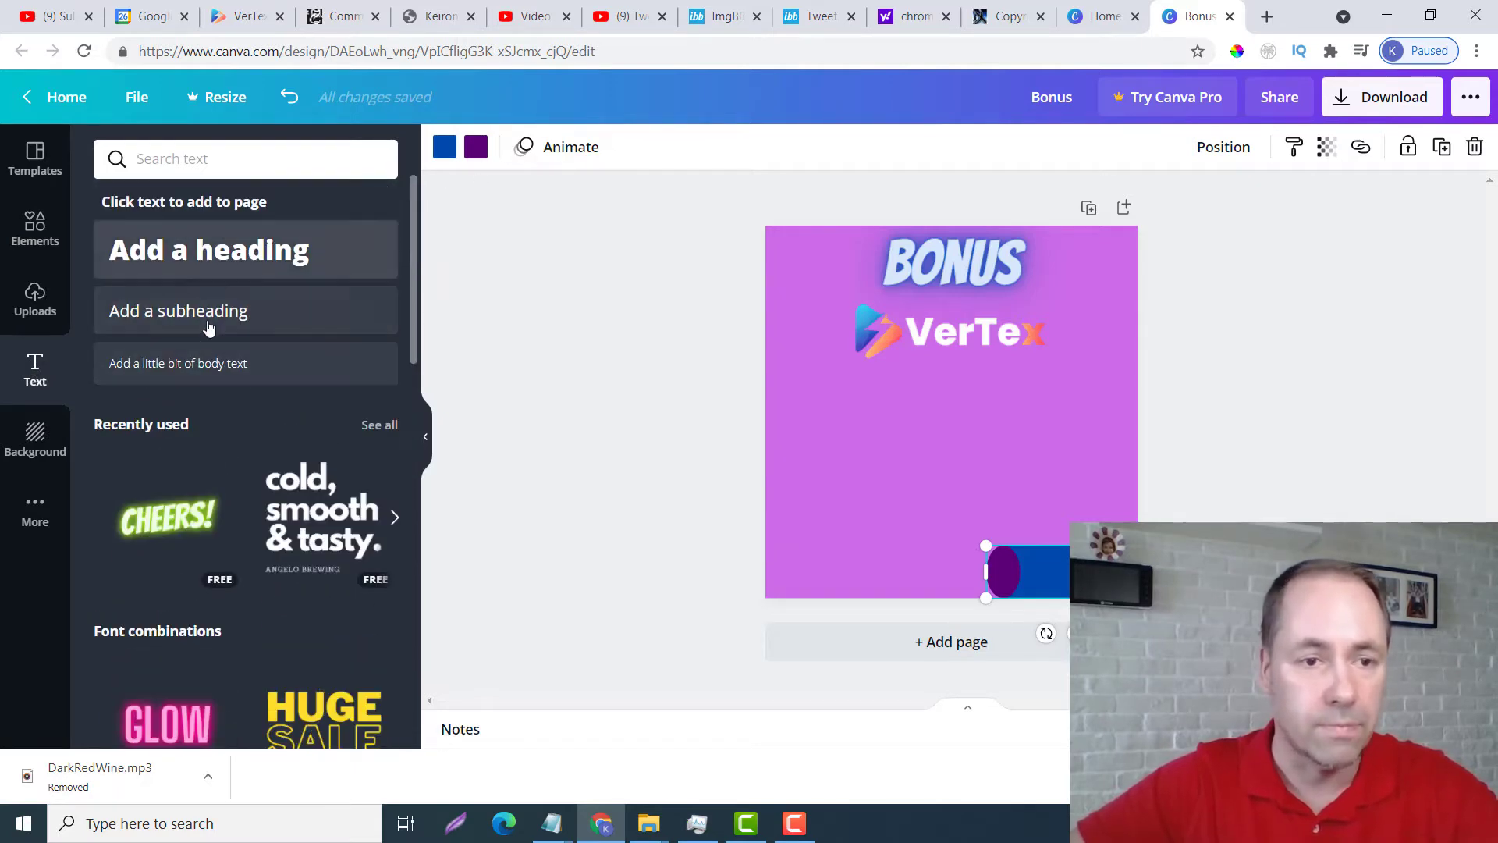
left_click(258, 246)
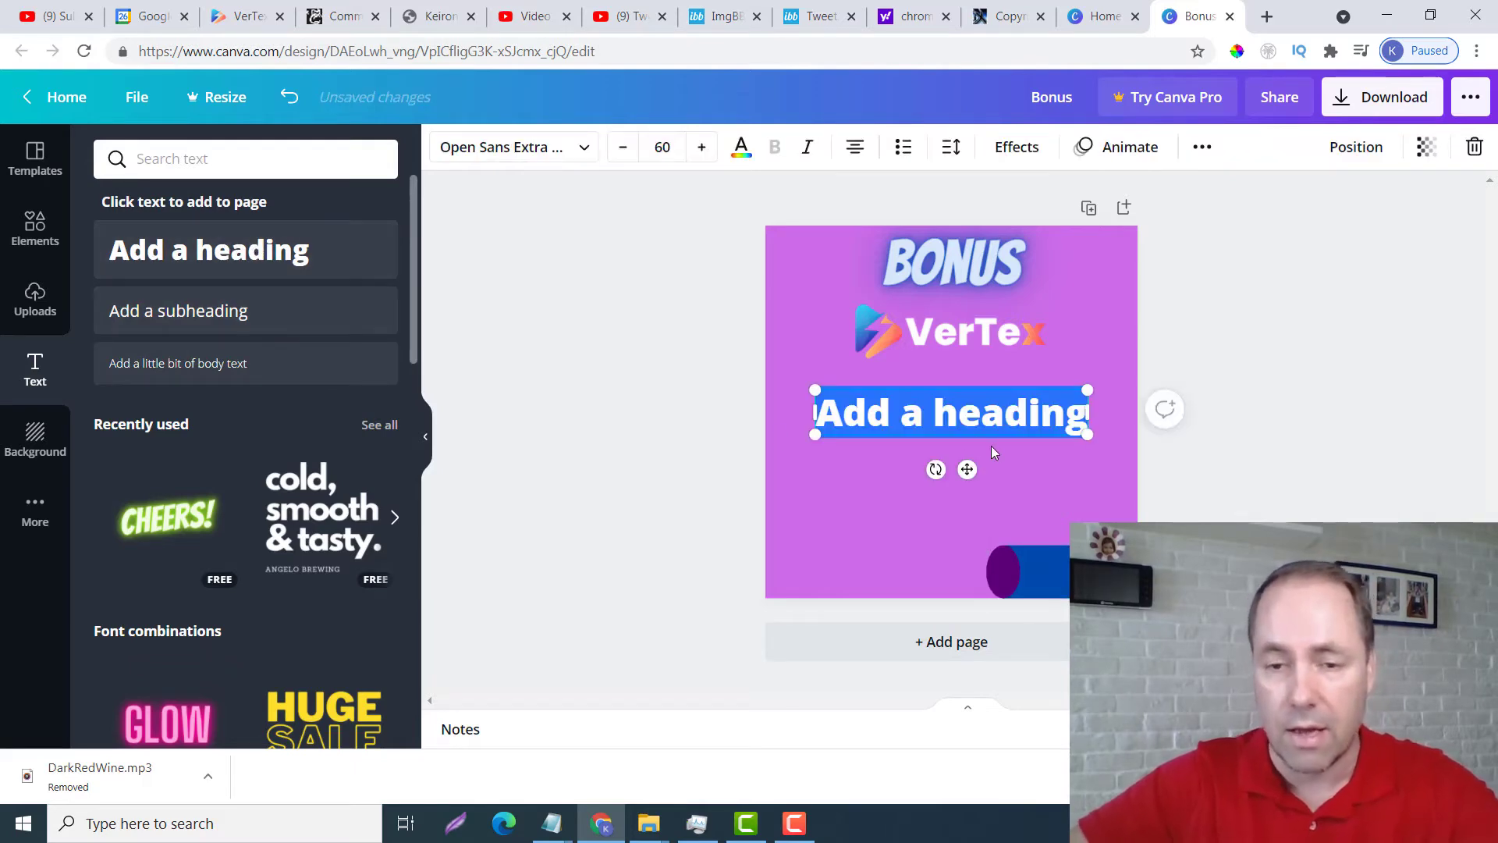
type("Keiron")
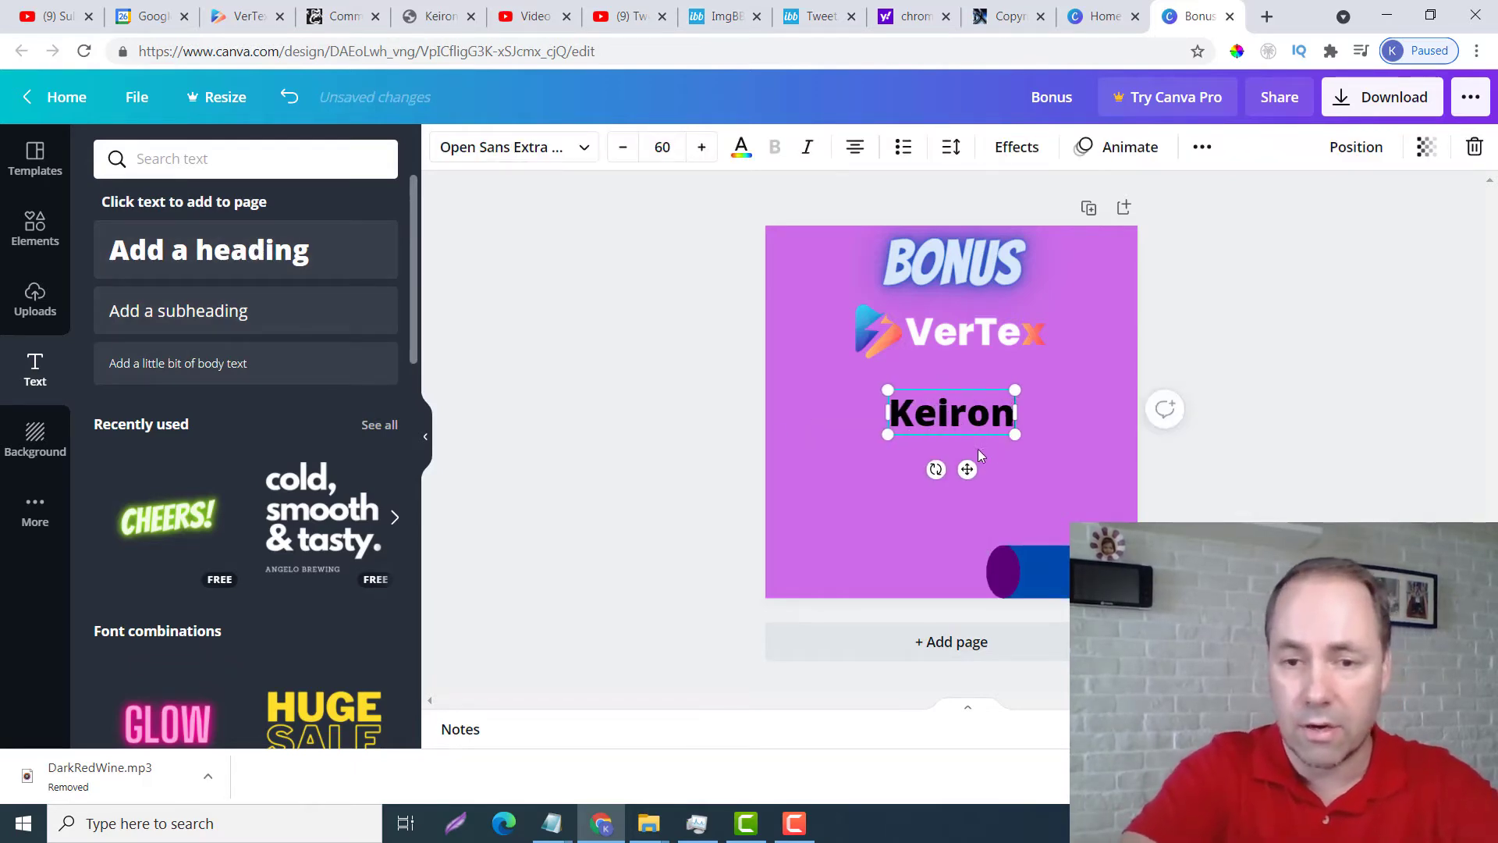
type(" Hogg")
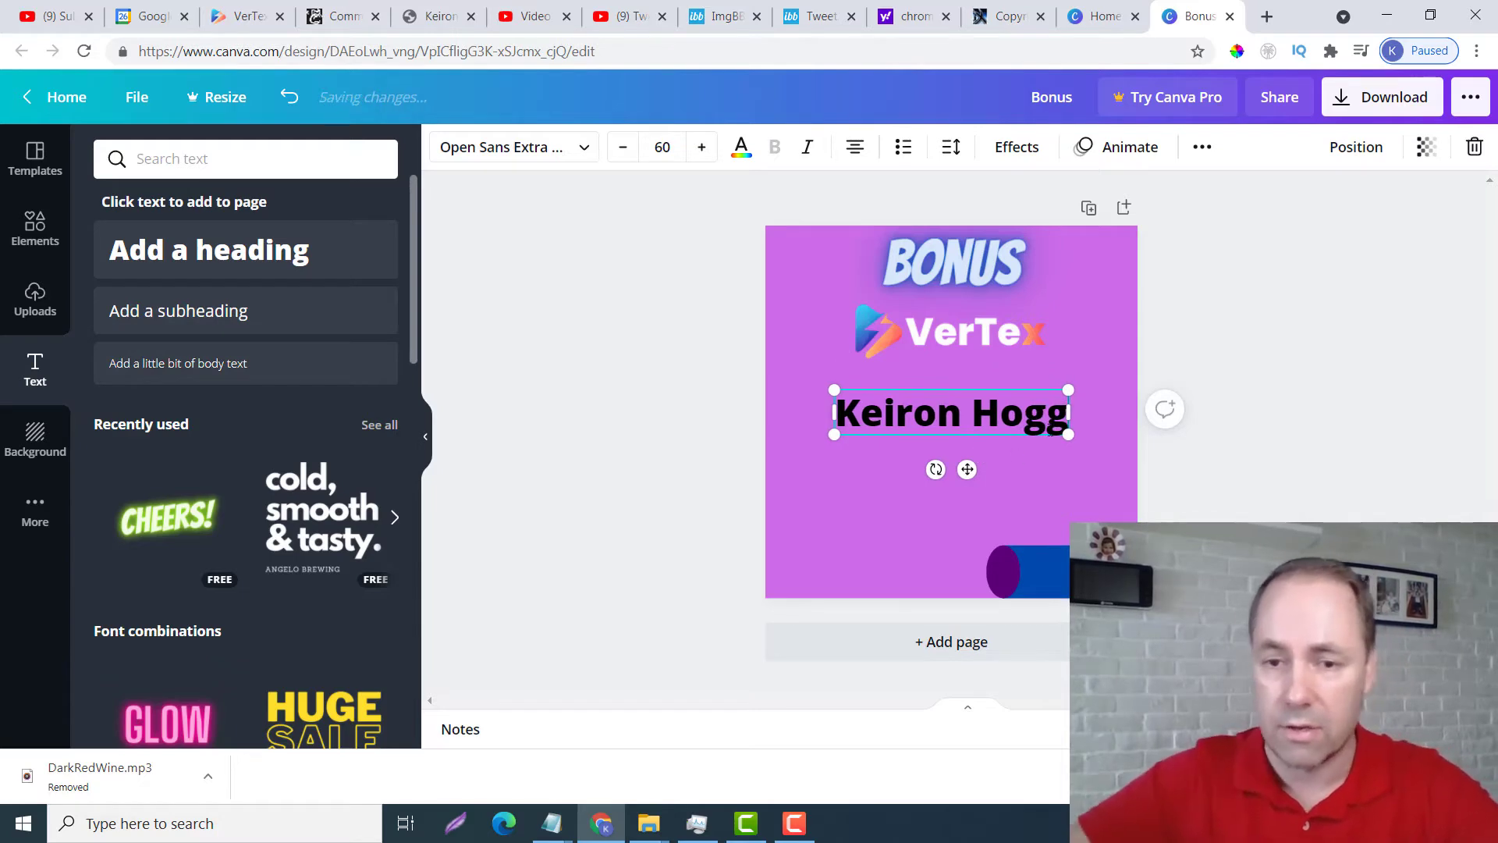
left_click_drag(1068, 434, 960, 414)
Enlarge the cylinder in the page's bottom-right corner and place the name text on it at font size 42.7
left_click(1014, 561)
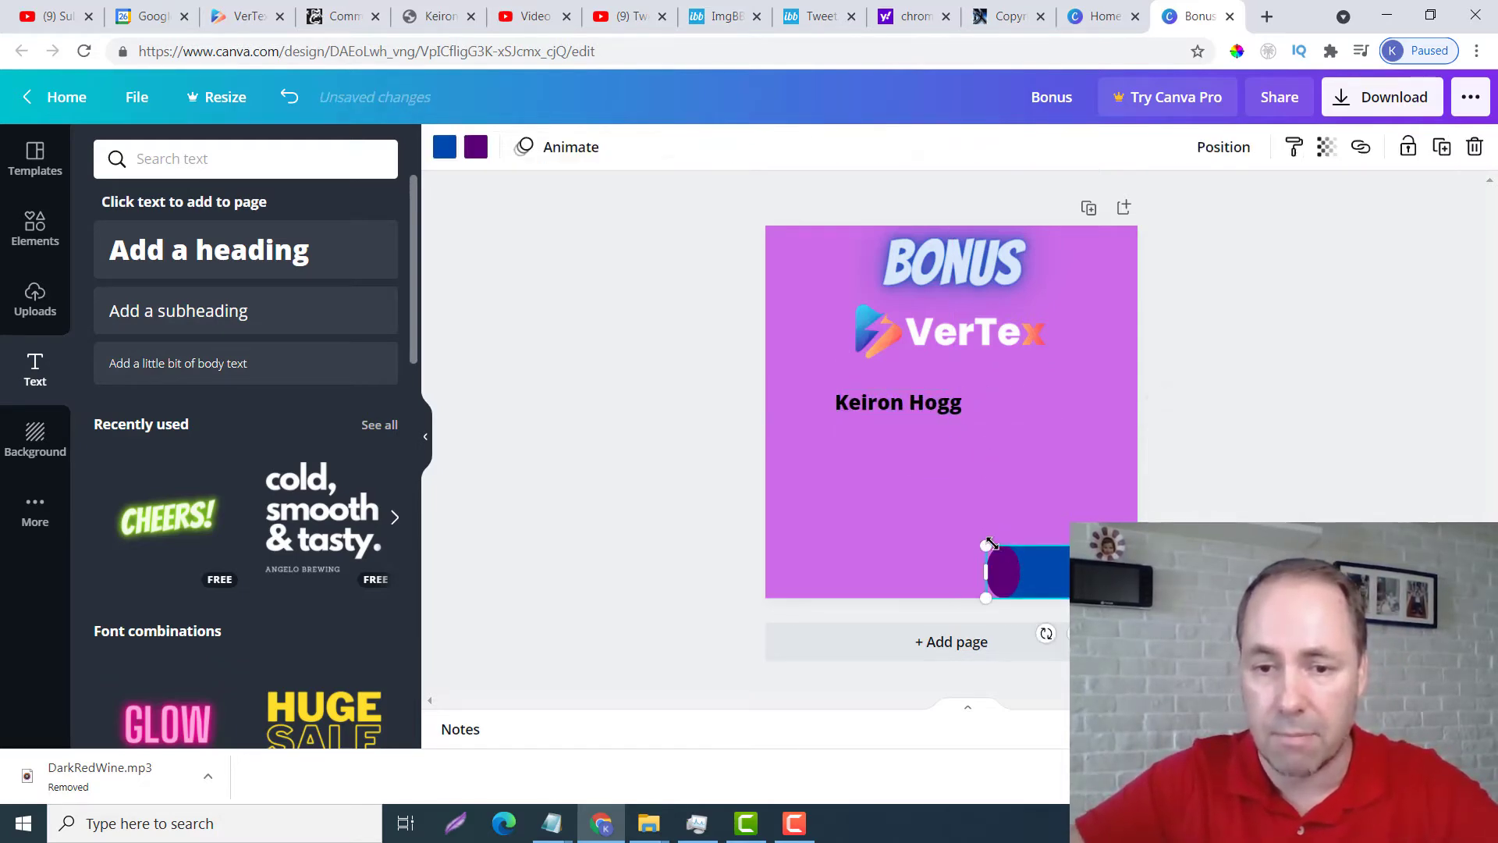
left_click_drag(989, 543, 906, 569)
left_click(921, 401)
left_click_drag(920, 401, 1065, 570)
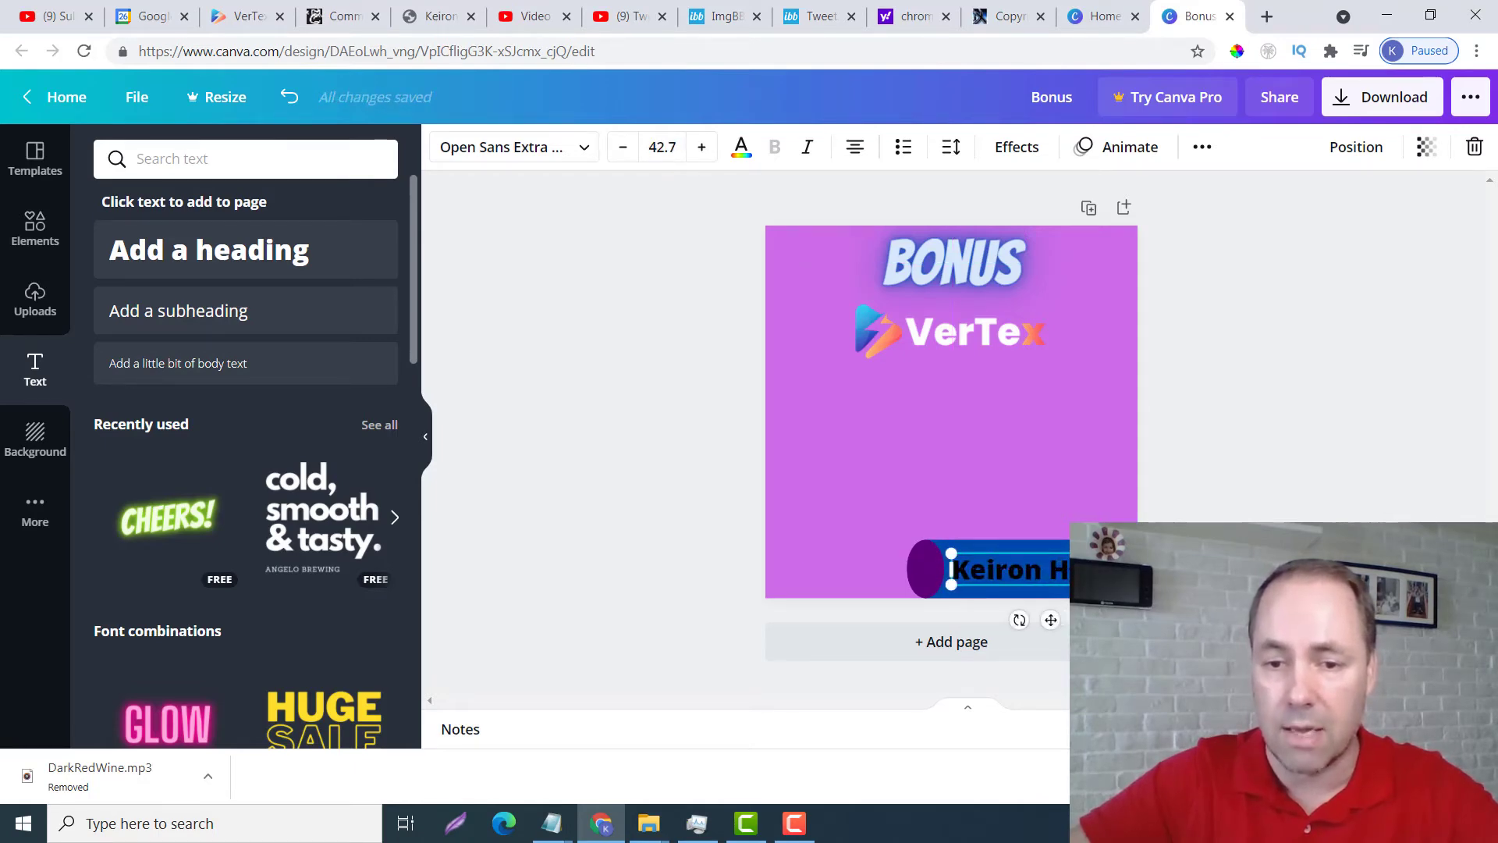
Recolour the name text on the cylinder to white
left_click(743, 153)
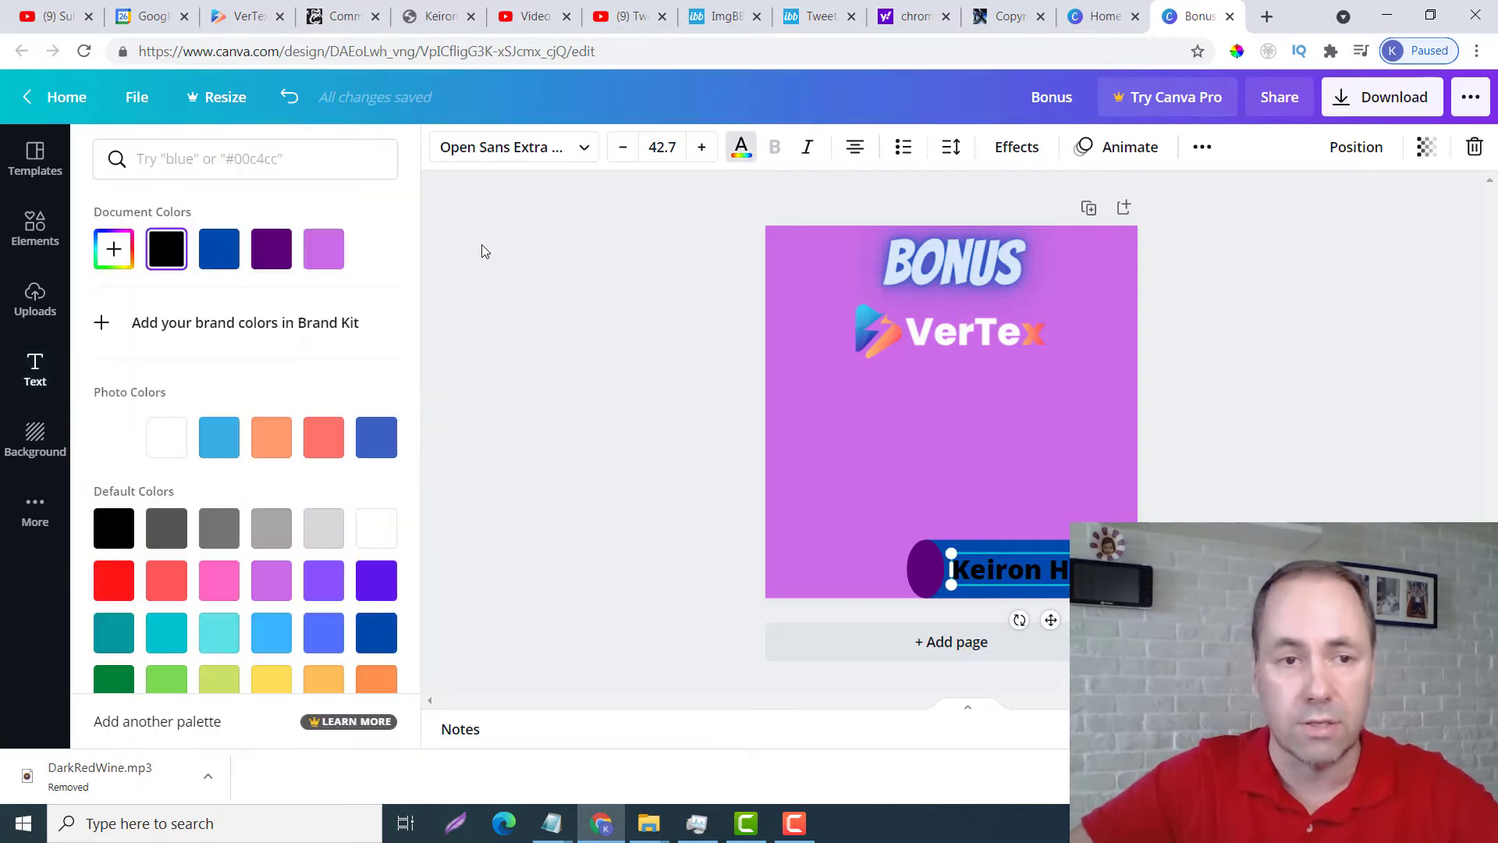
left_click(162, 451)
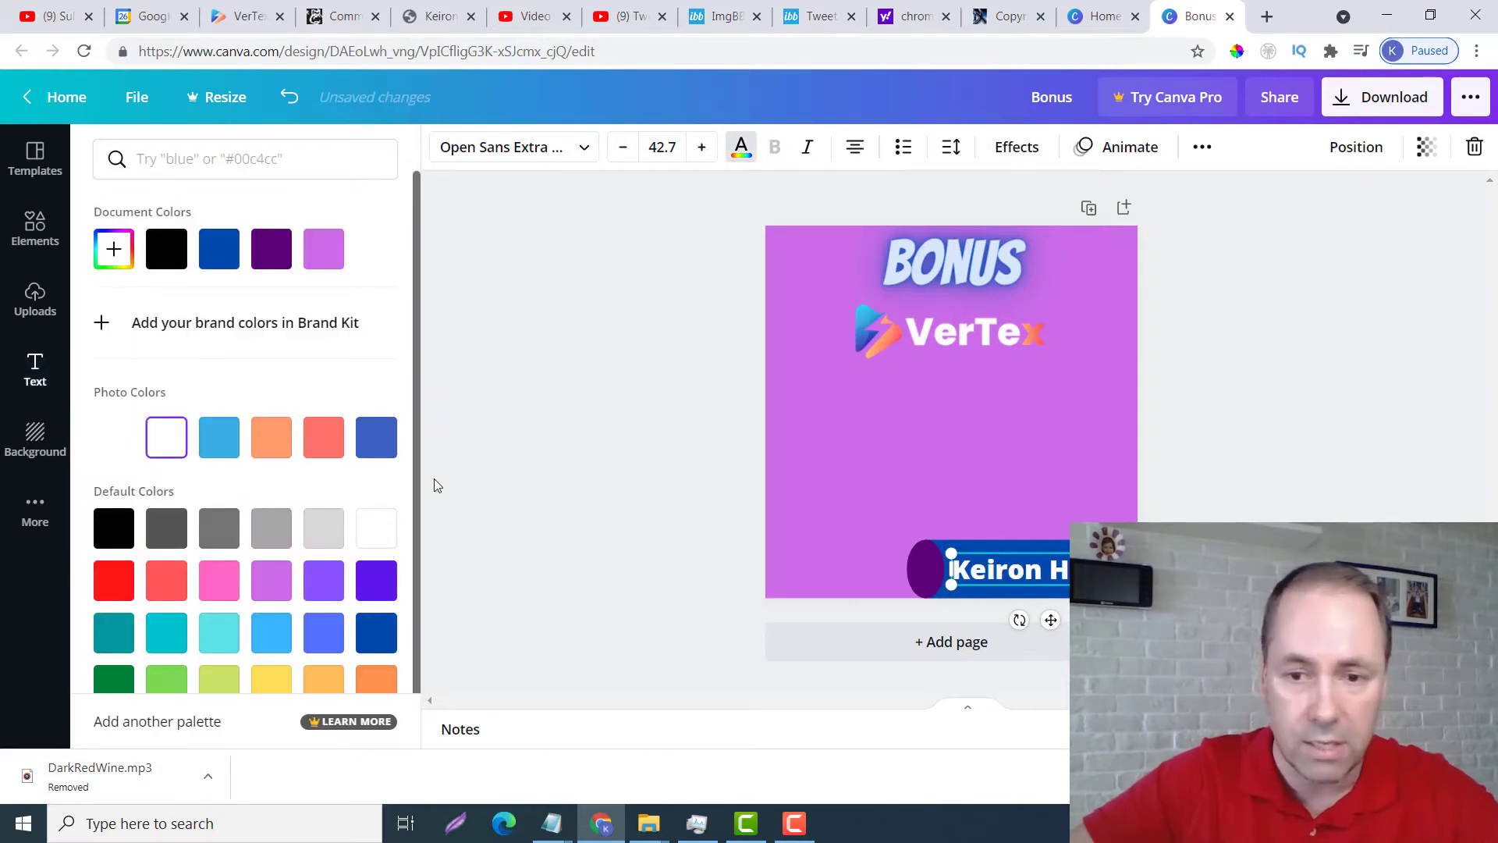
key("Escape")
left_click(1291, 502)
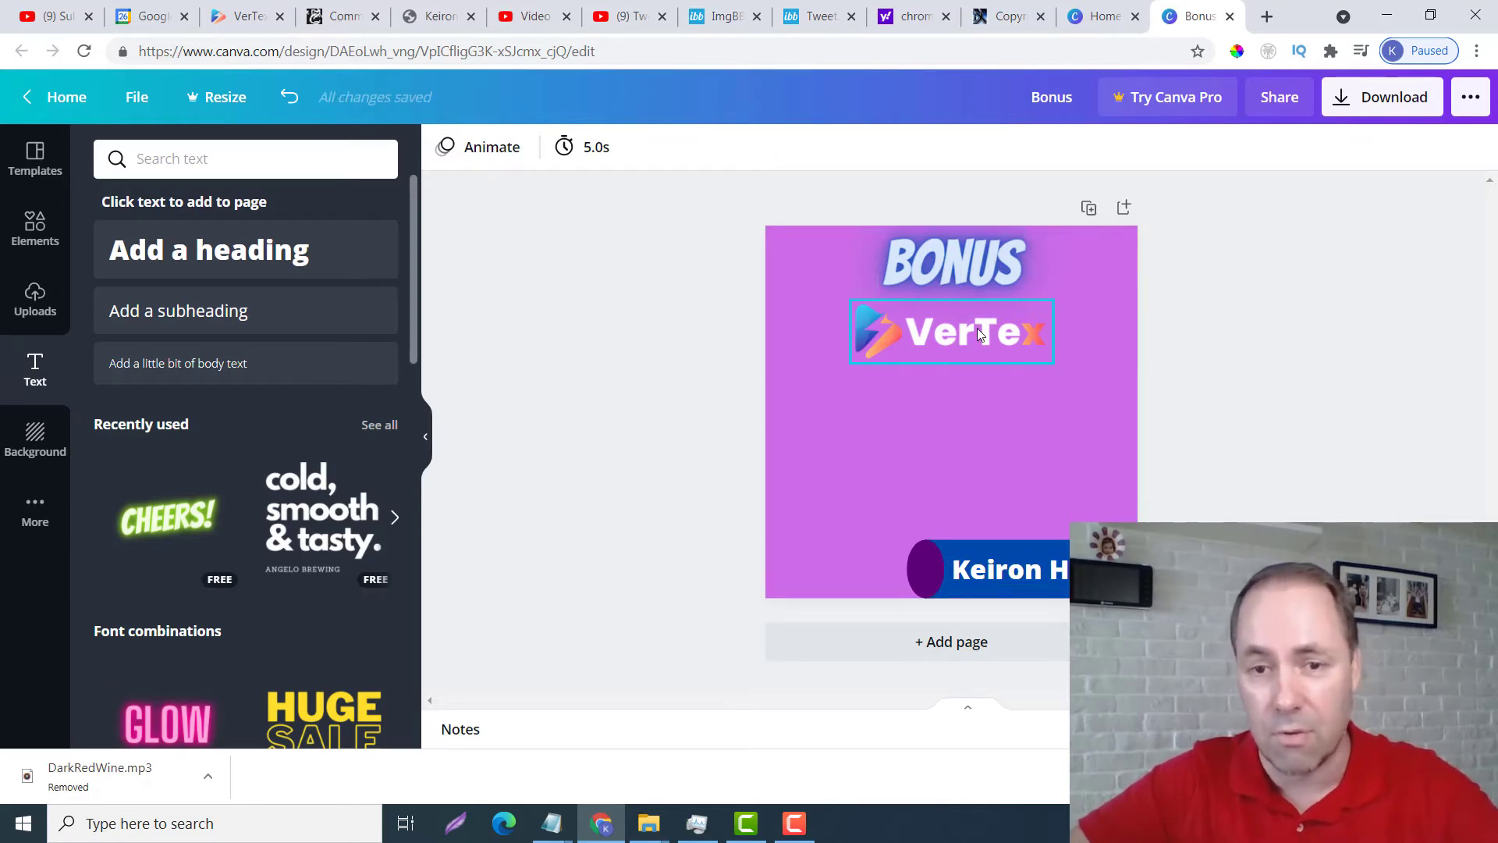
Nudge the name text up on the cylinder and return it to the cylinder's vertical centre
left_click(1034, 585)
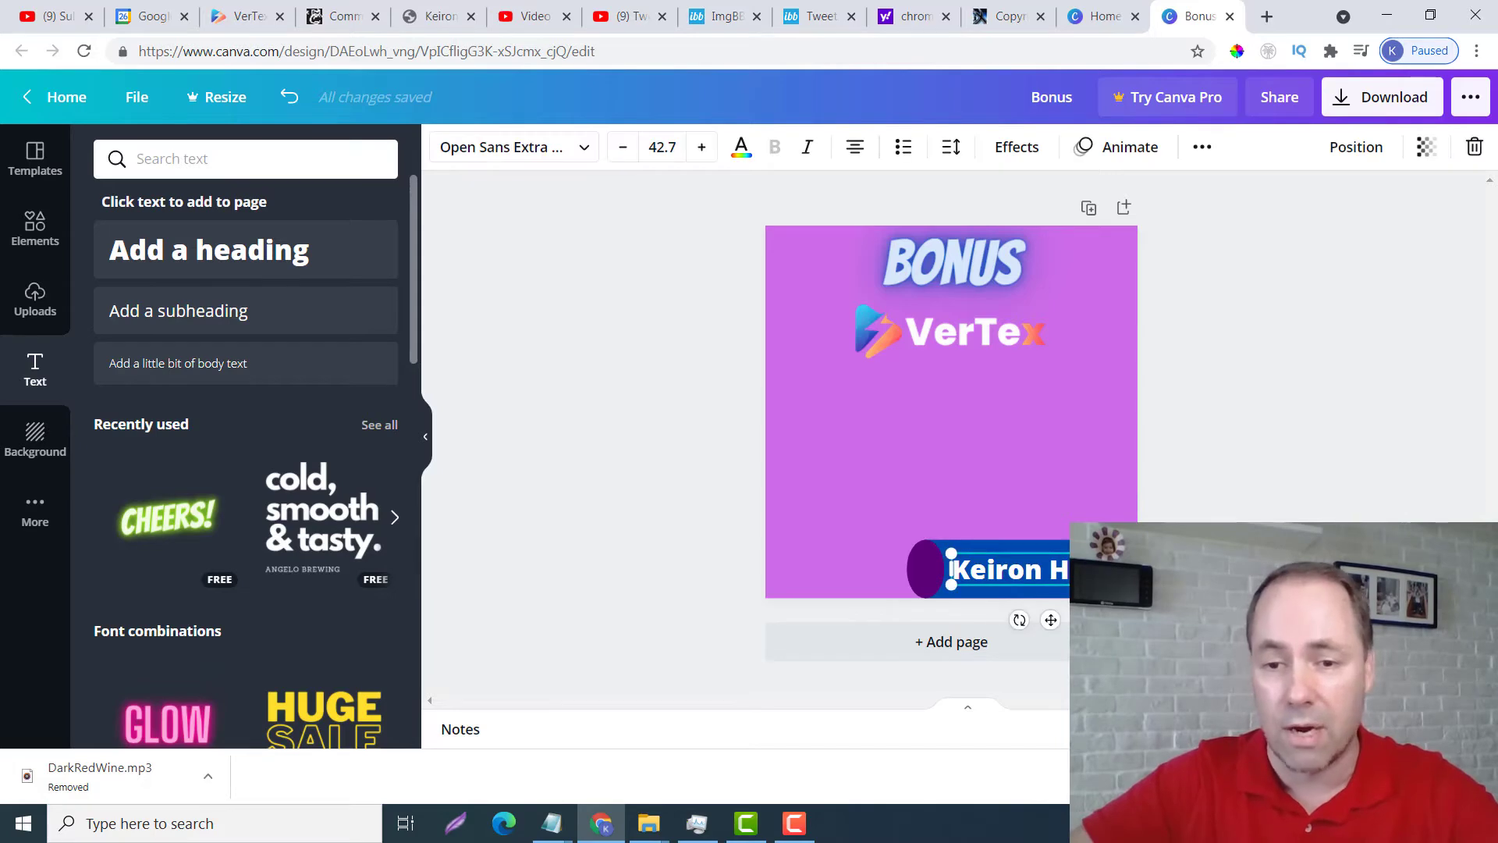
left_click_drag(951, 568, 951, 562)
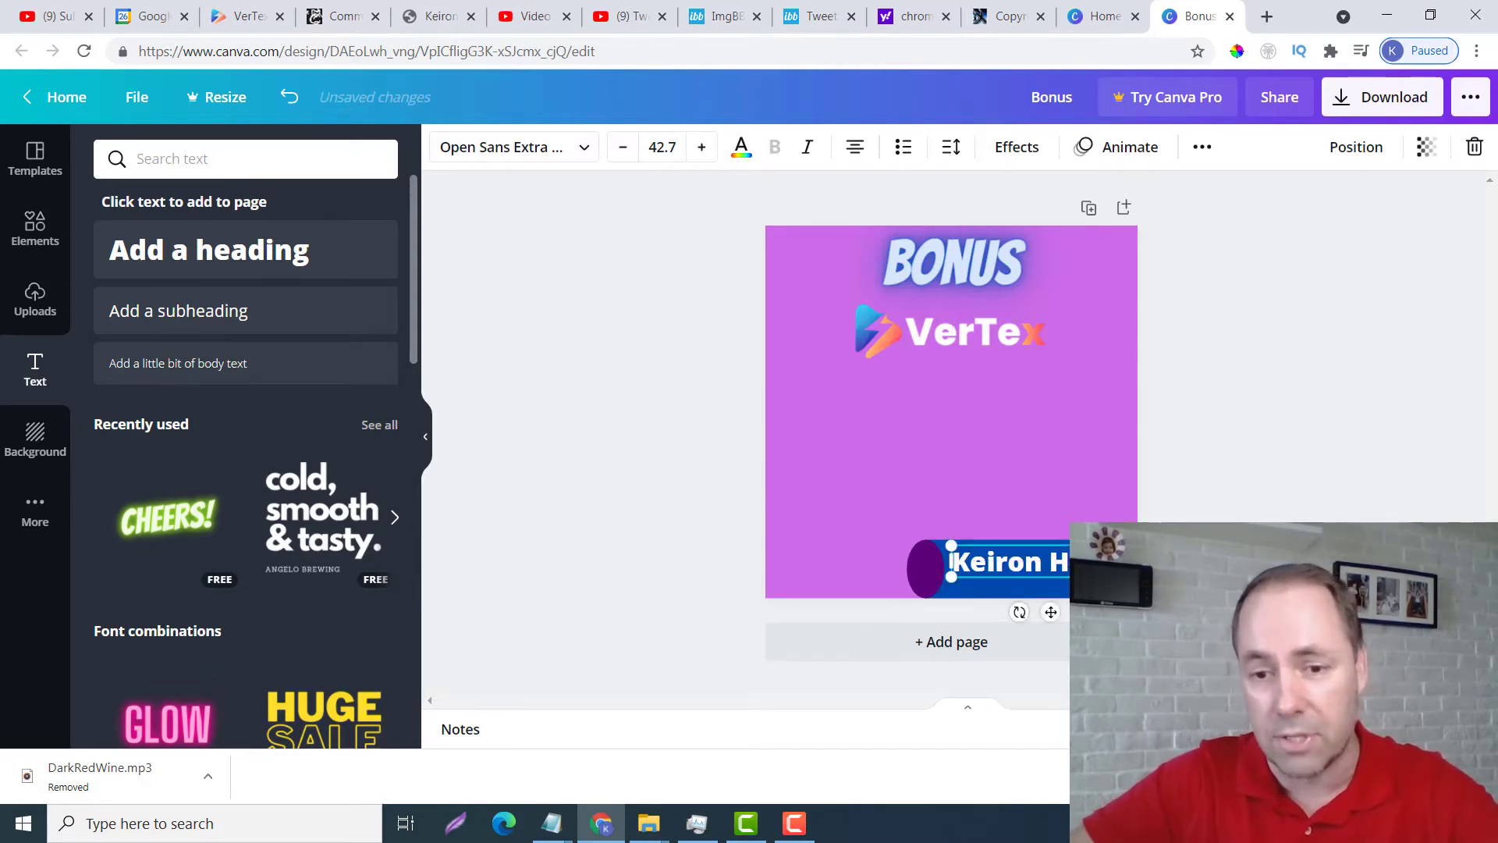
left_click_drag(951, 561, 951, 570)
left_click(813, 423)
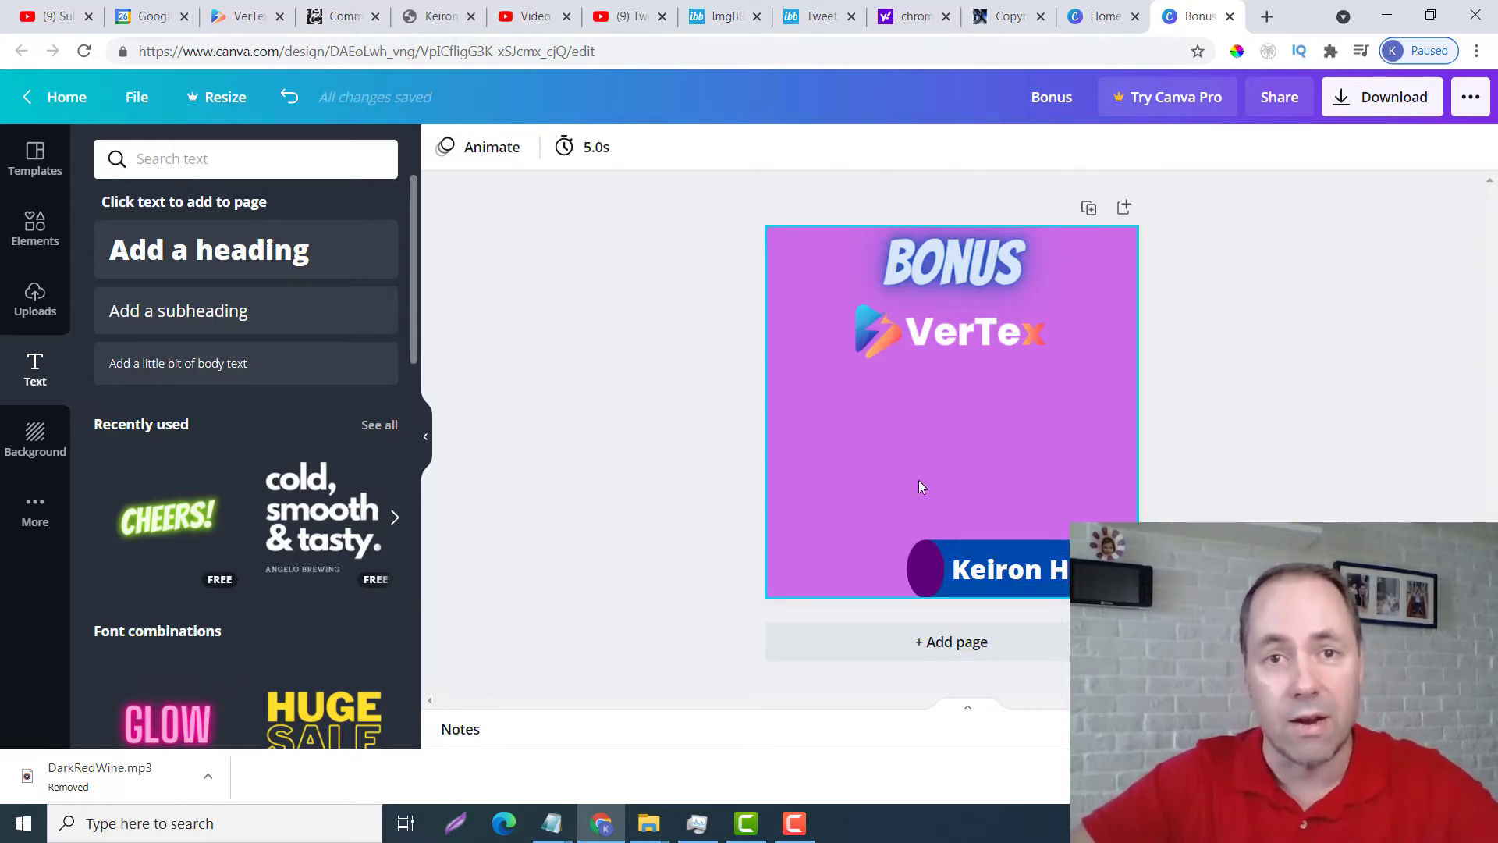
Look through the uploaded images for a traffic-themed graphic to place on the bonus page
left_click(36, 301)
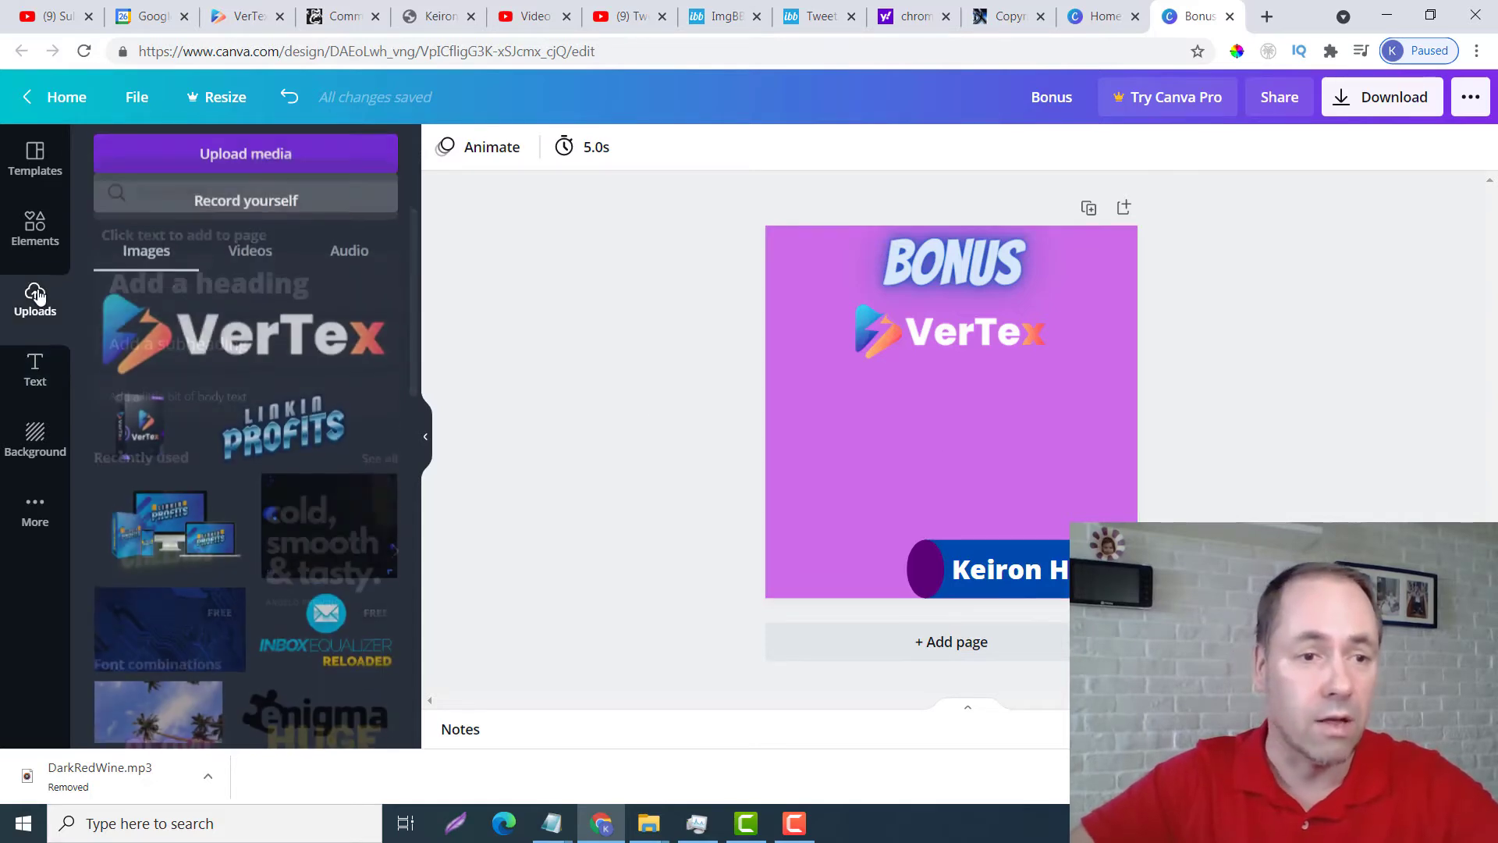
scroll(266, 370, "down", 15)
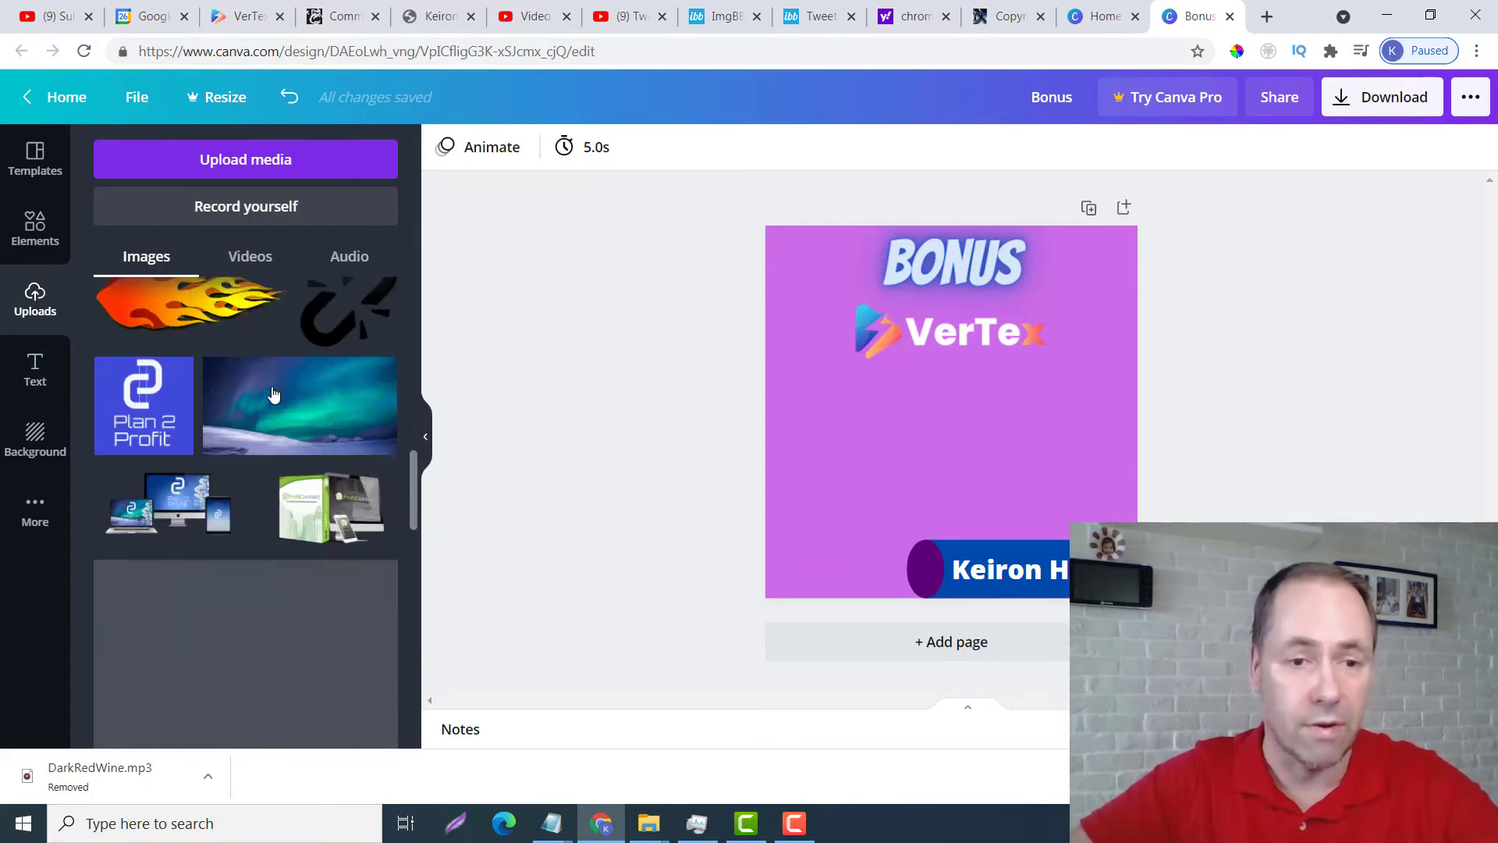
scroll(276, 394, "down", 10)
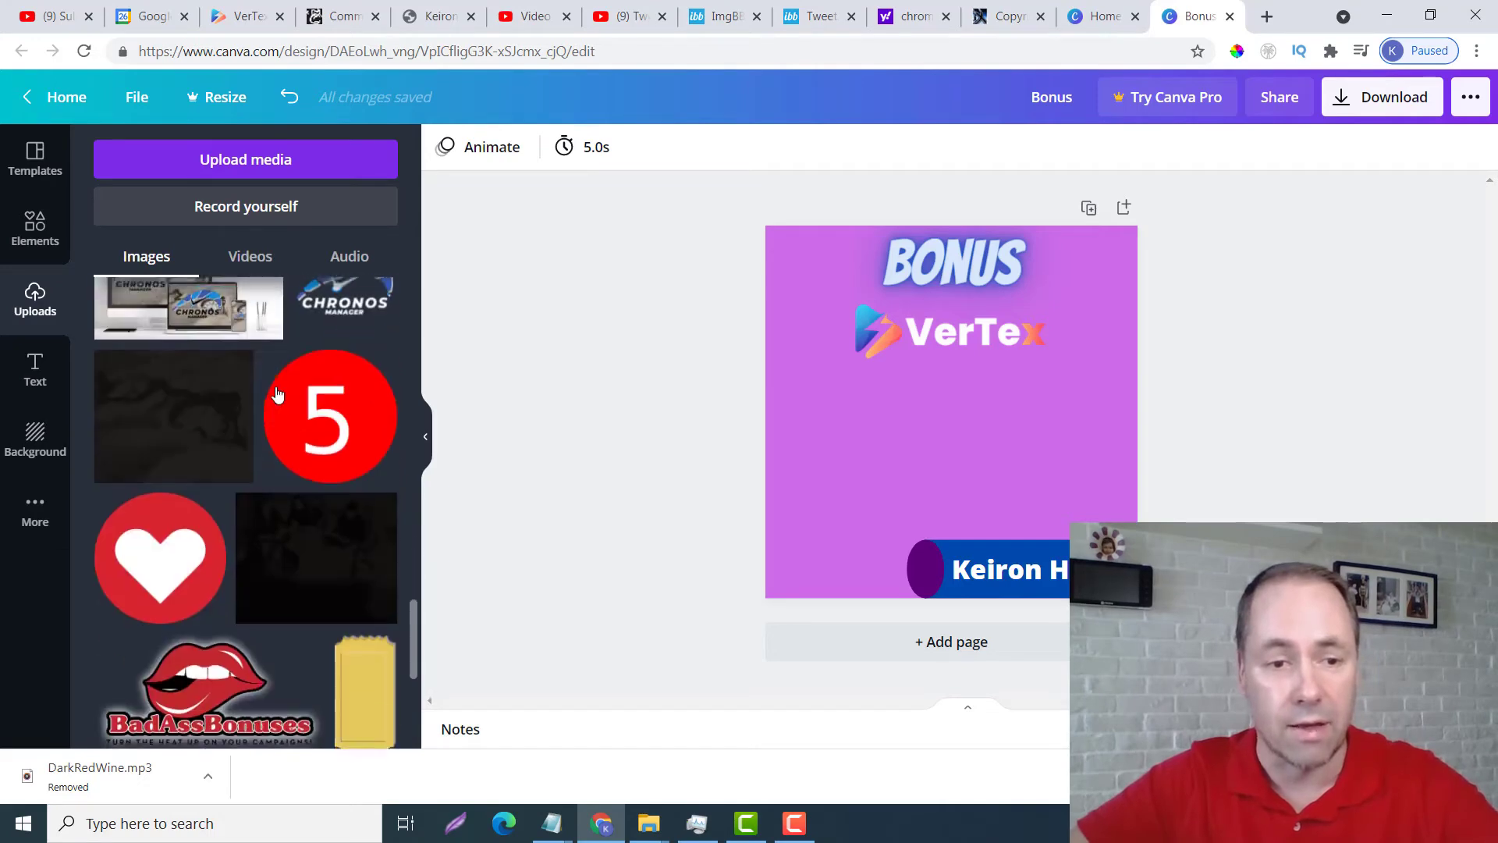
scroll(278, 396, "down", 5)
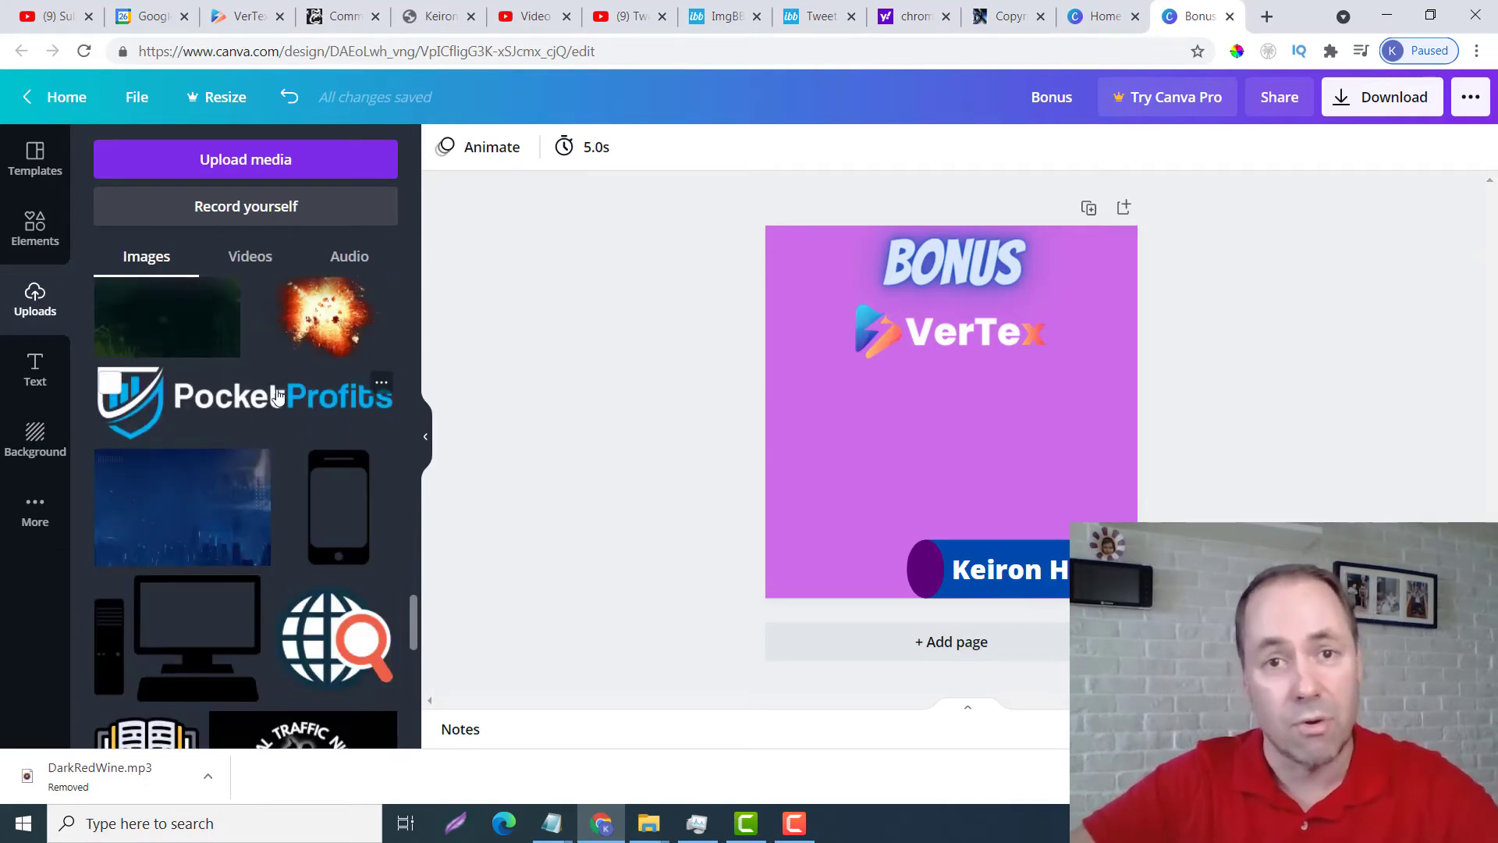
scroll(279, 396, "down", 8)
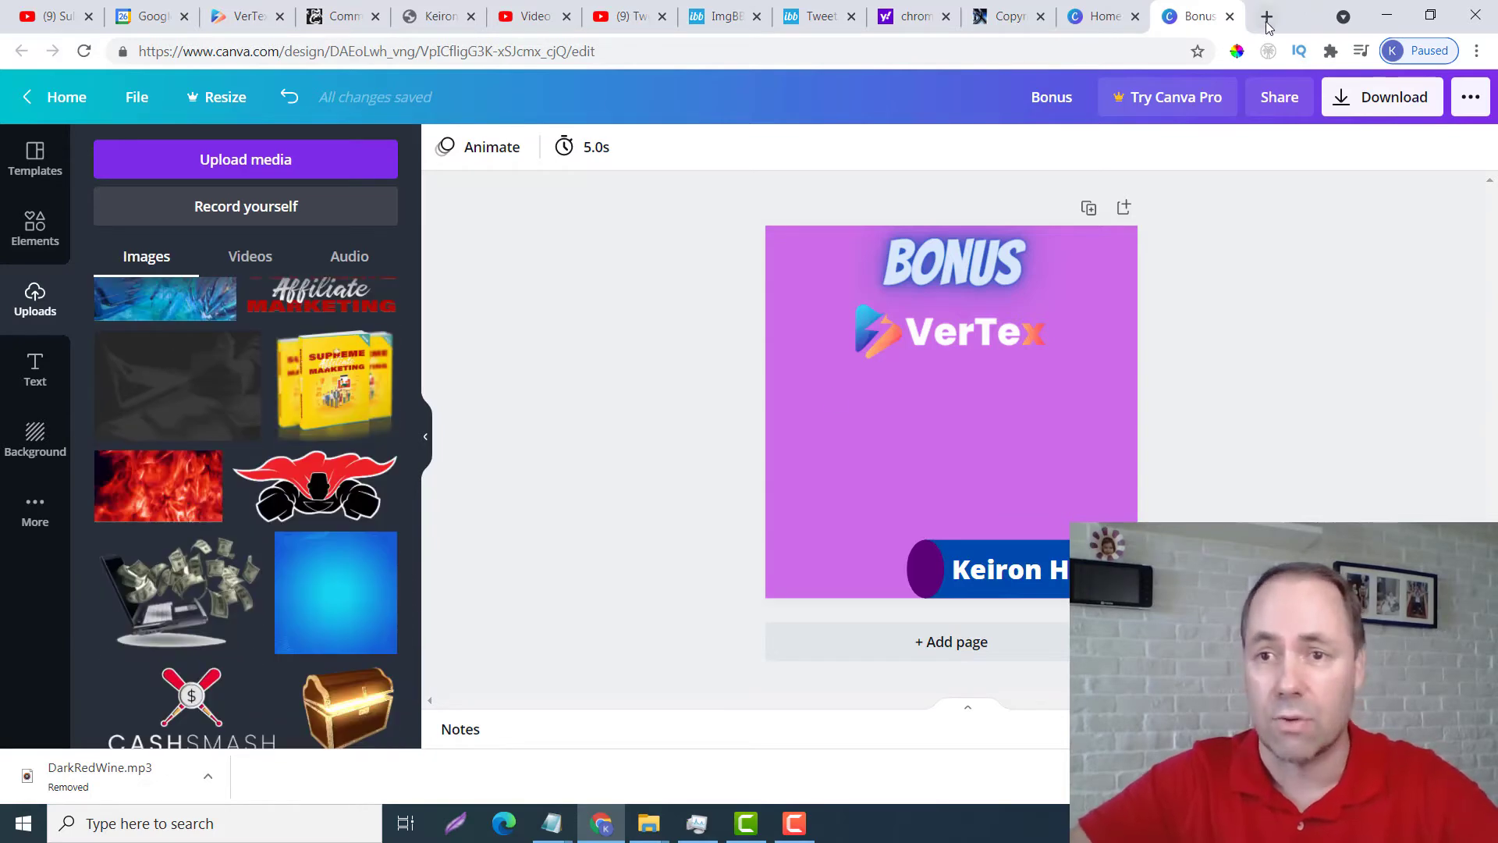
Search the web in a new browser tab for "traffic png" and show the image results
left_click(1266, 16)
type("t")
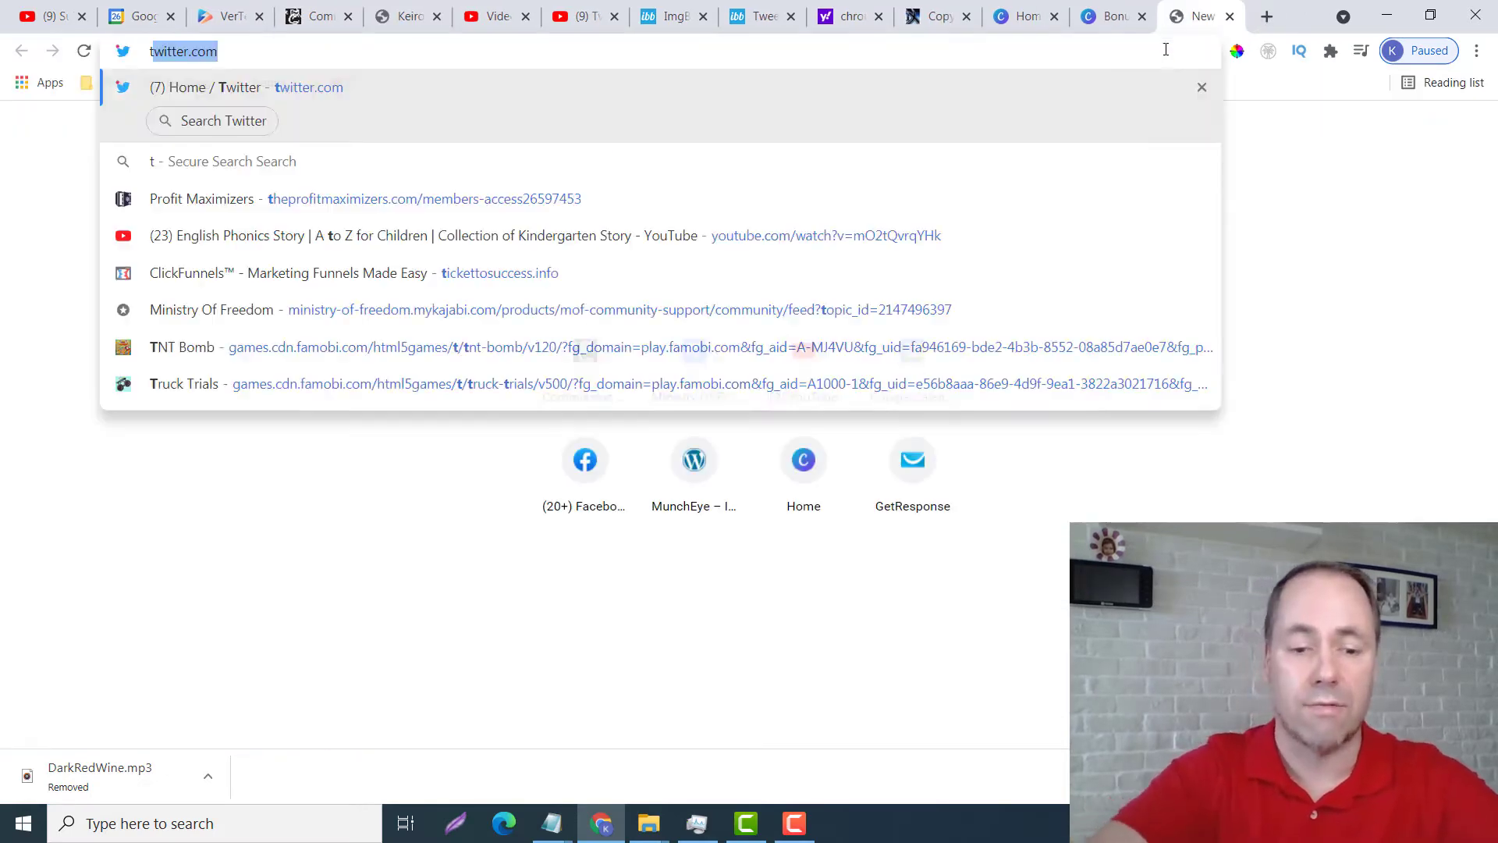
type("raffic png")
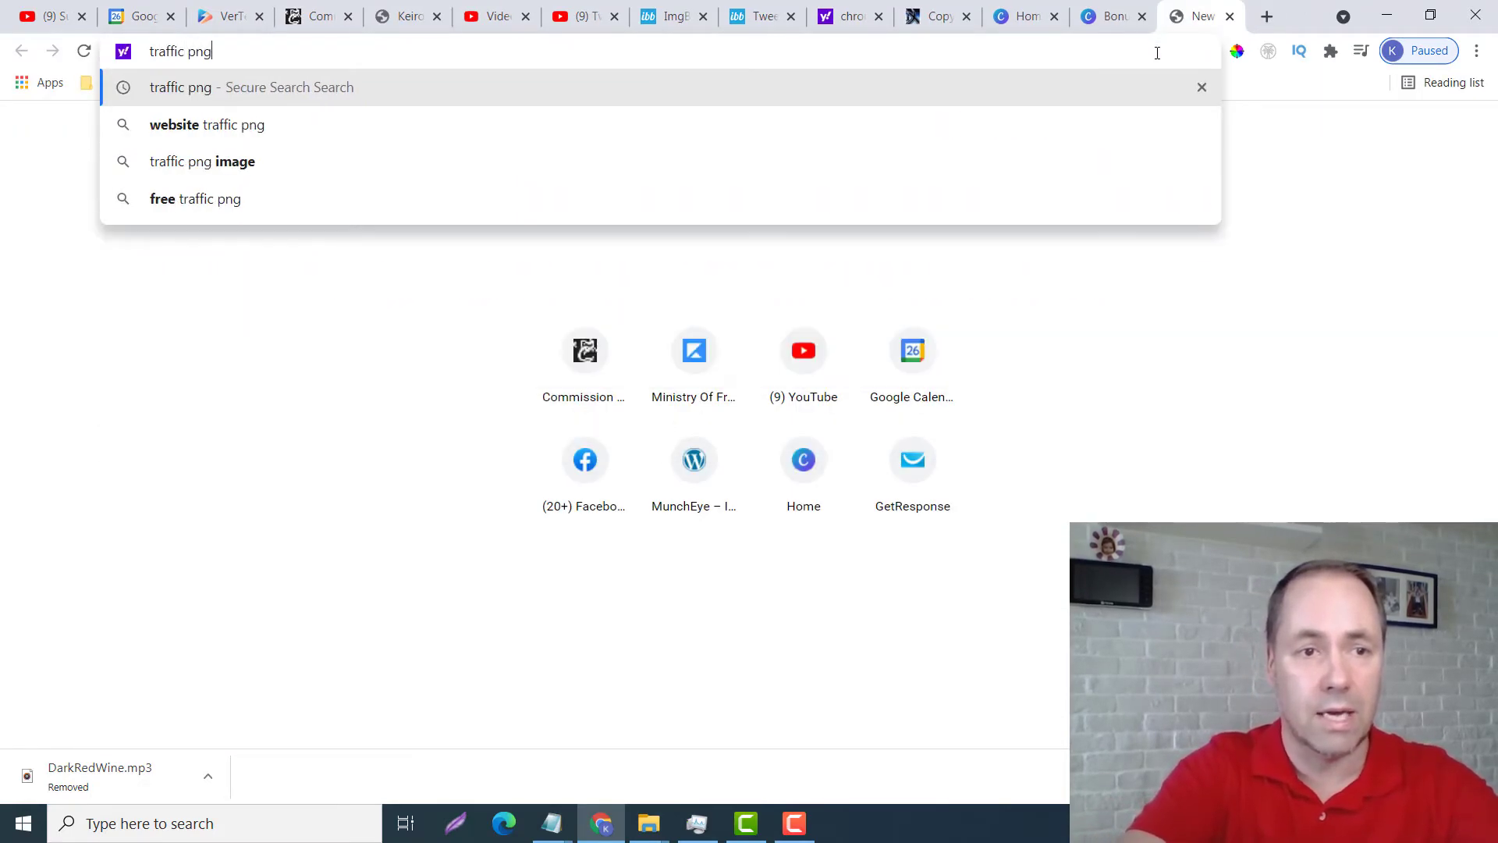
key("Return")
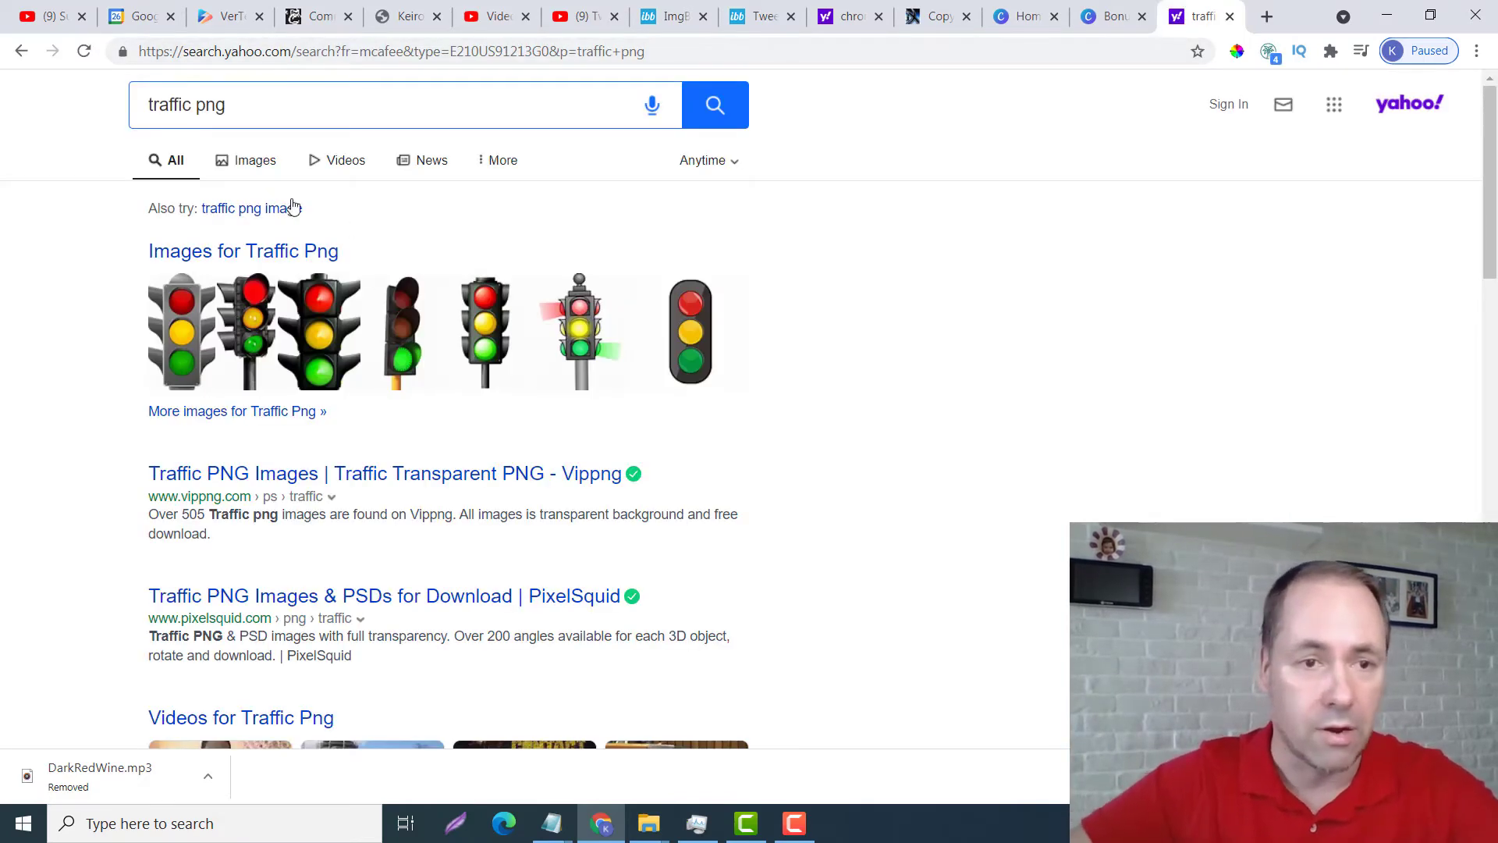
left_click(255, 161)
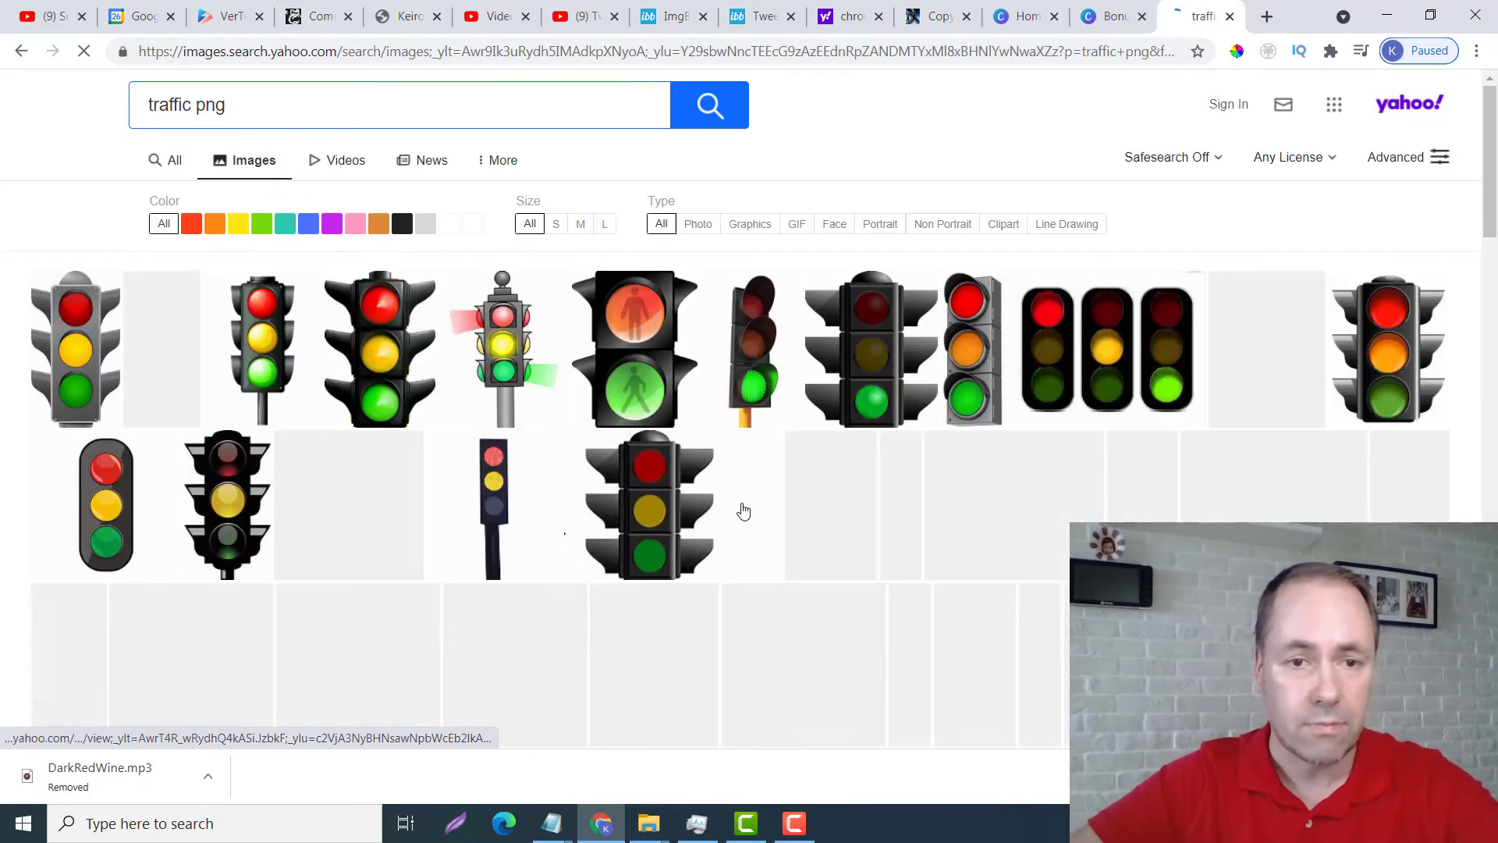
Browse the image results and open the preview of the angled traffic light with red, orange and green lamps
scroll(898, 362, "down", 15)
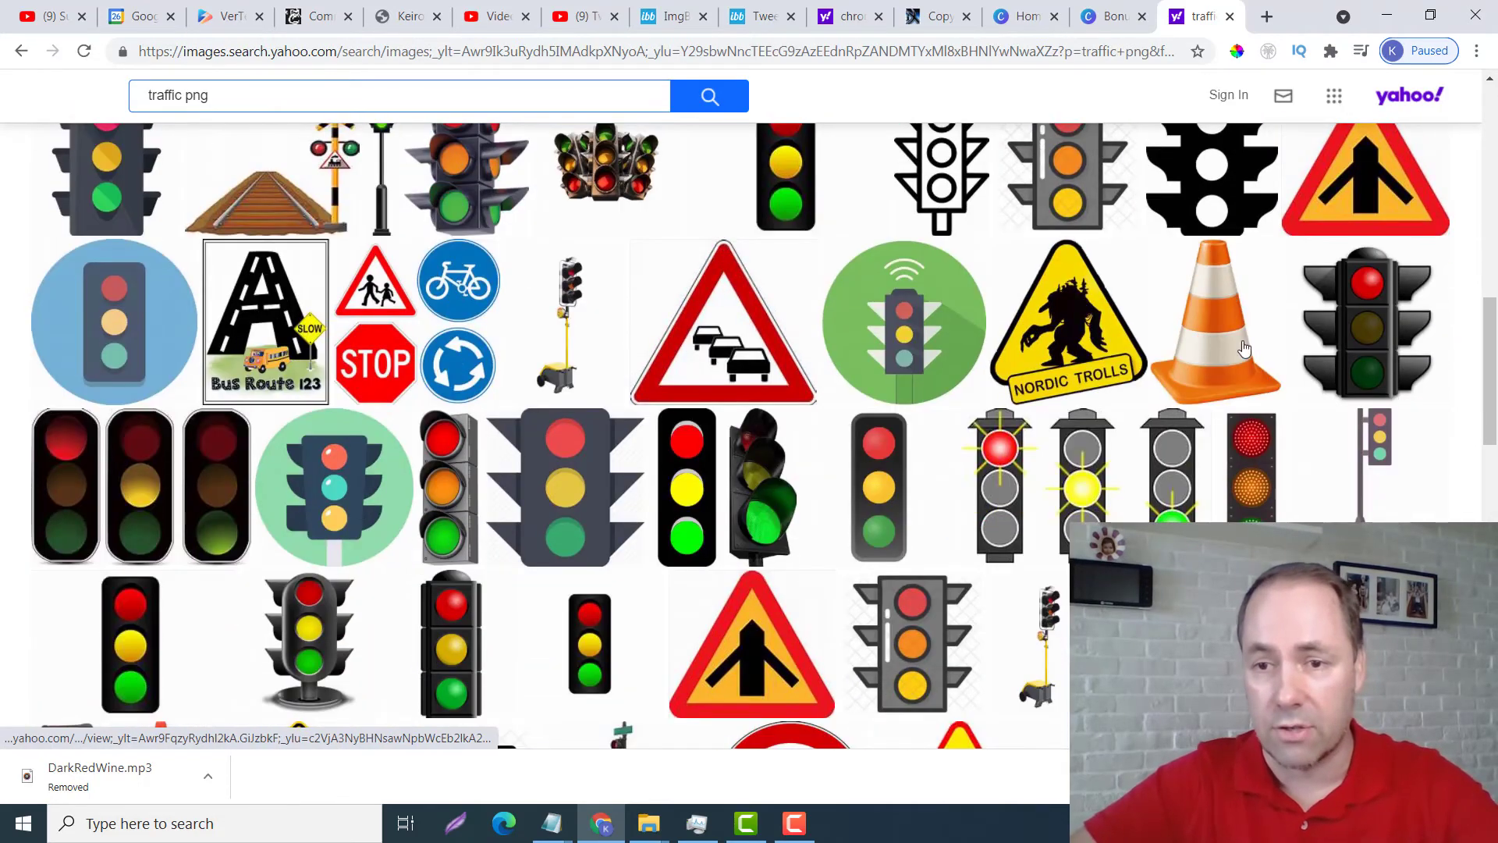
scroll(1180, 286, "down", 9)
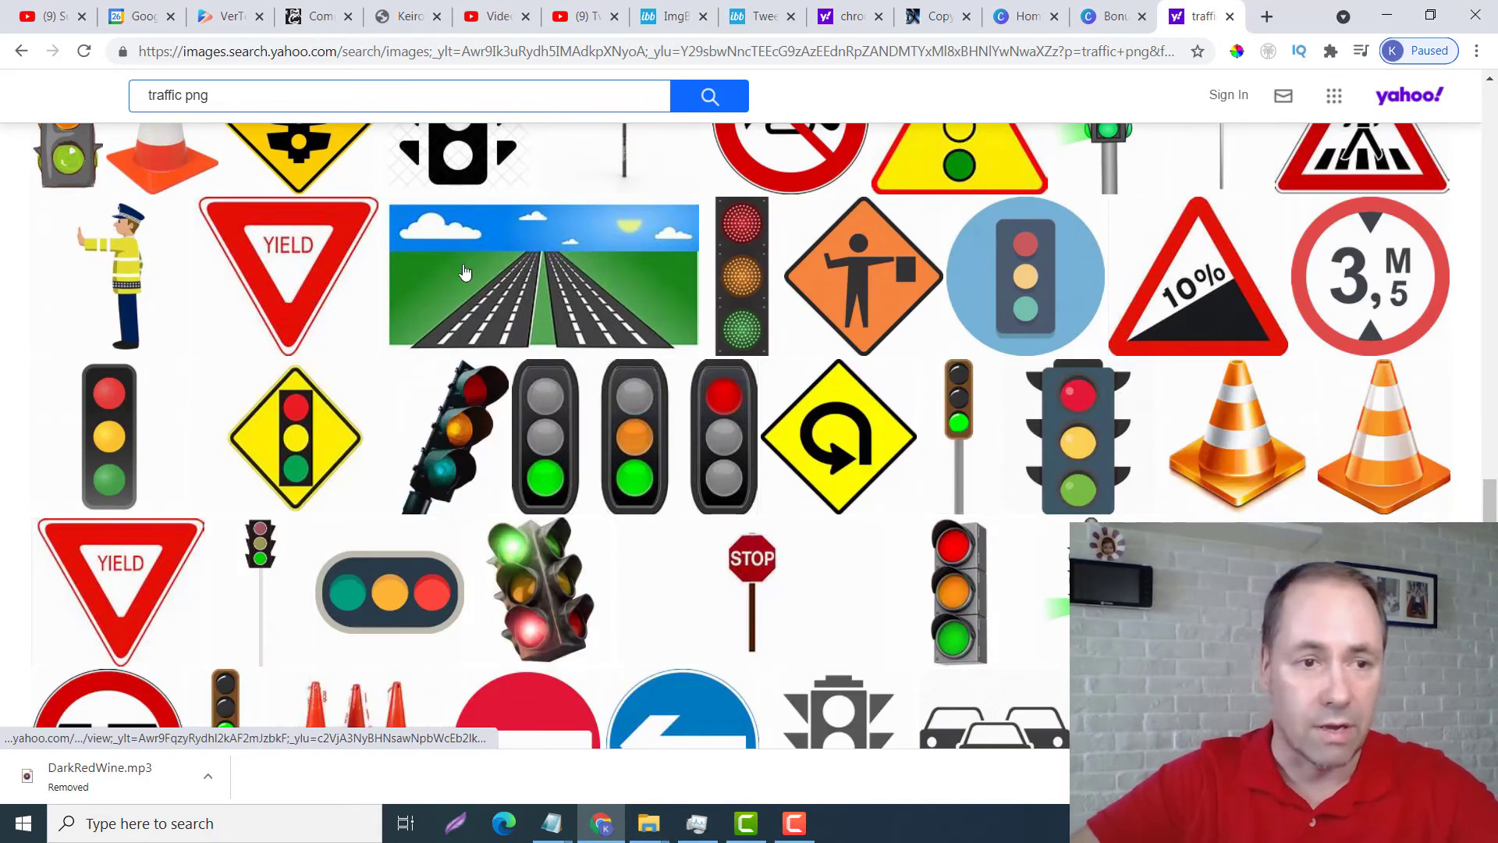
scroll(734, 312, "down", 5)
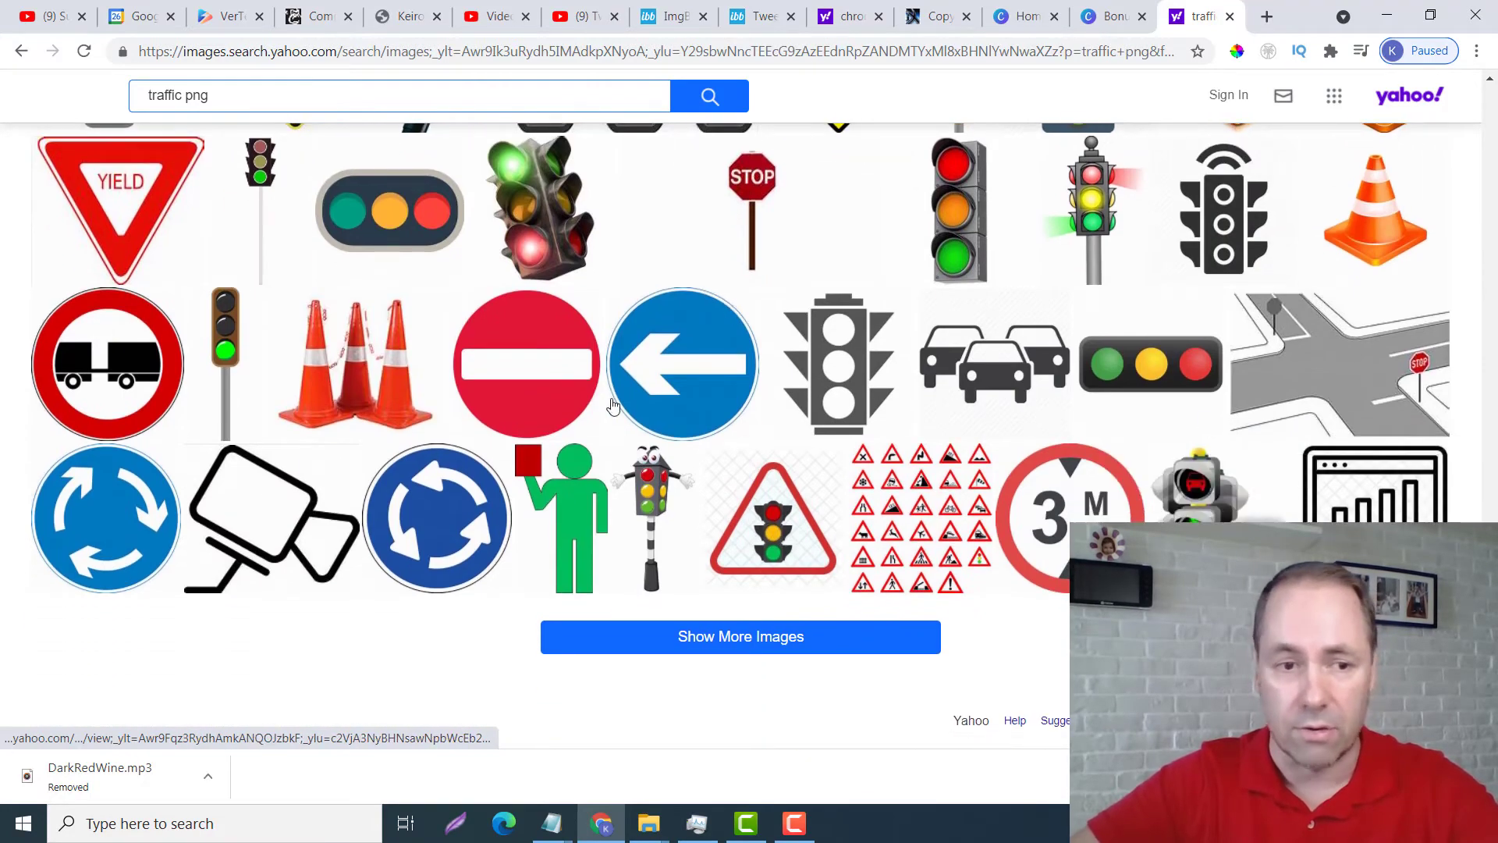
scroll(612, 406, "up", 15)
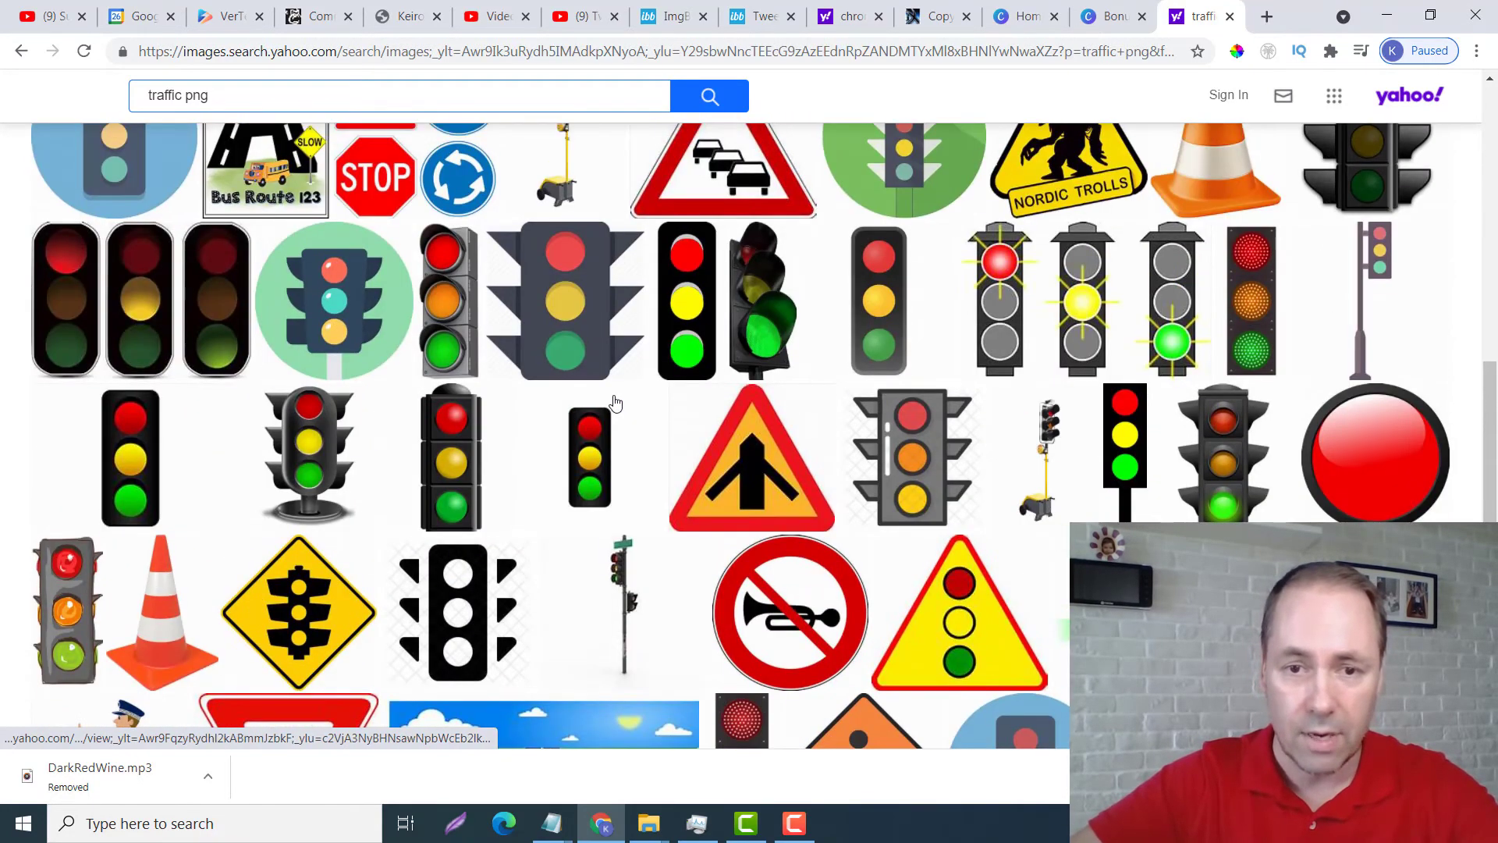
scroll(615, 403, "up", 7)
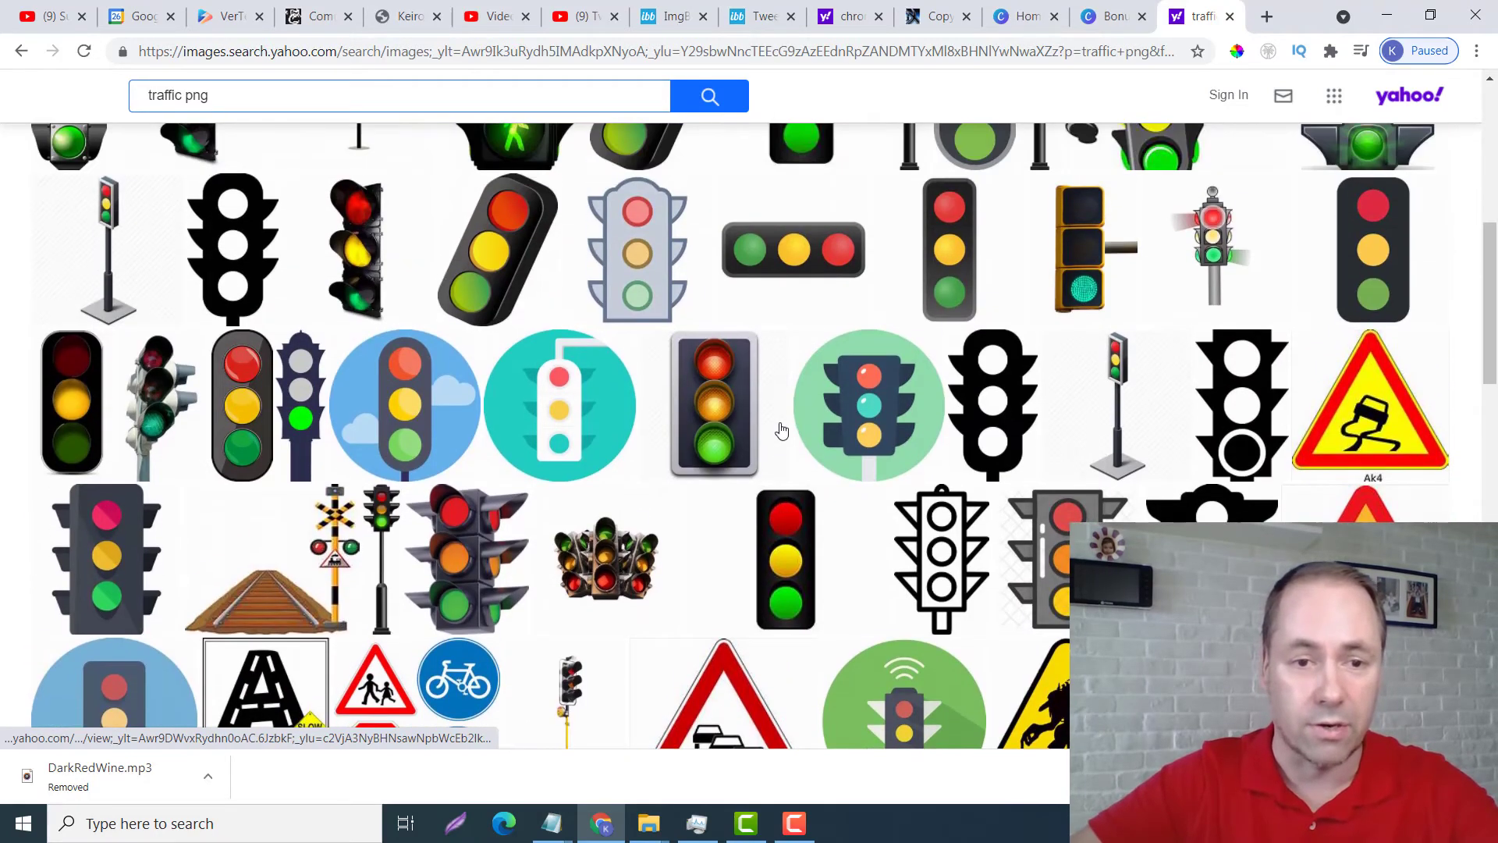
left_click(471, 554)
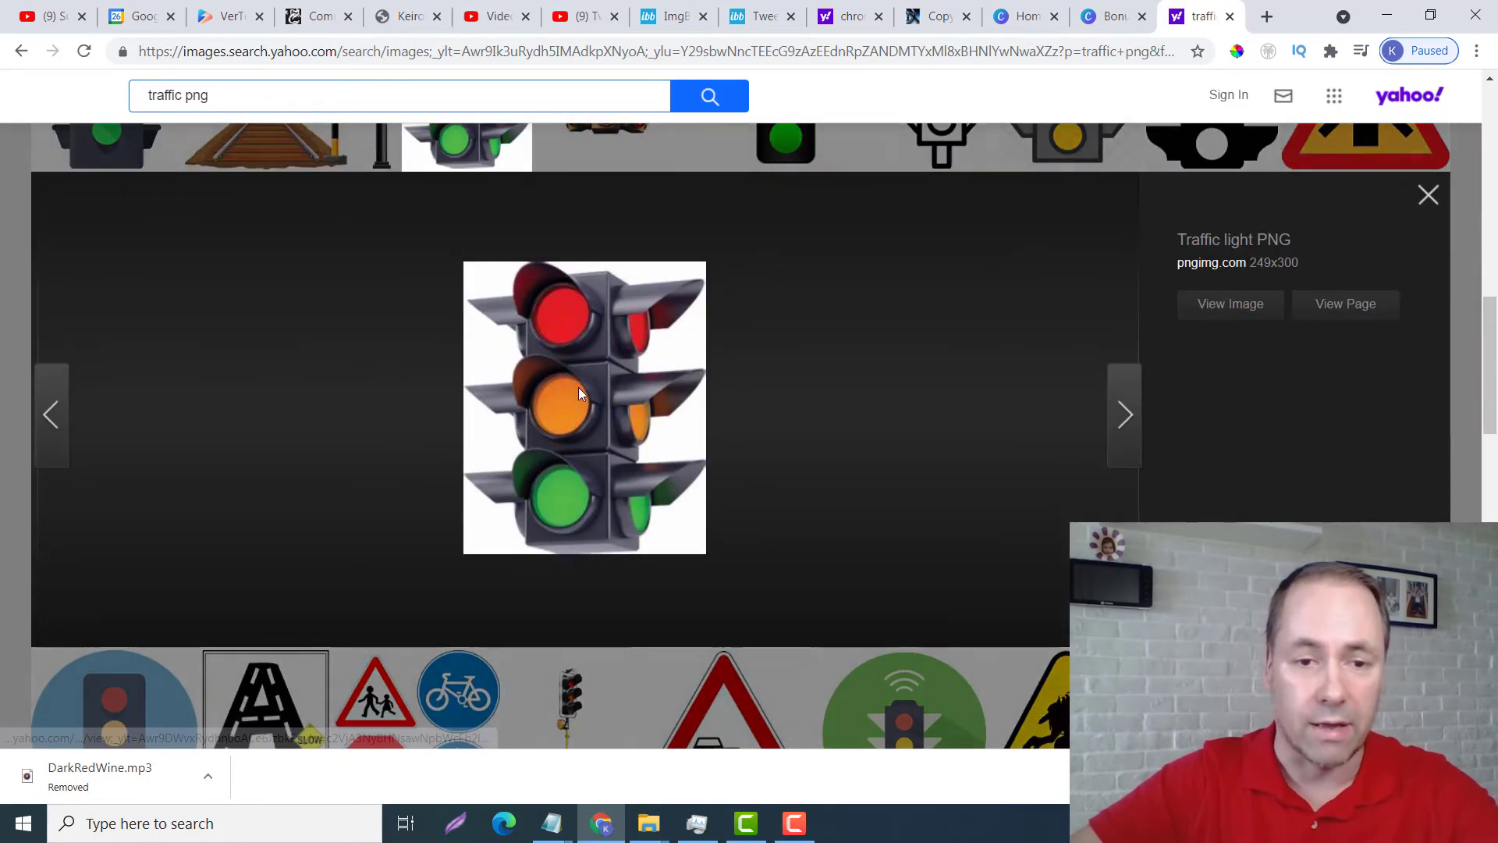
Save the previewed image as "Traffic Light" PNG in the August folder and close the photo viewer
right_click(603, 352)
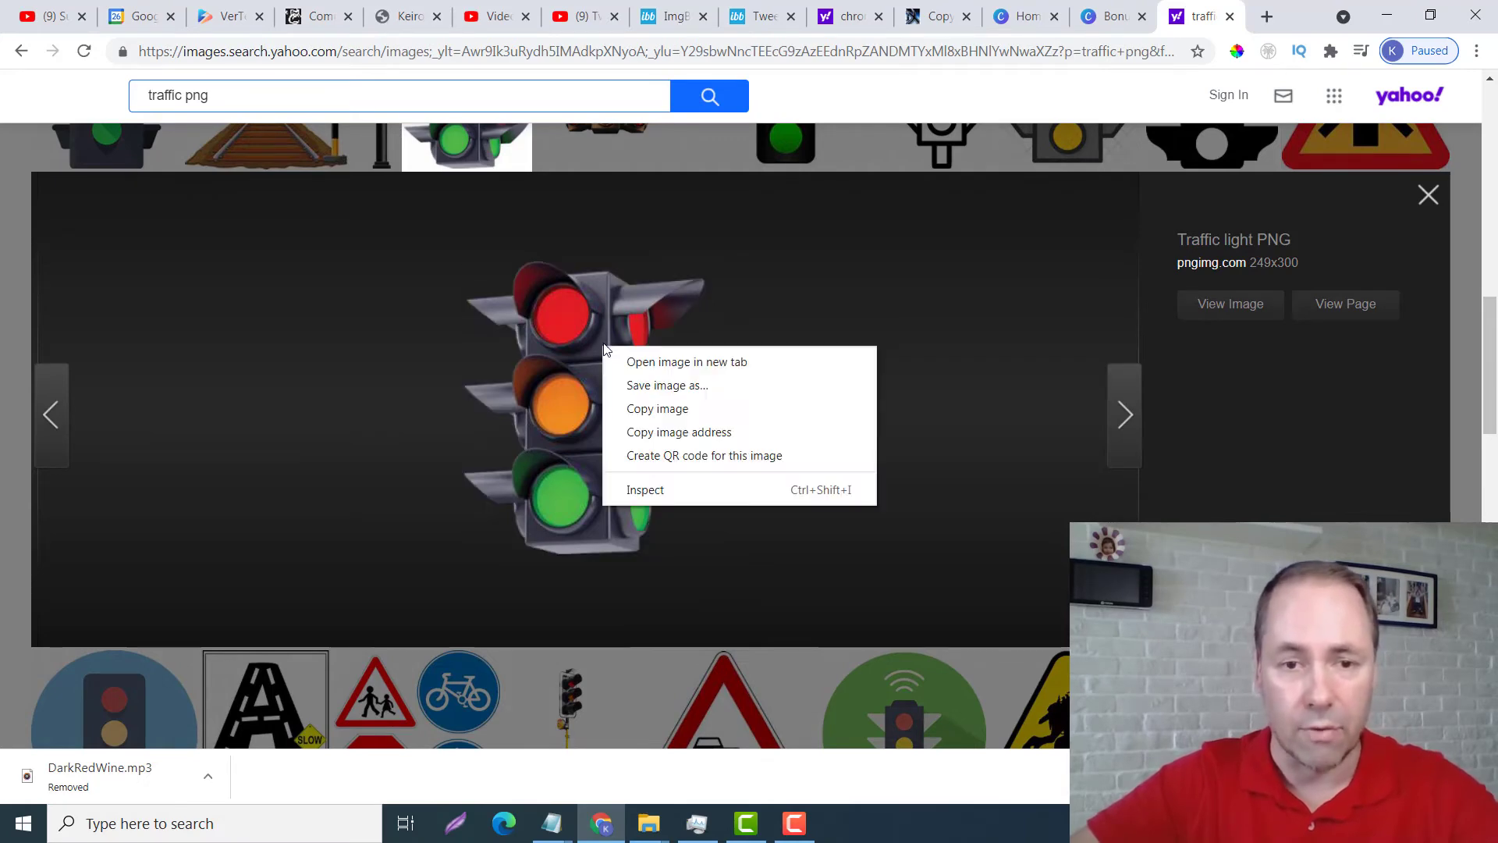
left_click(691, 387)
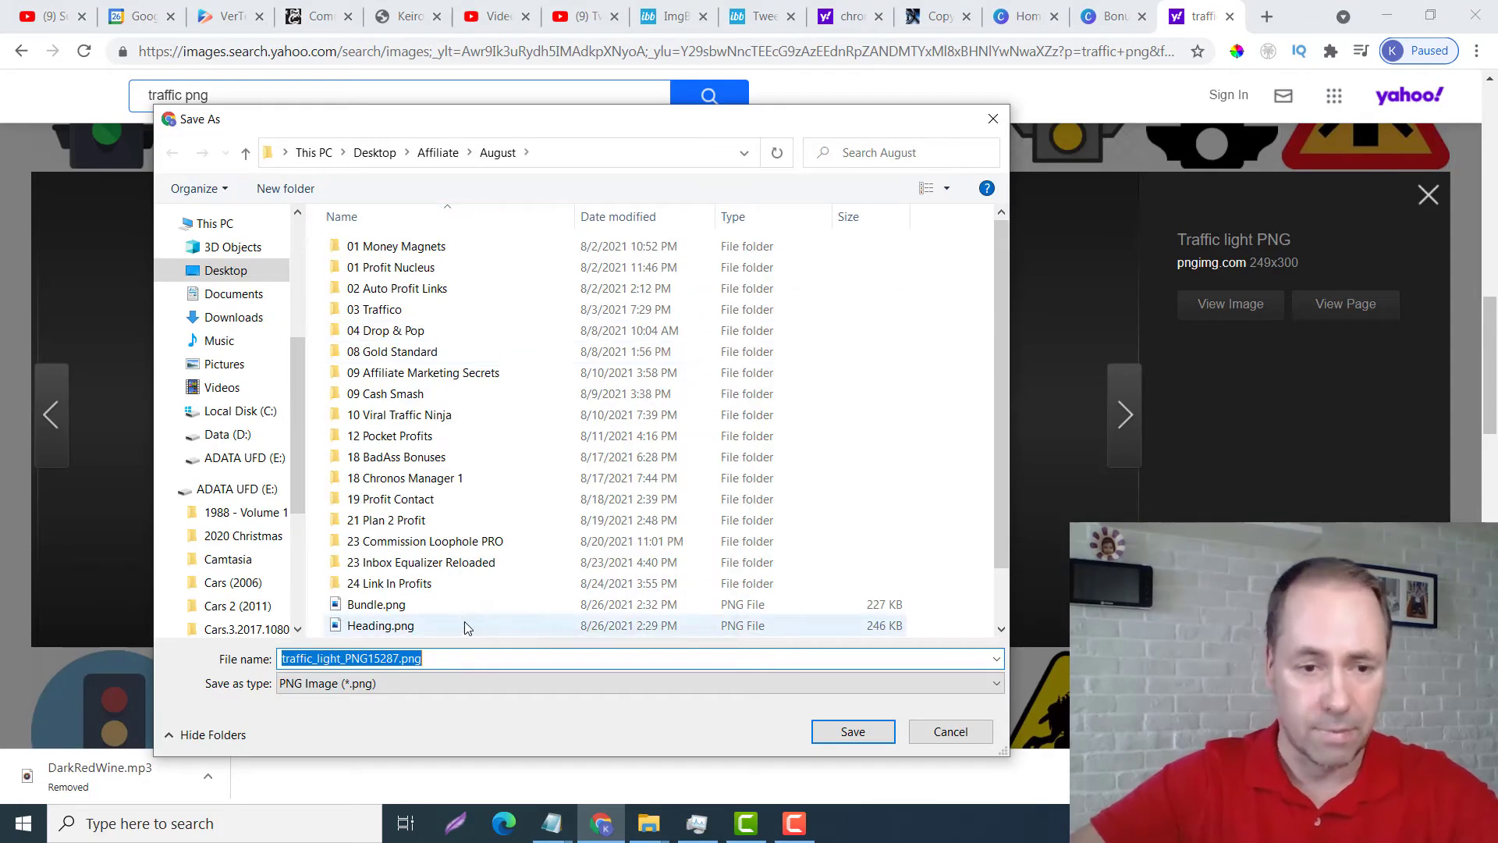
type("Trffic")
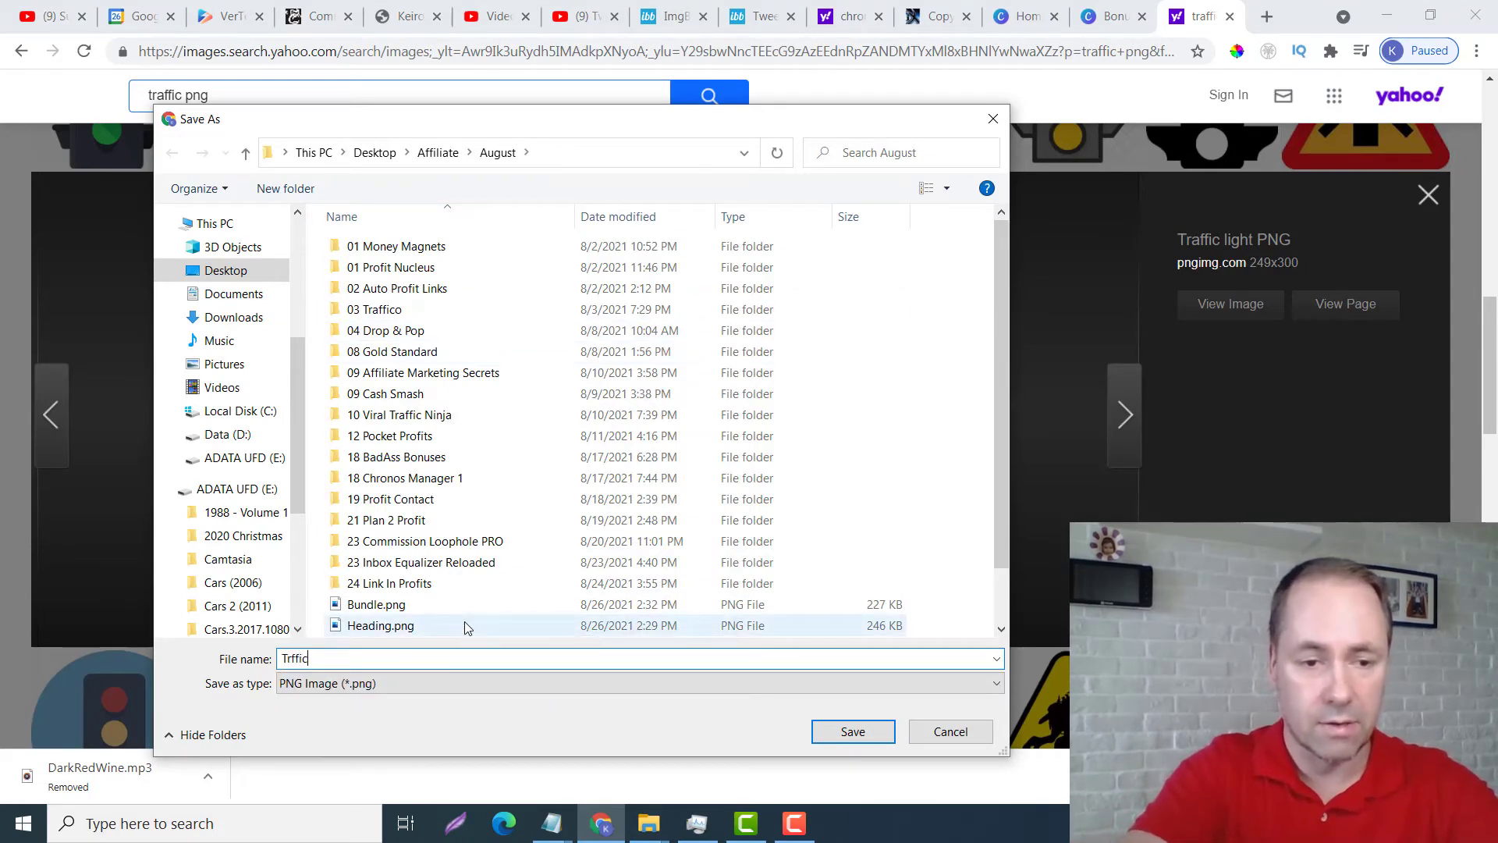
type("a")
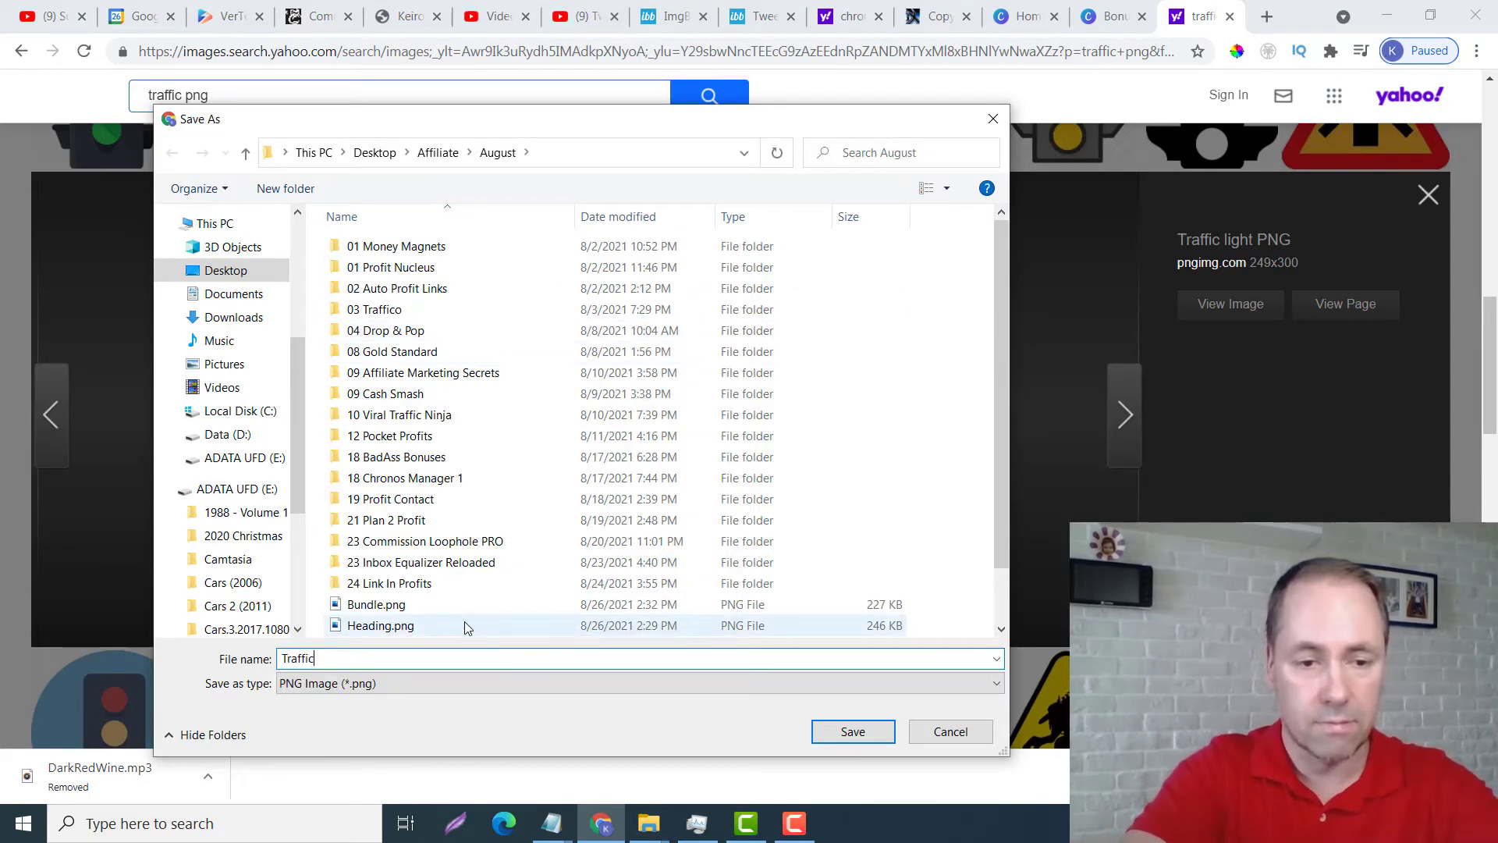
key("Return")
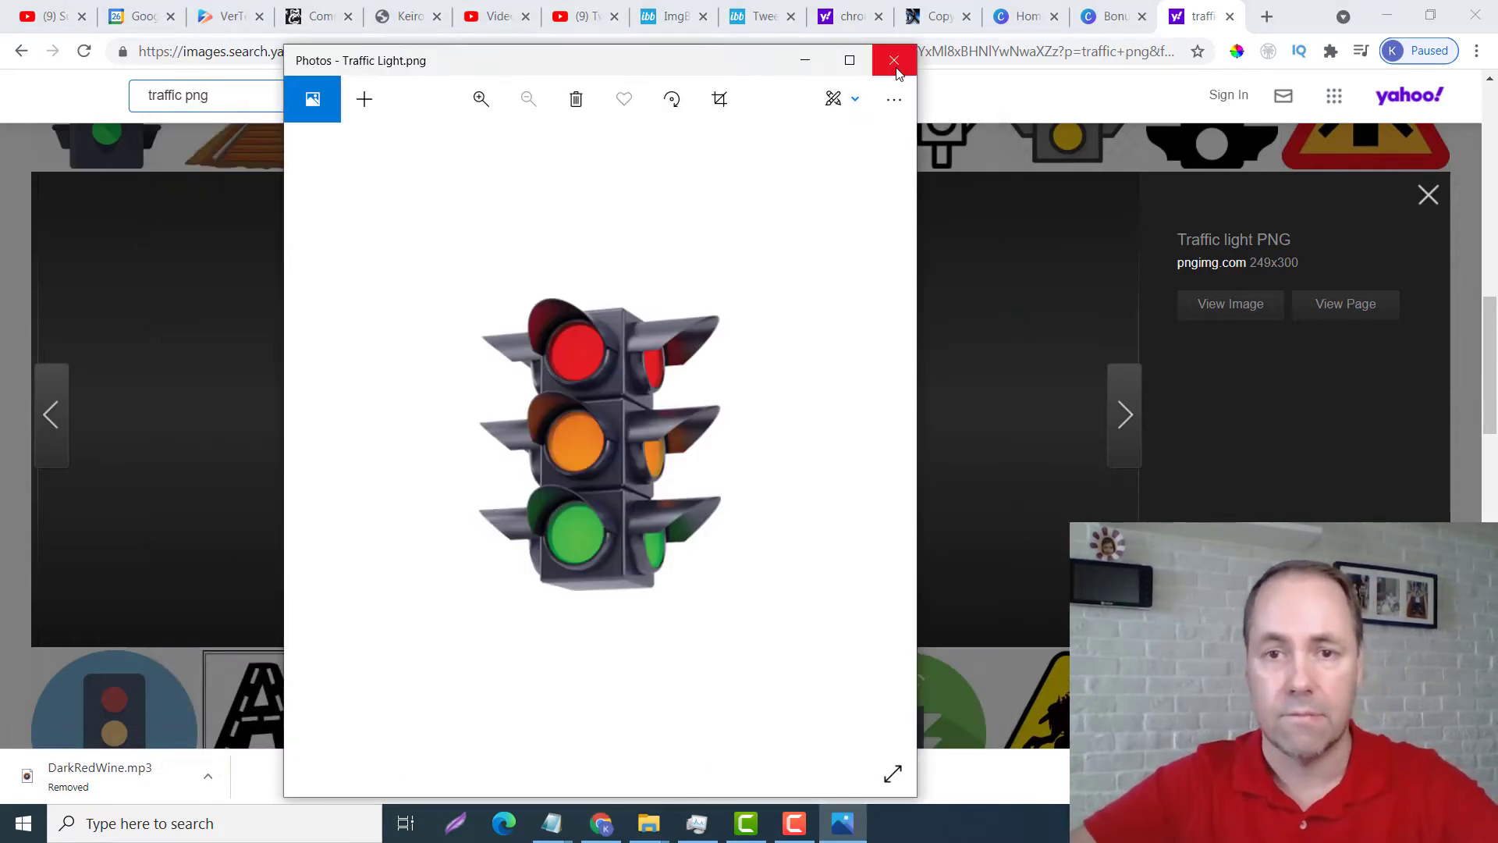
left_click(892, 57)
Return to the Canva bonus design and upload Traffic Light.png from the August folder on the device
left_click(1114, 18)
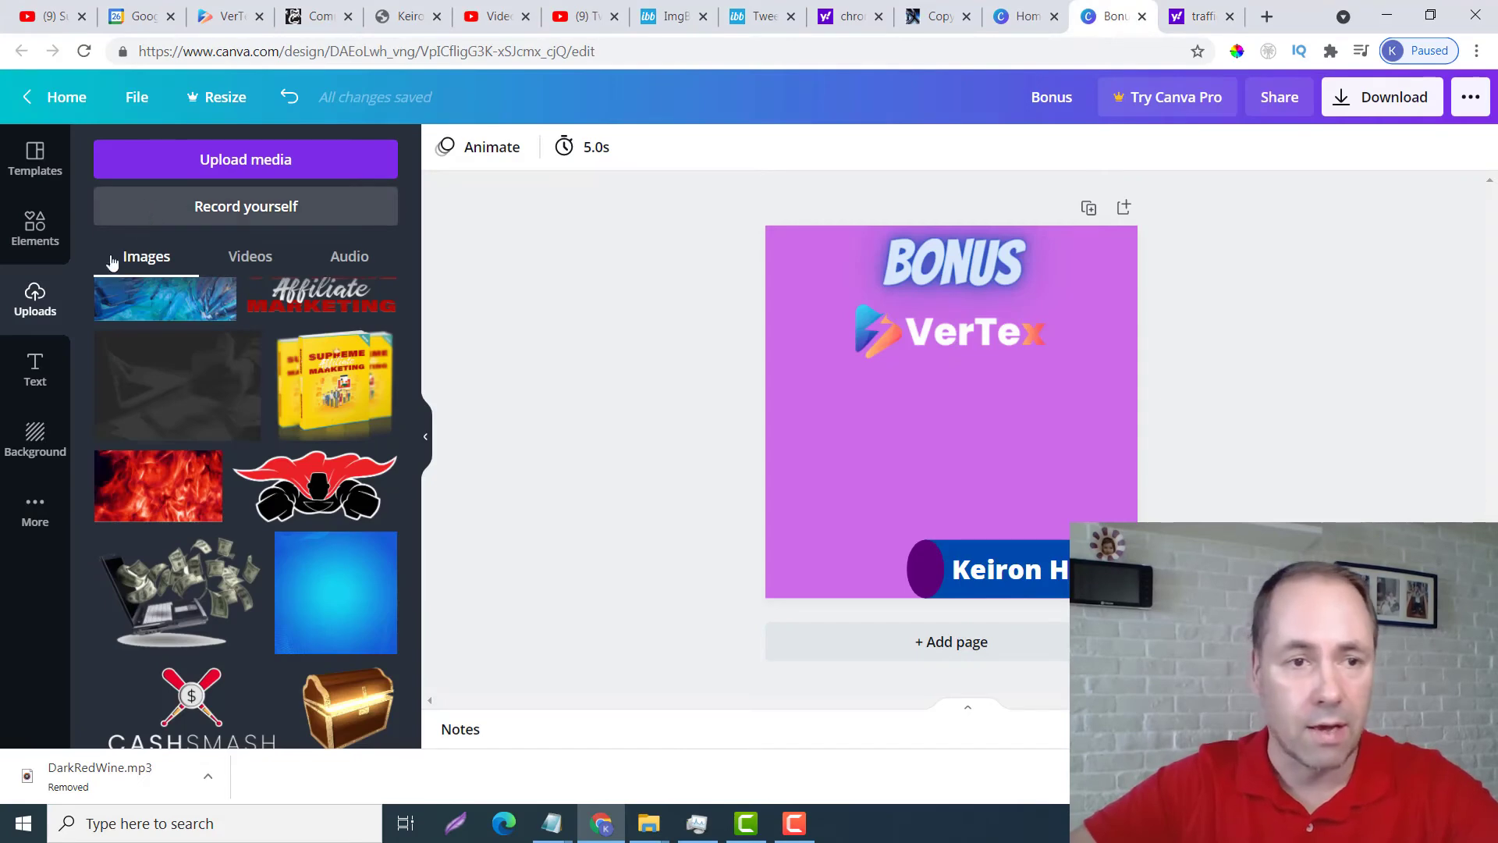
left_click(206, 160)
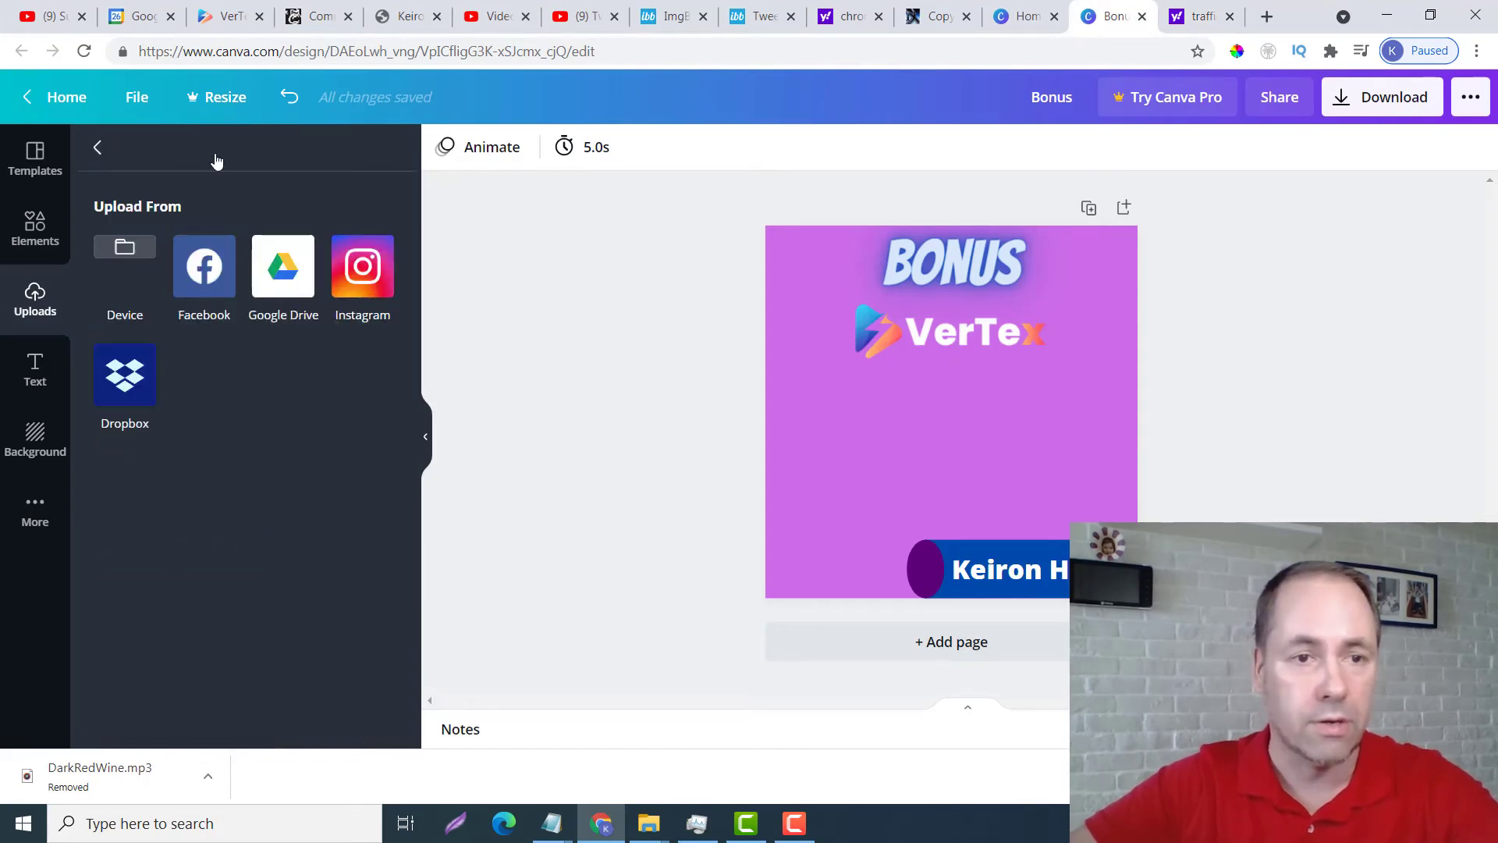
left_click(123, 248)
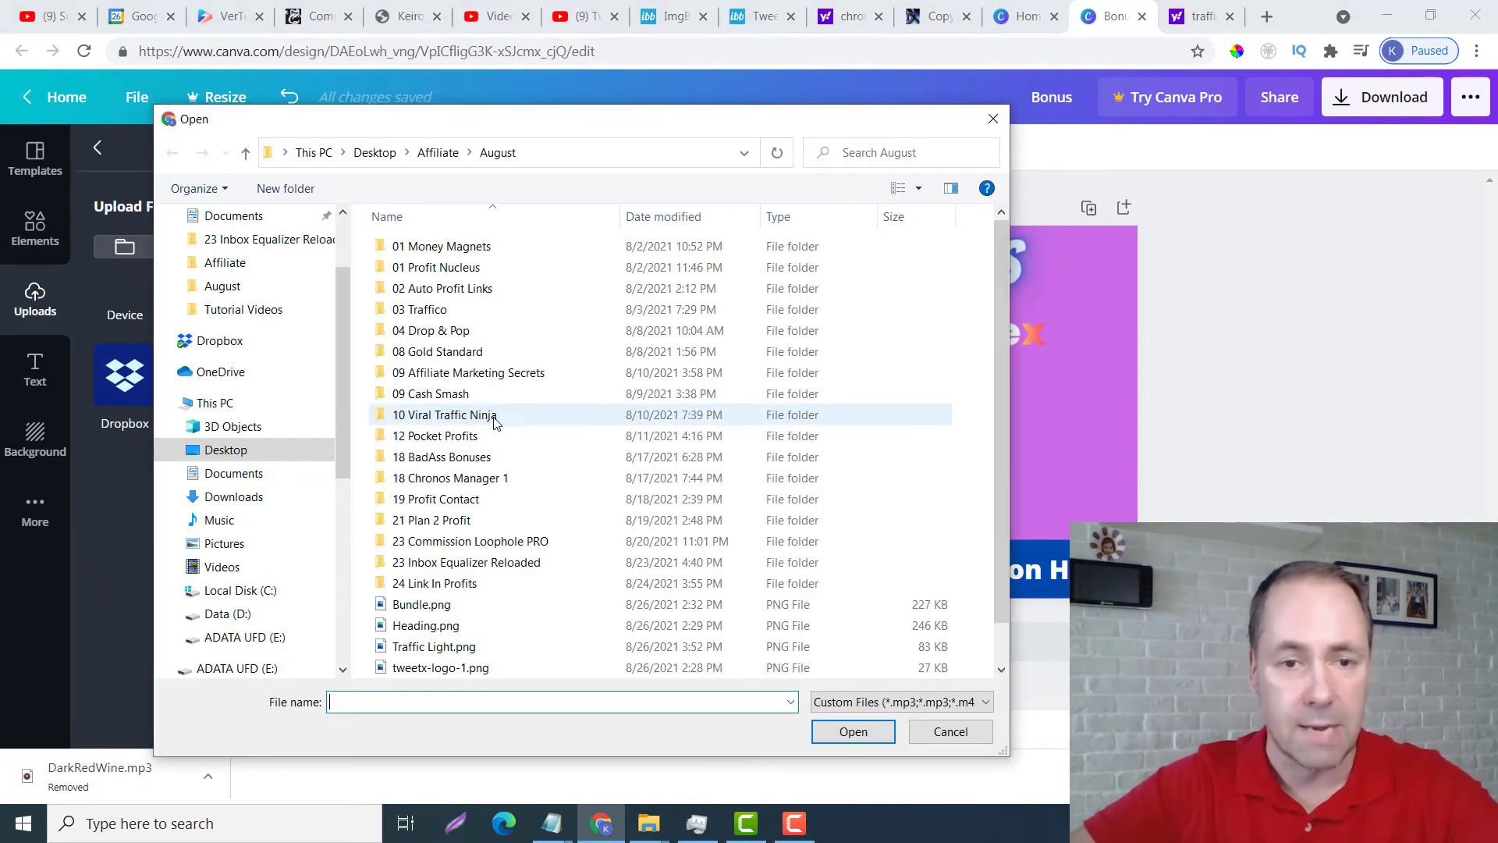
double_click(437, 604)
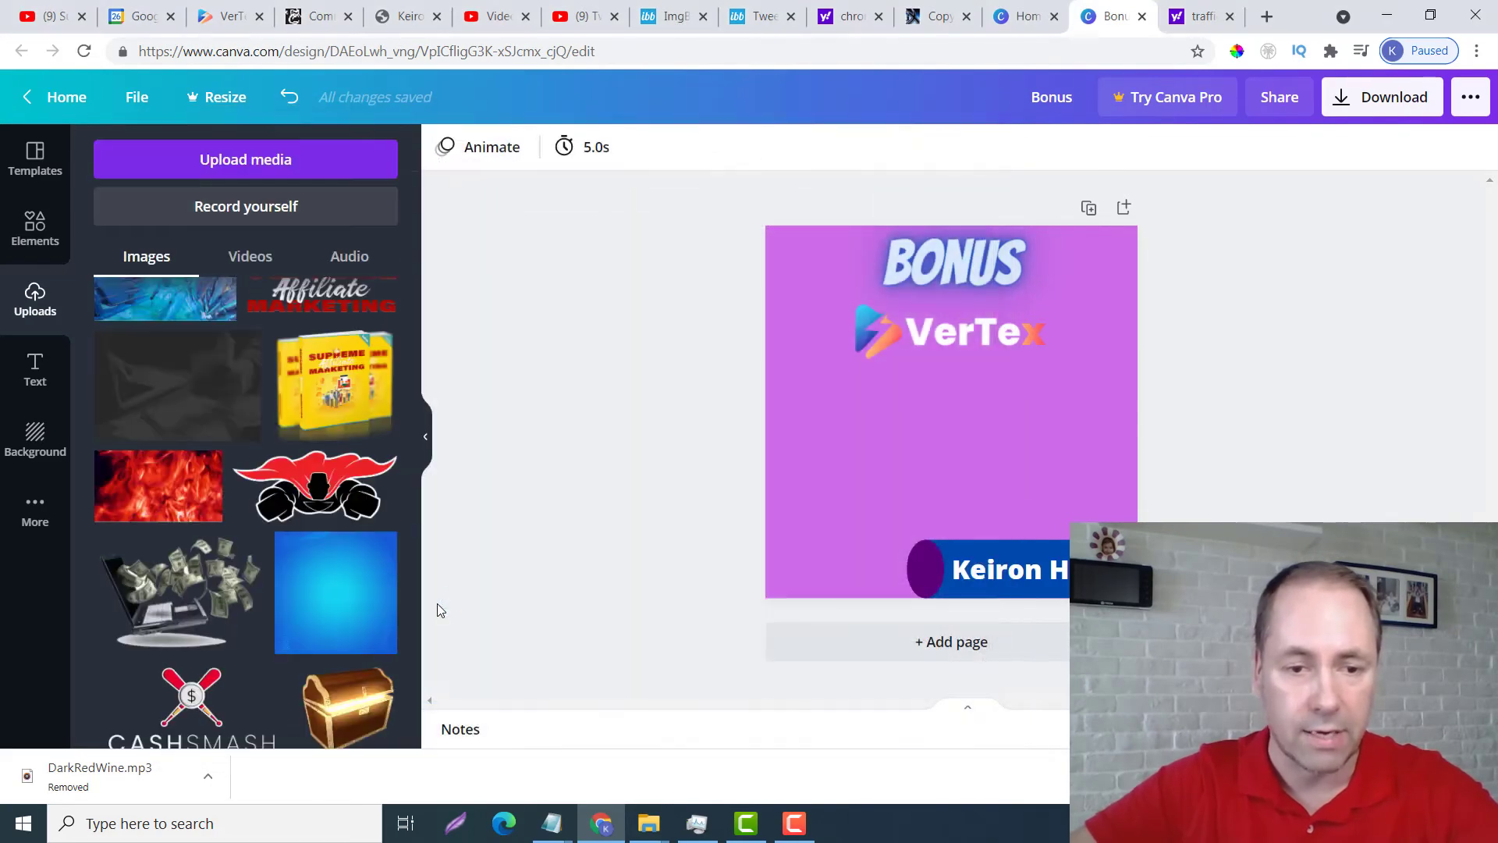
left_click_drag(414, 633, 414, 571)
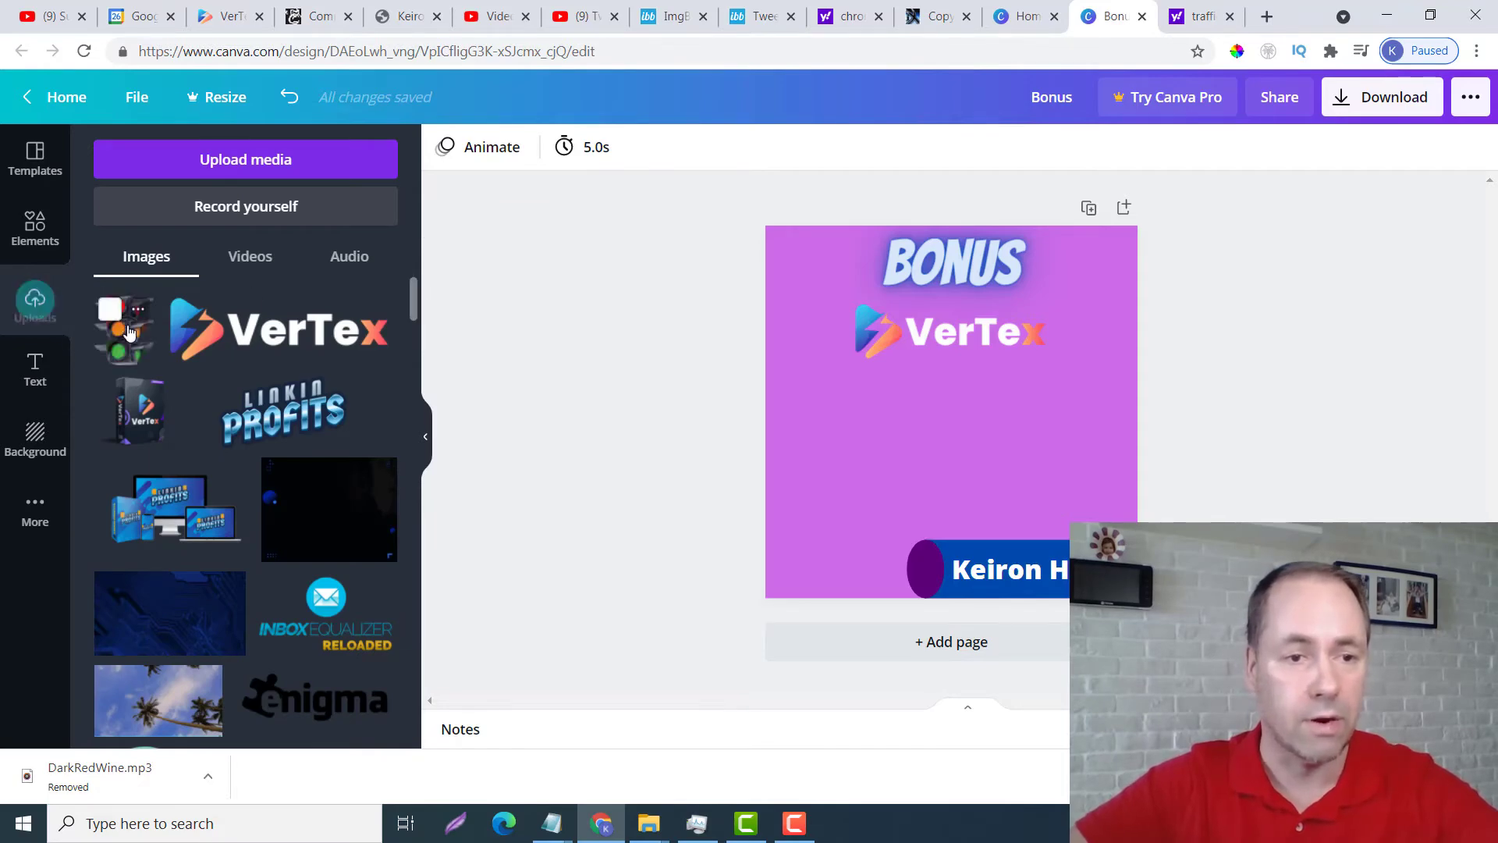
Place the traffic light image on the page under the VerTex logo and move the logo up closer to the BONUS heading
left_click_drag(113, 316, 911, 376)
left_click_drag(1039, 538, 1025, 528)
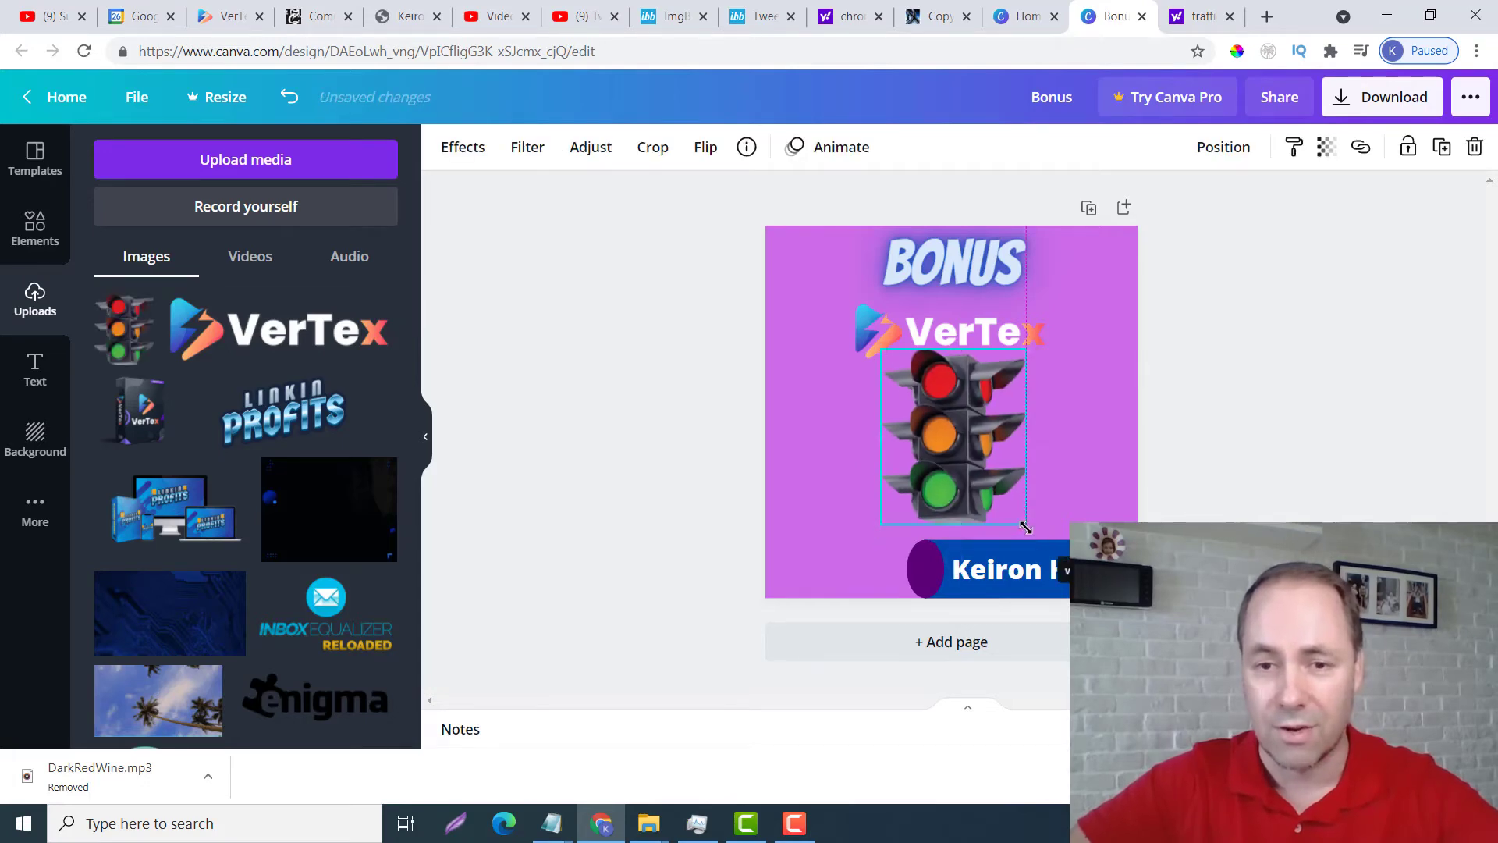
left_click(972, 391)
left_click_drag(967, 336, 967, 319)
Shrink the traffic light slightly and centre it horizontally directly beneath the VerTex logo
left_click(966, 439)
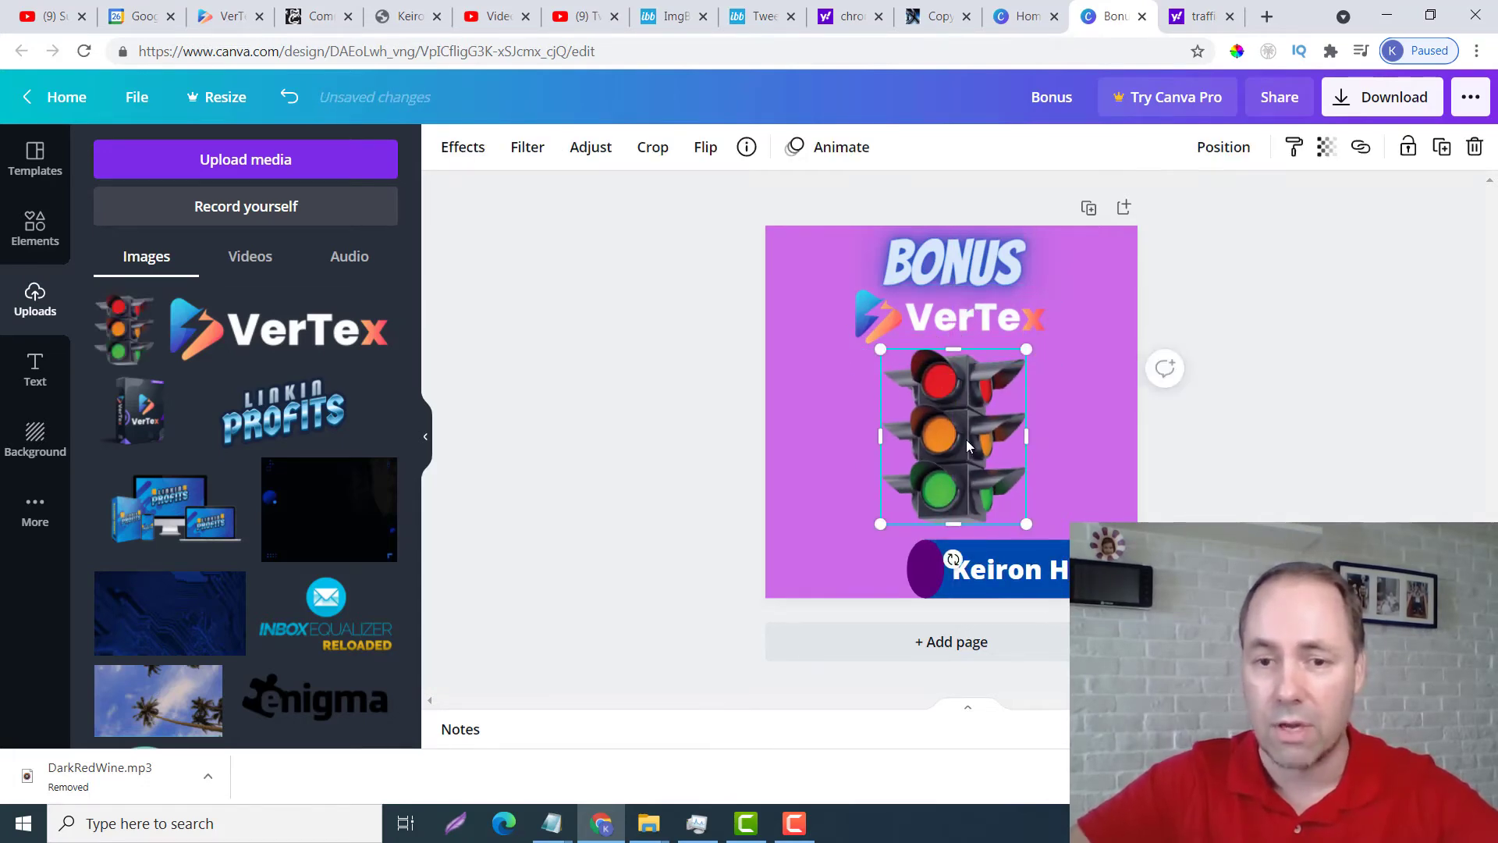
left_click_drag(1026, 523, 1008, 502)
left_click_drag(944, 454, 951, 432)
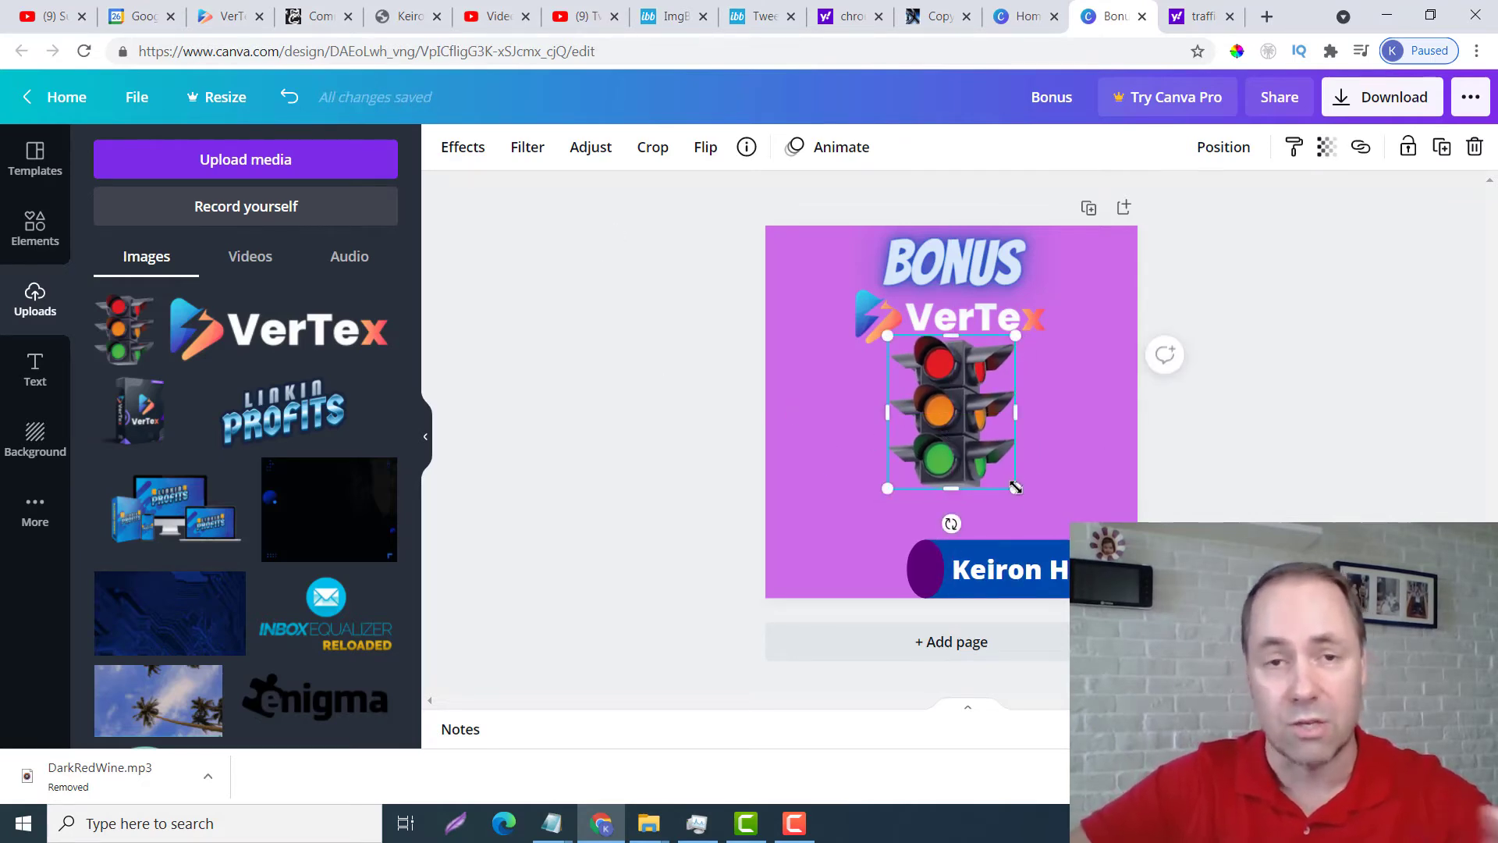
left_click(1092, 386)
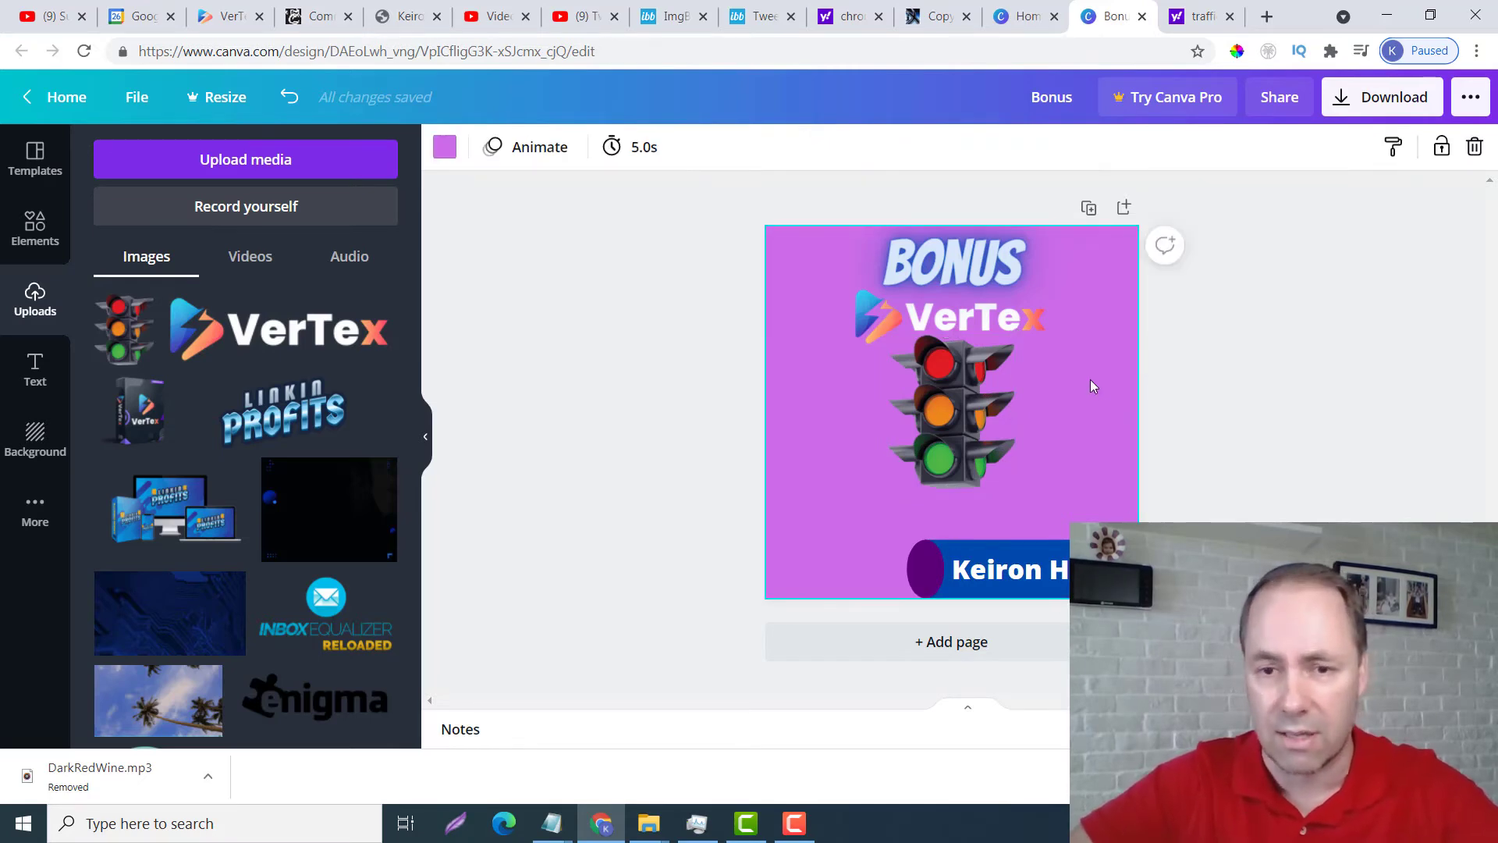
left_click(981, 418)
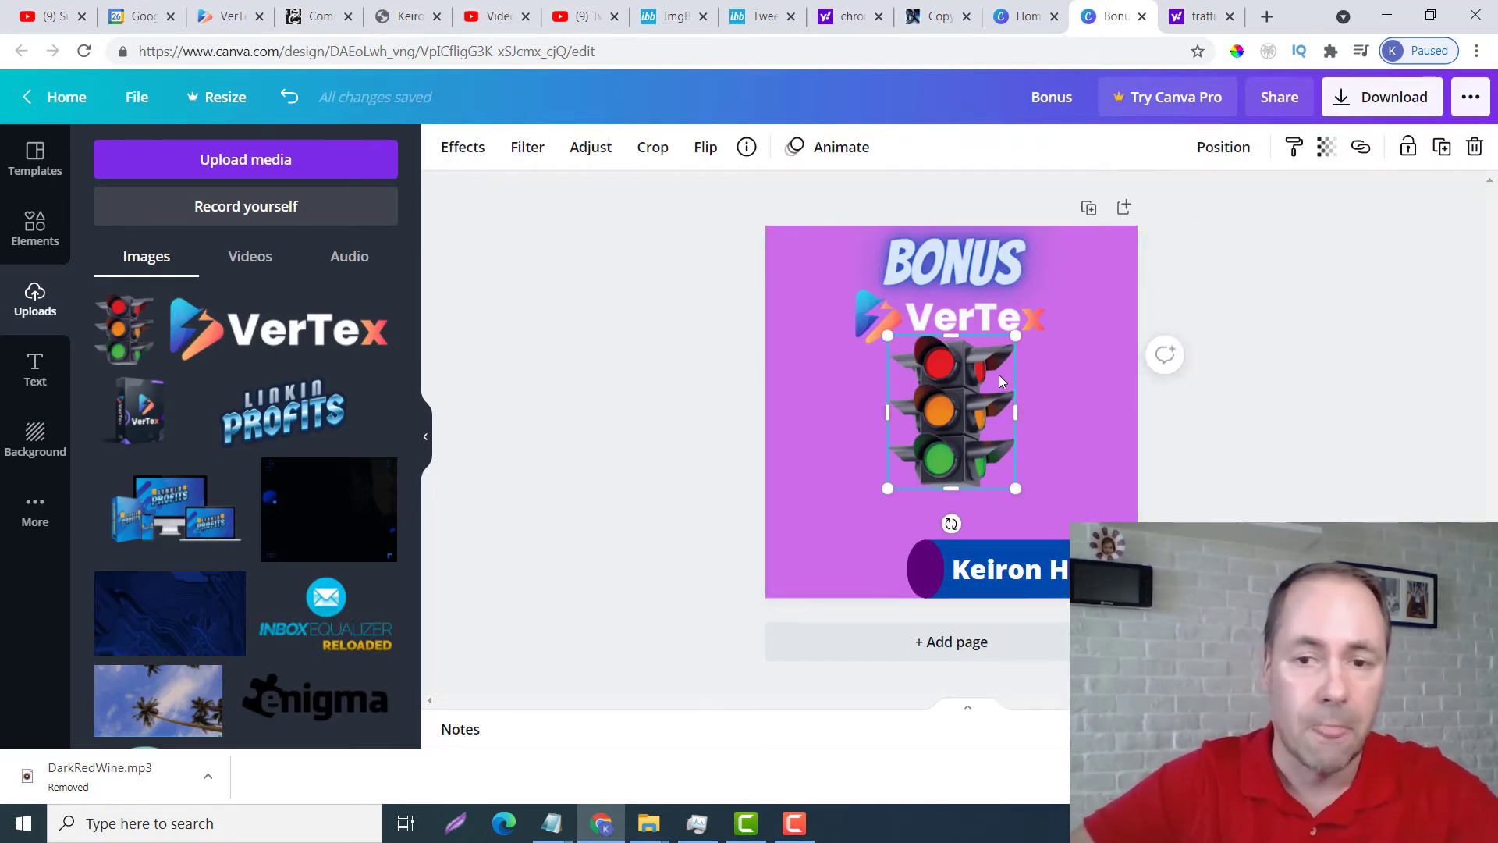
Add a heading text box to the page and place it just beneath the traffic light
left_click(35, 371)
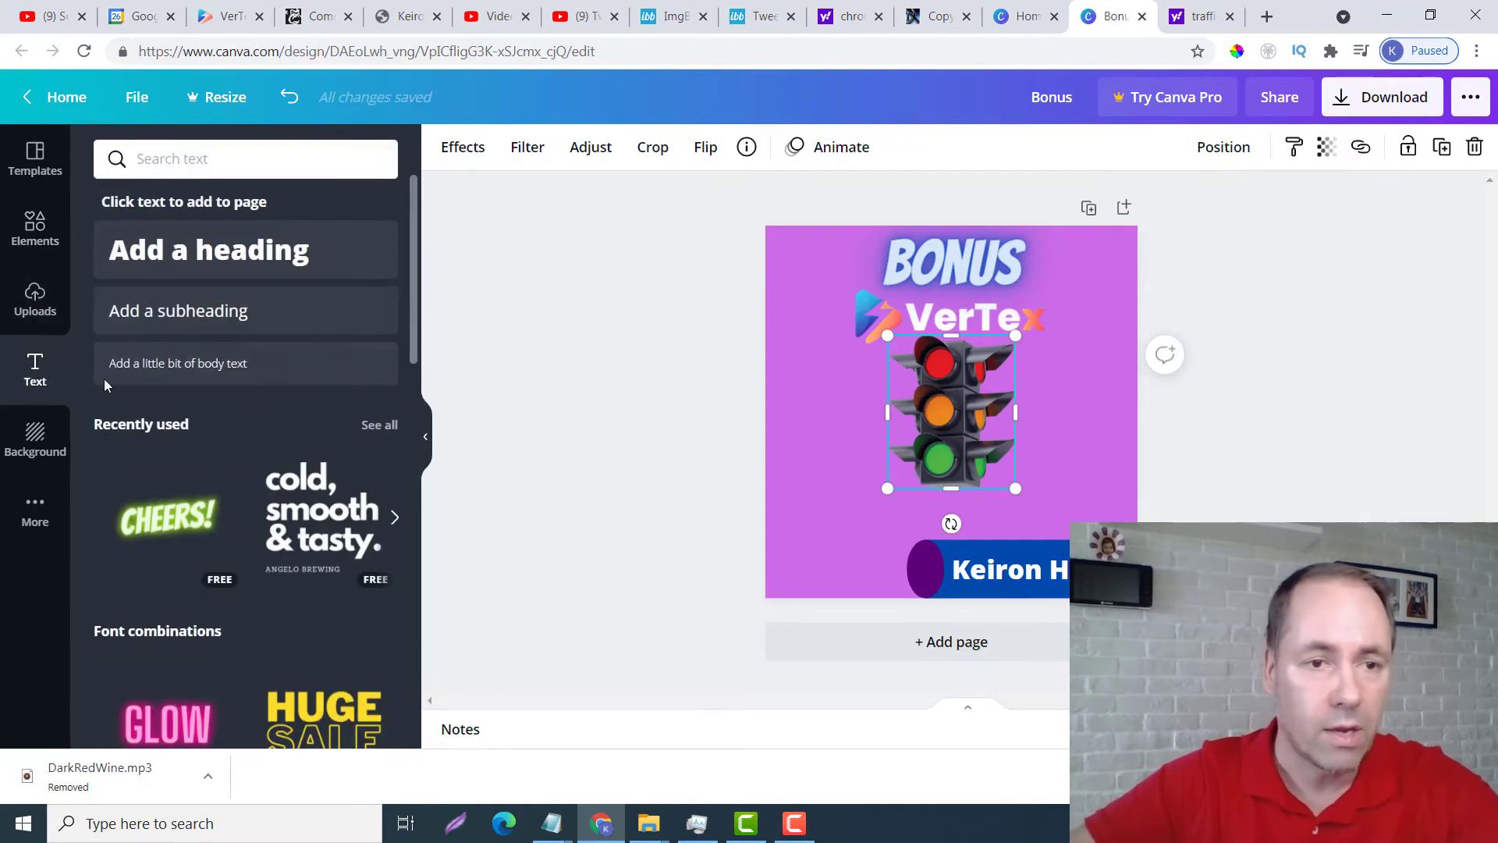
left_click(257, 251)
double_click(1038, 406)
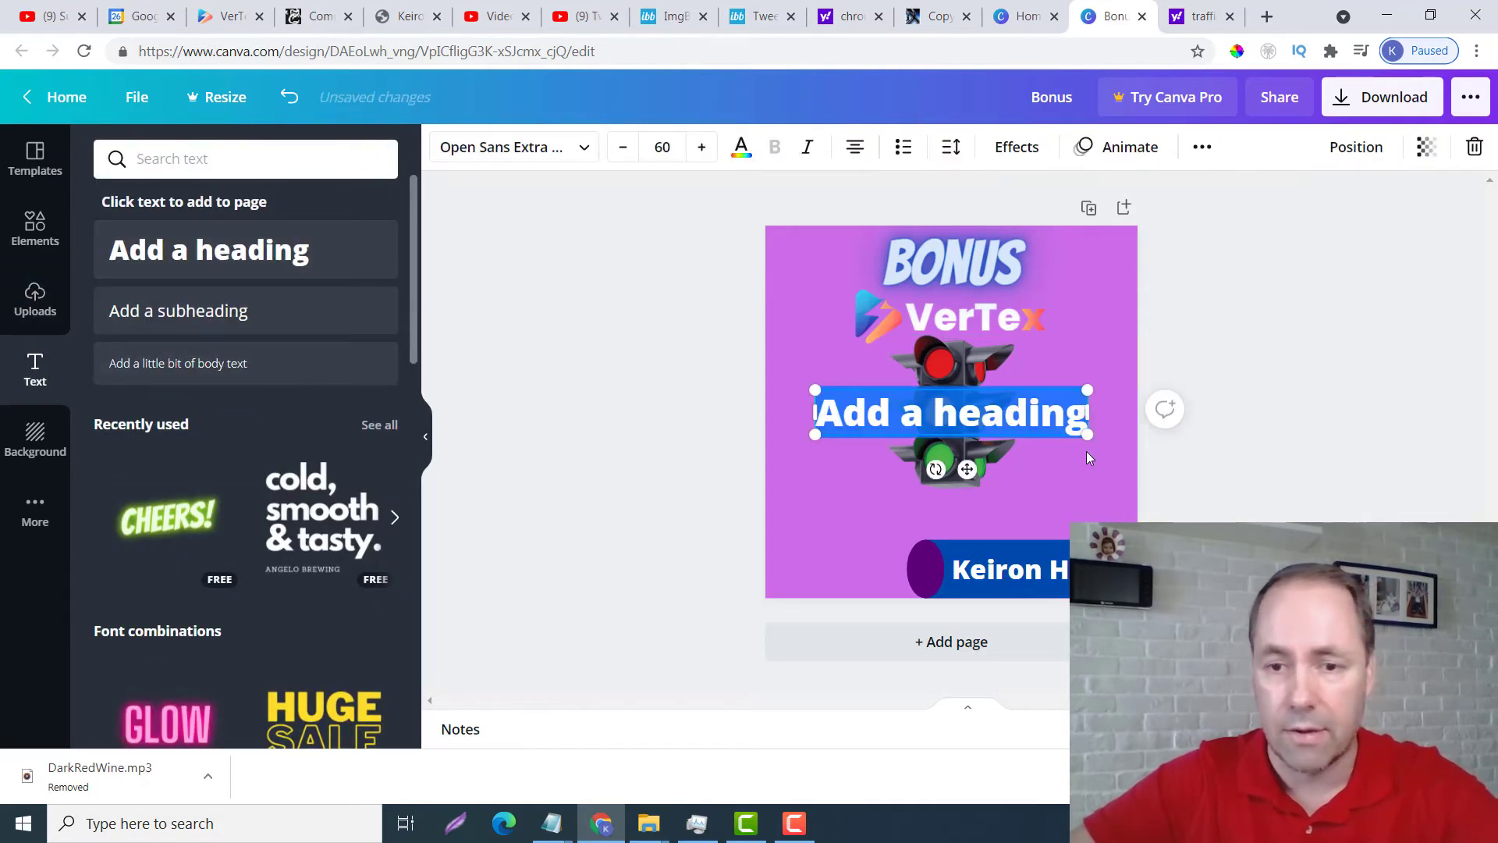
left_click(1085, 387)
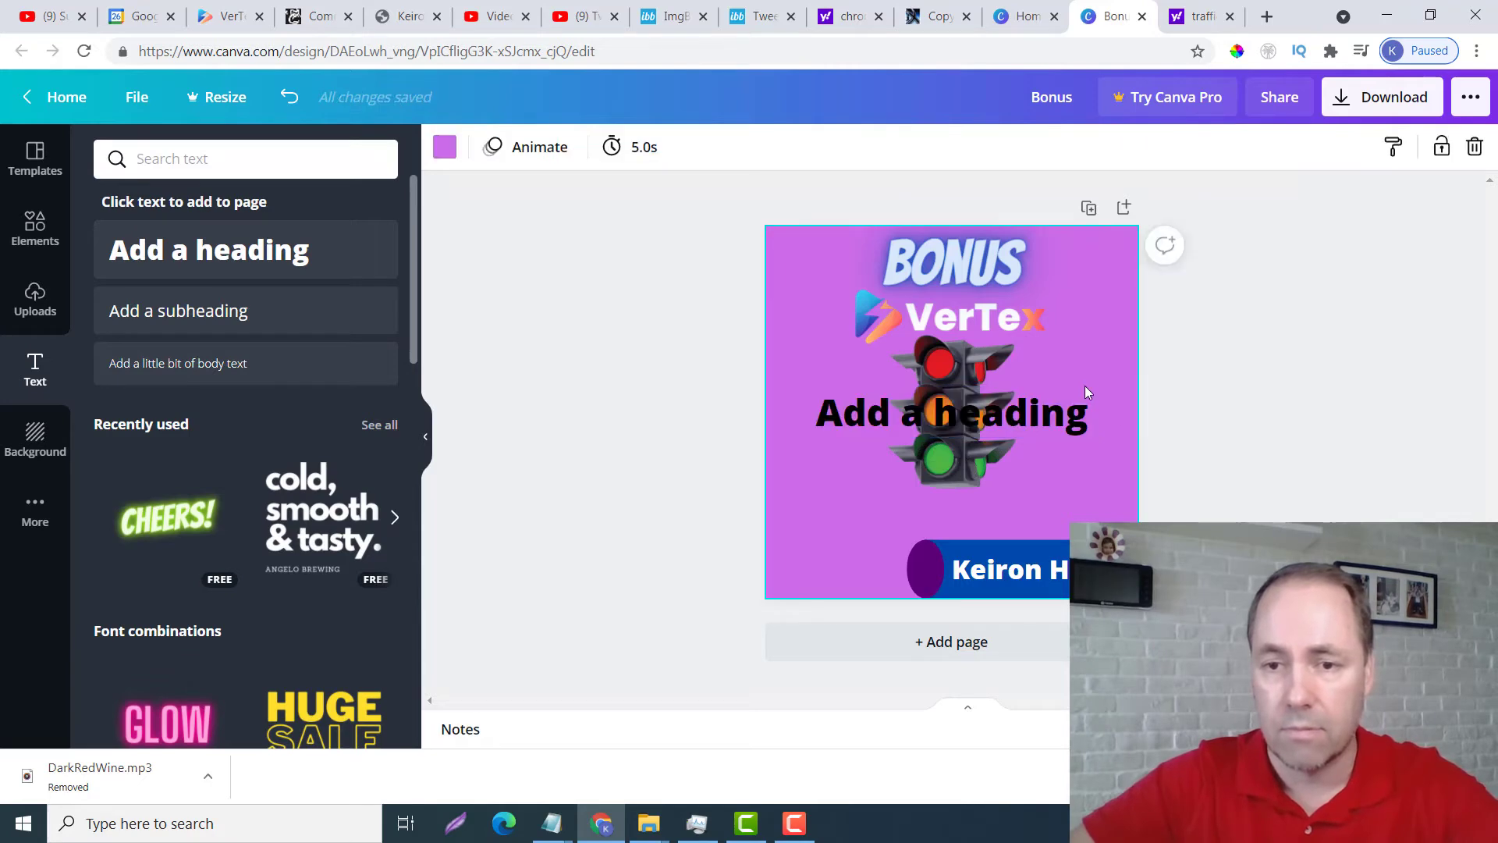
left_click_drag(1073, 412, 1084, 511)
Replace the heading's placeholder text with "Ultimate Traffic Hack" and shrink it to size 47.3 so it fits on one line
double_click(1084, 511)
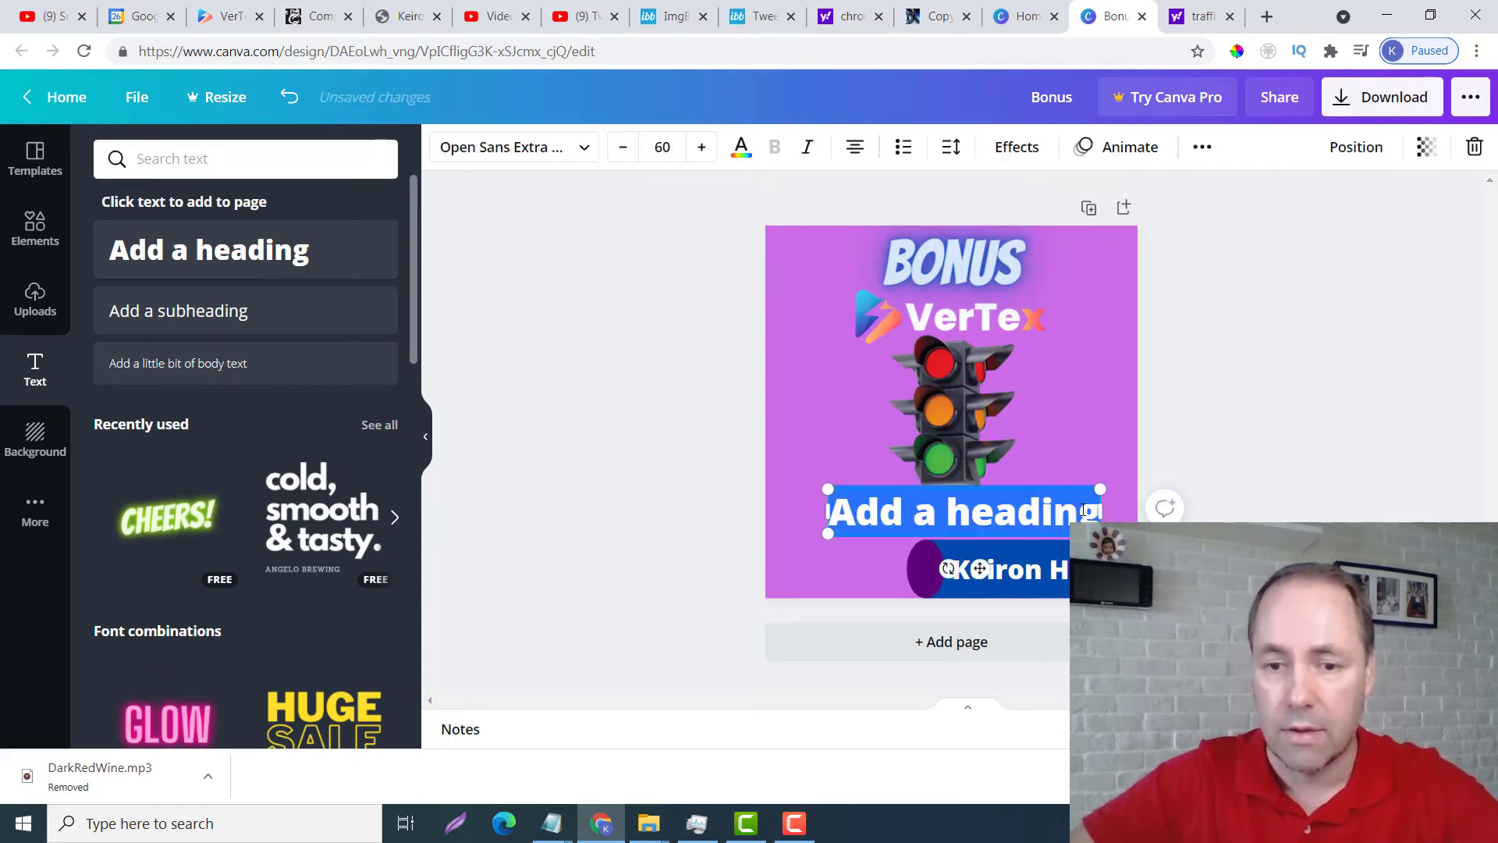
type("Ulti")
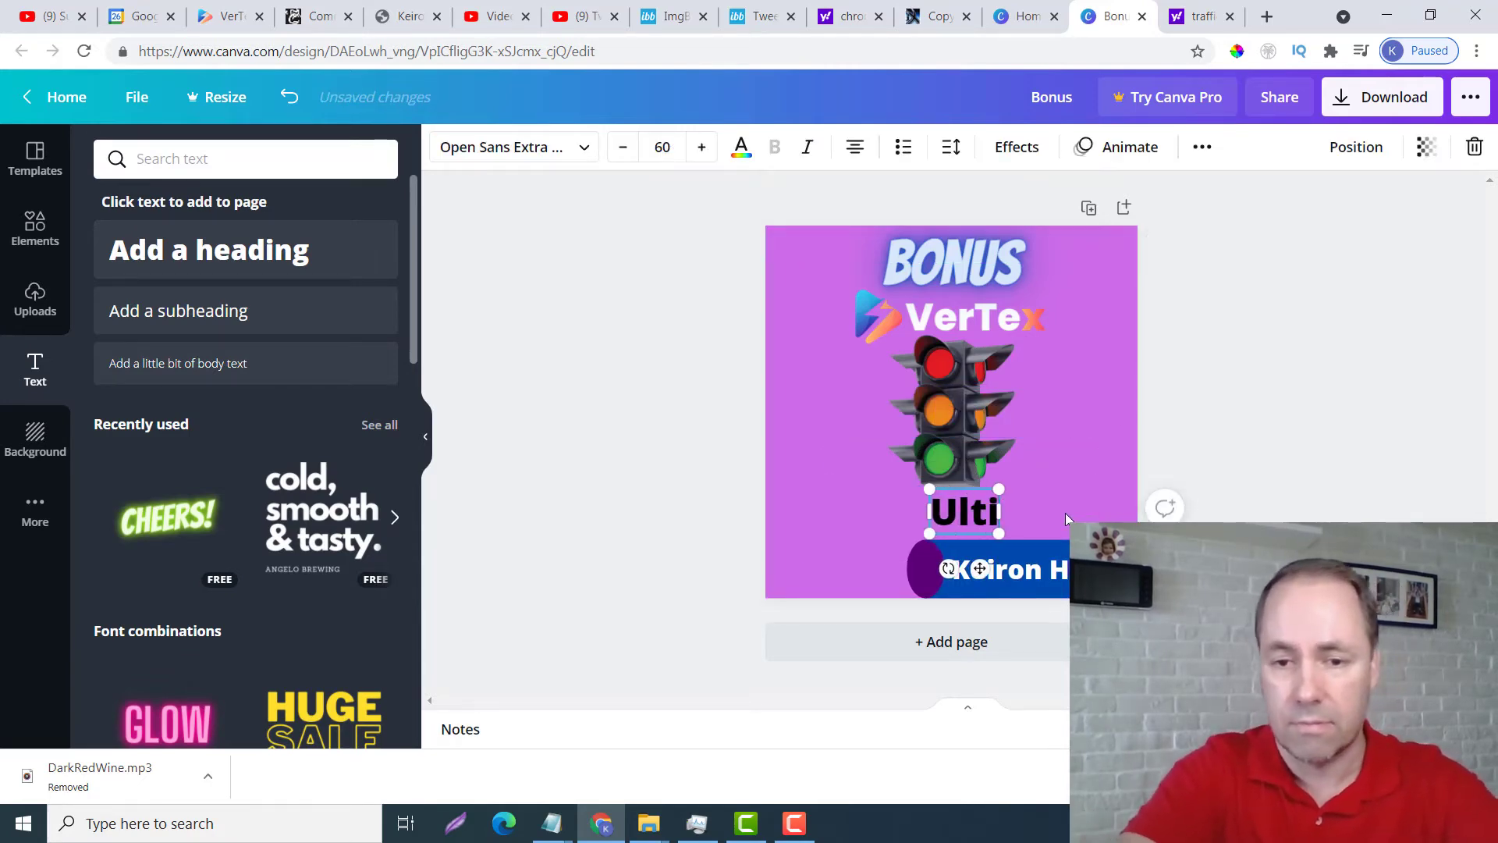
type("mate Tra")
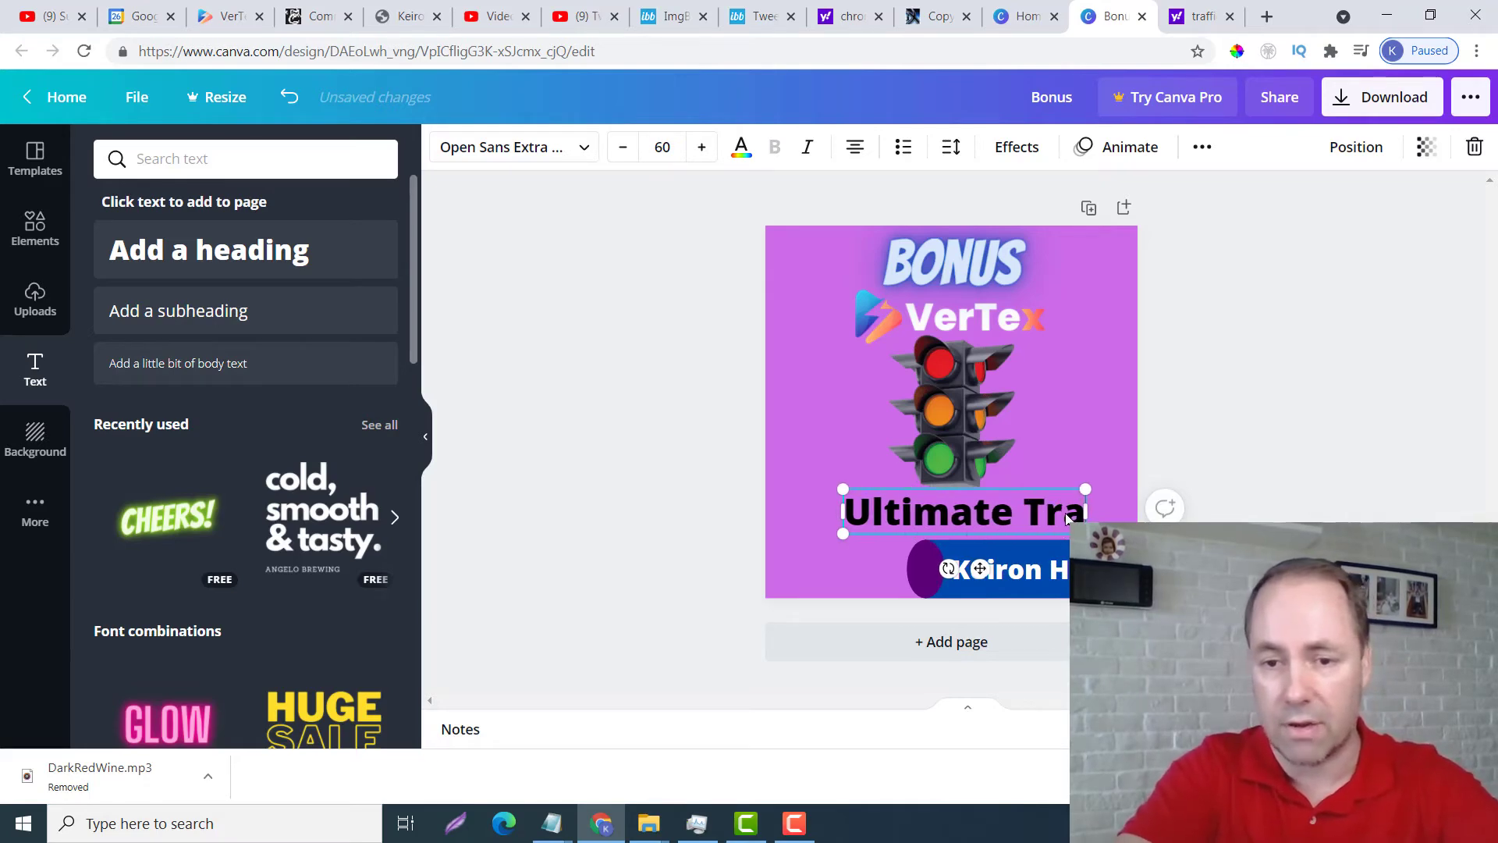
type("ffic Hak")
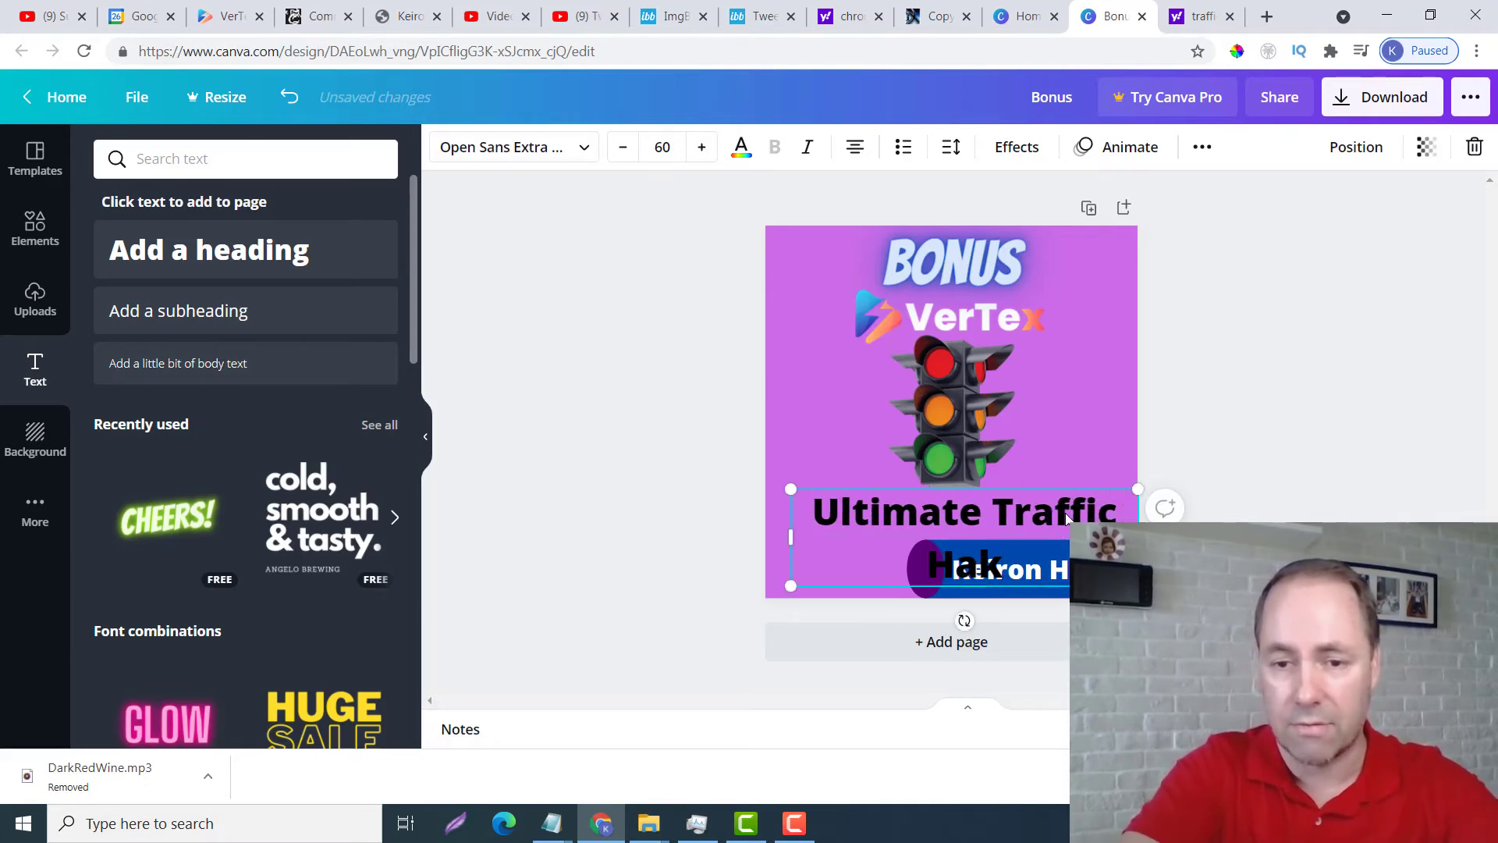
key("BackSpace")
type("ck")
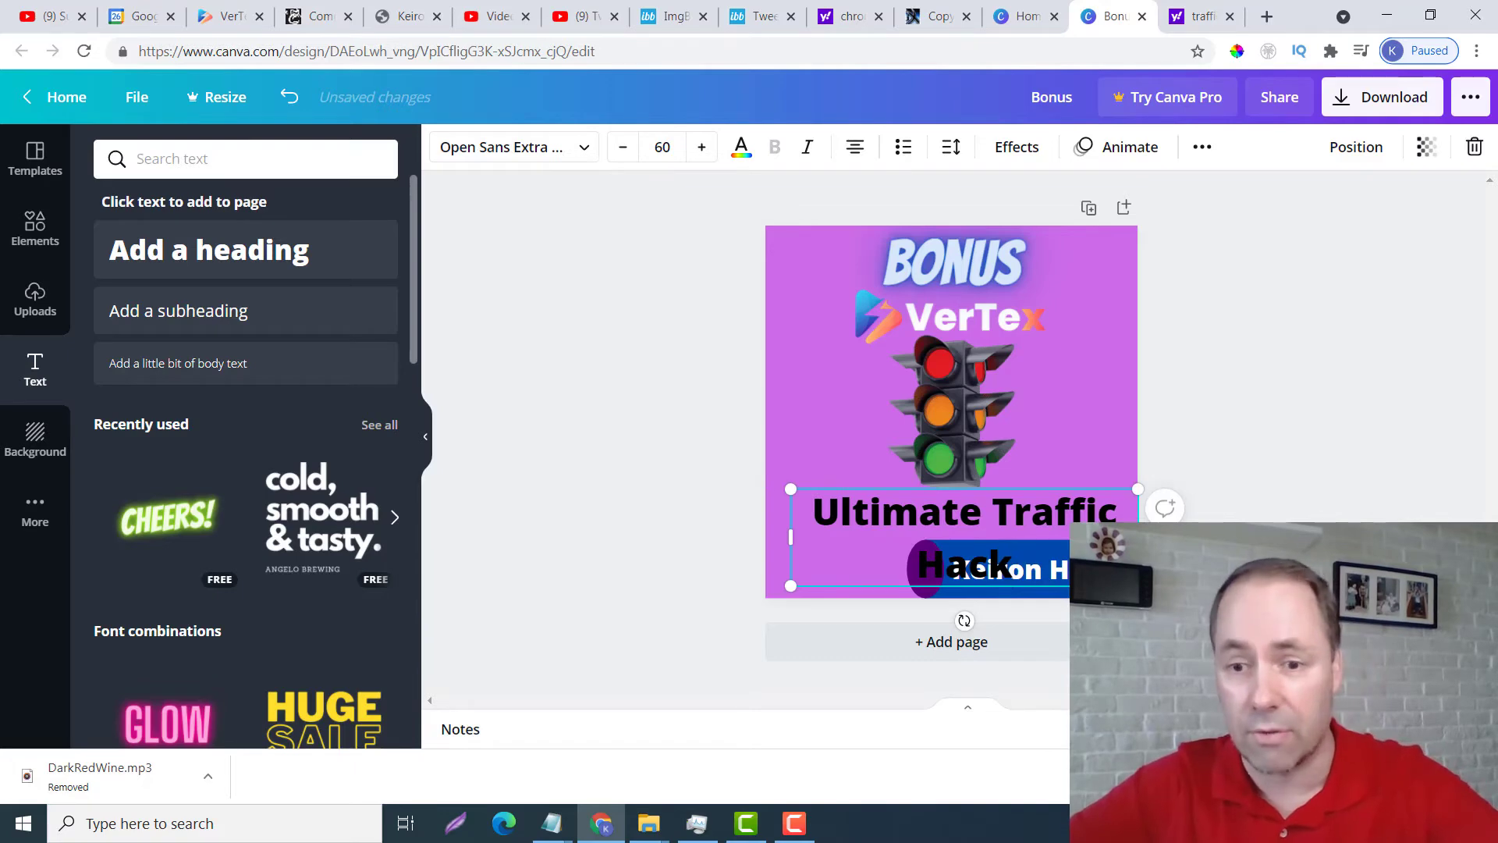
left_click_drag(1137, 585, 1055, 515)
left_click(1088, 474)
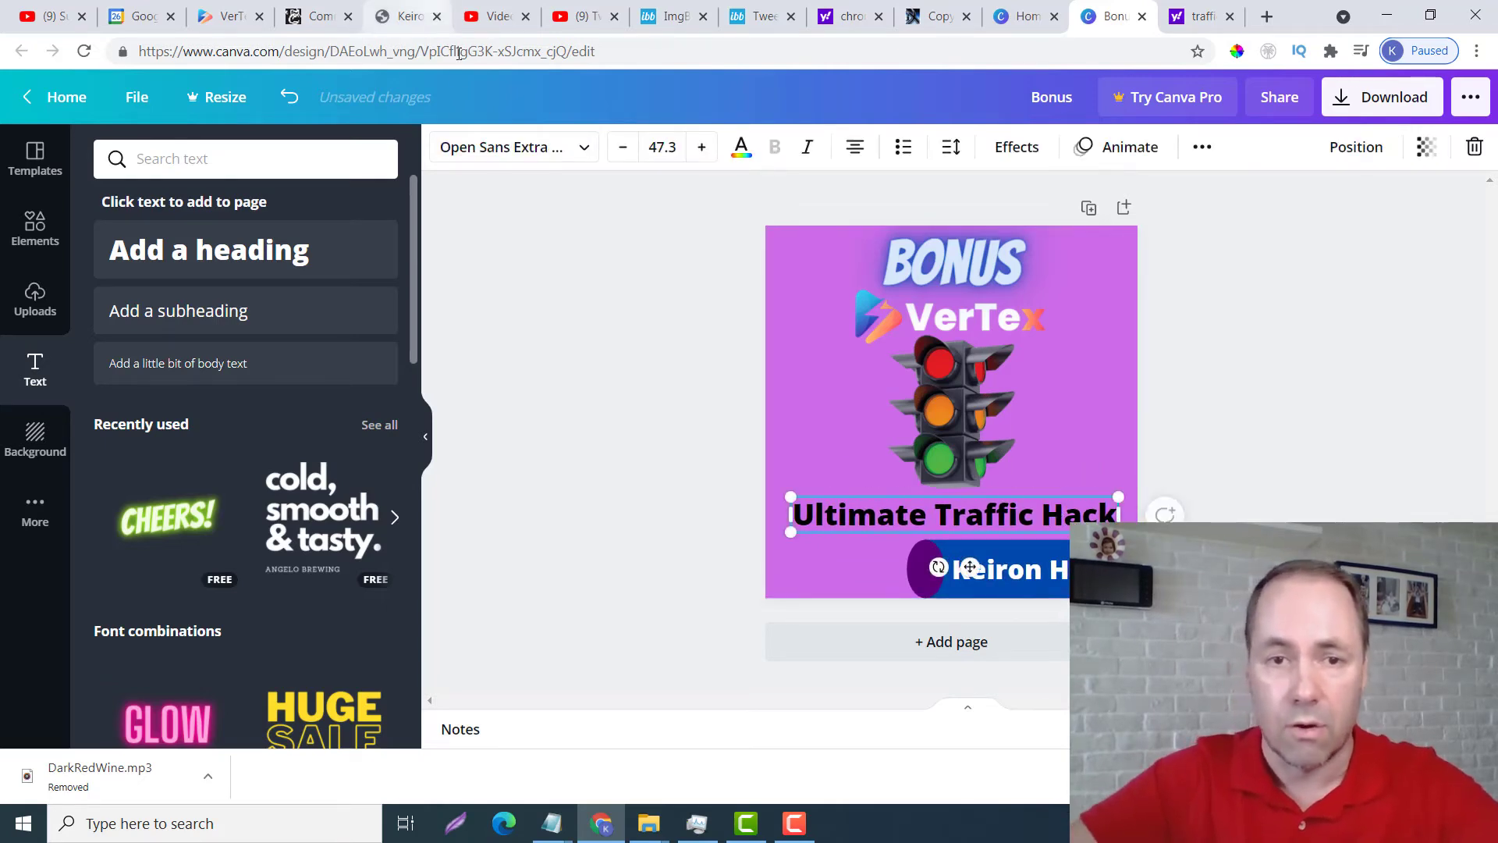
Set the Ultimate Traffic Hack text's font to Lovelo and widen its text box to fit one line
left_click(598, 149)
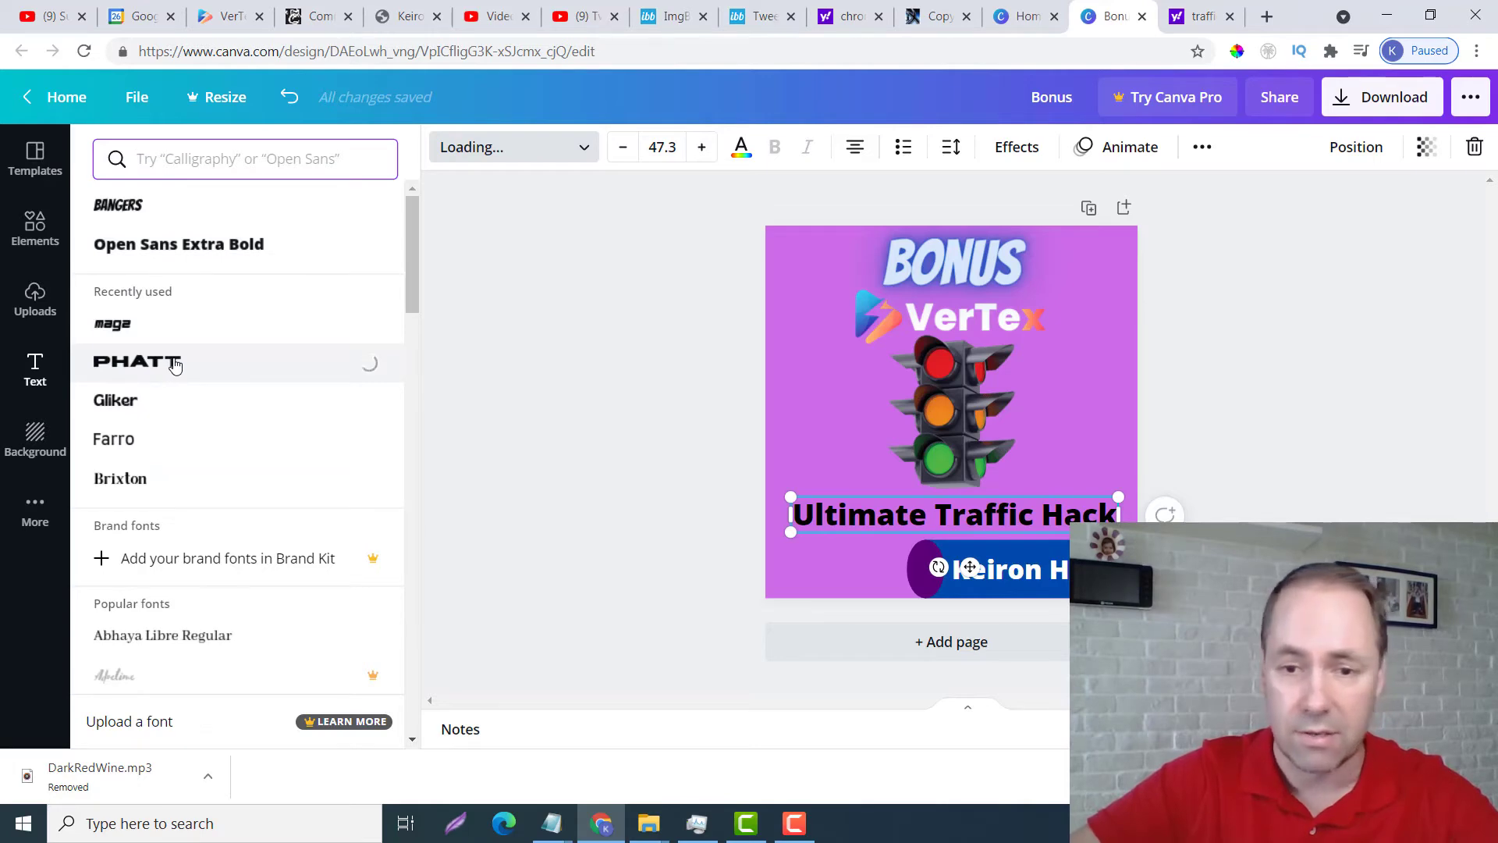
scroll(184, 382, "down", 7)
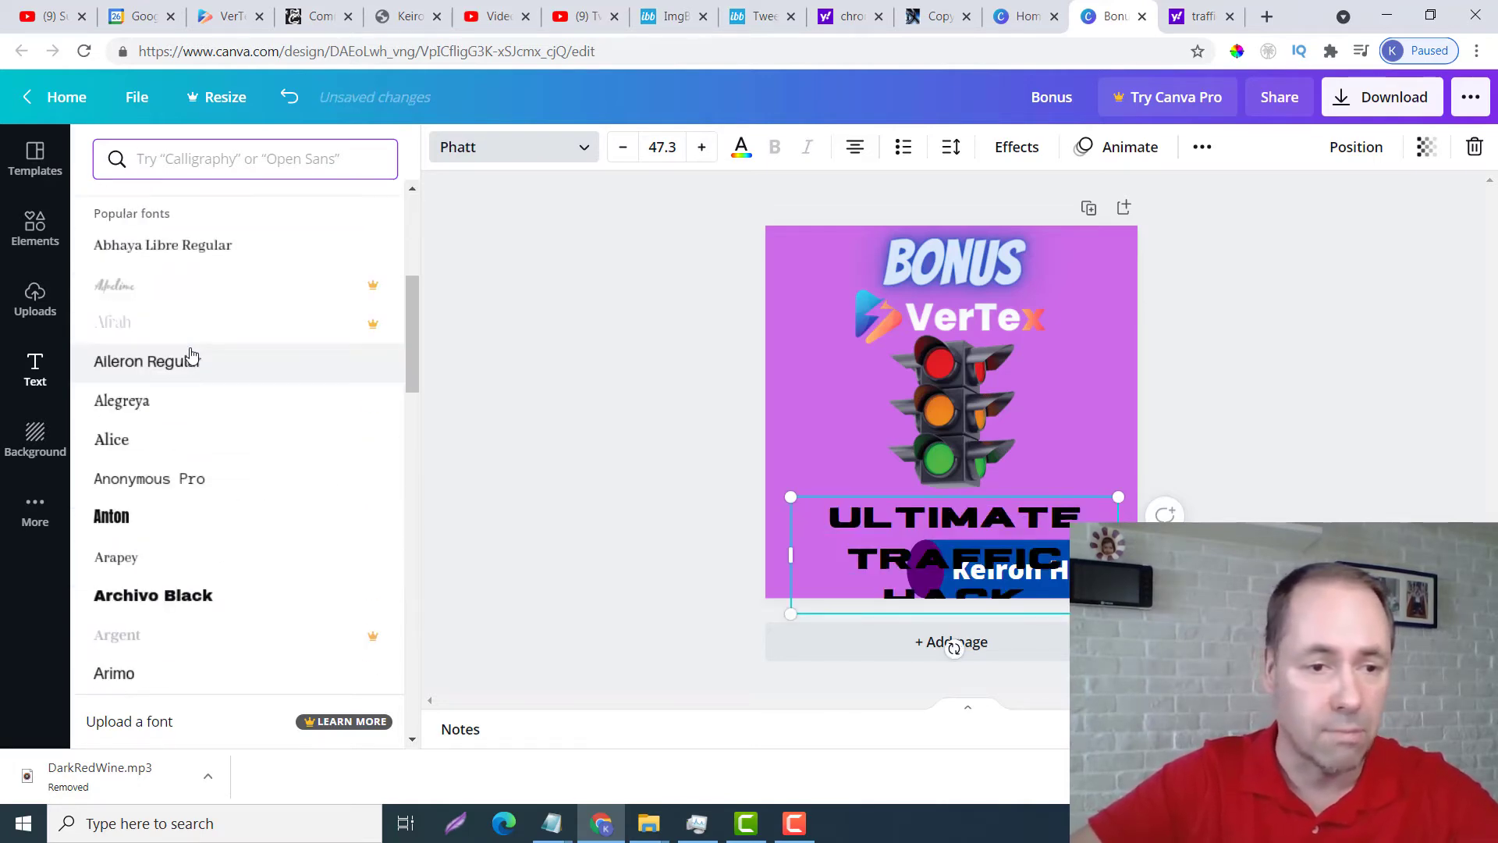
scroll(191, 402, "down", 15)
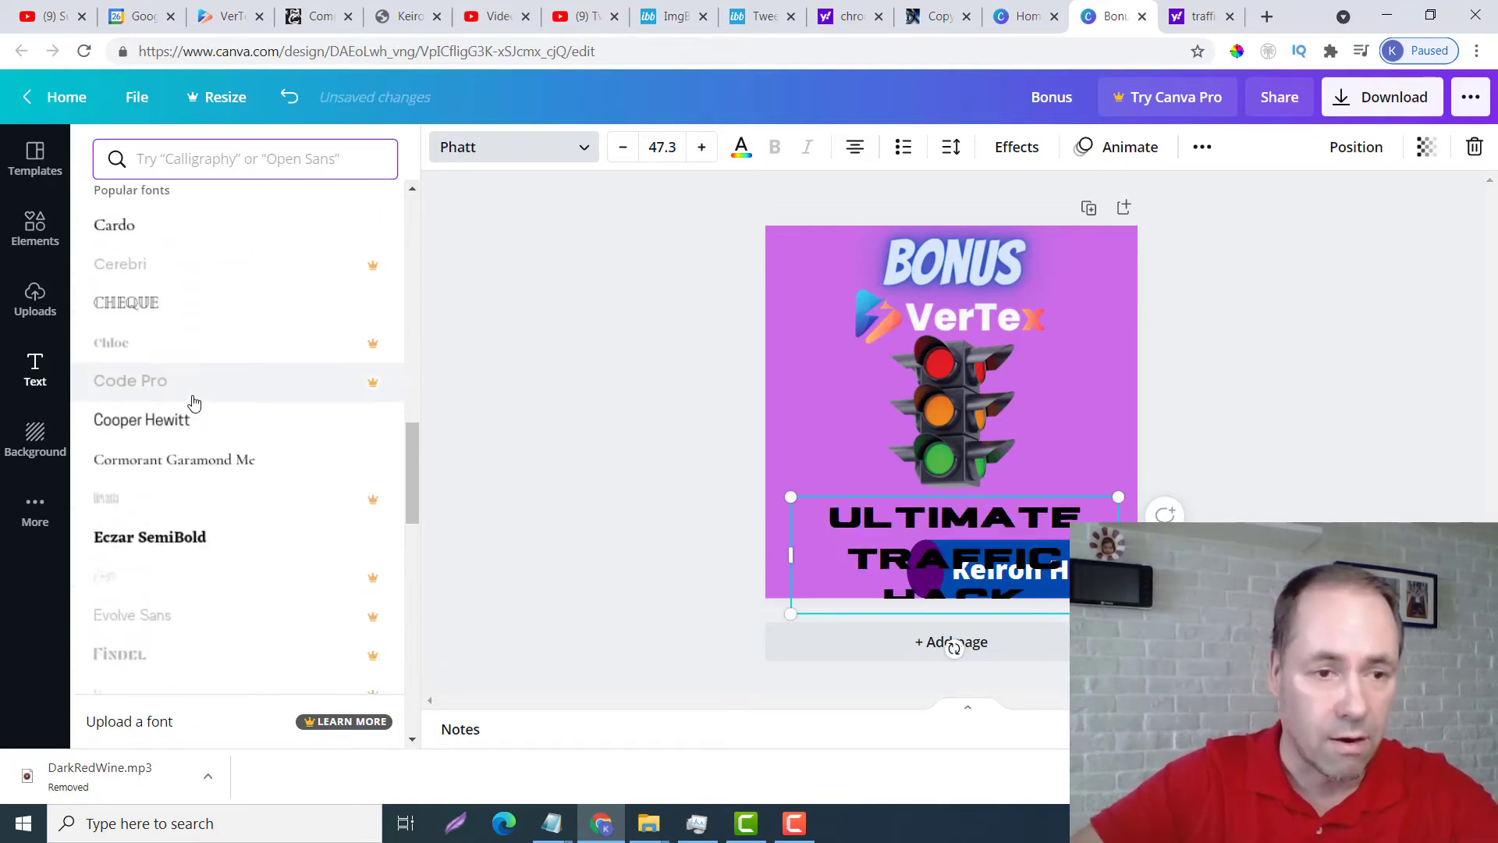
scroll(194, 402, "down", 6)
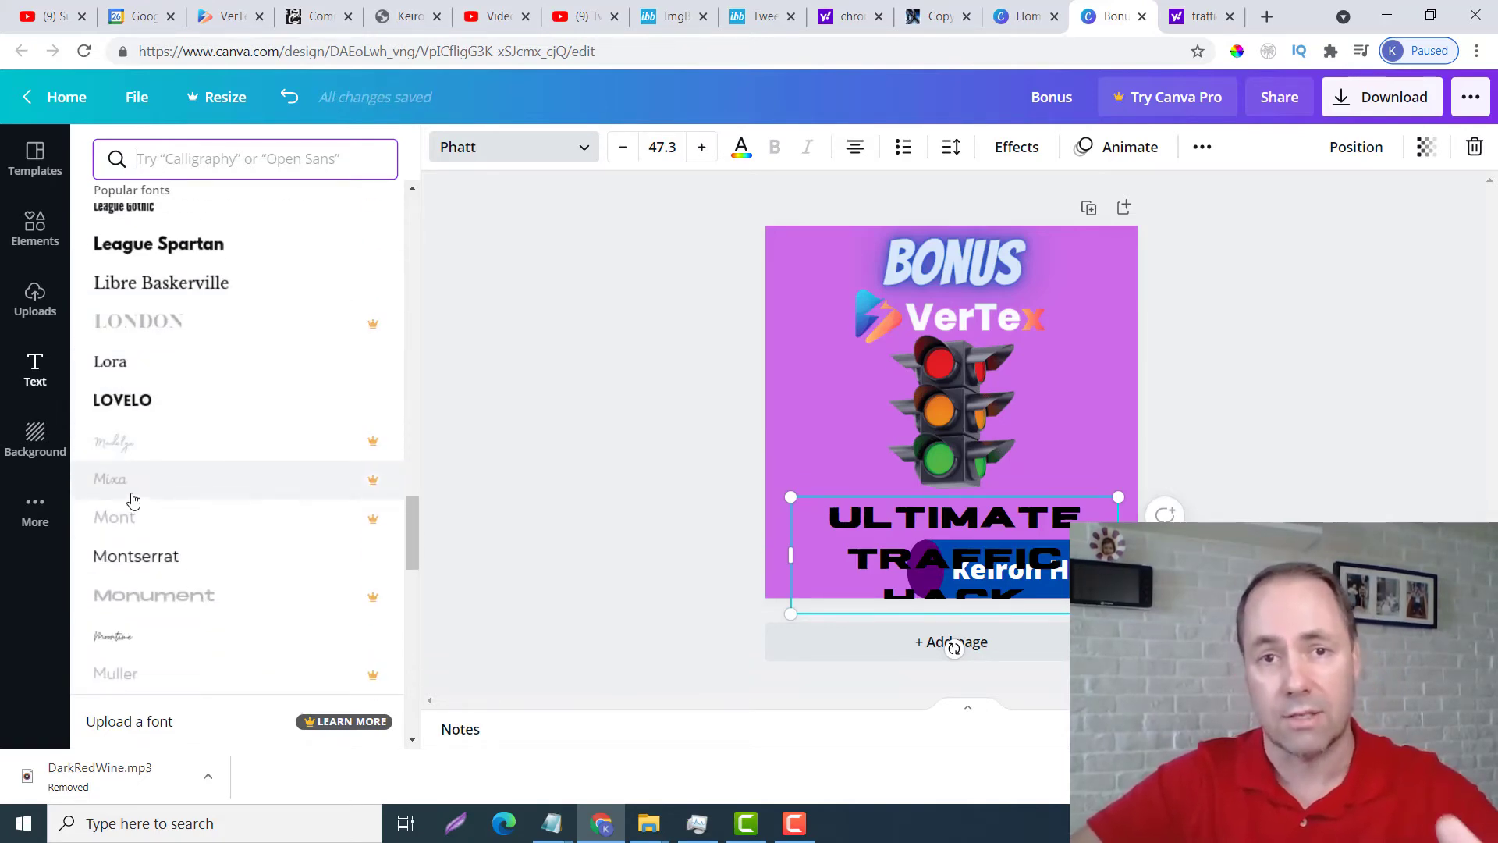
scroll(188, 454, "down", 1)
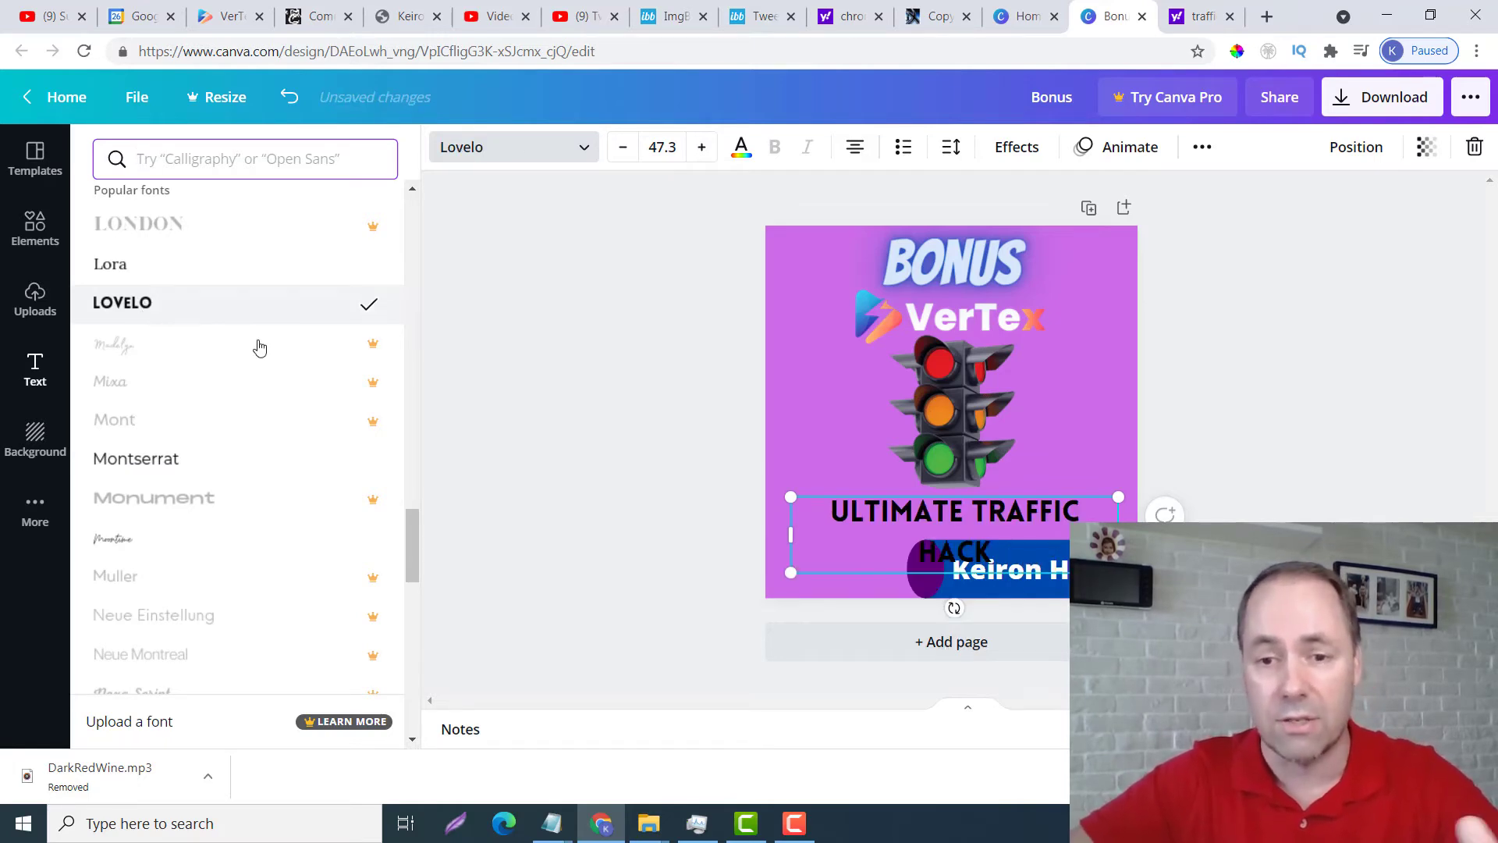
left_click_drag(1118, 534, 1061, 512)
Try red as the Ultimate Traffic Hack text colour and set it back to black
left_click(741, 148)
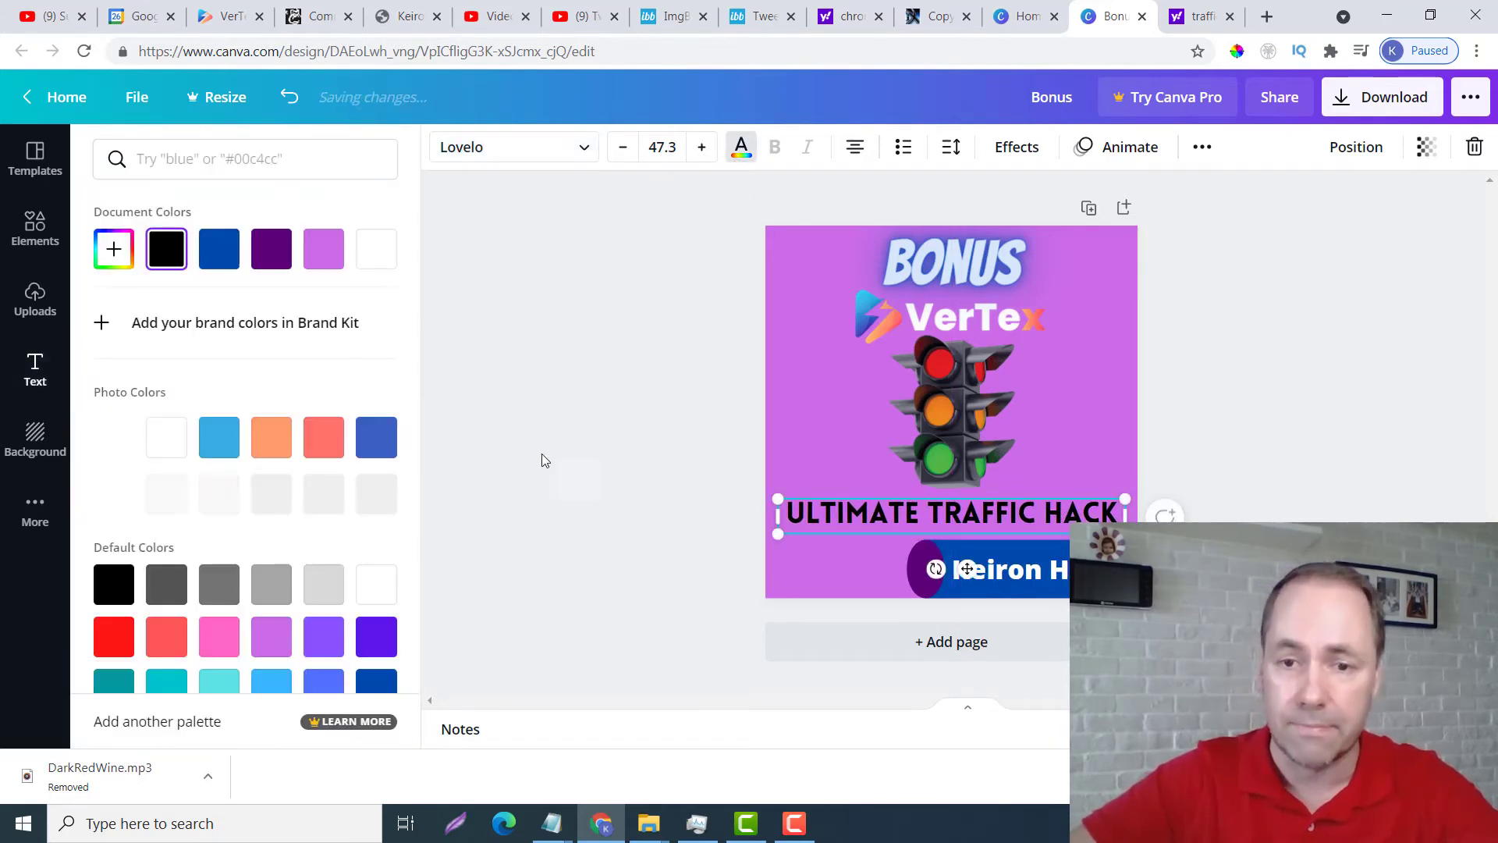
left_click(114, 636)
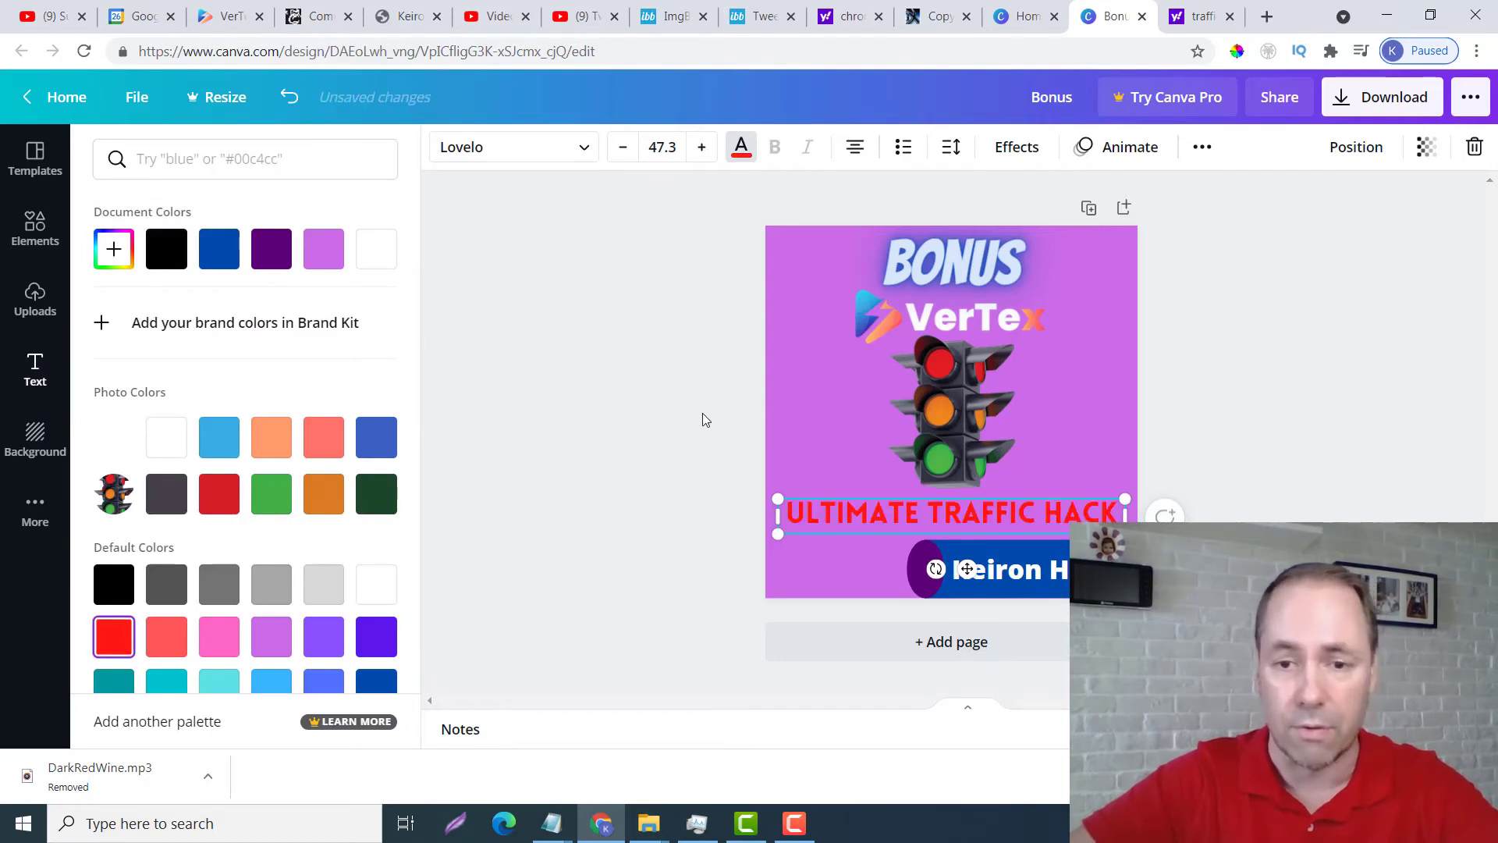
scroll(187, 550, "down", 2)
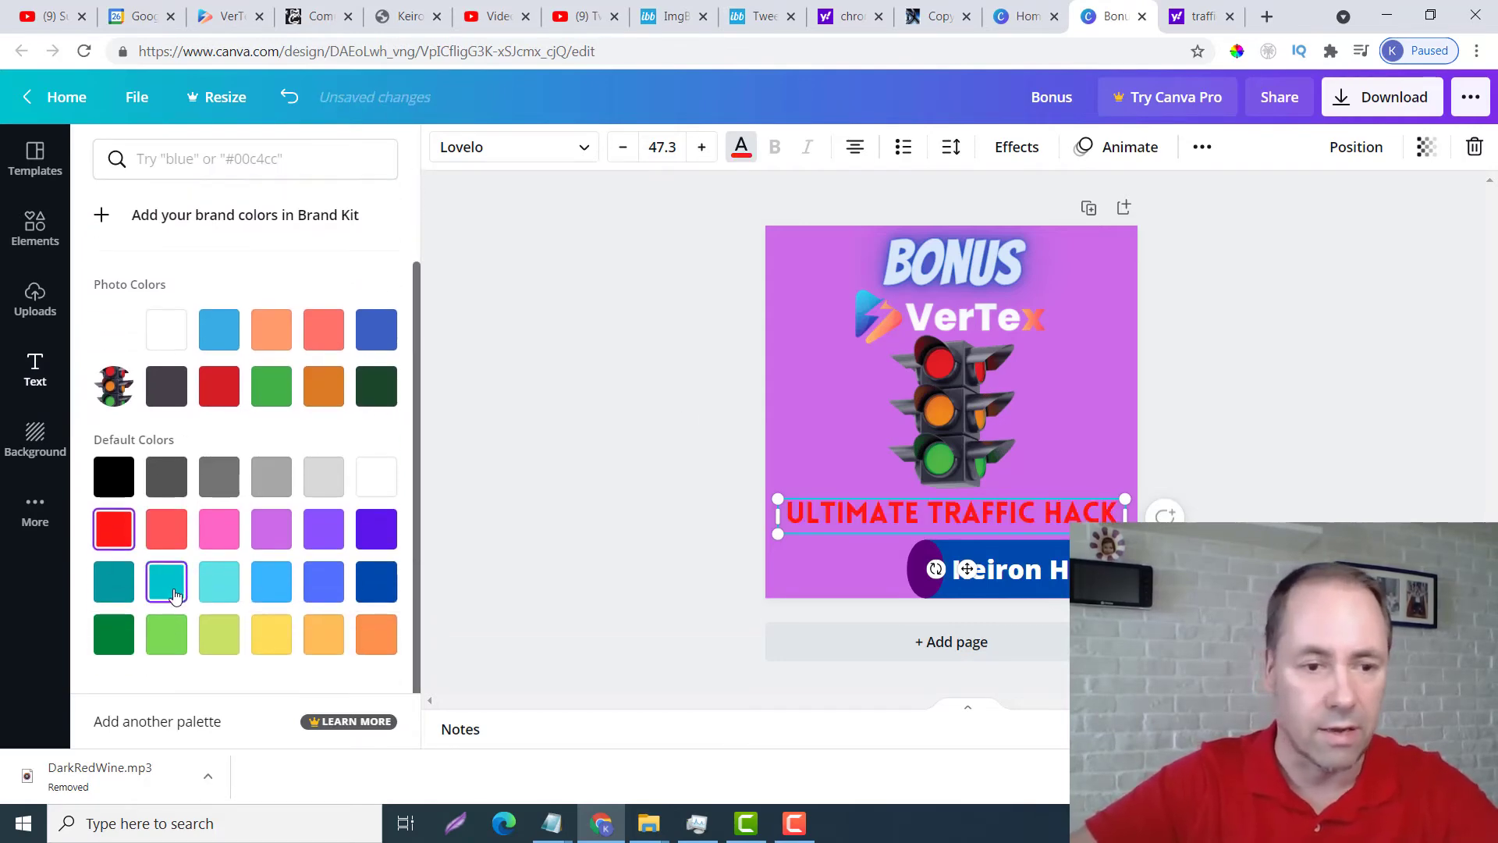
scroll(349, 410, "up", 2)
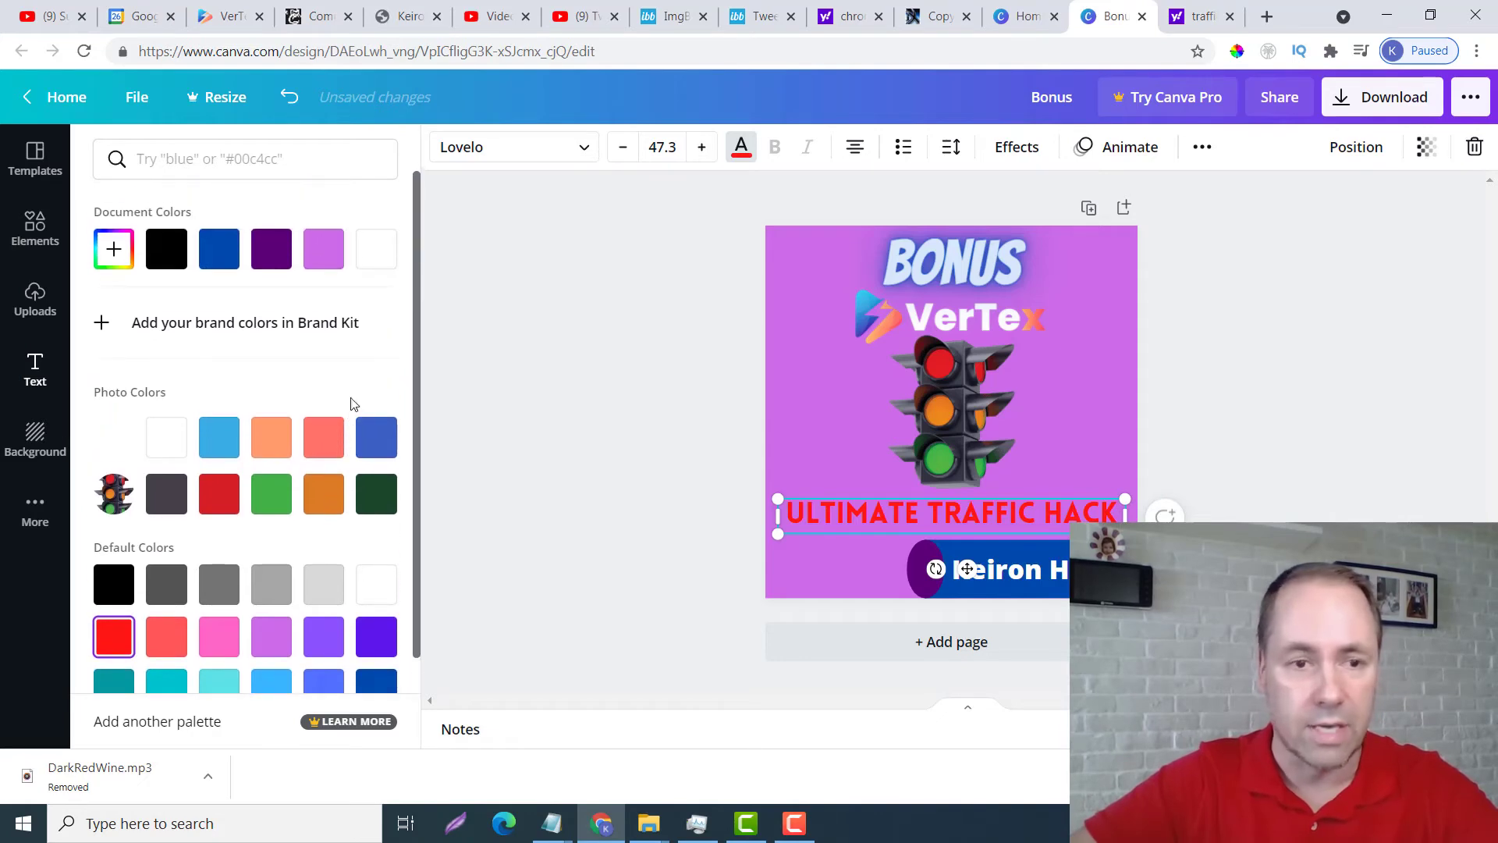
left_click(170, 246)
left_click(826, 479)
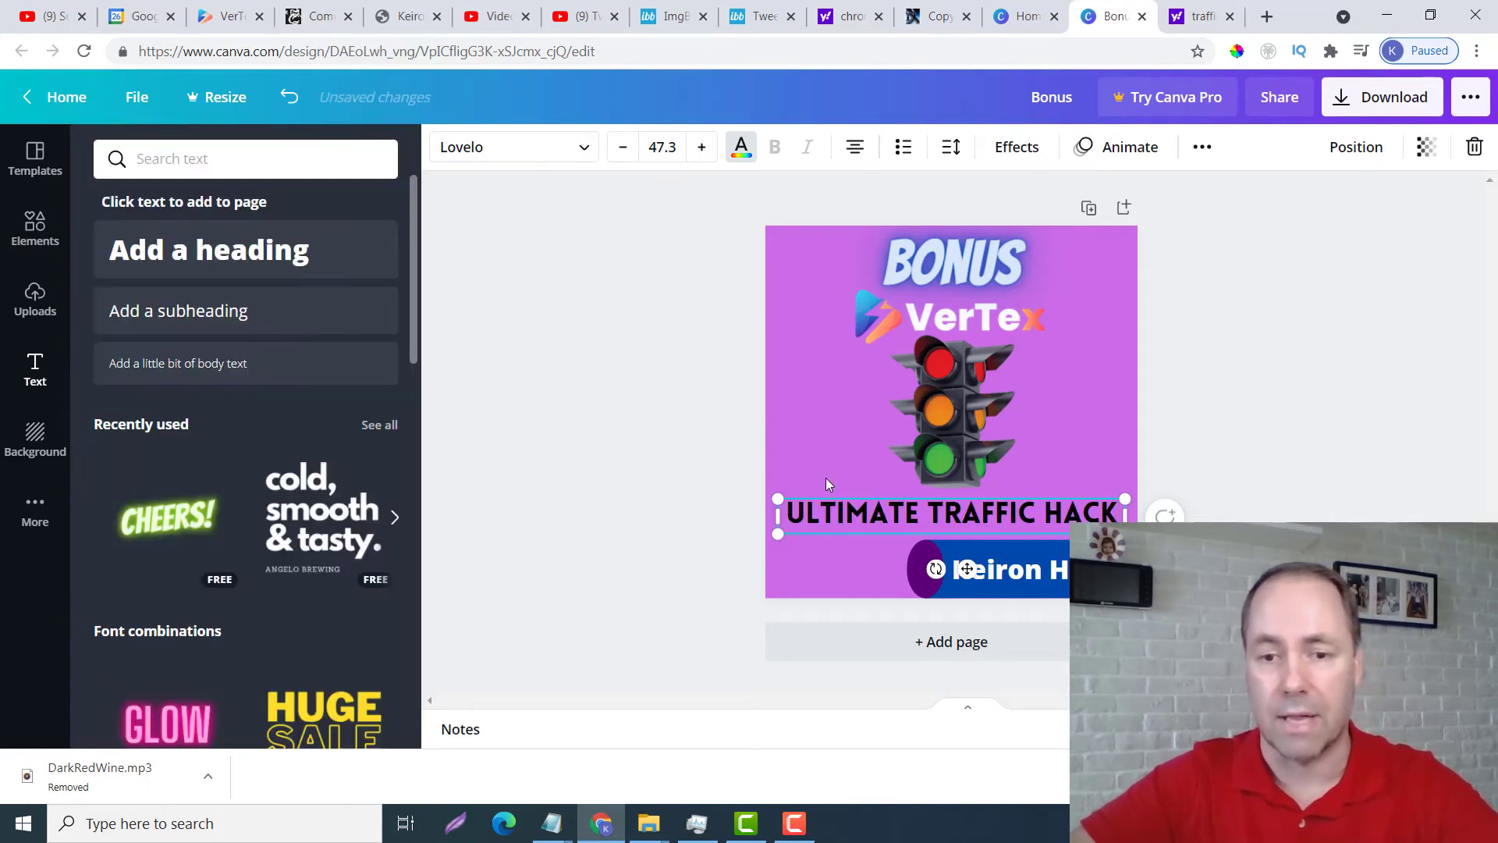
left_click(827, 454)
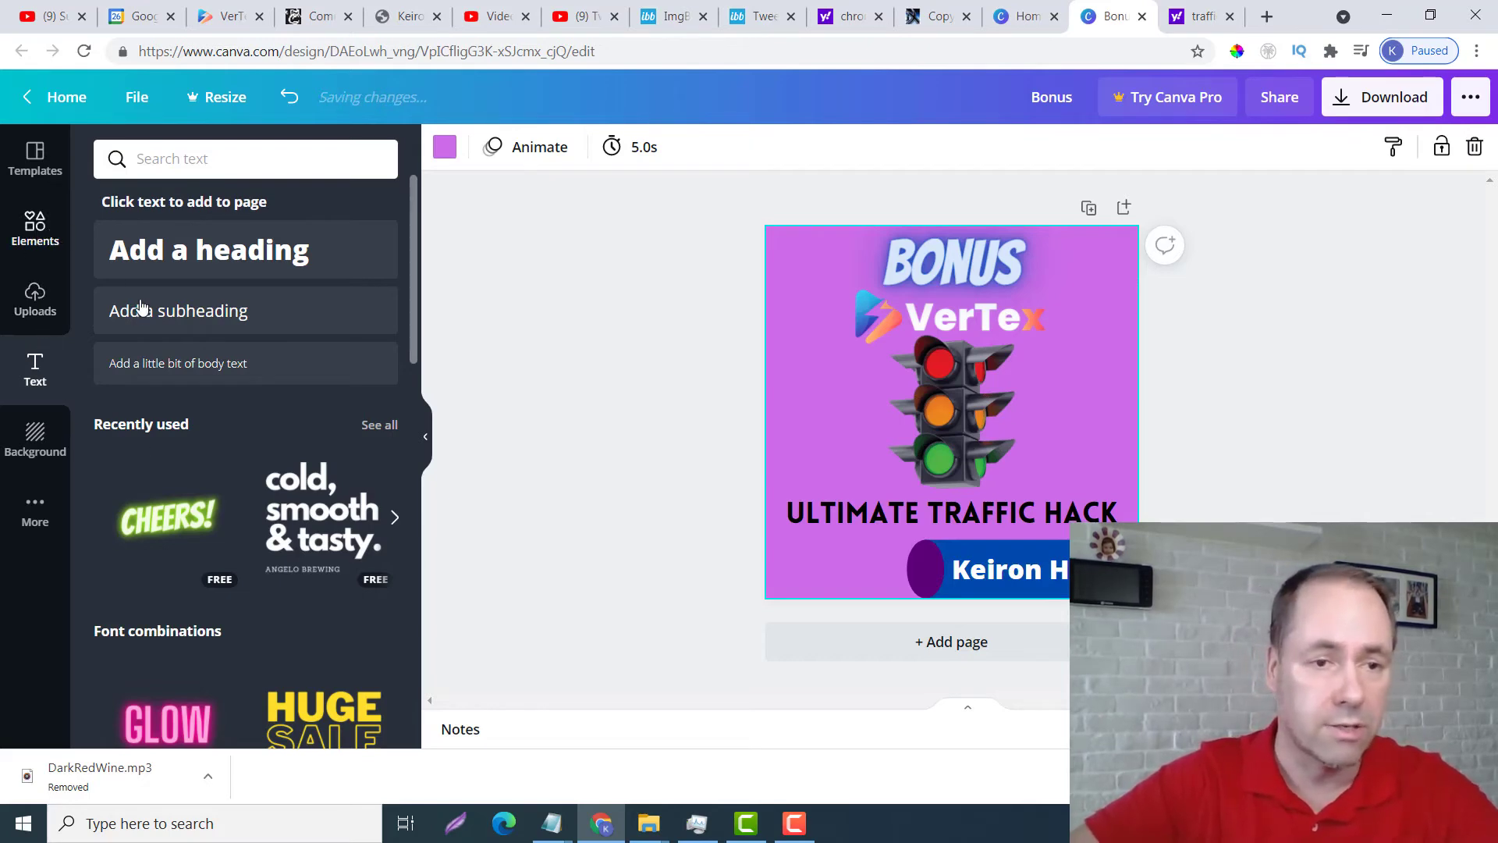
Insert a rounded square with a shadow edge from the Lines & Shapes elements onto the page
left_click(35, 227)
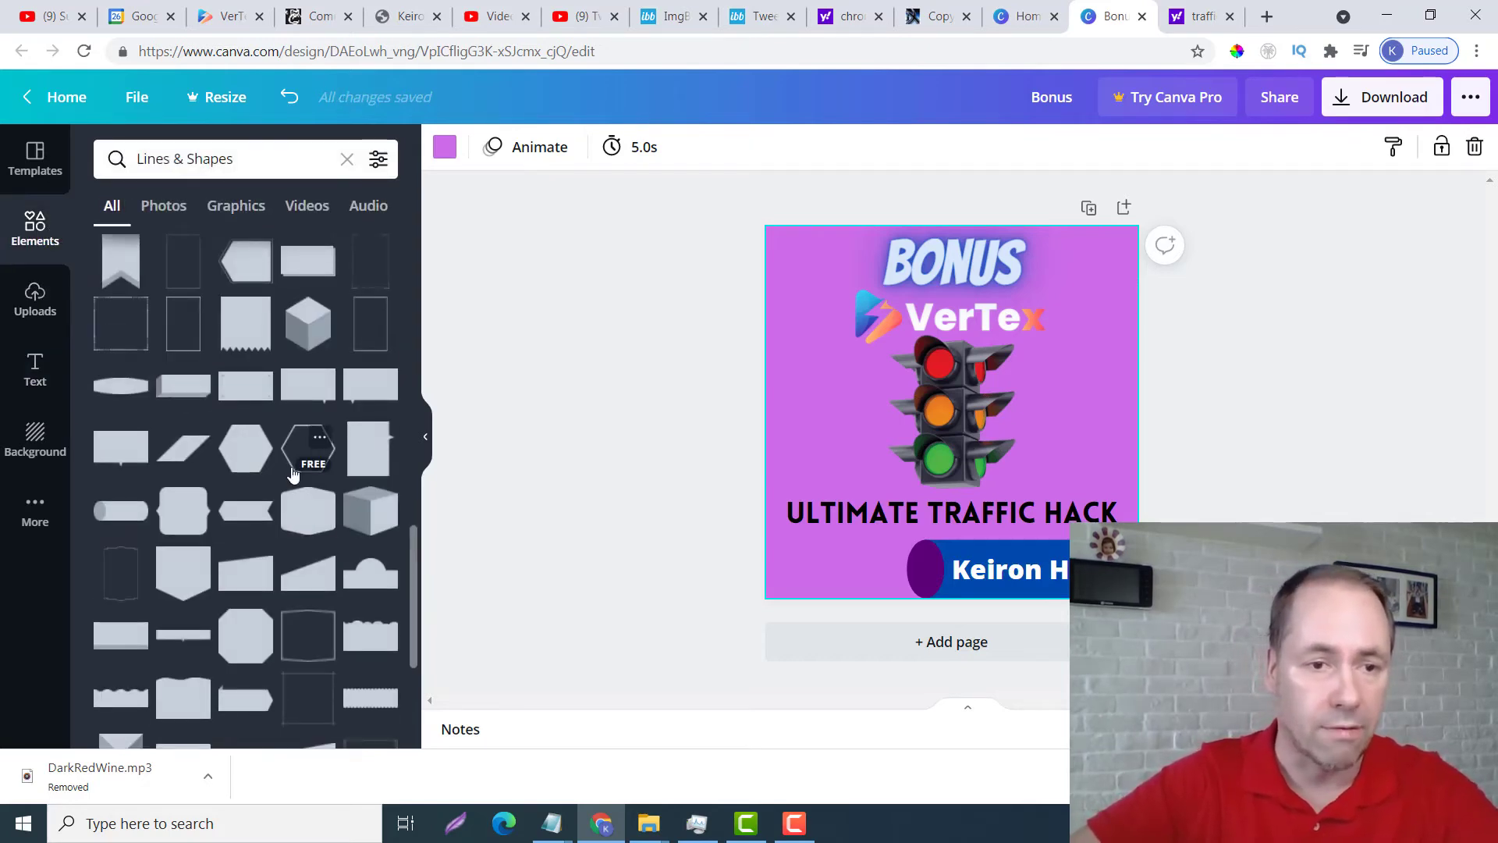
scroll(304, 445, "up", 10)
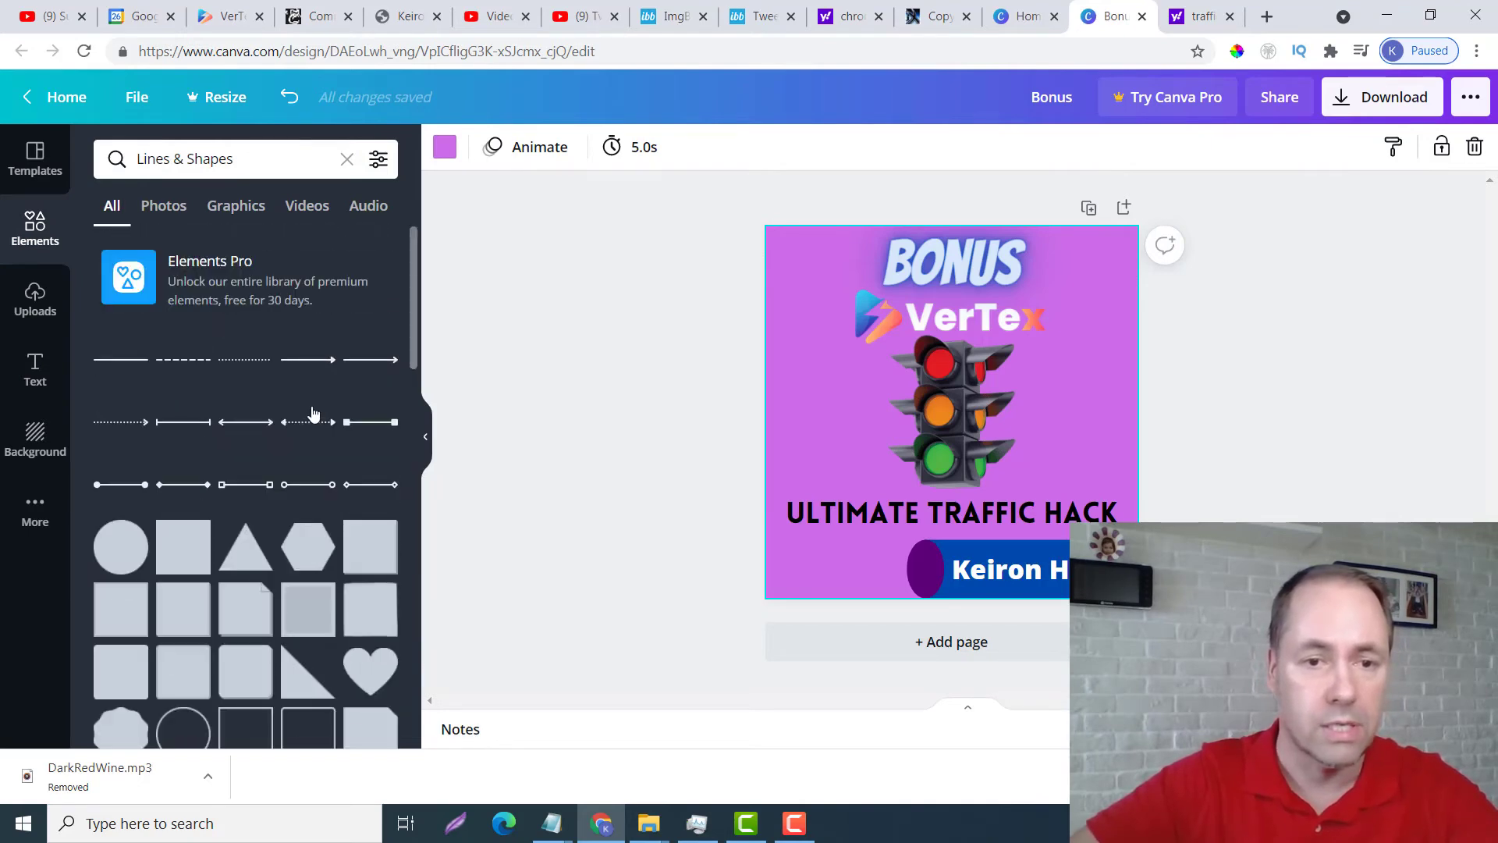
scroll(312, 414, "down", 3)
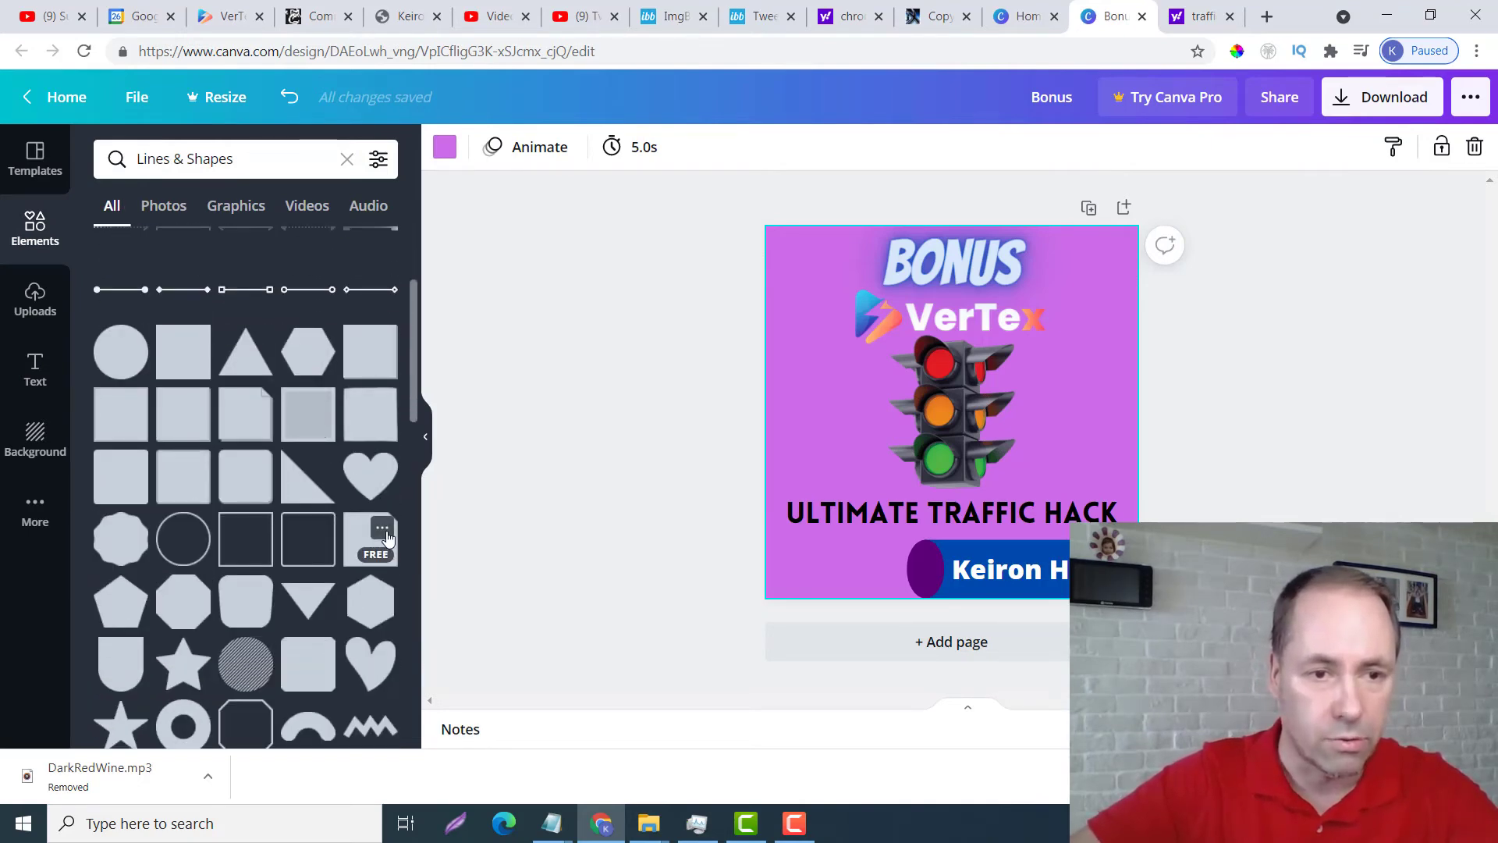
scroll(387, 539, "down", 3)
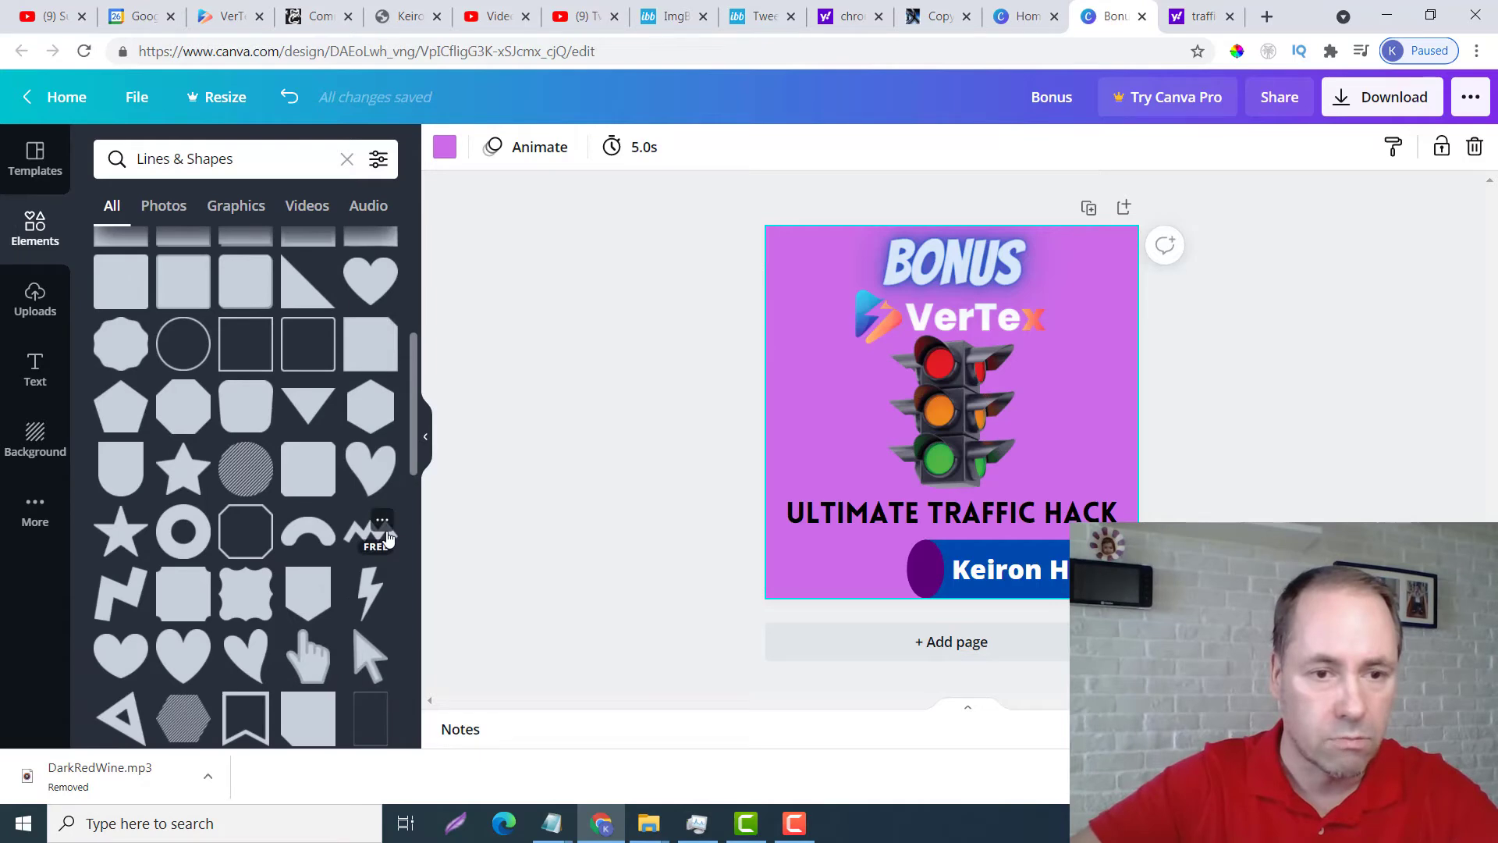
scroll(388, 538, "up", 2)
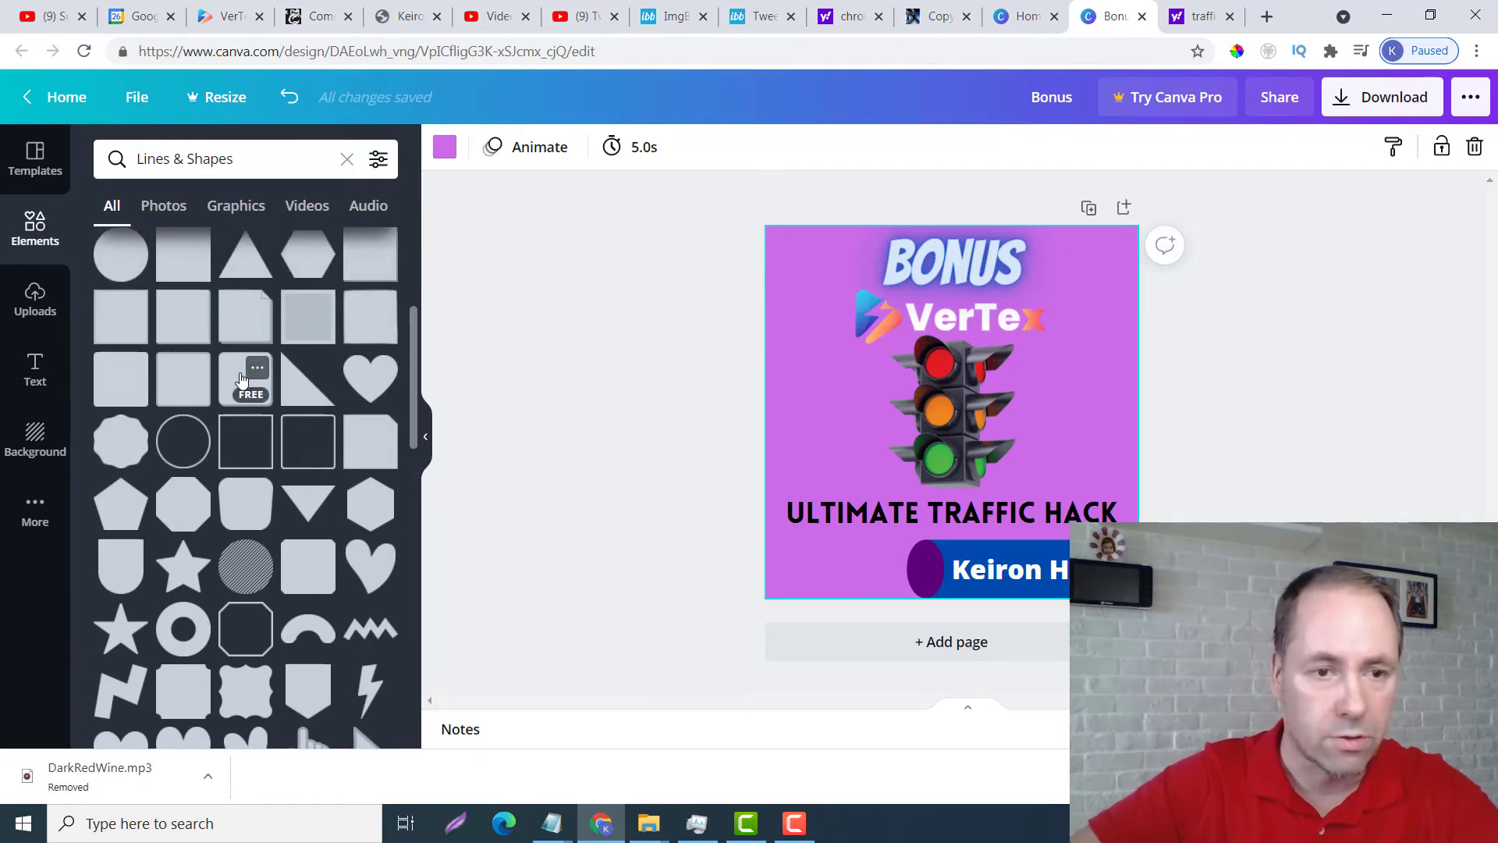
left_click(284, 395)
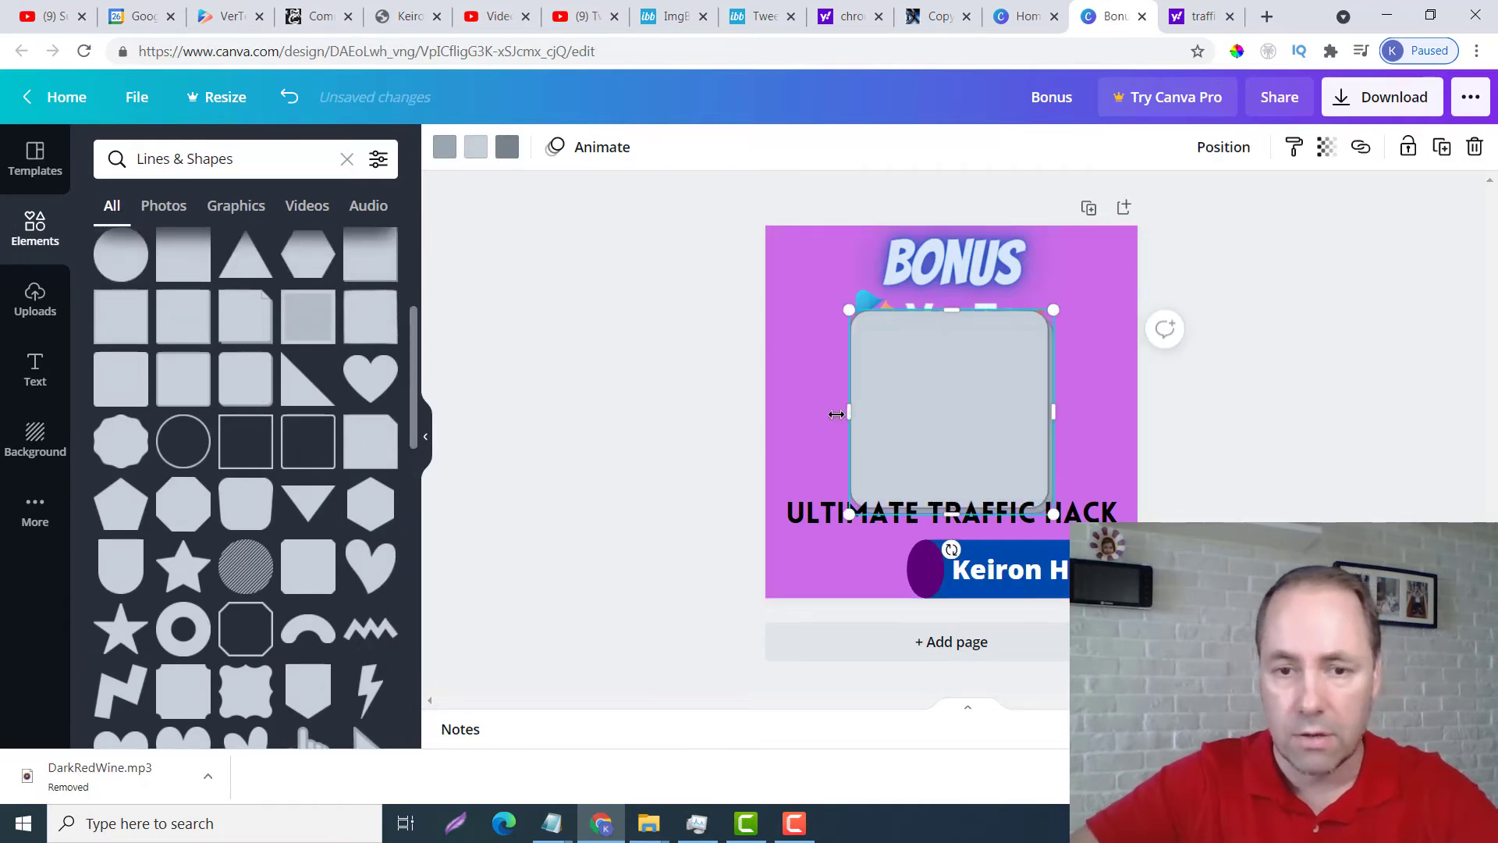
Widen the rounded shape to nearly the page width, flatten it into a bar and place it behind the Ultimate Traffic Hack text
left_click_drag(837, 414, 766, 413)
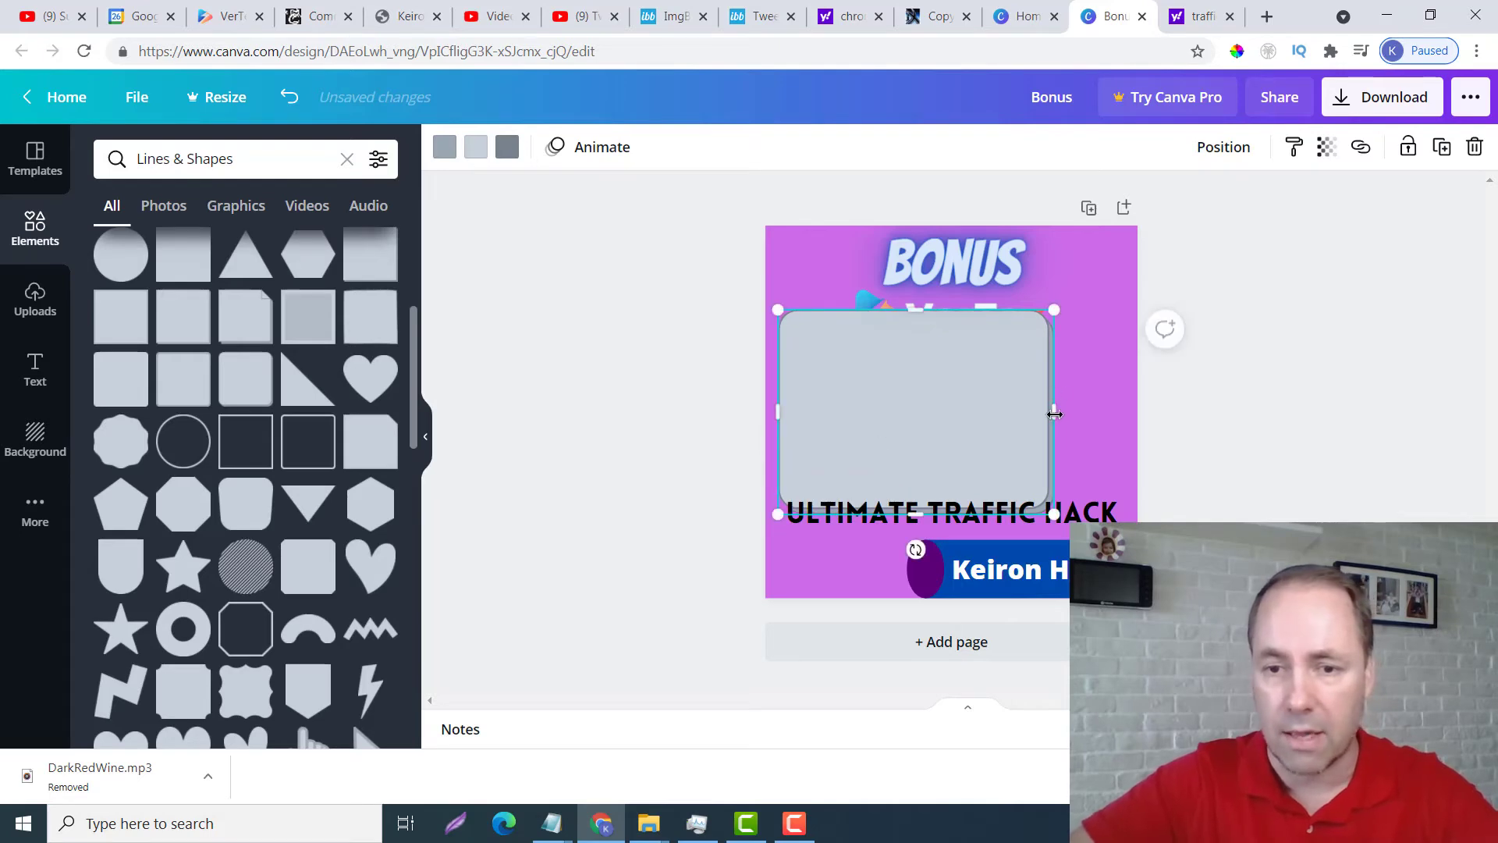
left_click_drag(1054, 413, 1125, 413)
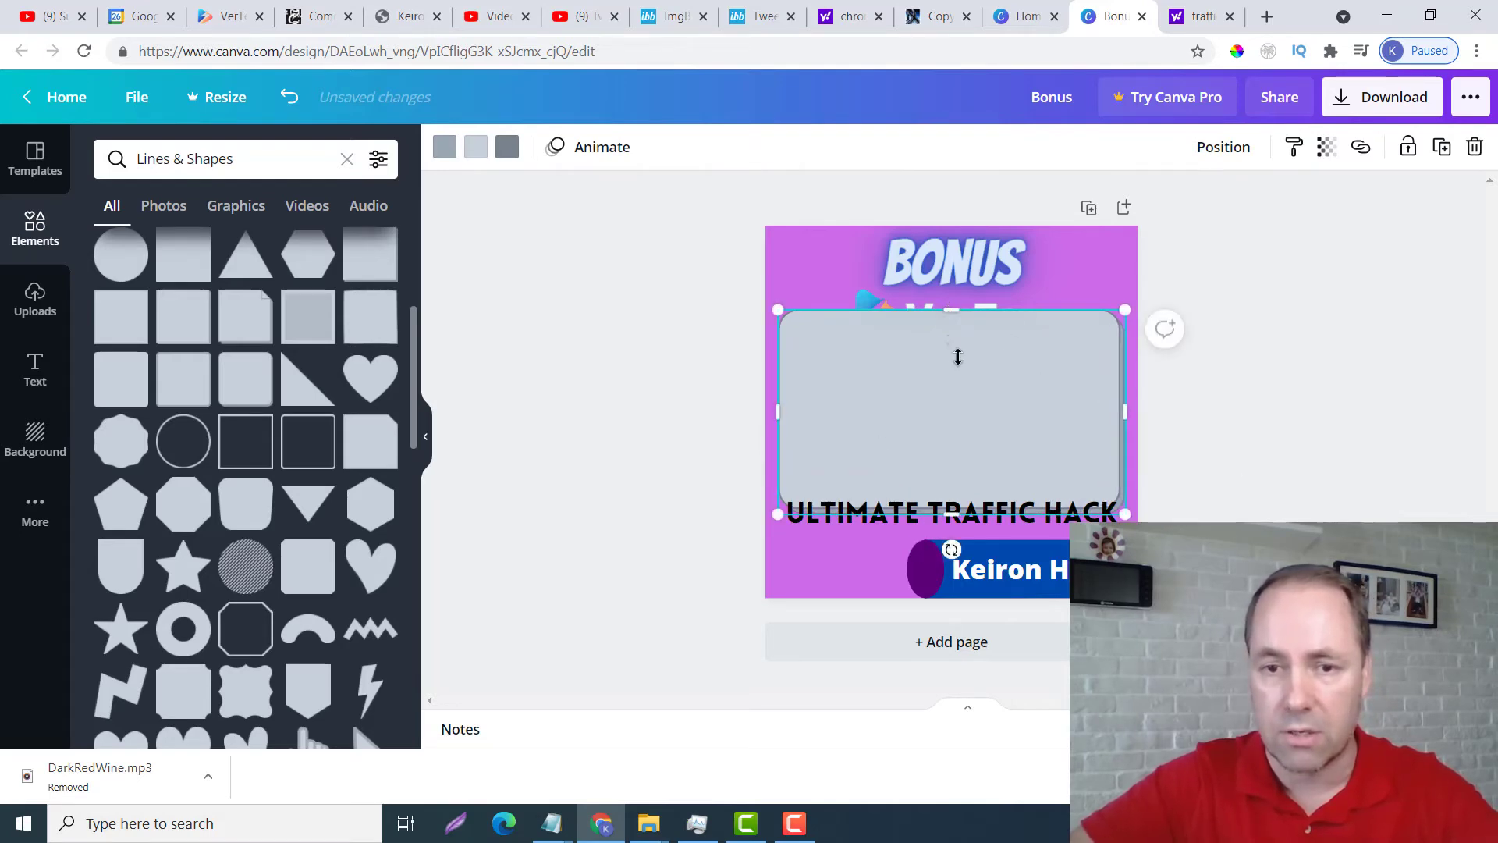
left_click_drag(958, 356, 1008, 481)
Centre the traffic light between the logo and the title bar, and shrink the presenter name banner's shape slightly
left_click(987, 427)
left_click_drag(958, 415, 963, 420)
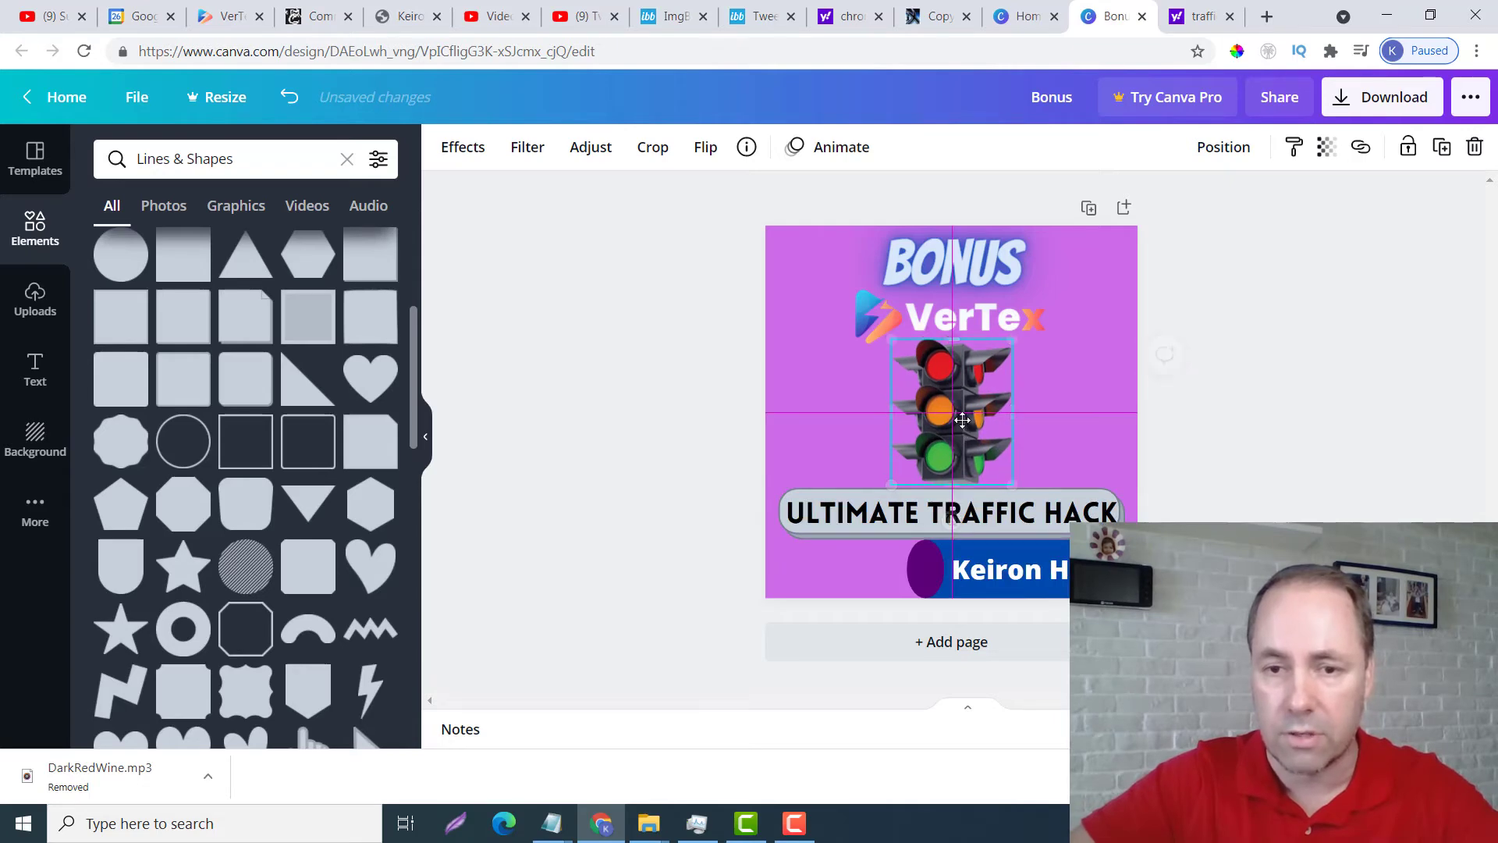
left_click(1092, 568)
left_click(1092, 585)
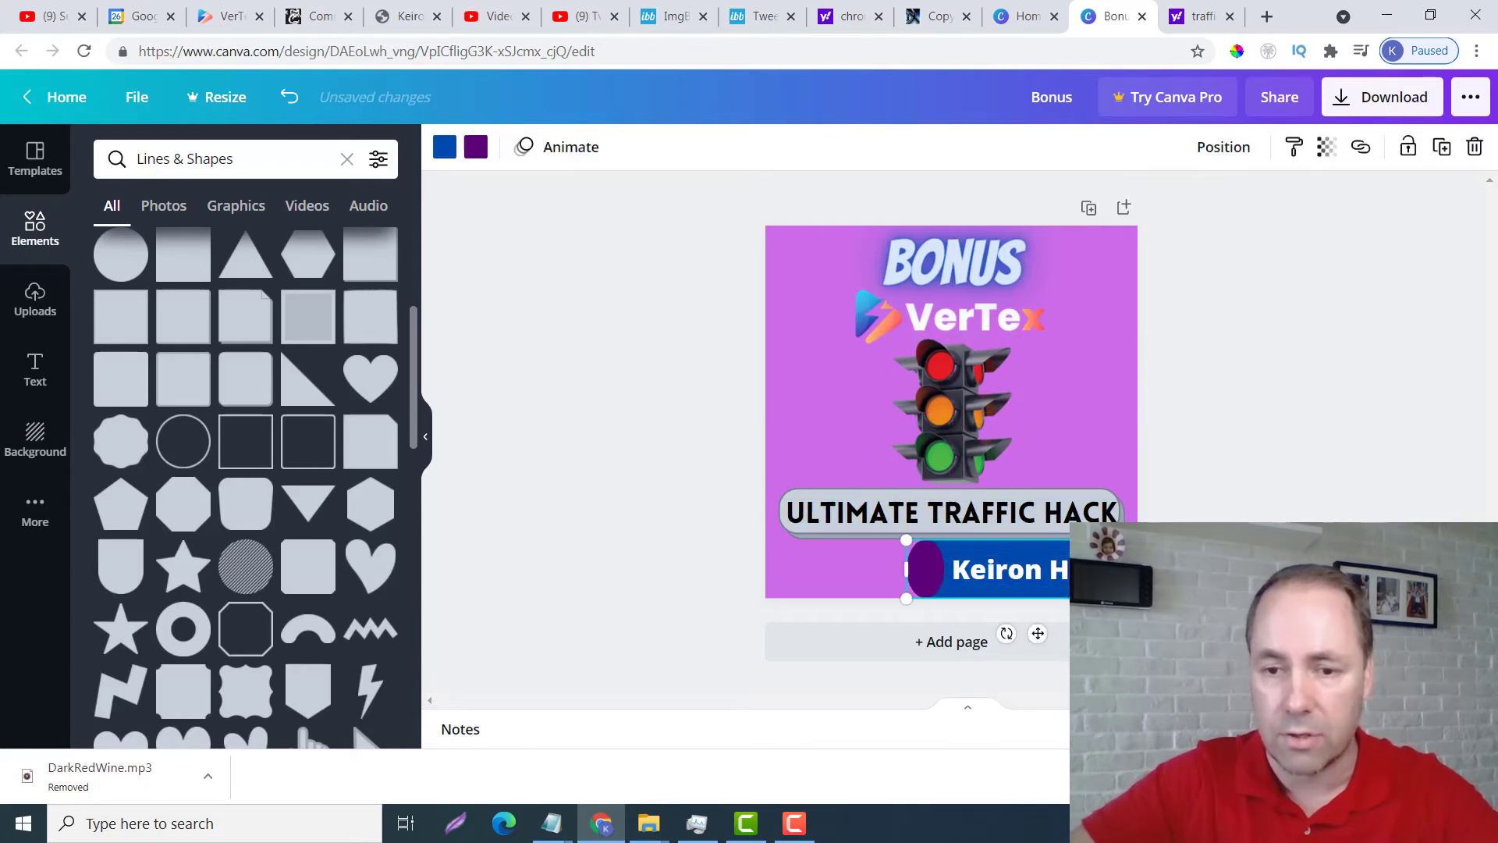
left_click_drag(916, 551, 914, 581)
left_click(1295, 439)
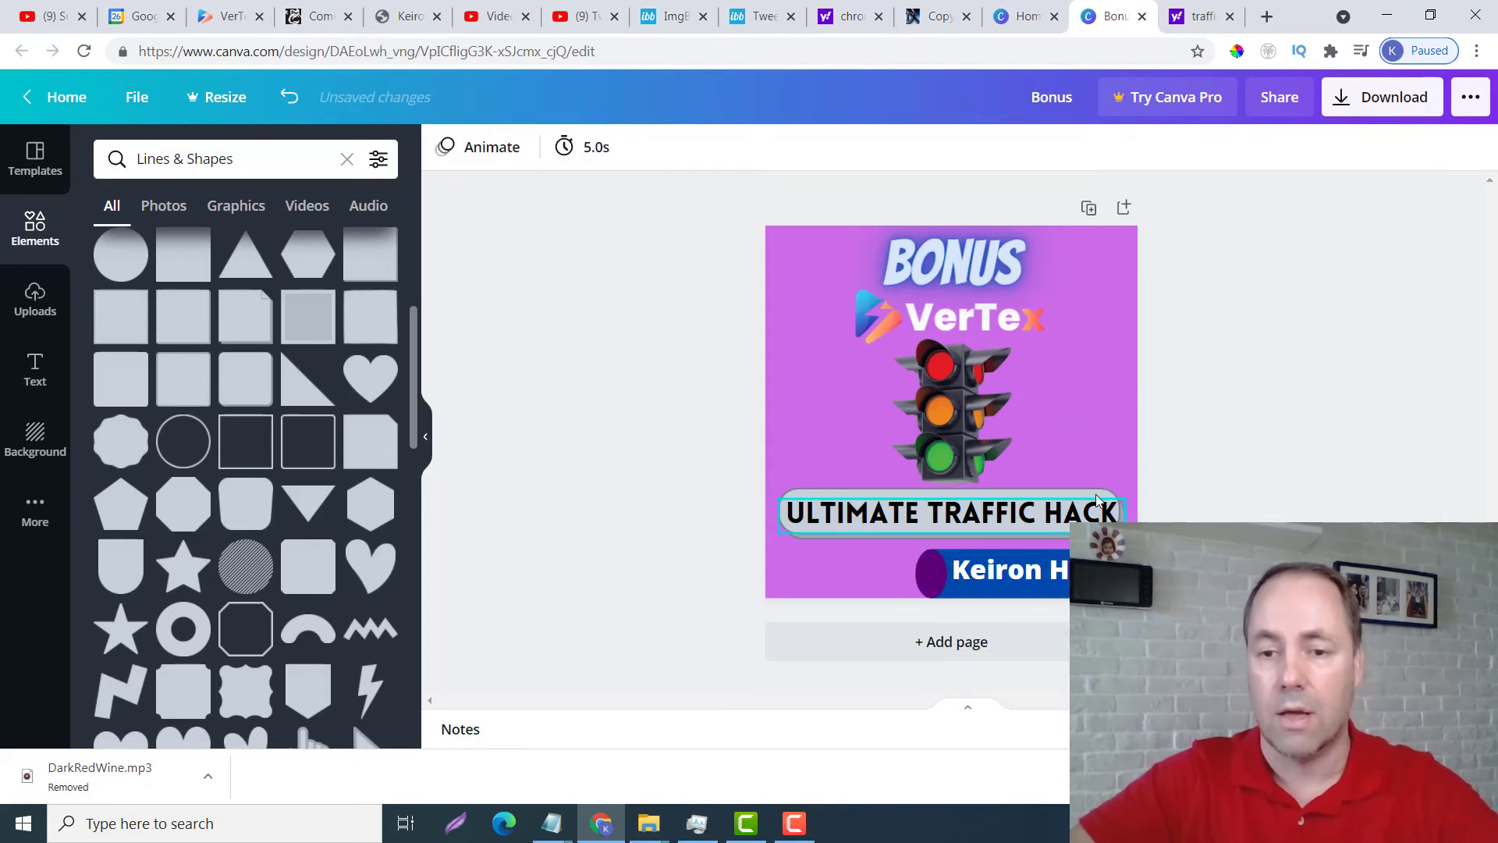
Change the main fill colour of the rounded bar behind the Ultimate Traffic Hack text to bright red
left_click(1096, 499)
left_click(1103, 491)
mouse_move(1124, 511)
left_mouse_down()
mouse_move(1137, 508)
mouse_move(1124, 511)
left_mouse_up()
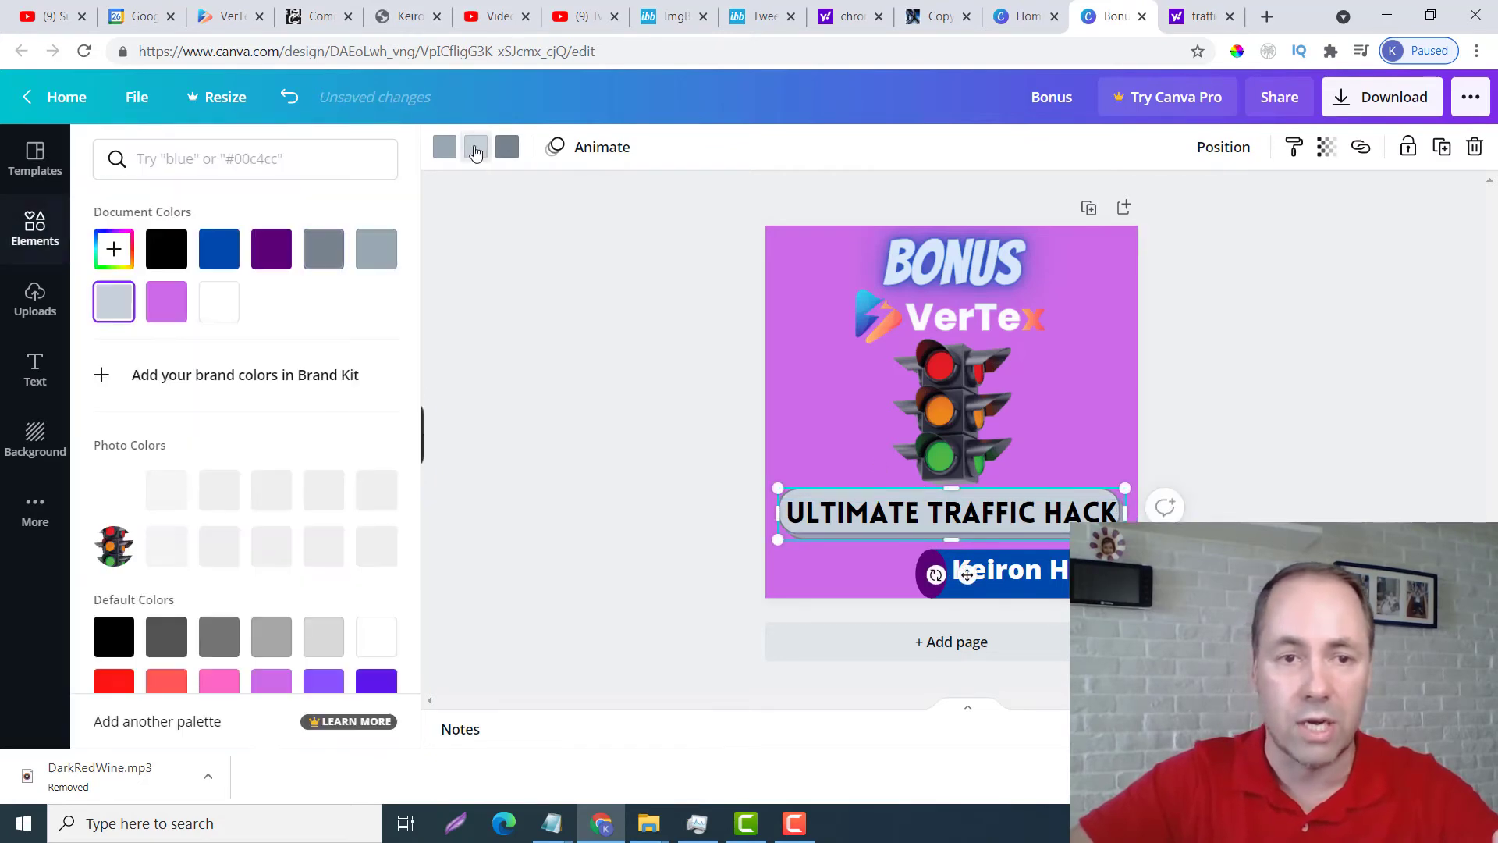
left_click(476, 148)
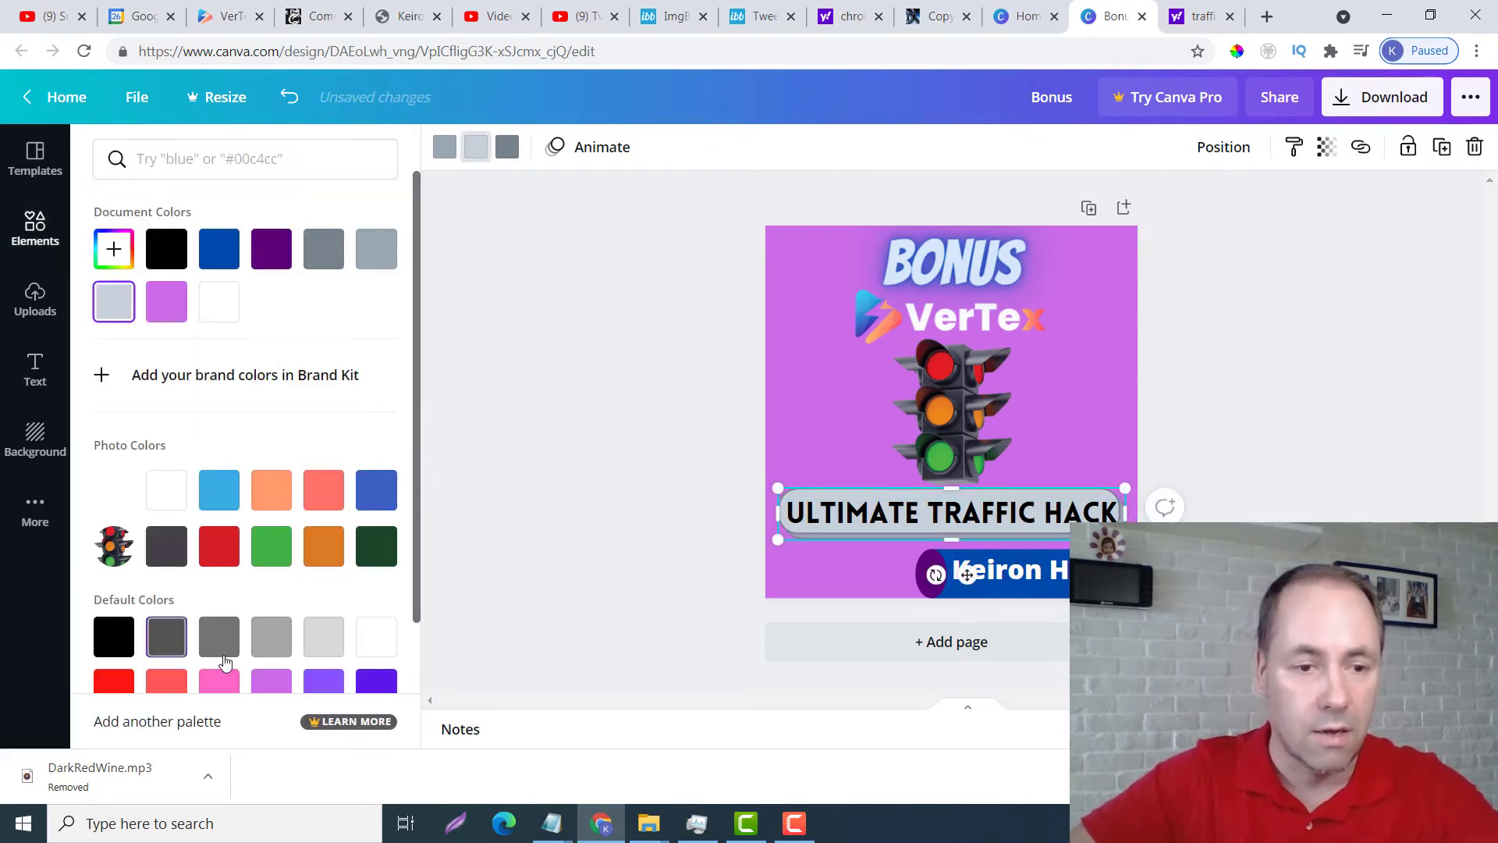
scroll(301, 599, "down", 2)
left_click(170, 547)
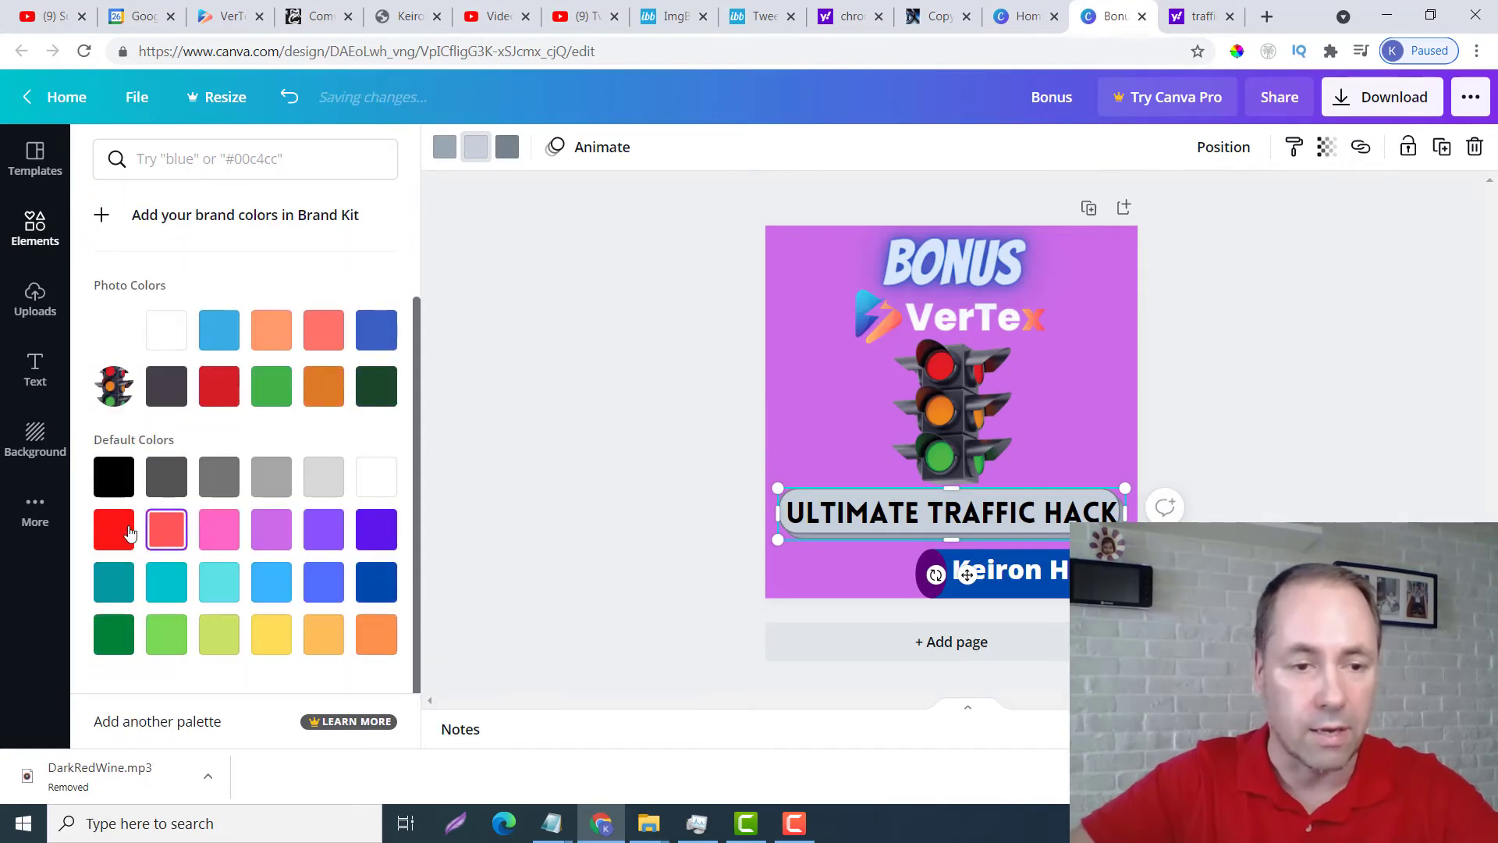
left_click(117, 530)
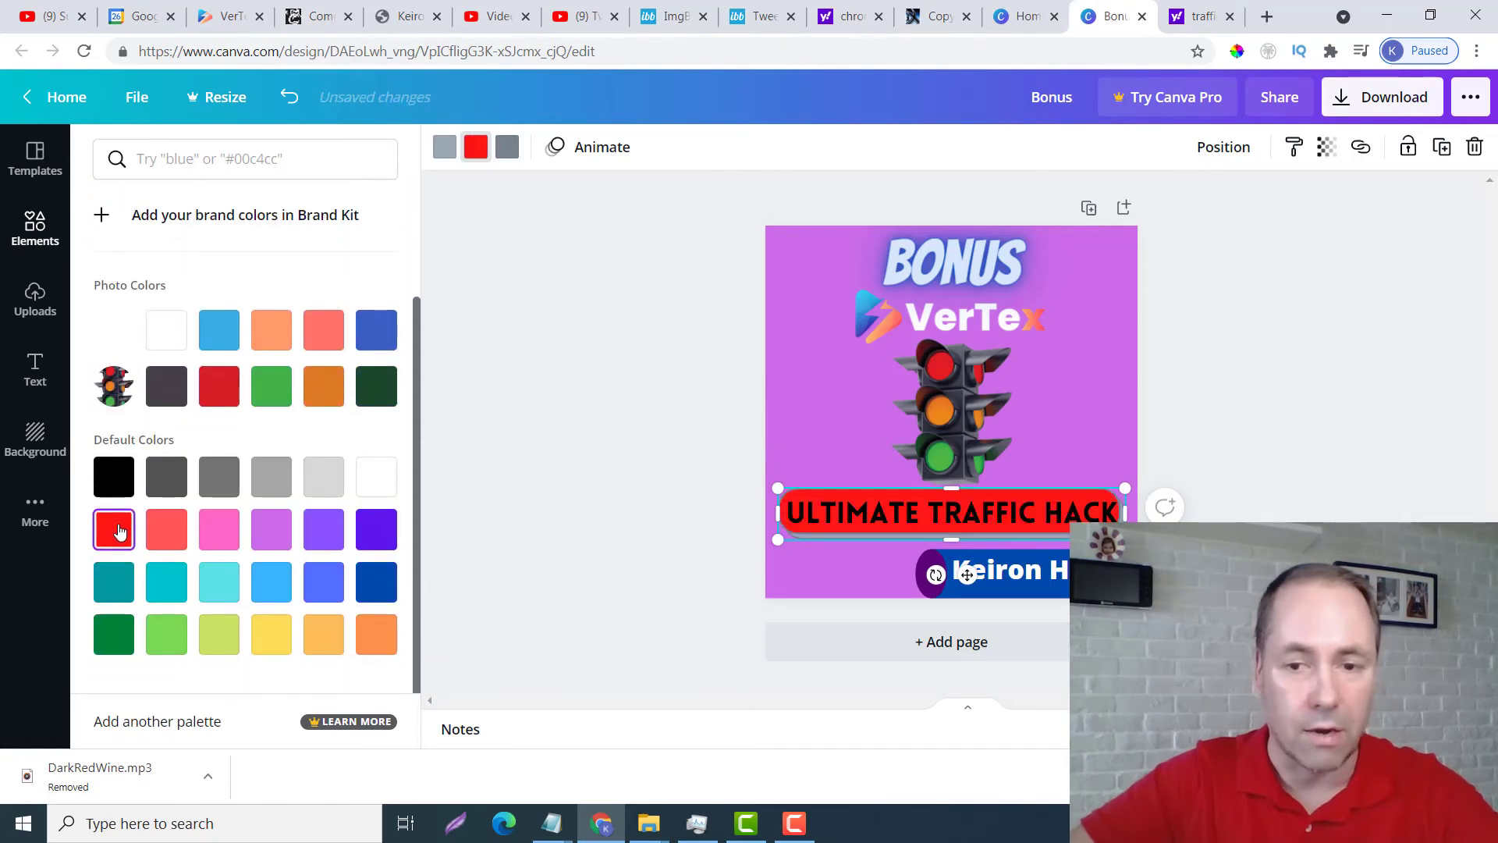
Recolour the main fill of the rounded bar behind the Ultimate Traffic Hack text to light blue
left_click(170, 472)
left_click(271, 581)
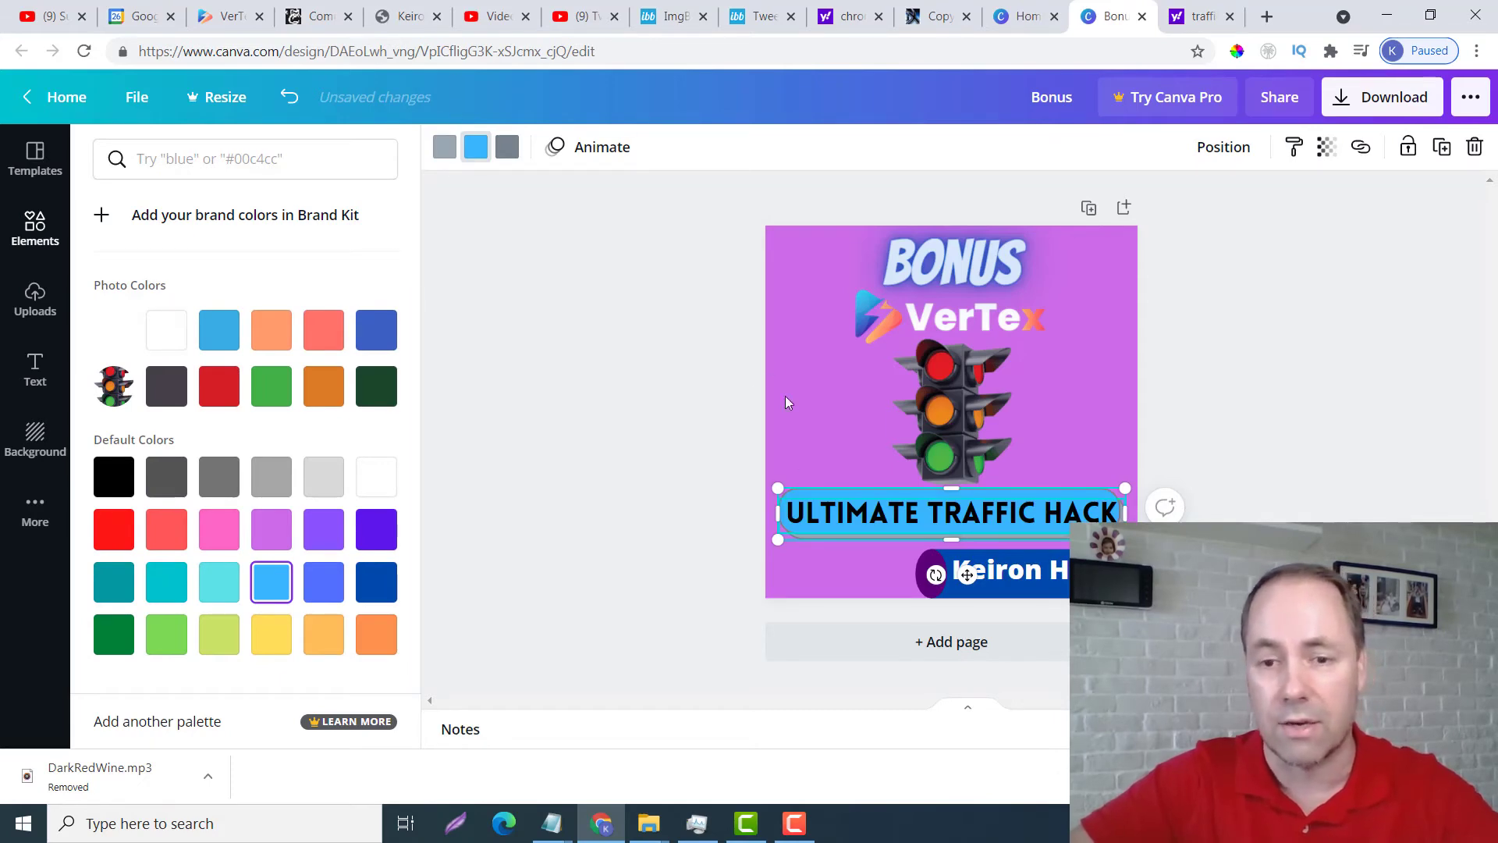
left_click(615, 404)
left_click(1299, 385)
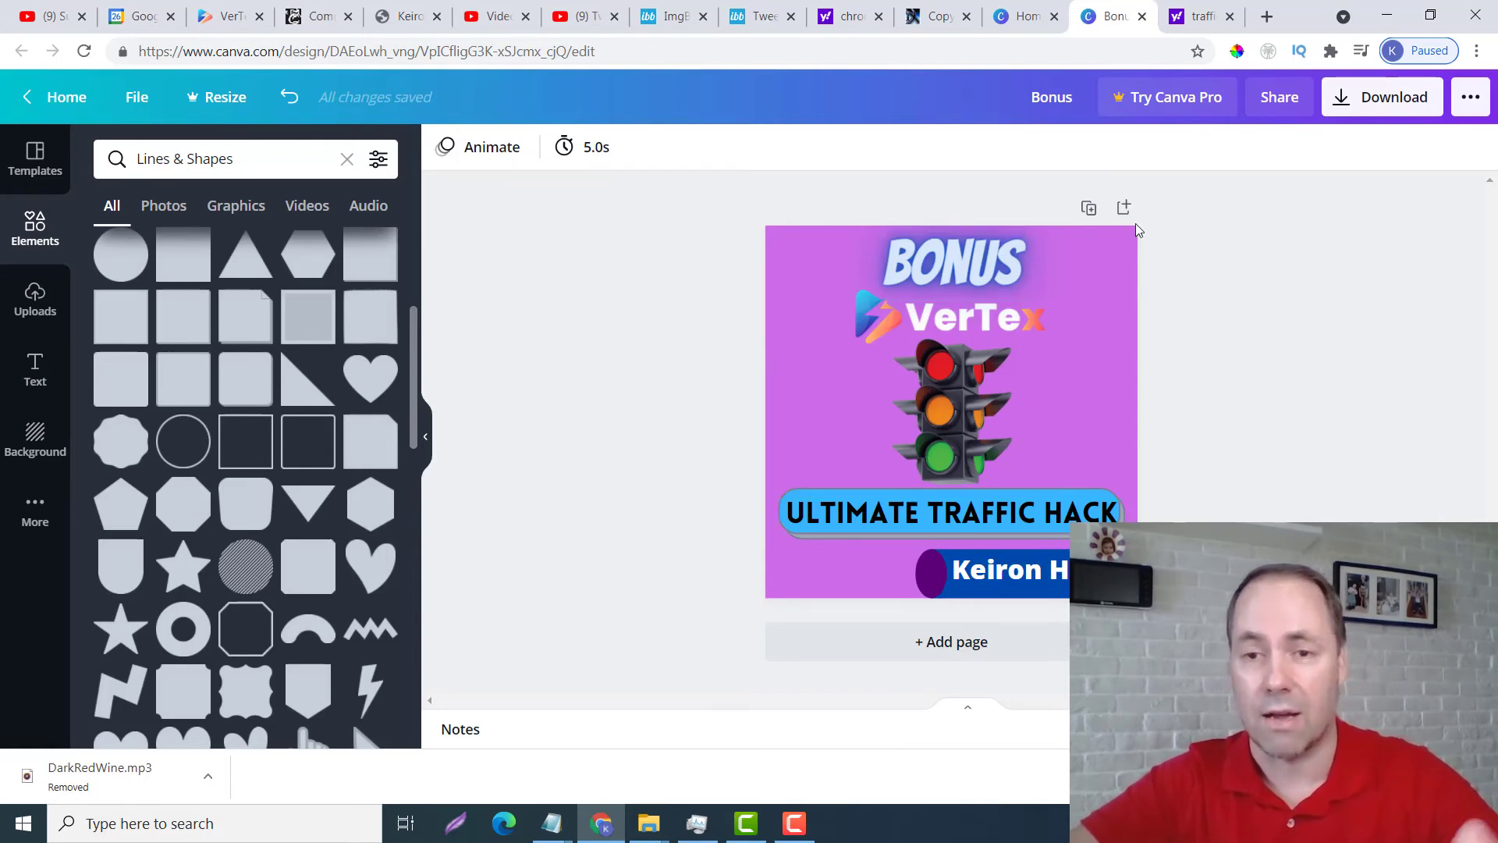
Duplicate the bonus page and delete the traffic light and the Ultimate Traffic Hack text from the copy
left_click(1089, 208)
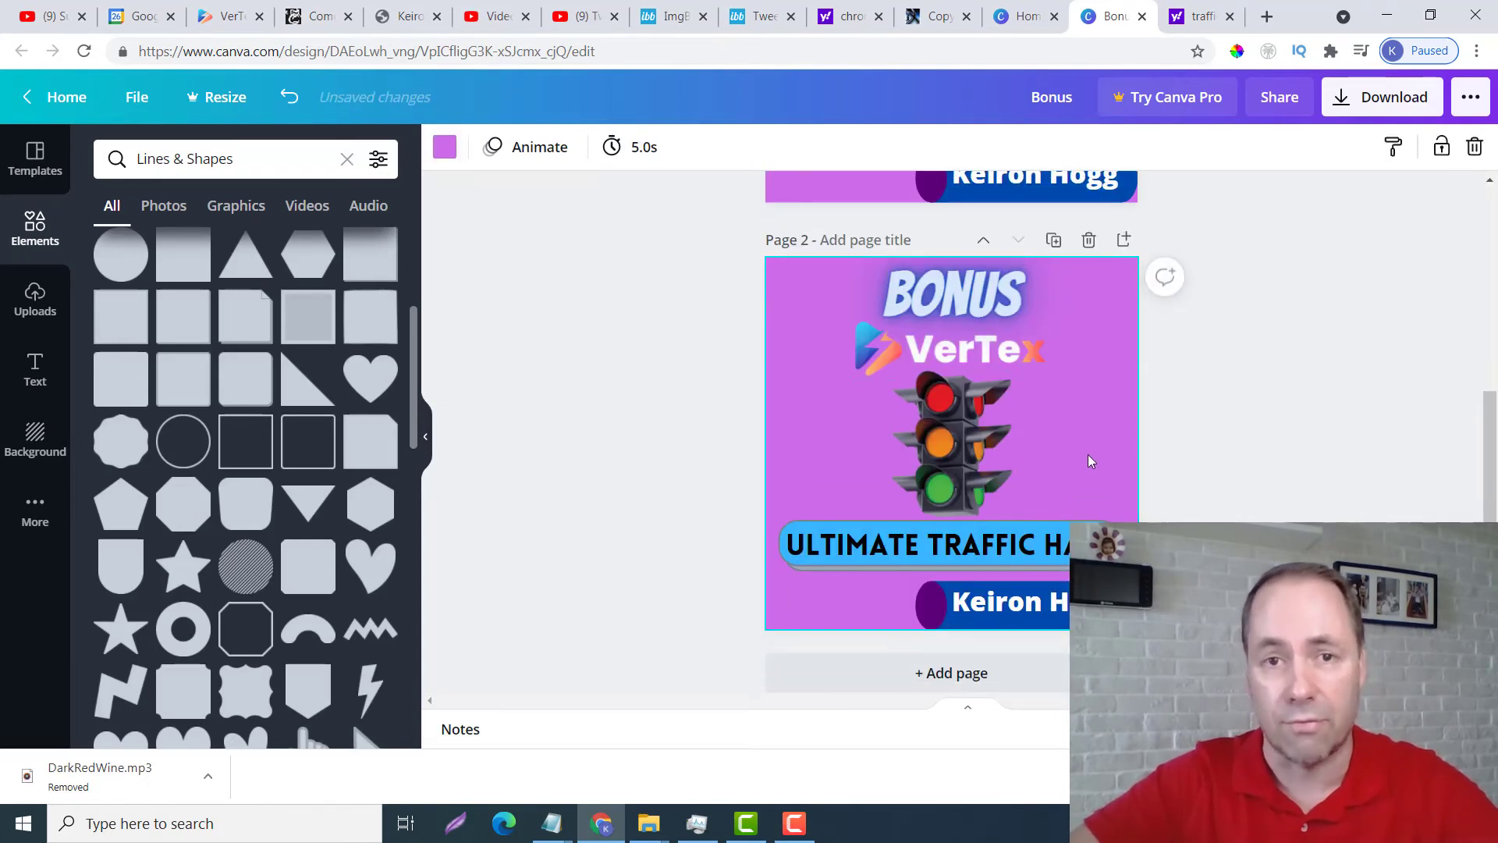
left_click(964, 439)
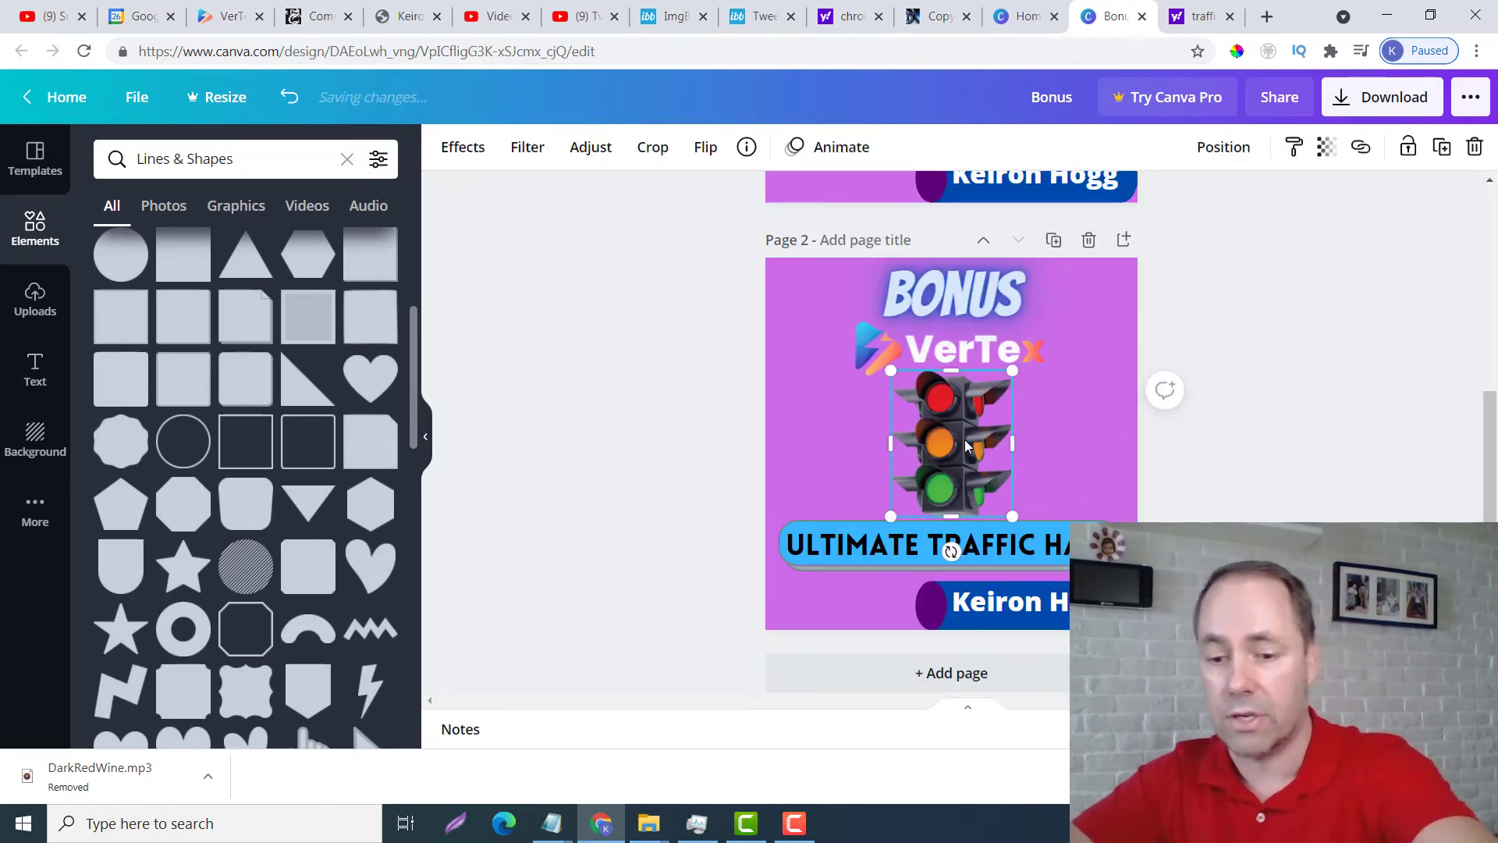
key("Delete")
left_click(974, 545)
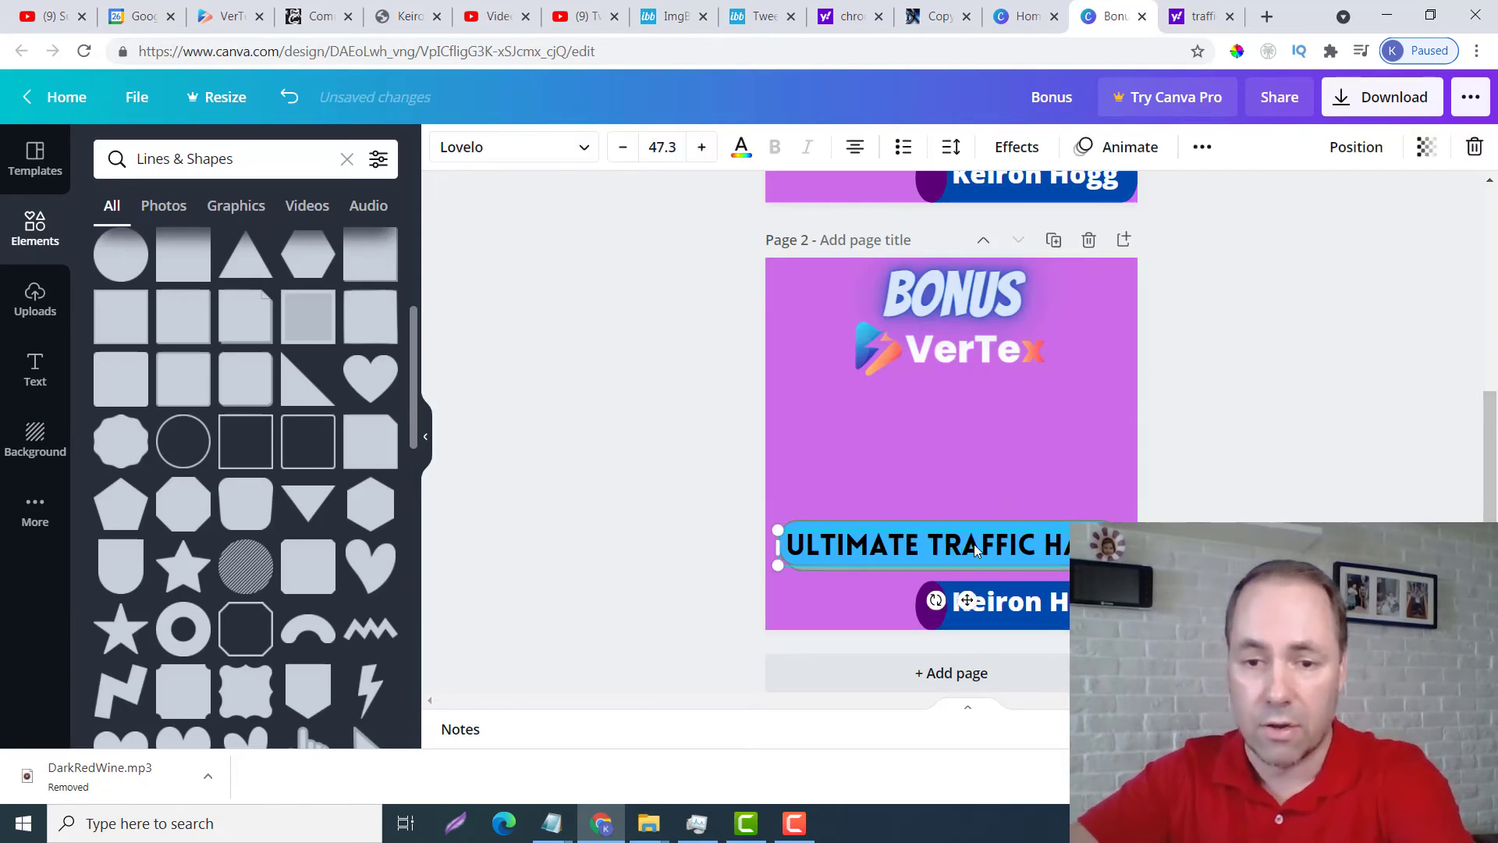
key("Delete")
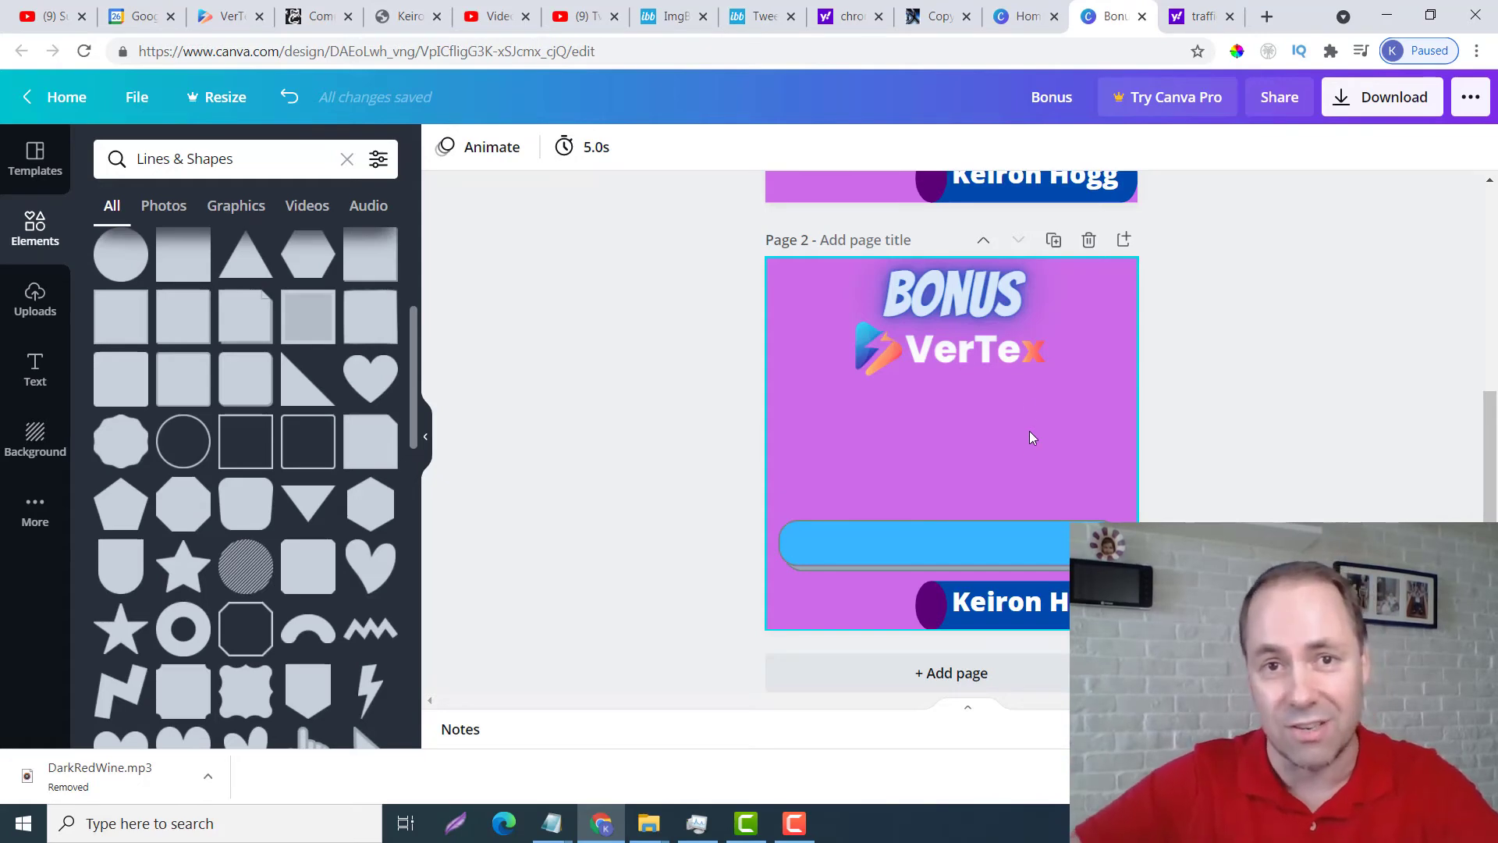
Add a new page after page 2 and remove its purple background so it is blank
left_click(34, 158)
scroll(224, 400, "down", 3)
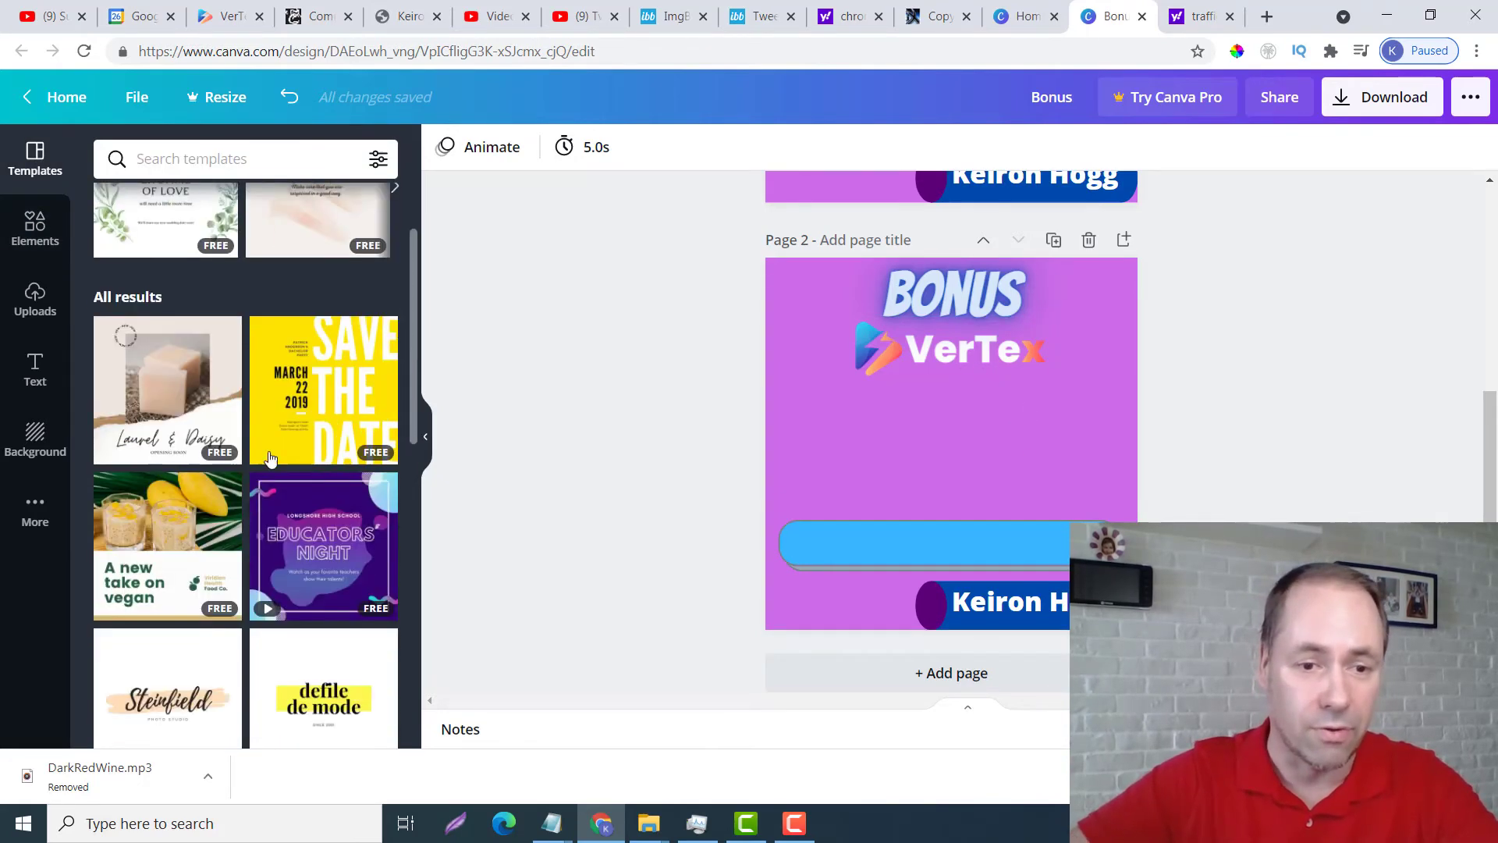
left_click(1124, 241)
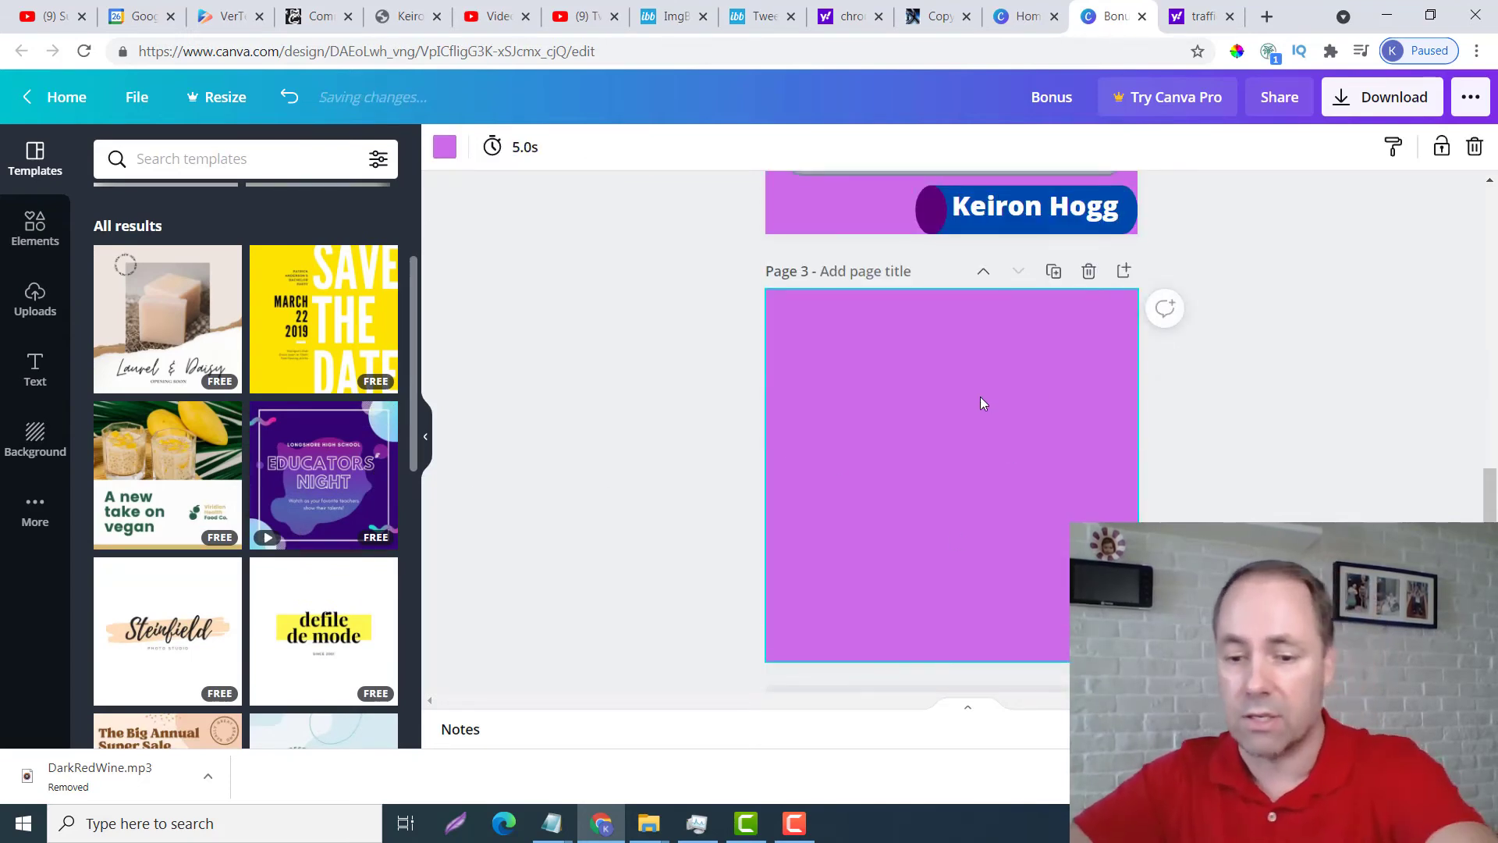
key("Delete")
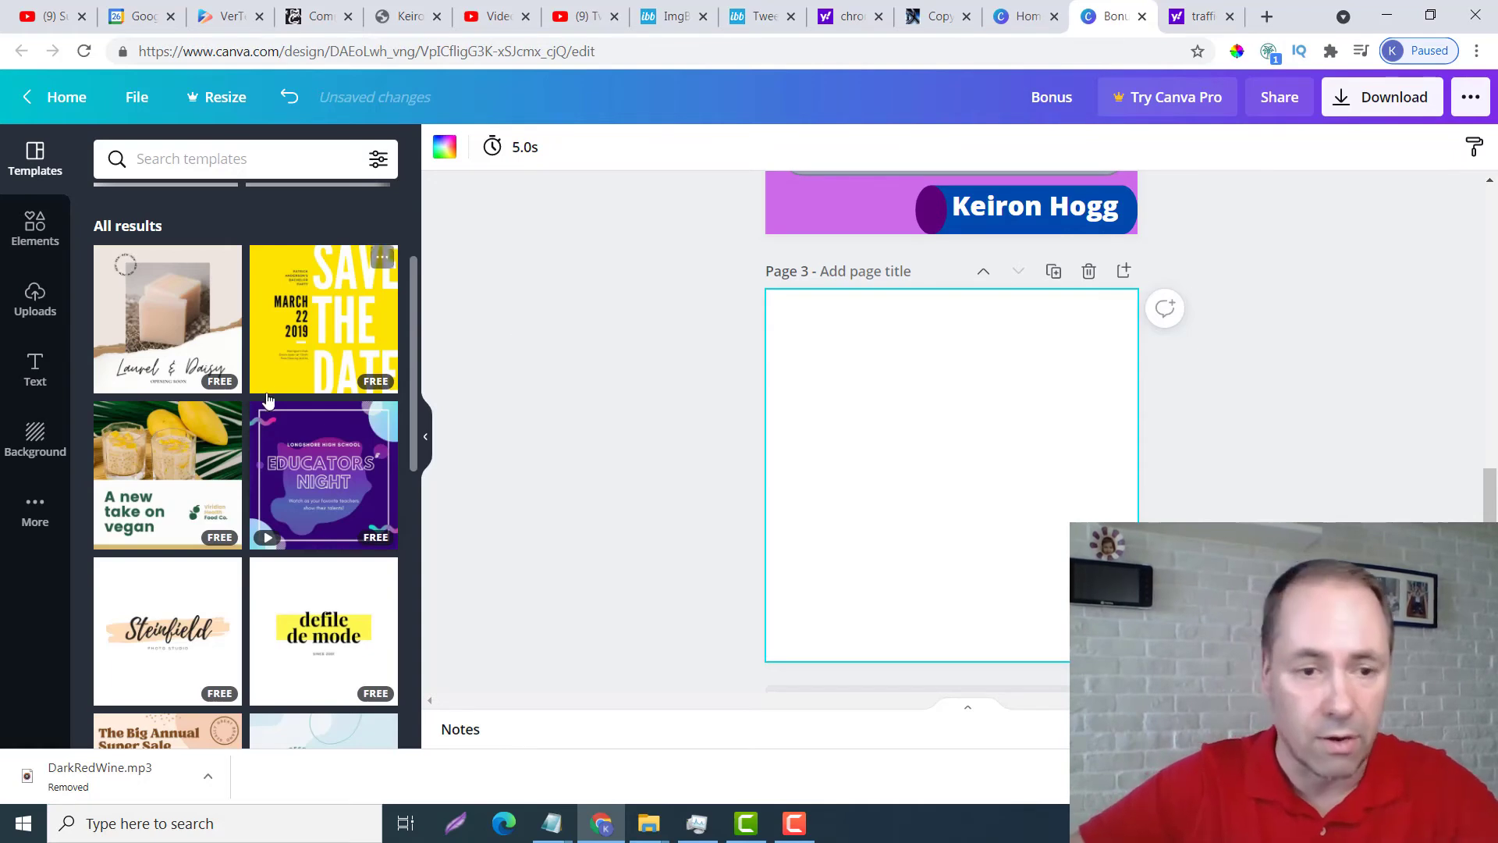
Browse the template gallery for ready-made designs, previewing the "What's your favourite car?" template and dismissing the upgrade offer
scroll(269, 396, "down", 12)
scroll(269, 396, "down", 3)
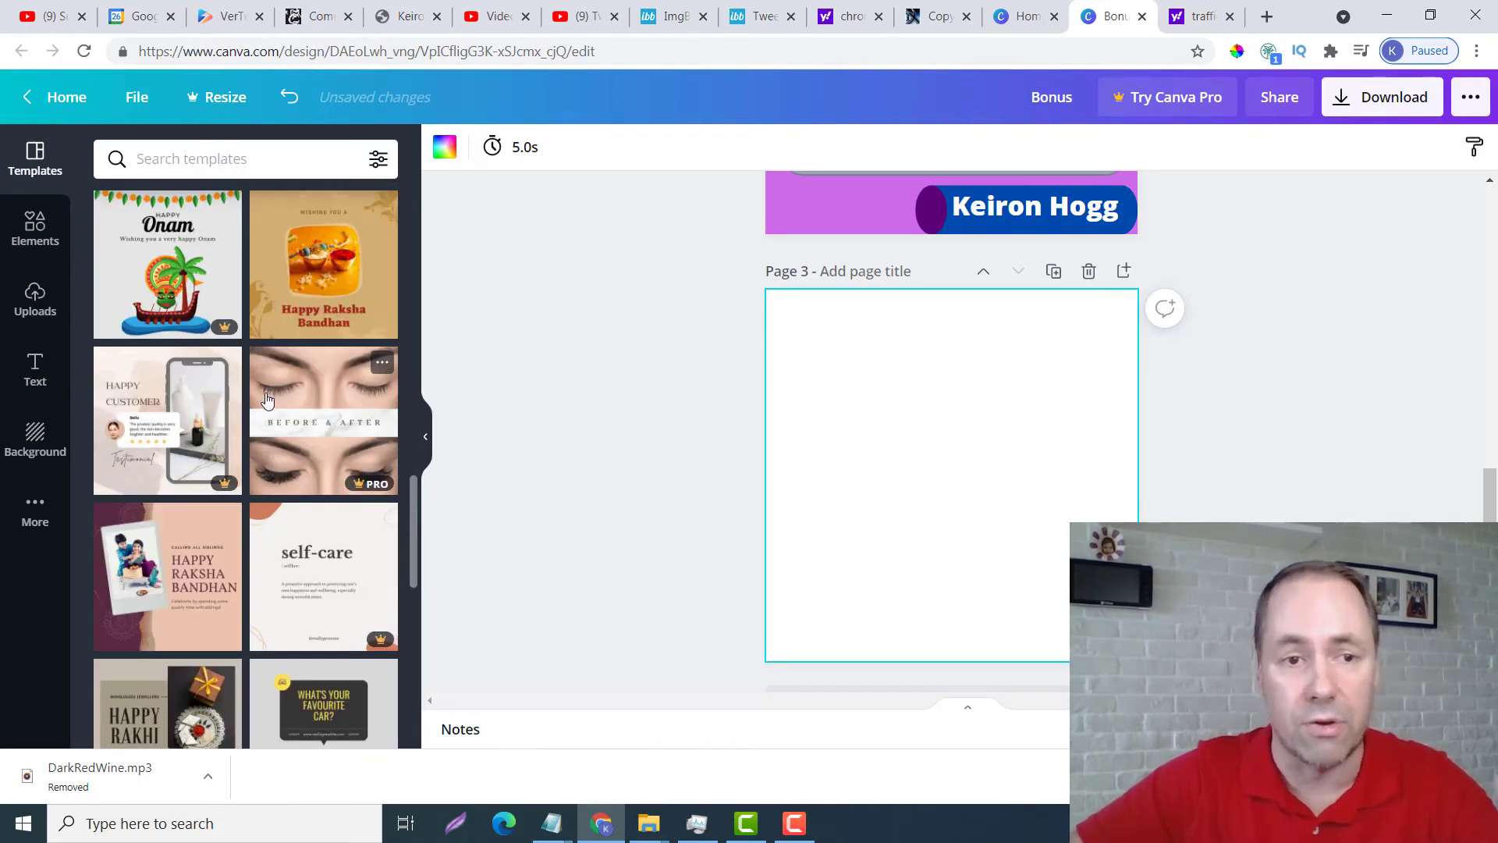
scroll(355, 532, "down", 3)
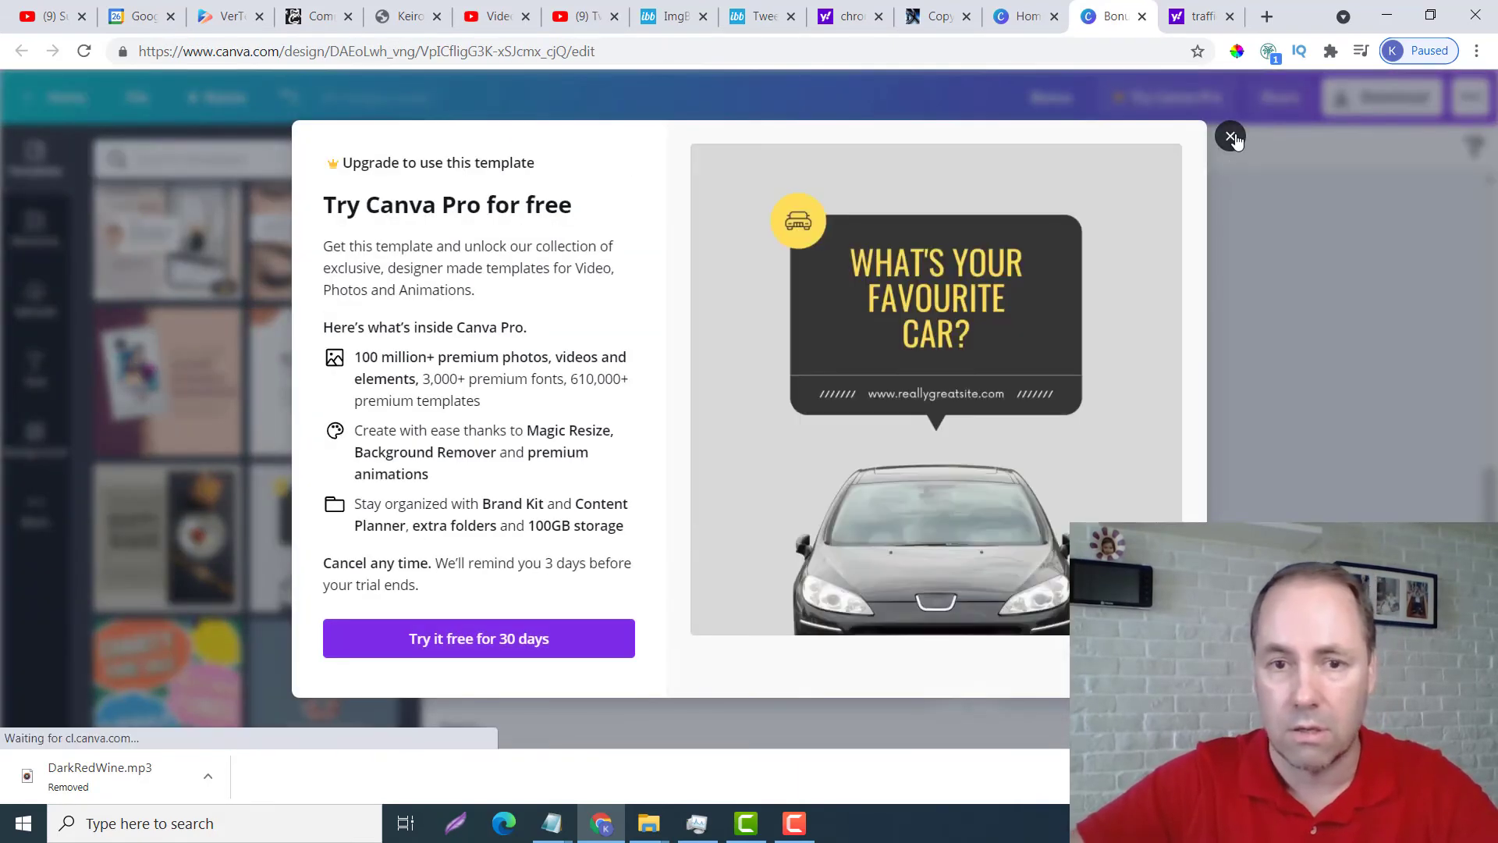
left_click(1231, 137)
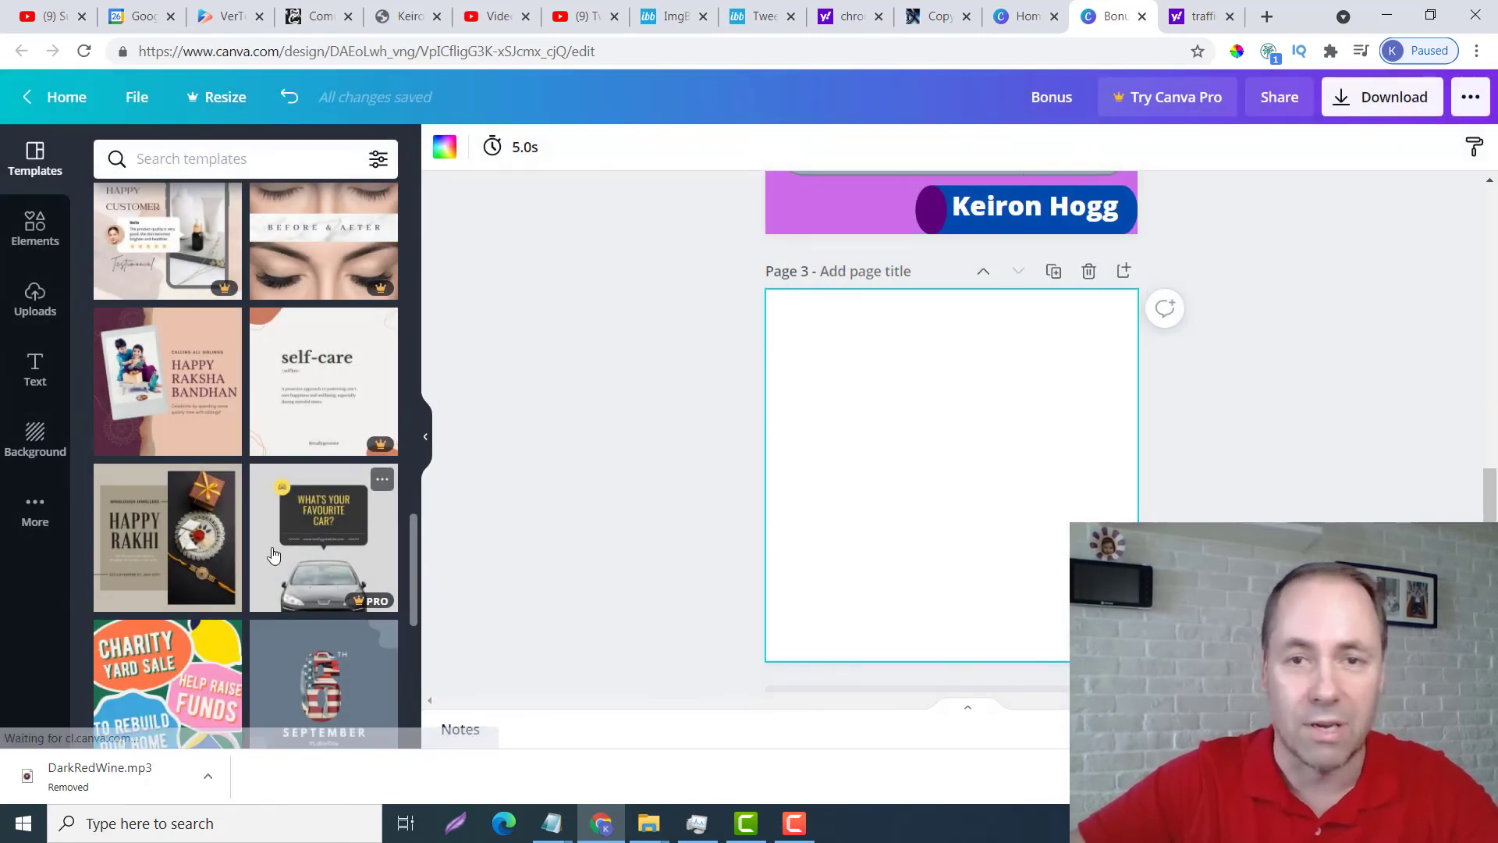
scroll(268, 532, "down", 2)
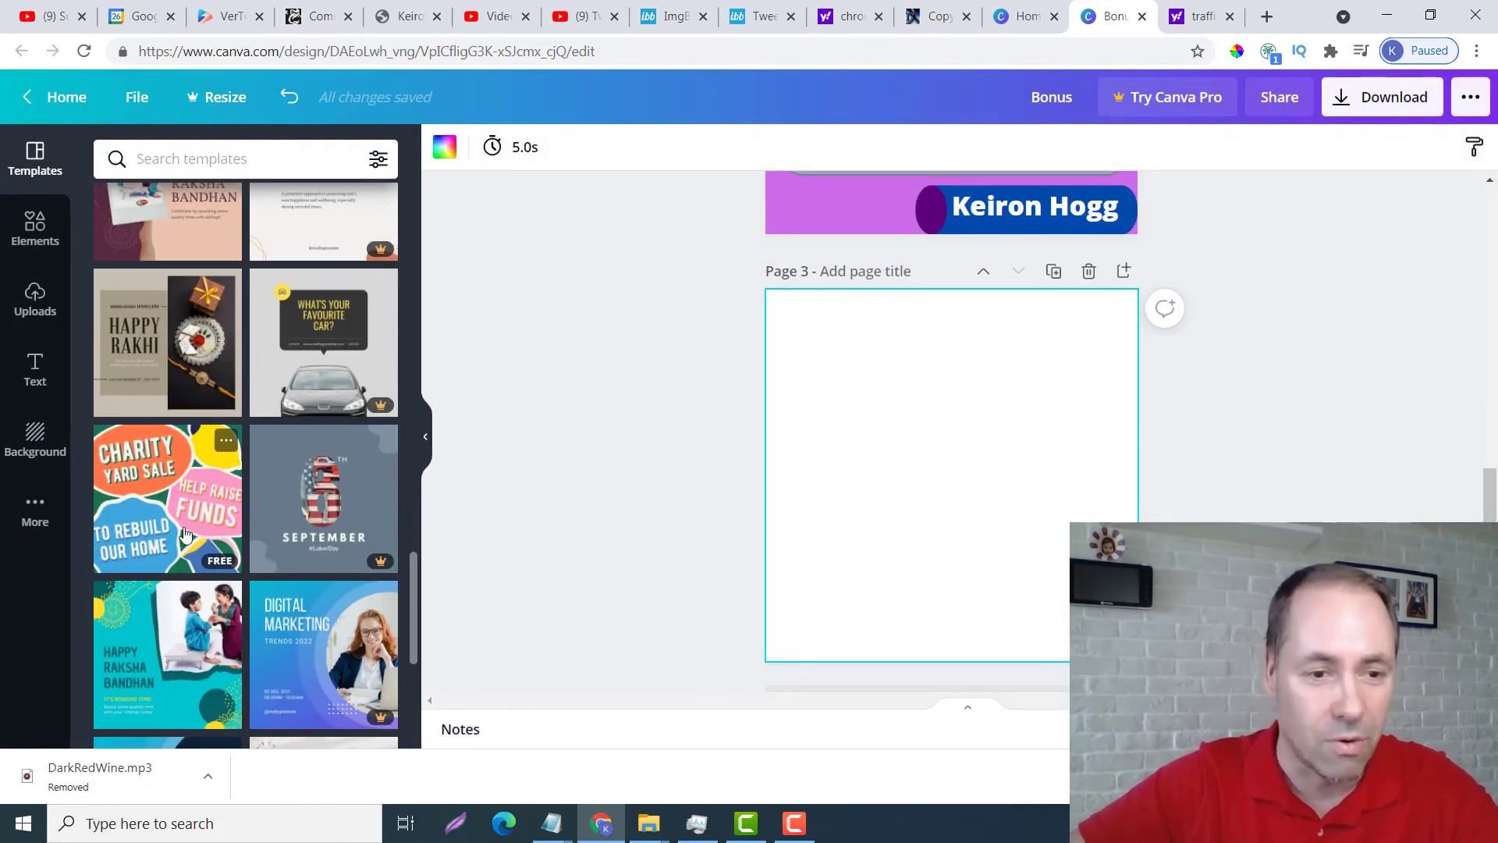
scroll(223, 569, "down", 6)
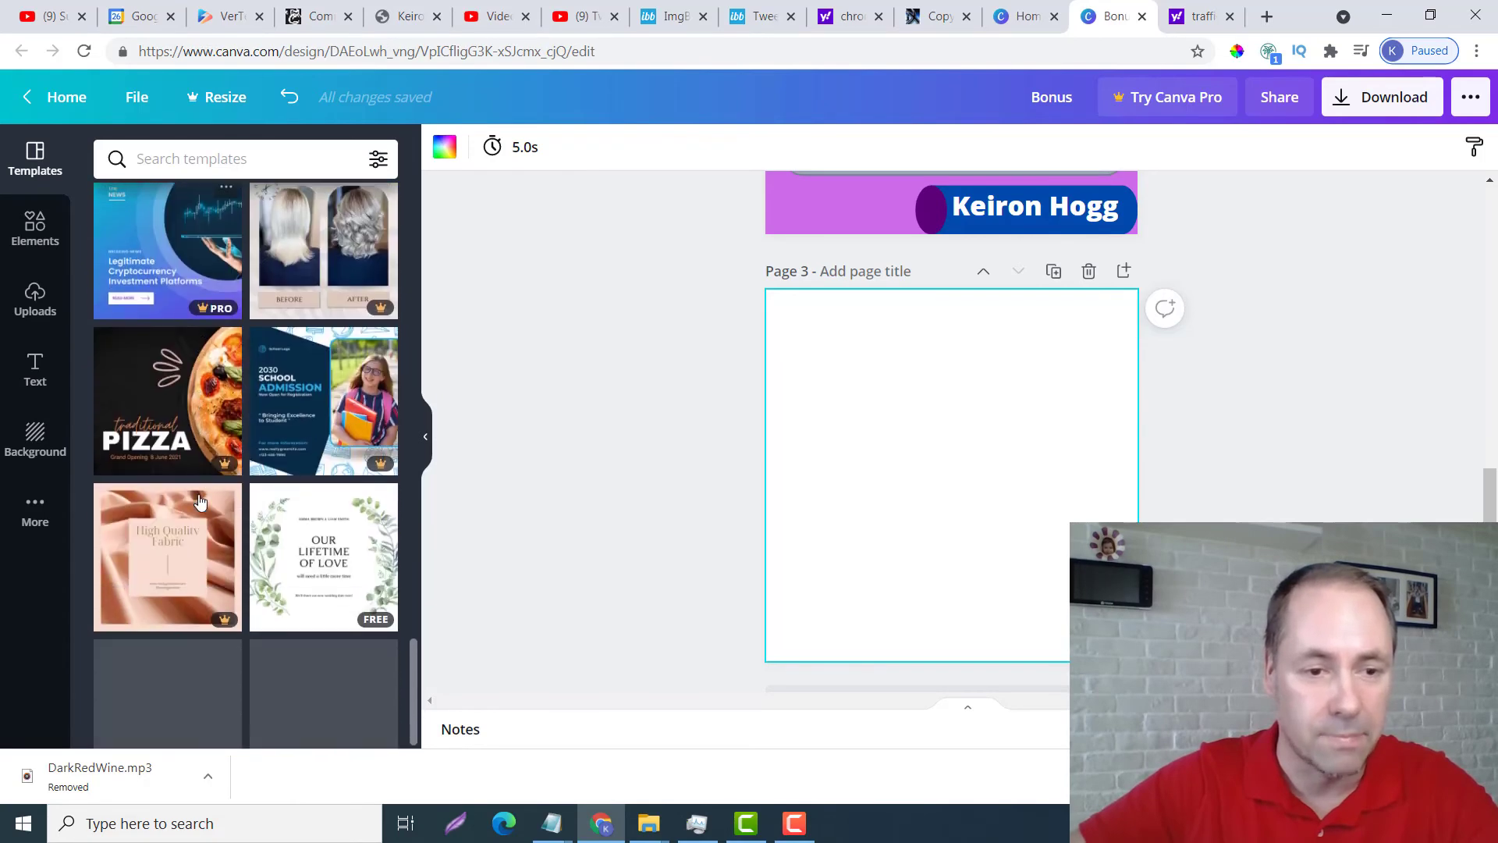
scroll(320, 570, "down", 1)
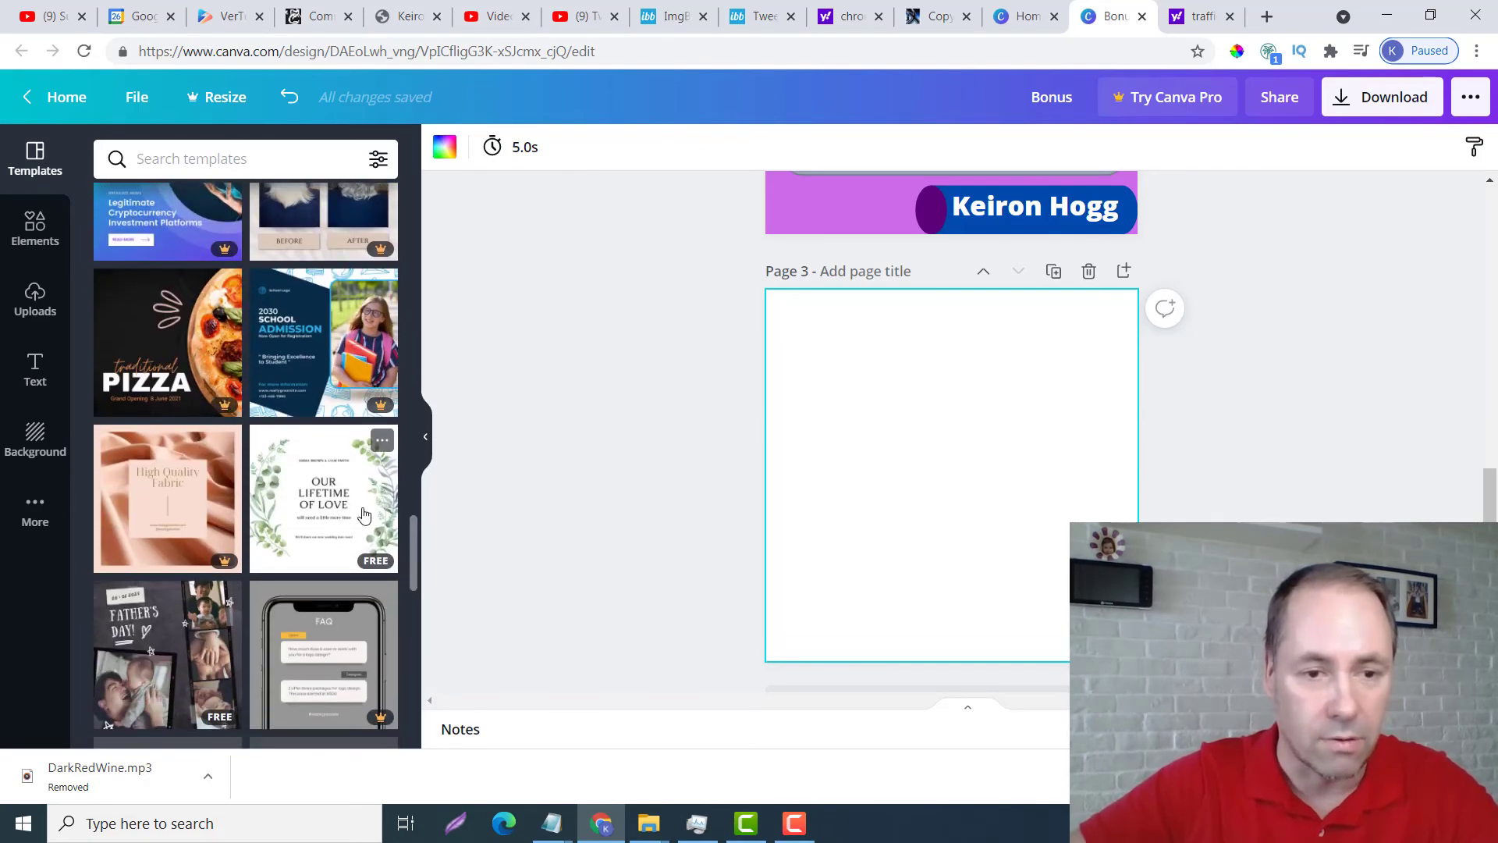
scroll(226, 468, "down", 4)
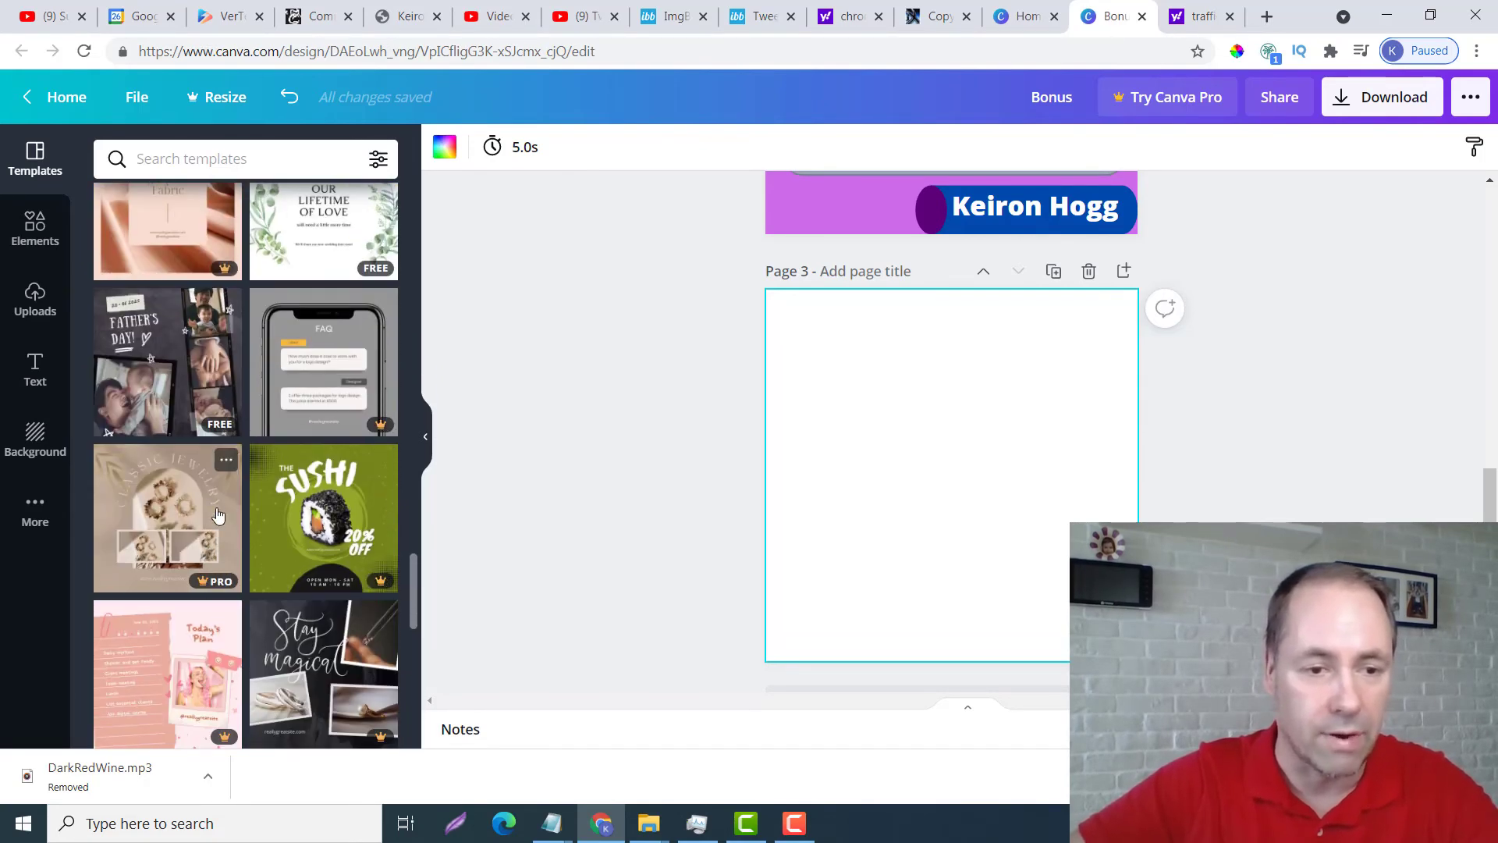
scroll(227, 479, "up", 10)
scroll(227, 479, "up", 2)
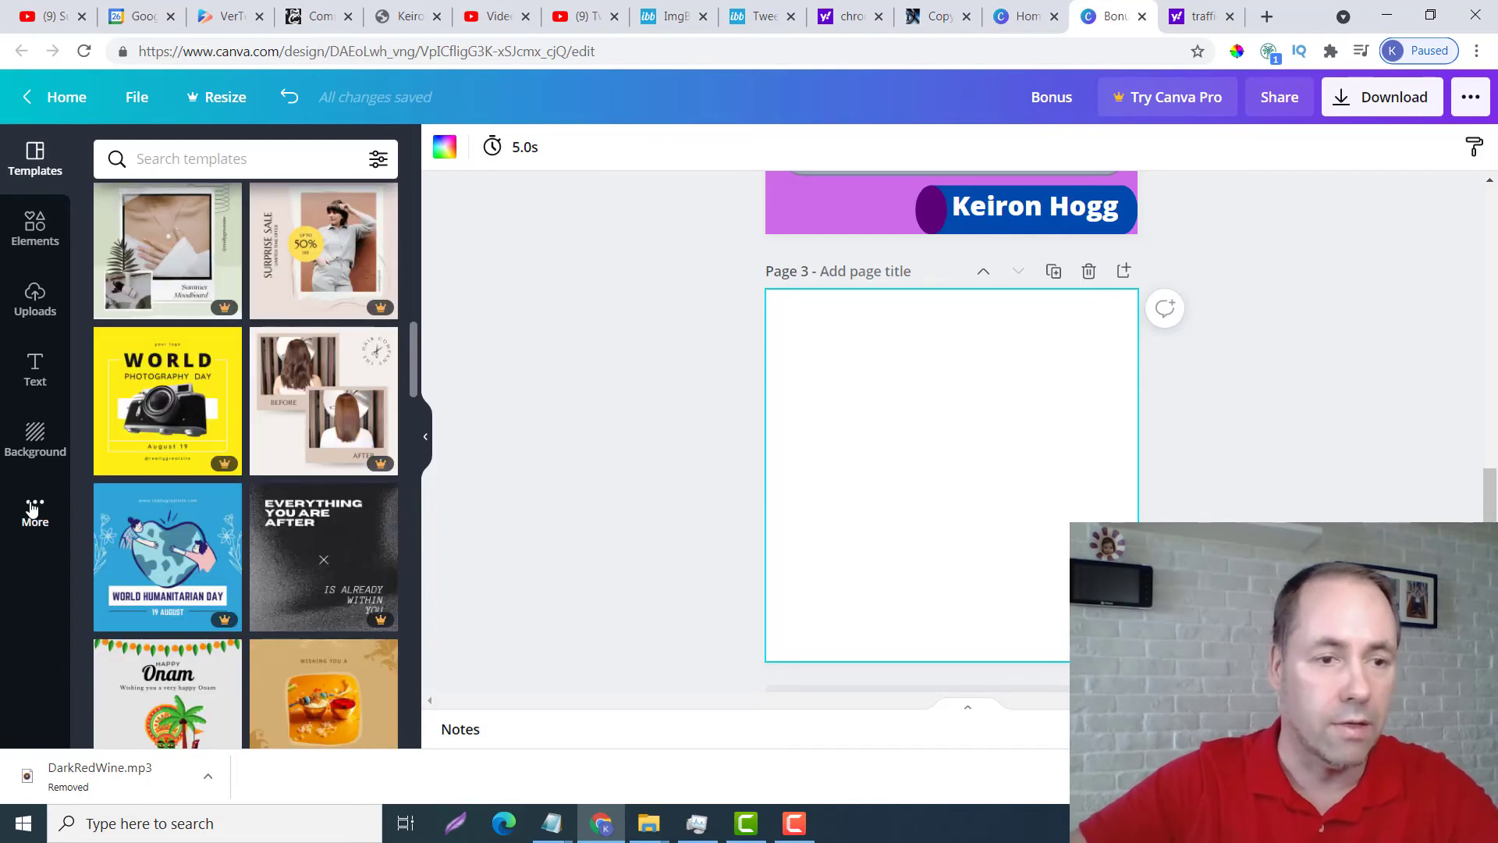
Apply the Glow shadow effect to the traffic light on page 1 and open its settings
scroll(861, 374, "up", 10)
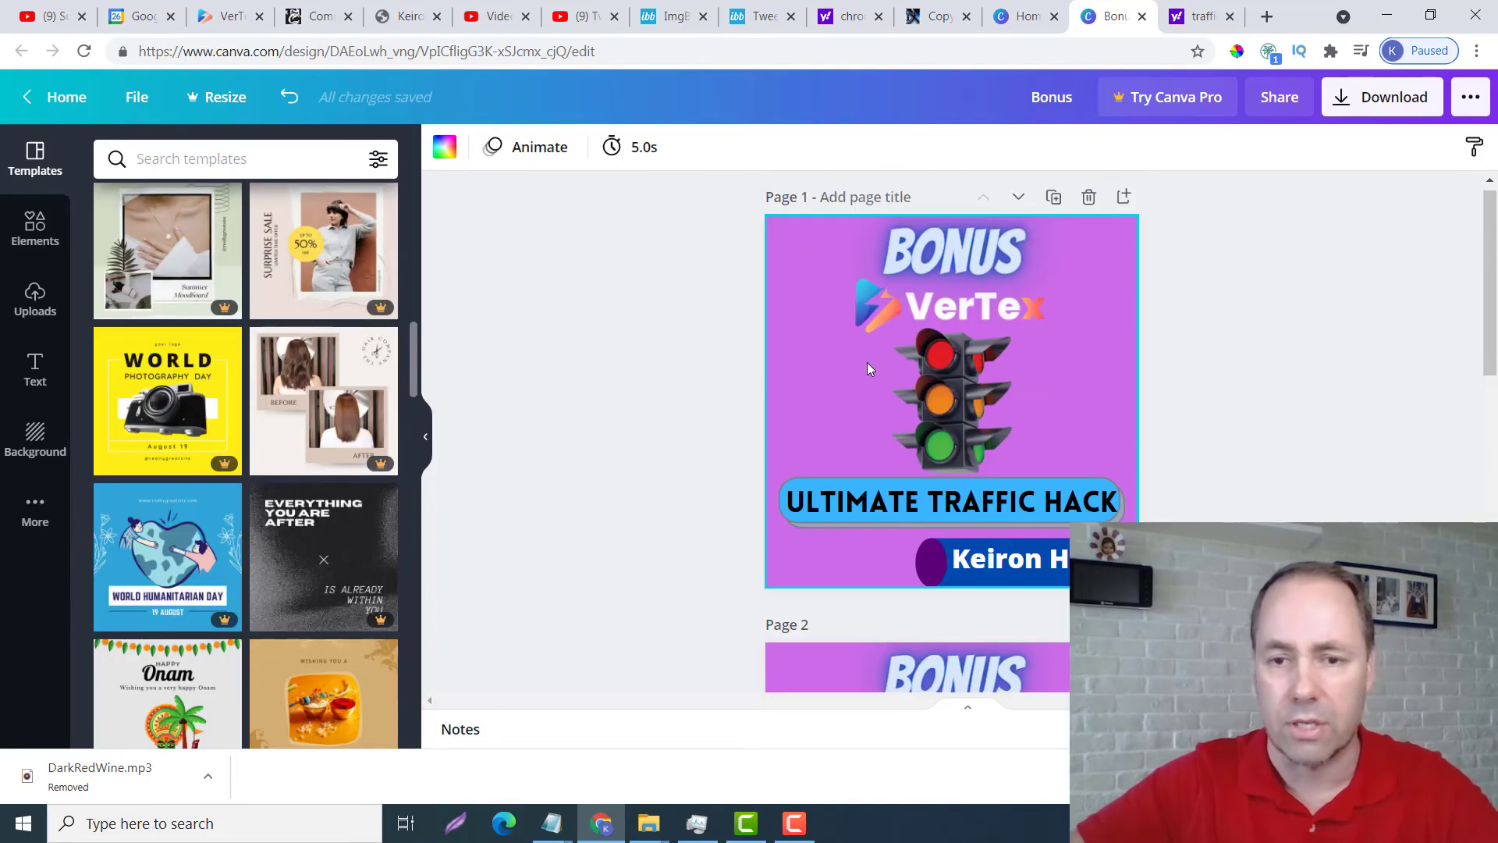
left_click(908, 508)
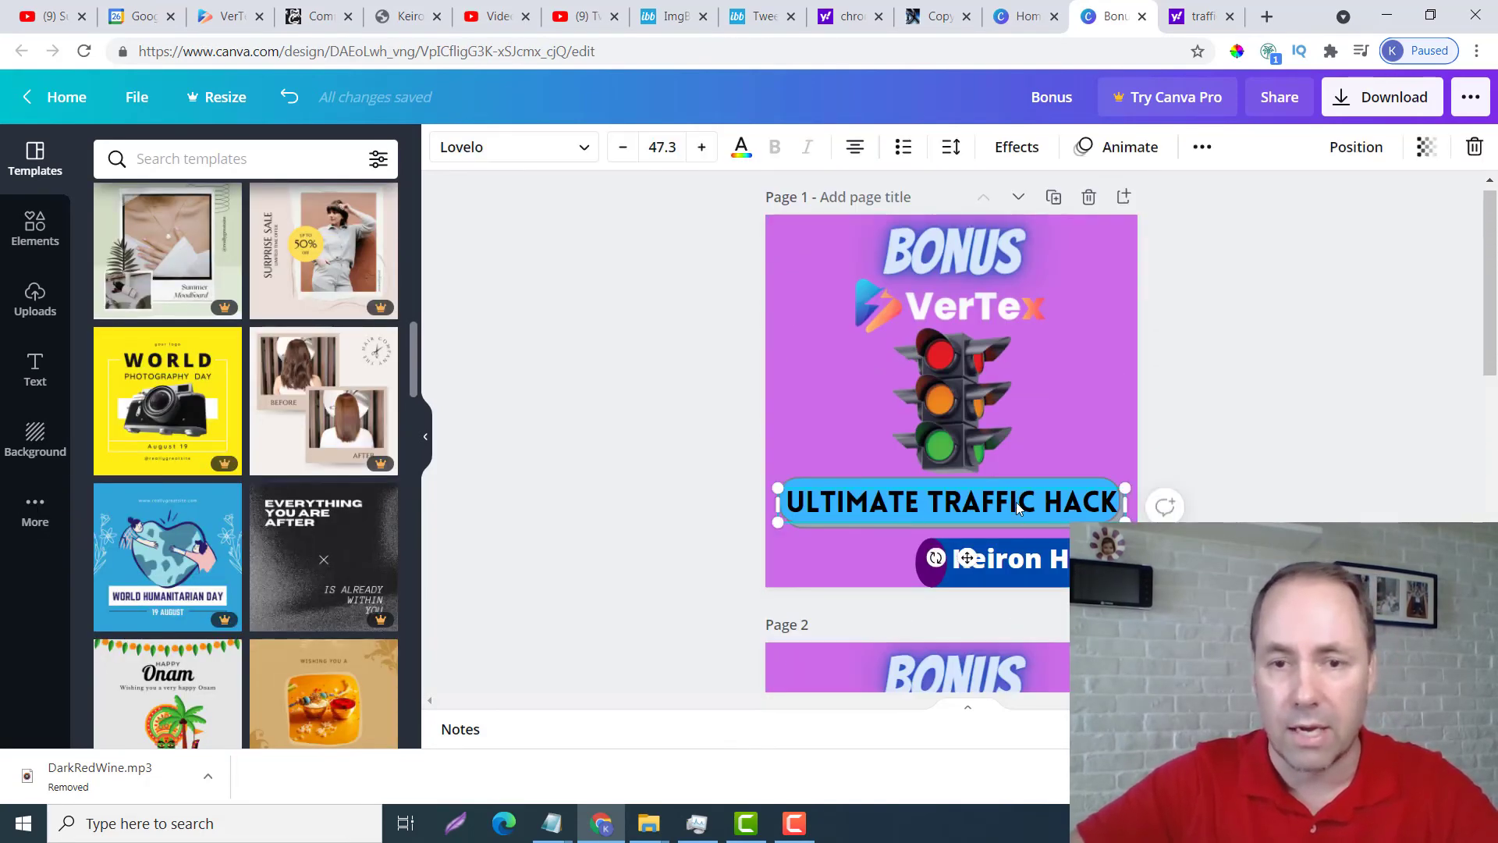
left_click(955, 413)
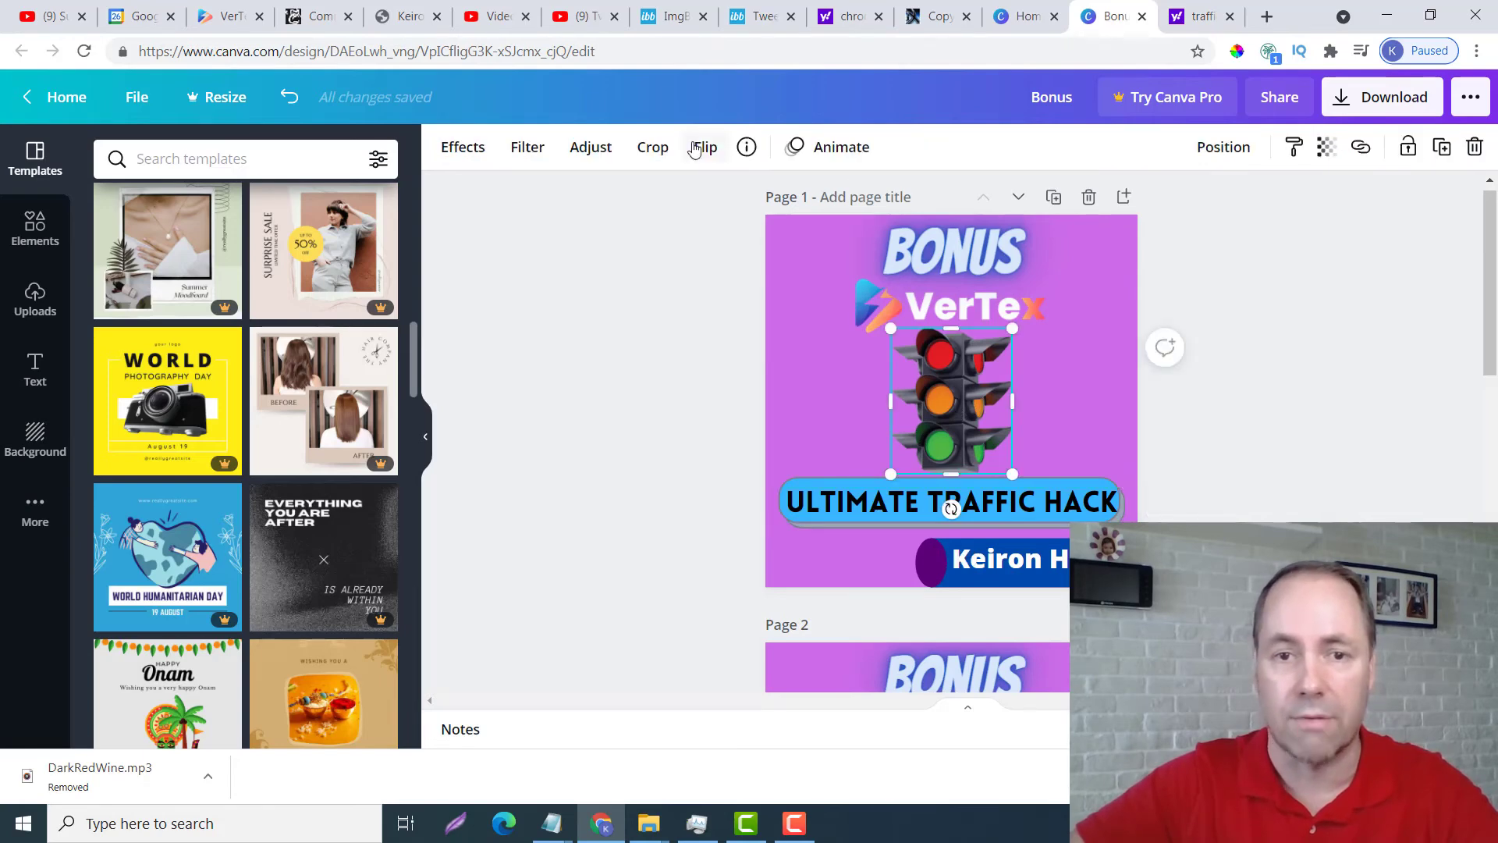
left_click(464, 149)
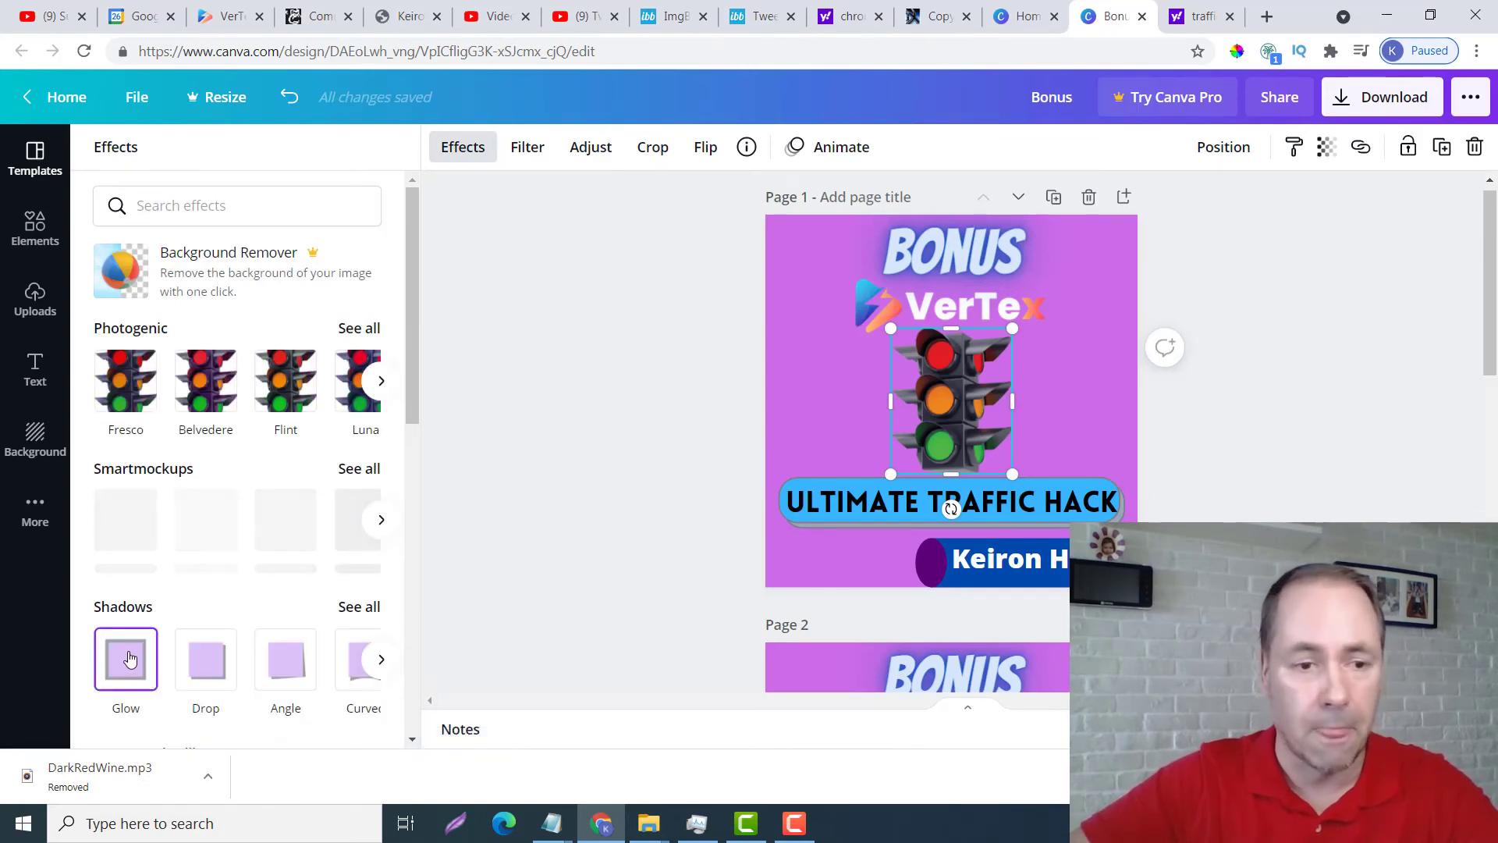
left_click(129, 659)
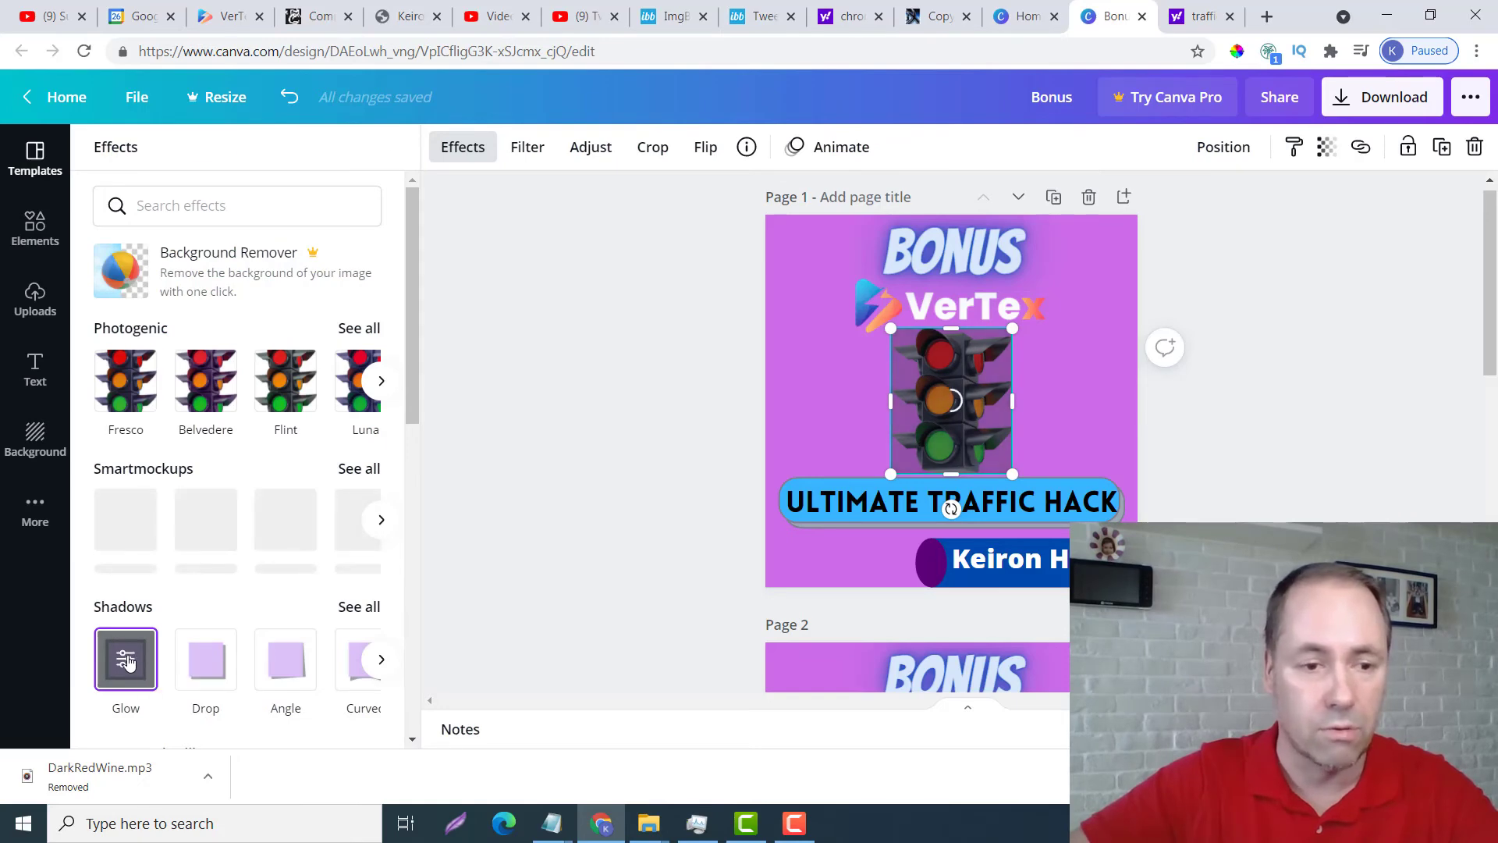
left_click(127, 659)
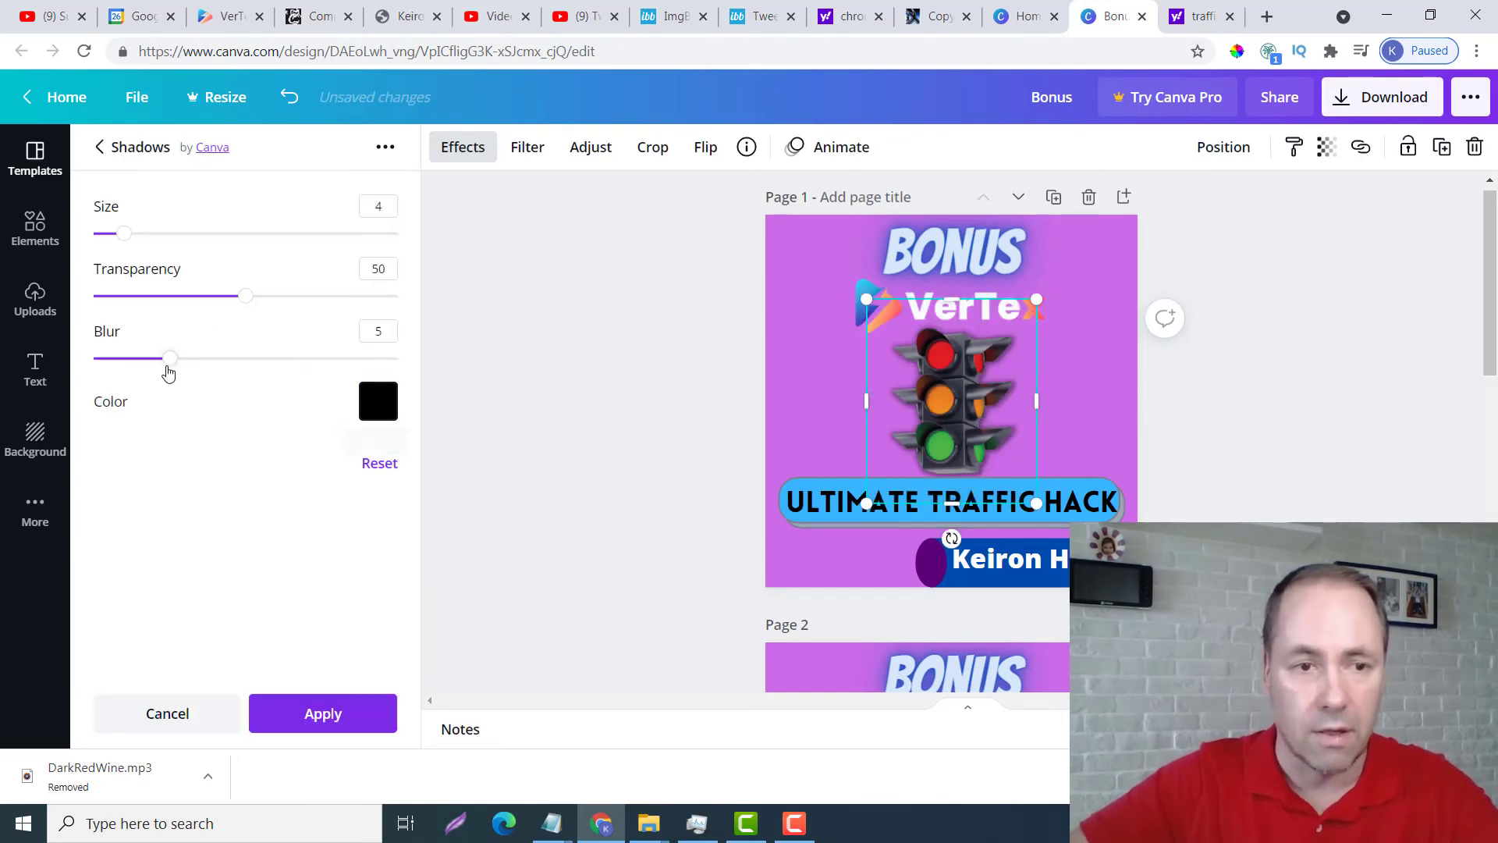
Set the traffic light's glow to size 7, transparency 71 and blur 9, and make its colour white
mouse_move(122, 236)
left_mouse_down()
mouse_move(184, 235)
mouse_move(145, 248)
left_mouse_up()
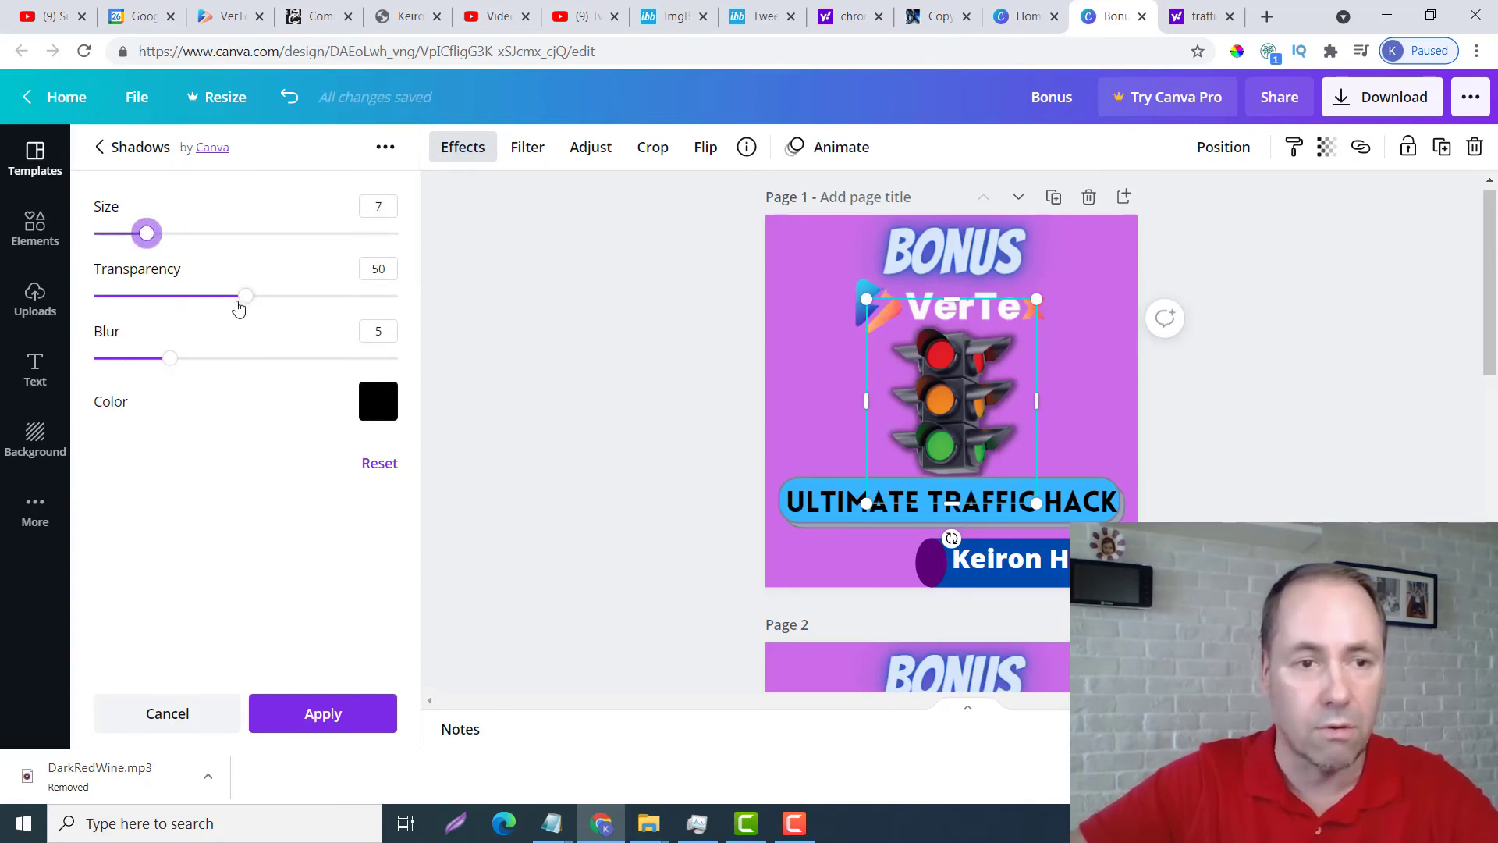
left_click_drag(238, 308, 308, 306)
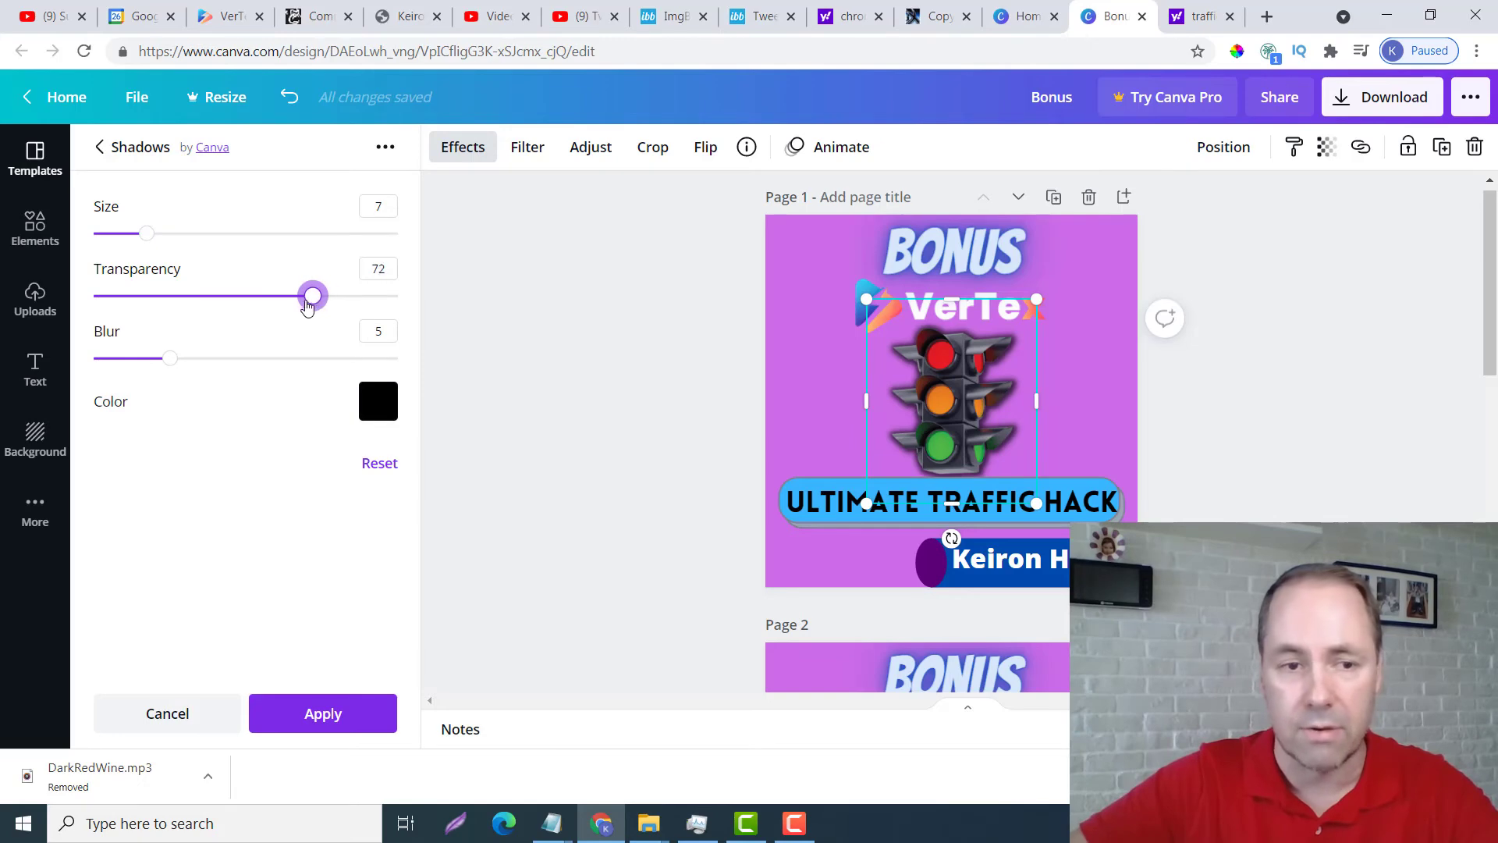
left_click_drag(160, 367, 231, 359)
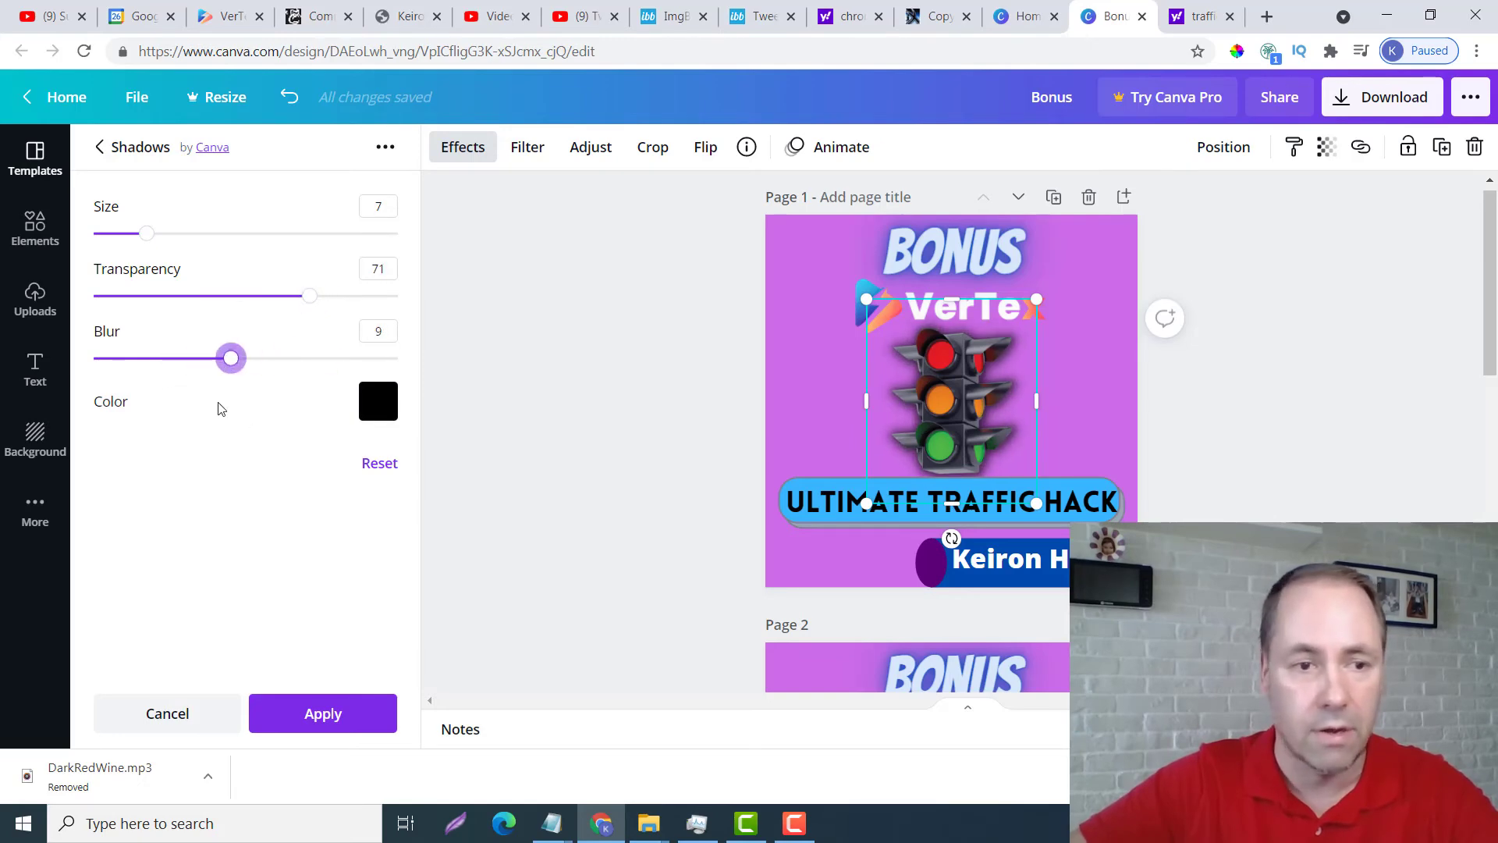
left_click(377, 409)
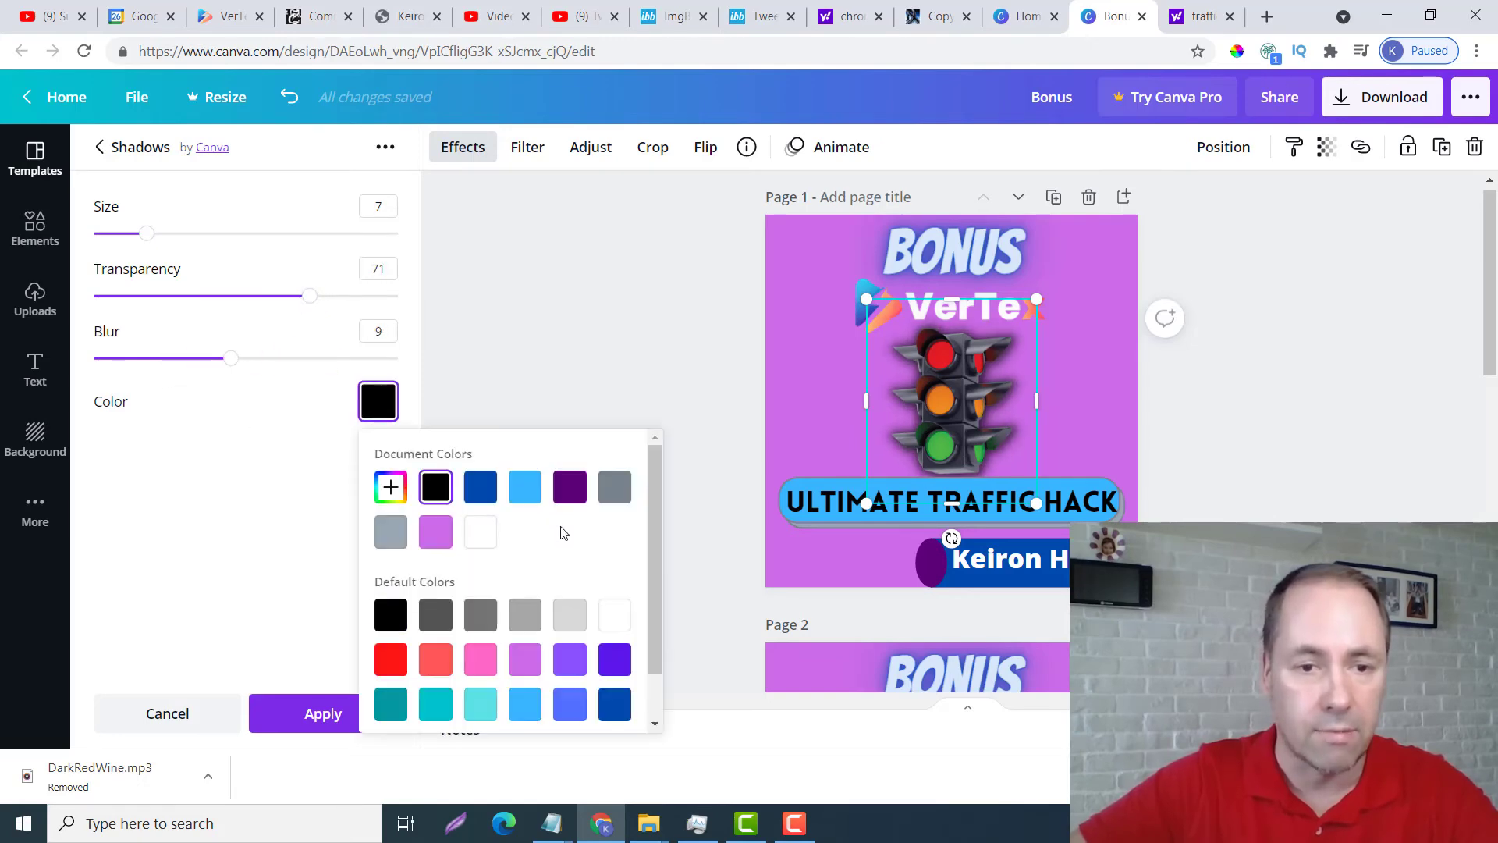
left_click(482, 533)
left_click(222, 366)
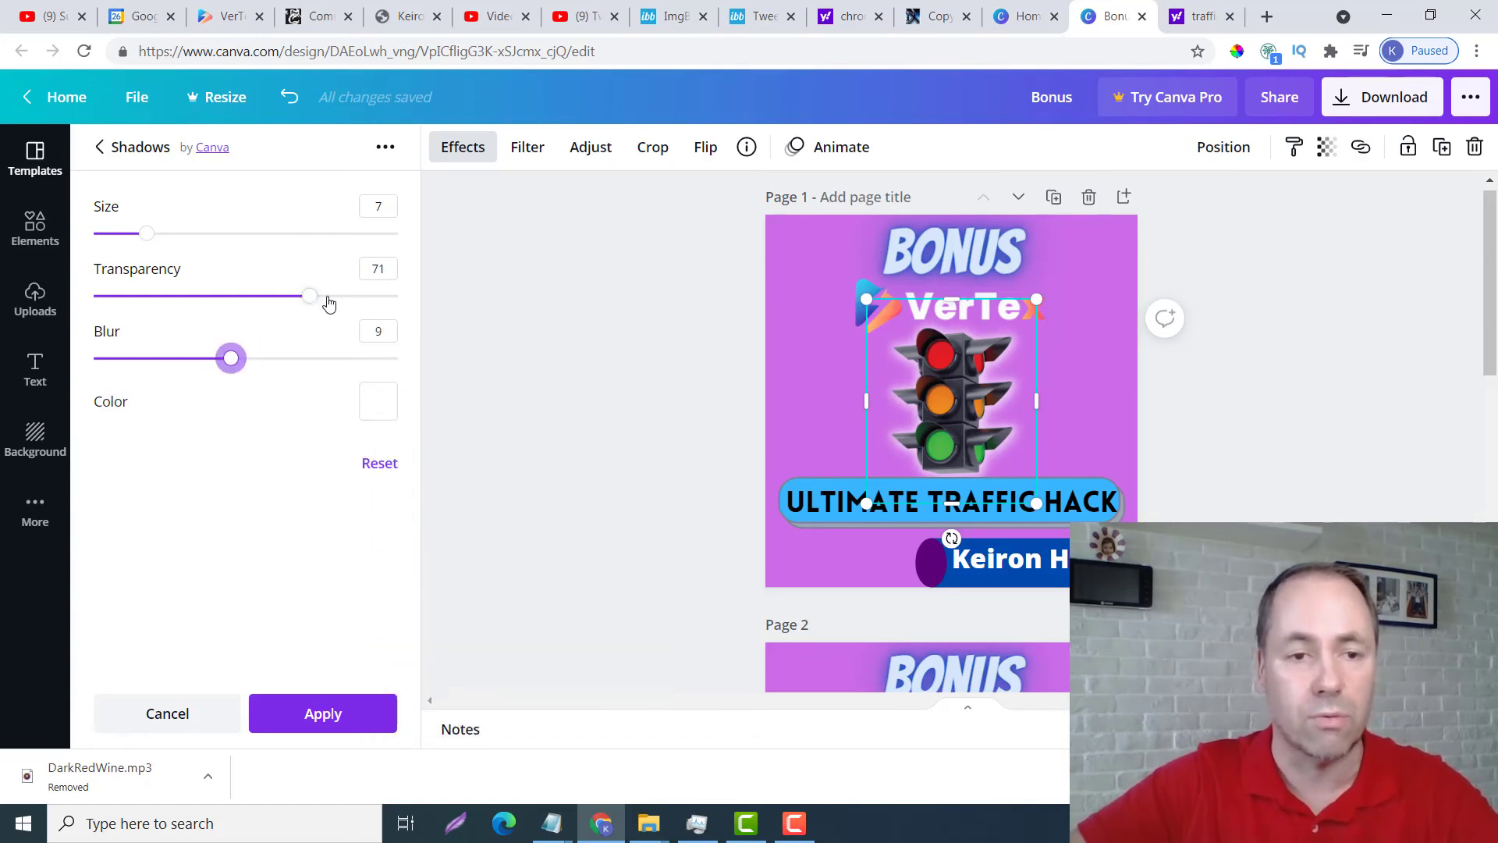
Strengthen the traffic light's white glow by setting its transparency to 86 and its size to 17
left_click_drag(328, 303, 358, 308)
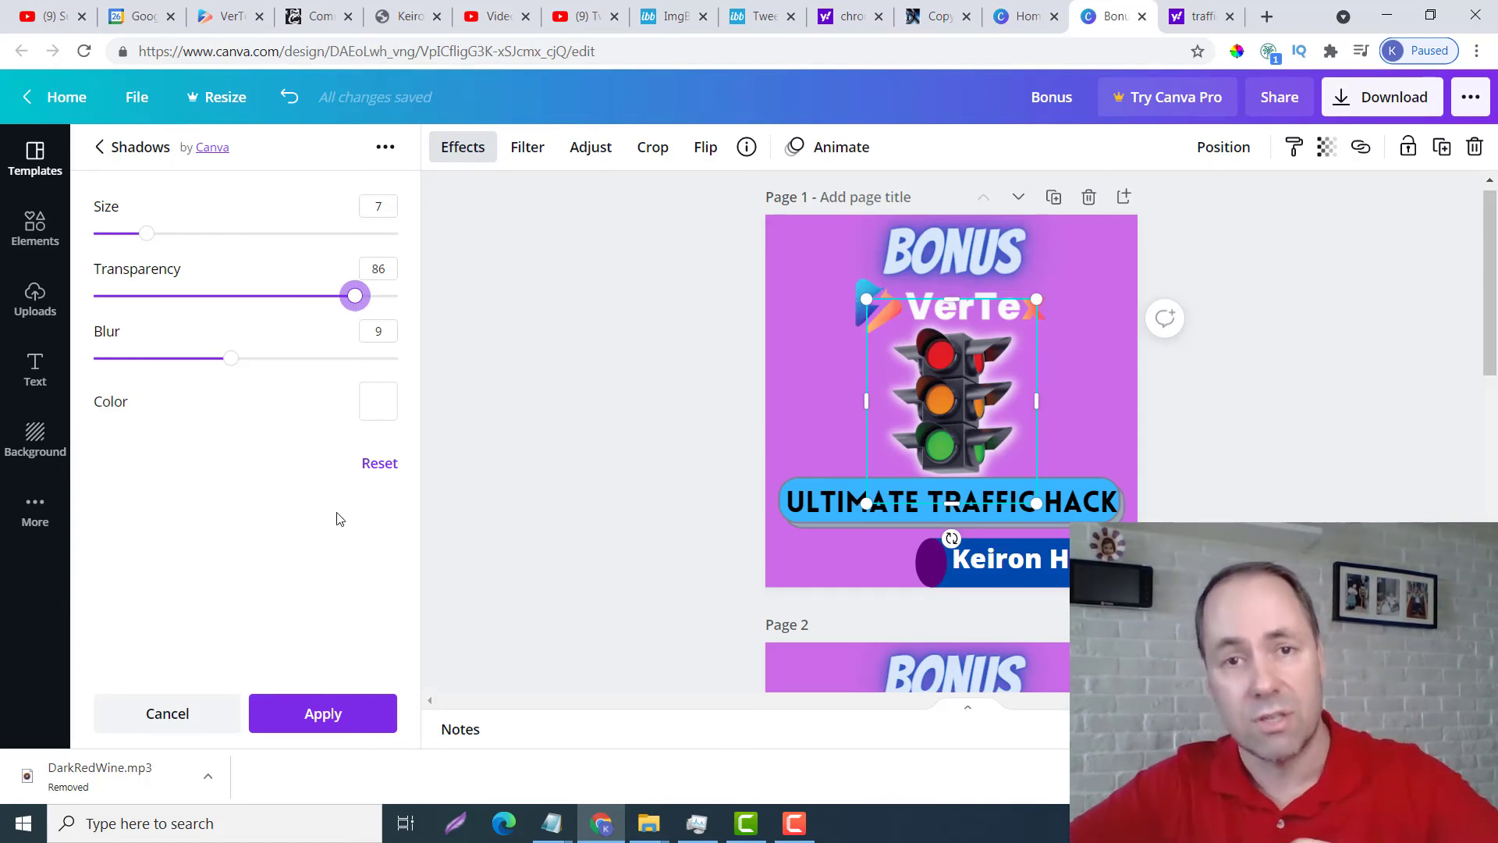
left_click_drag(147, 233, 225, 239)
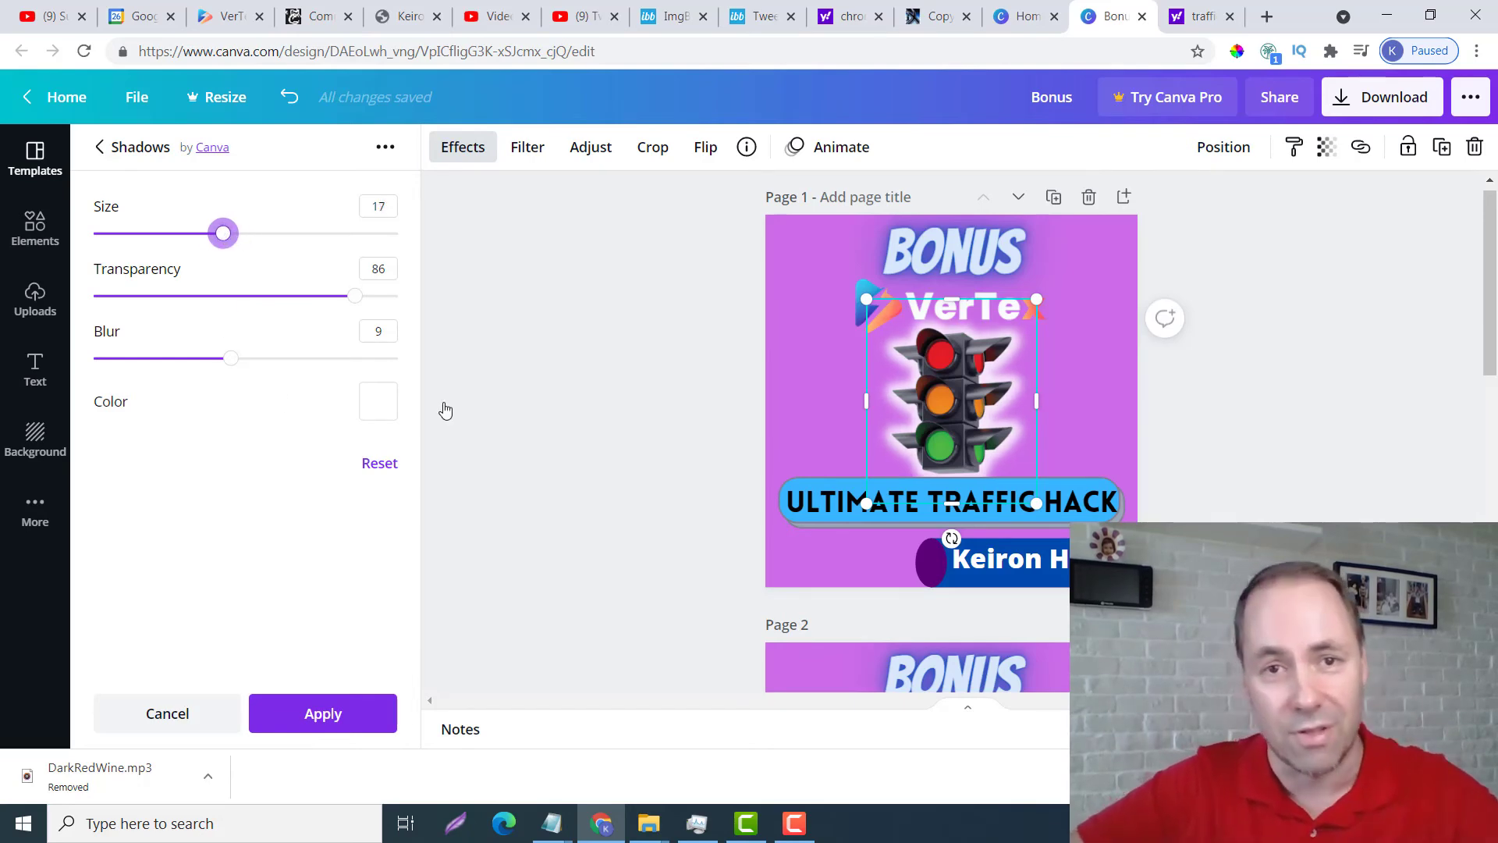
left_click(642, 333)
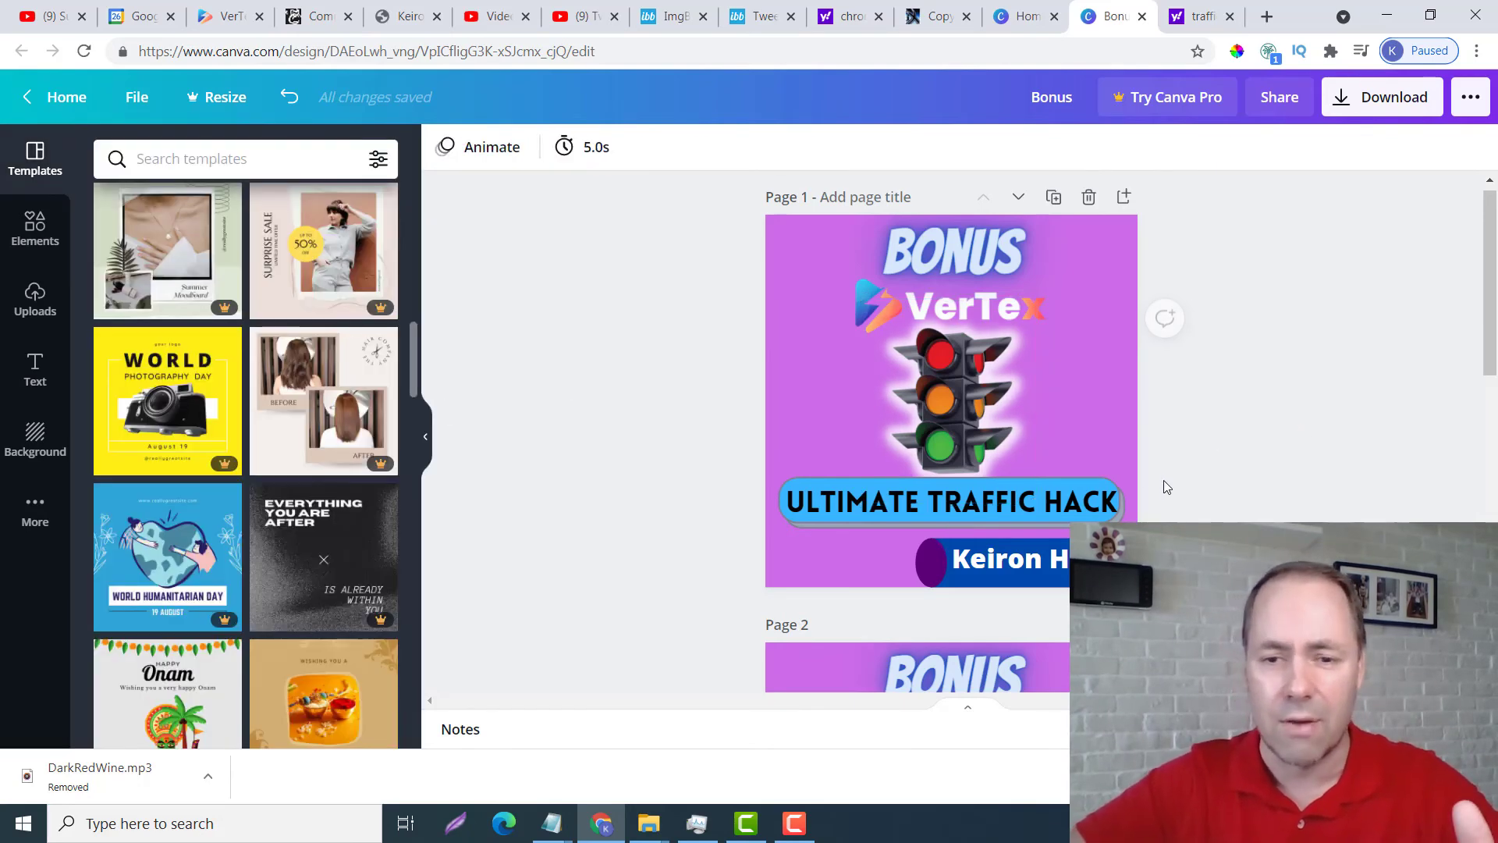
Apply the Shadow text effect to the ULTIMATE TRAFFIC HACK title and make the shadow colour pink
left_click(1037, 508)
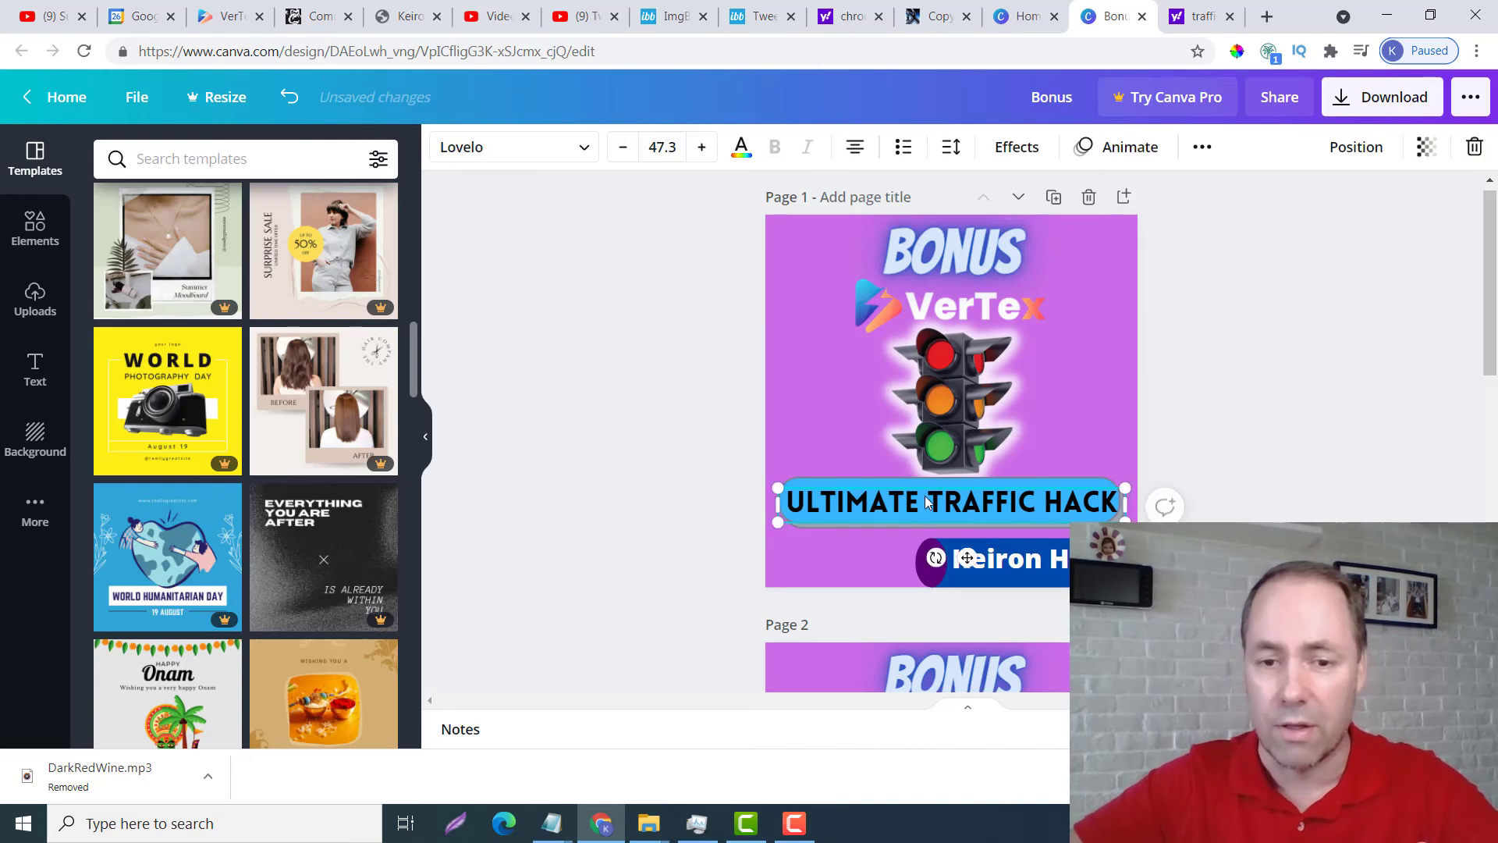
left_click(1015, 147)
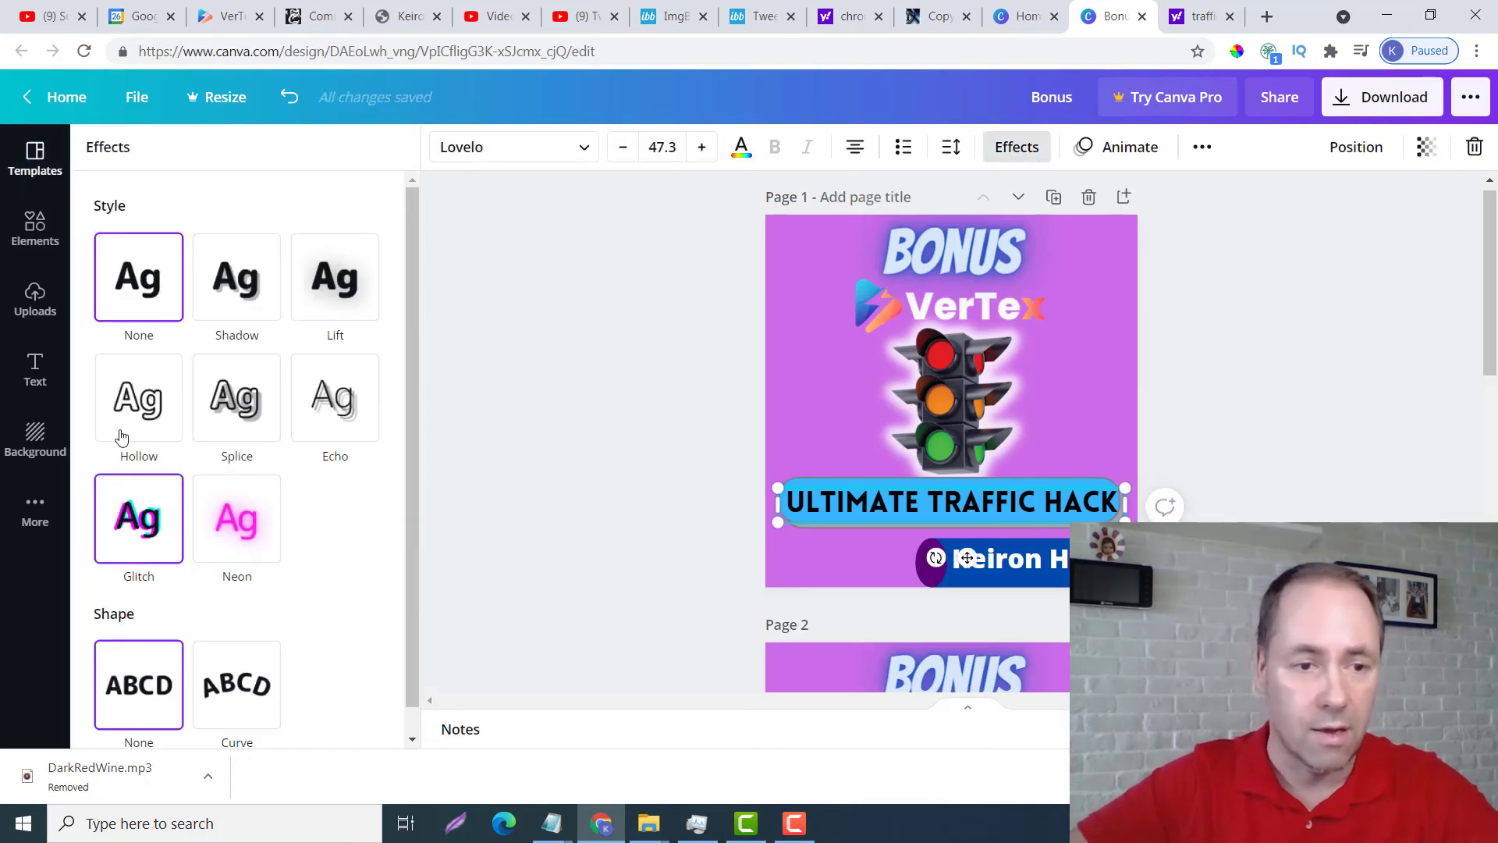
left_click(262, 304)
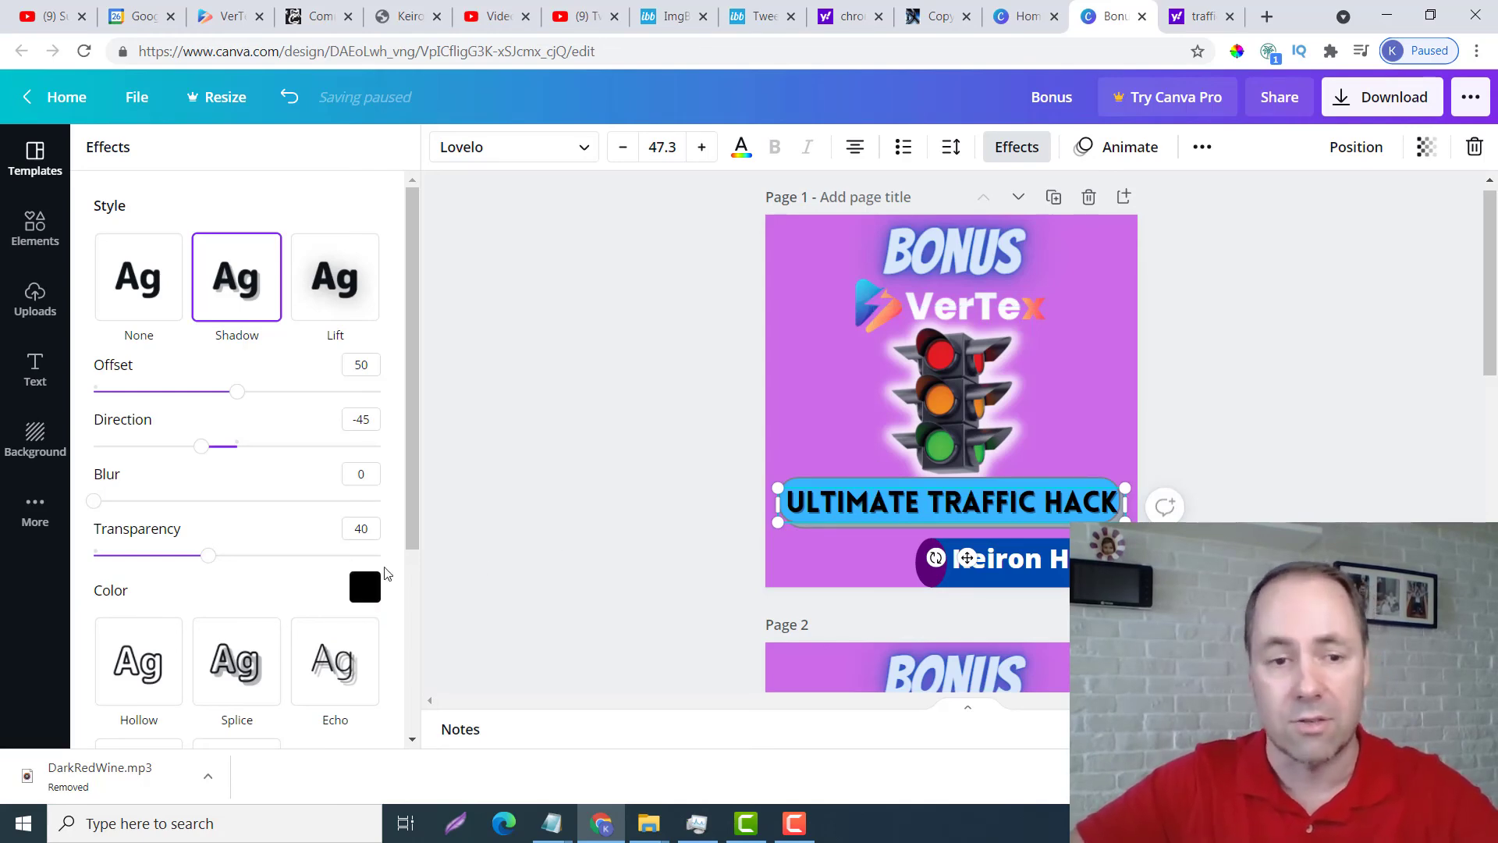
left_click(365, 587)
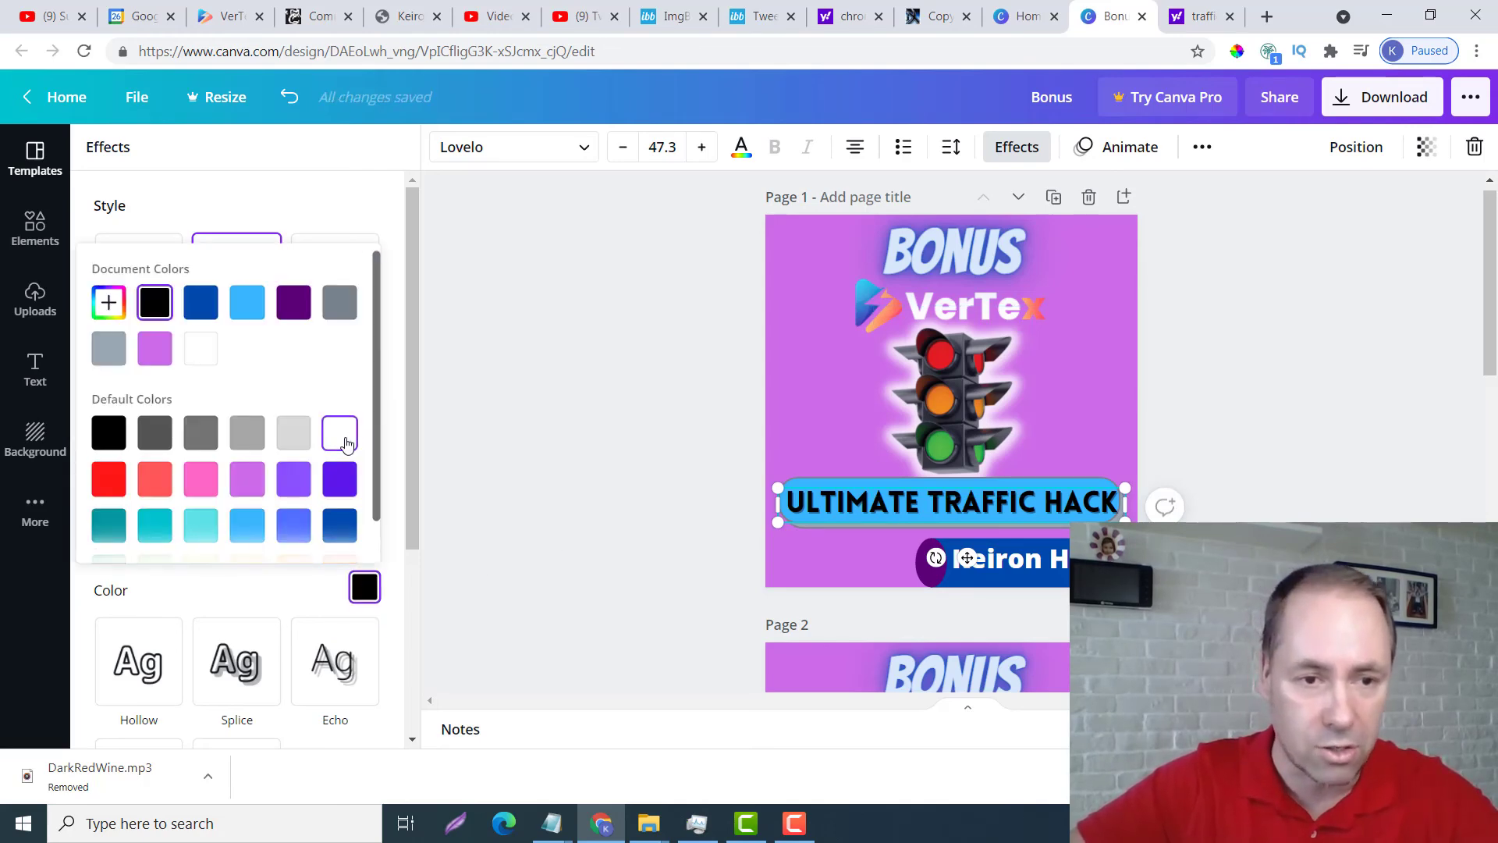
left_click(347, 444)
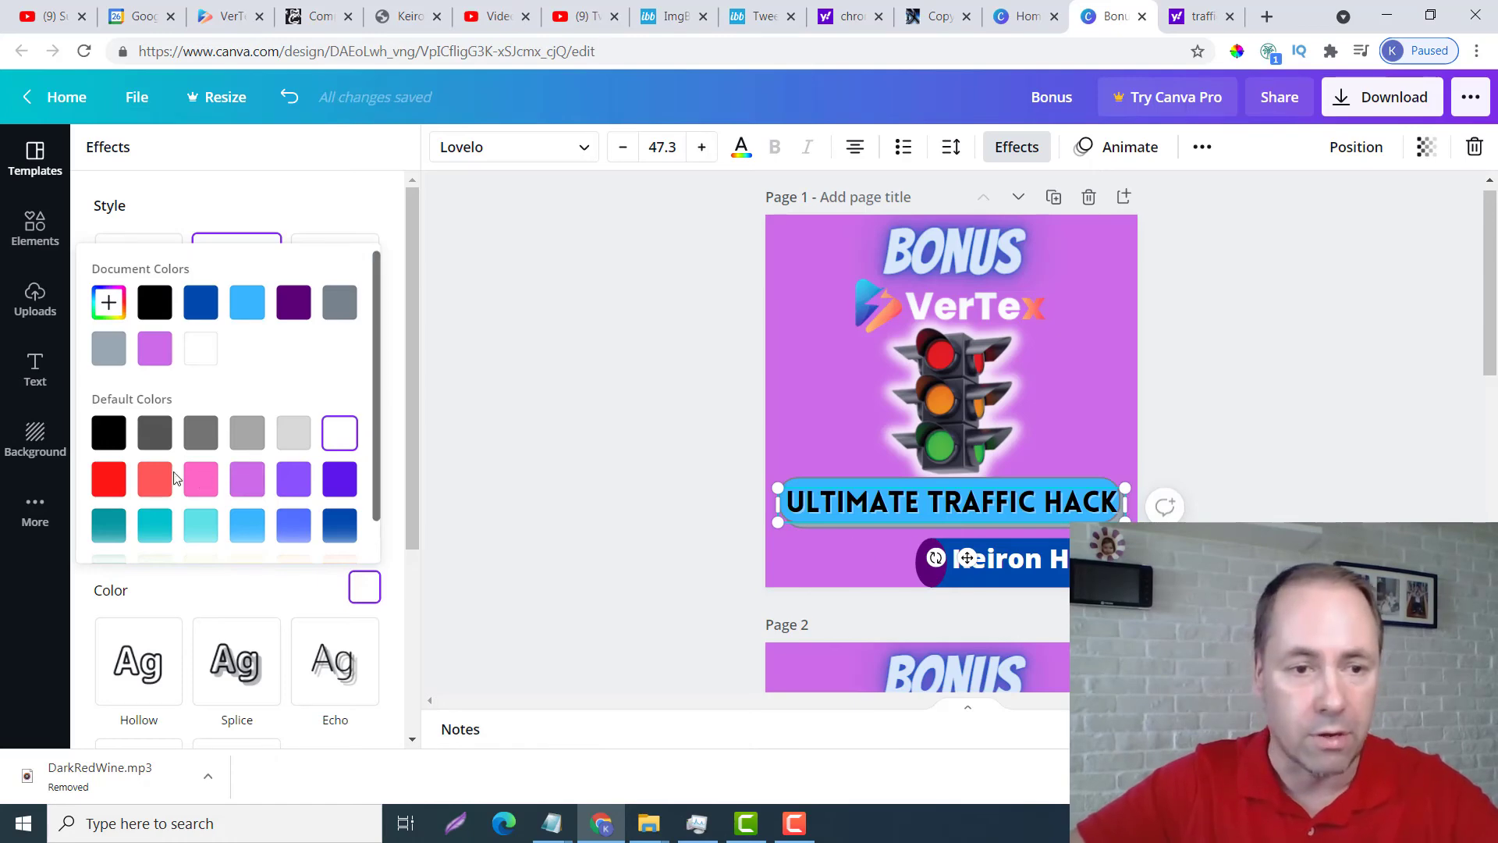
left_click(202, 478)
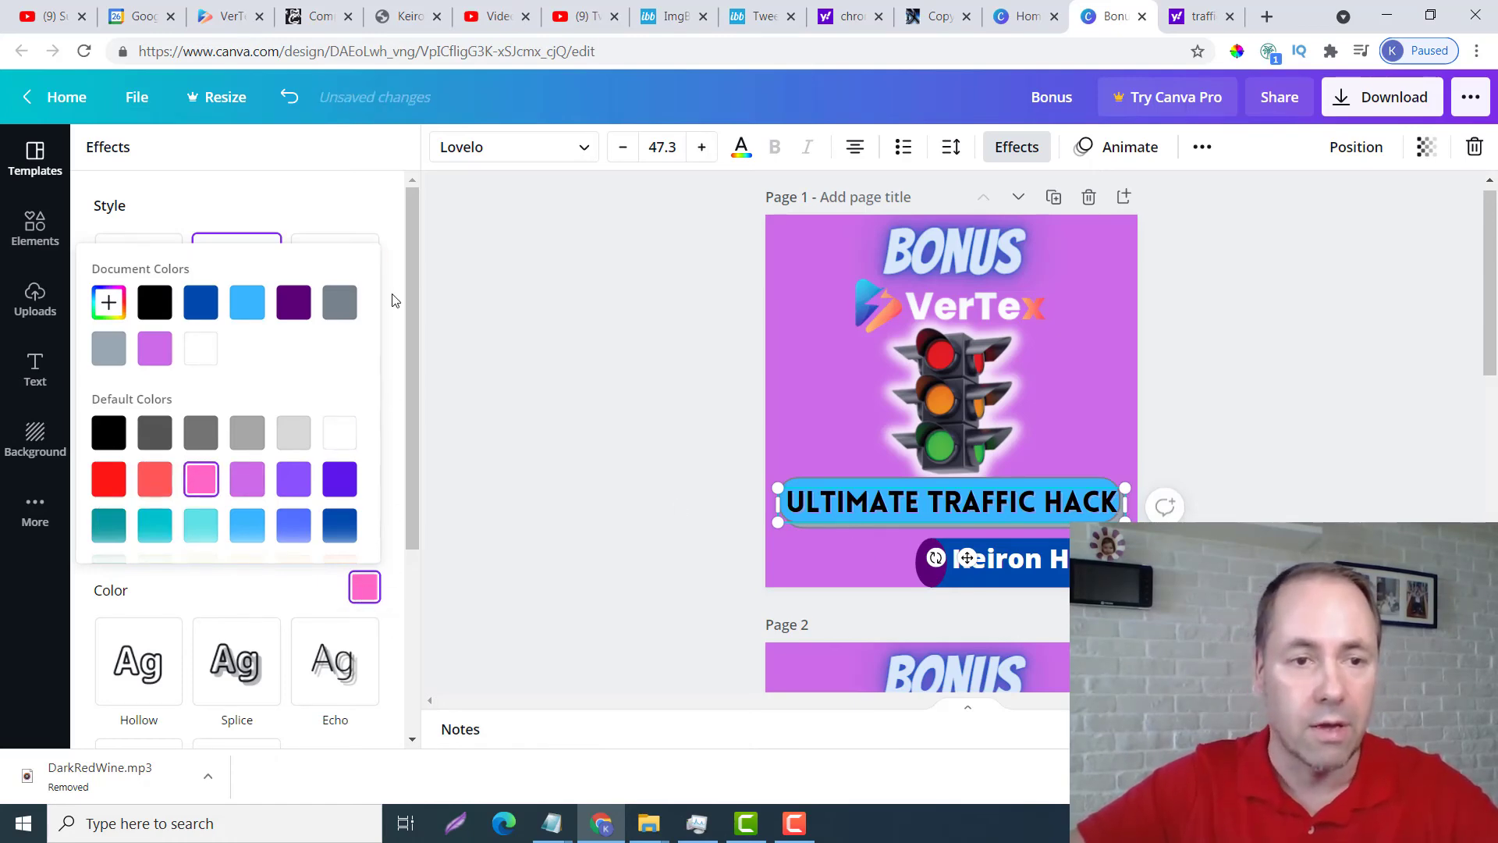
left_click(392, 212)
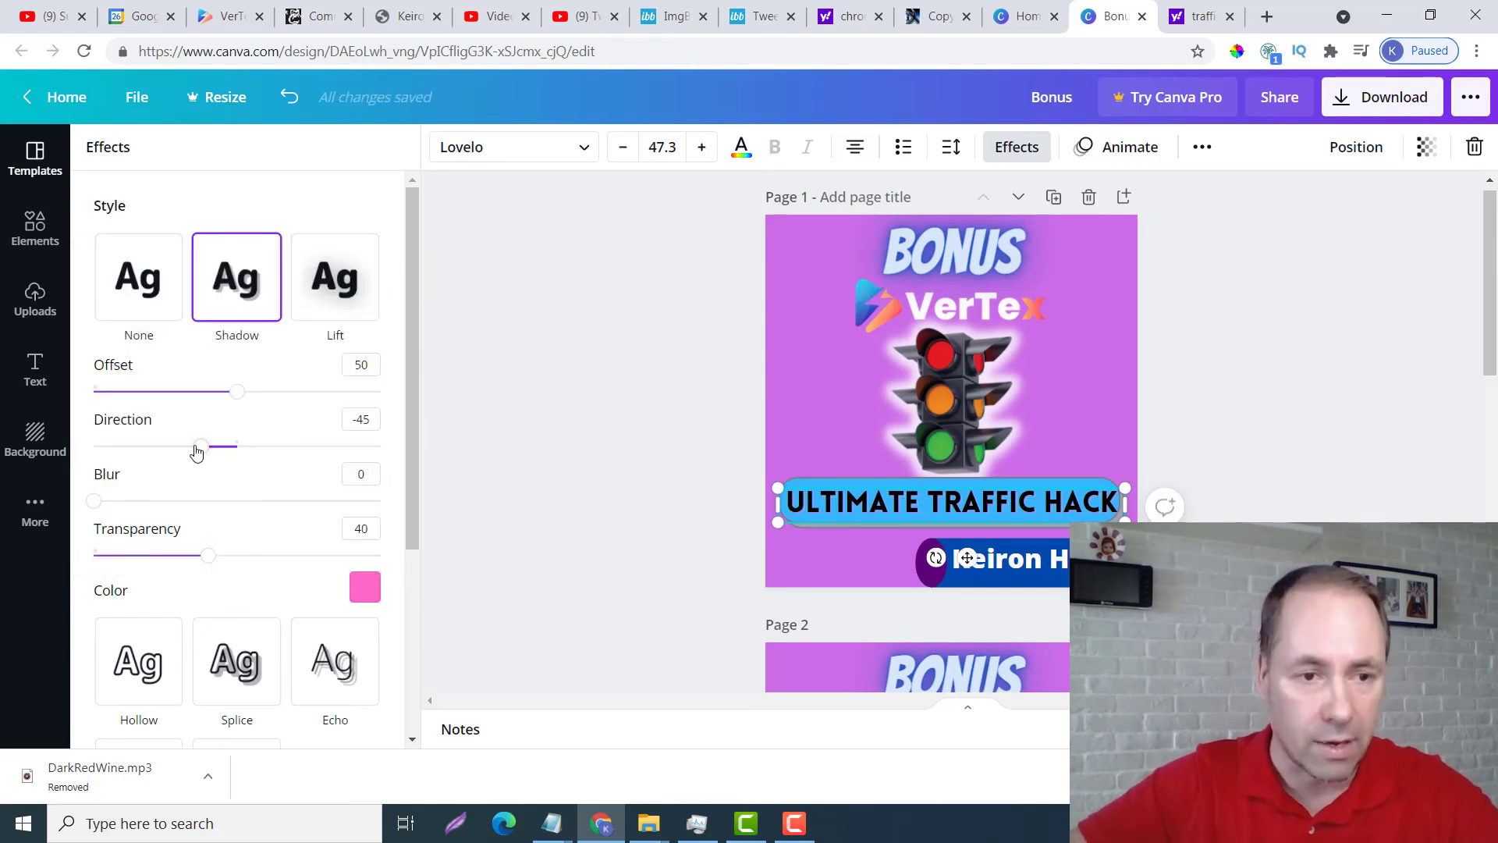
Set the title's shadow direction to -41, transparency to 62 and offset to 85
mouse_move(200, 450)
left_mouse_down()
mouse_move(279, 451)
mouse_move(205, 449)
left_mouse_up()
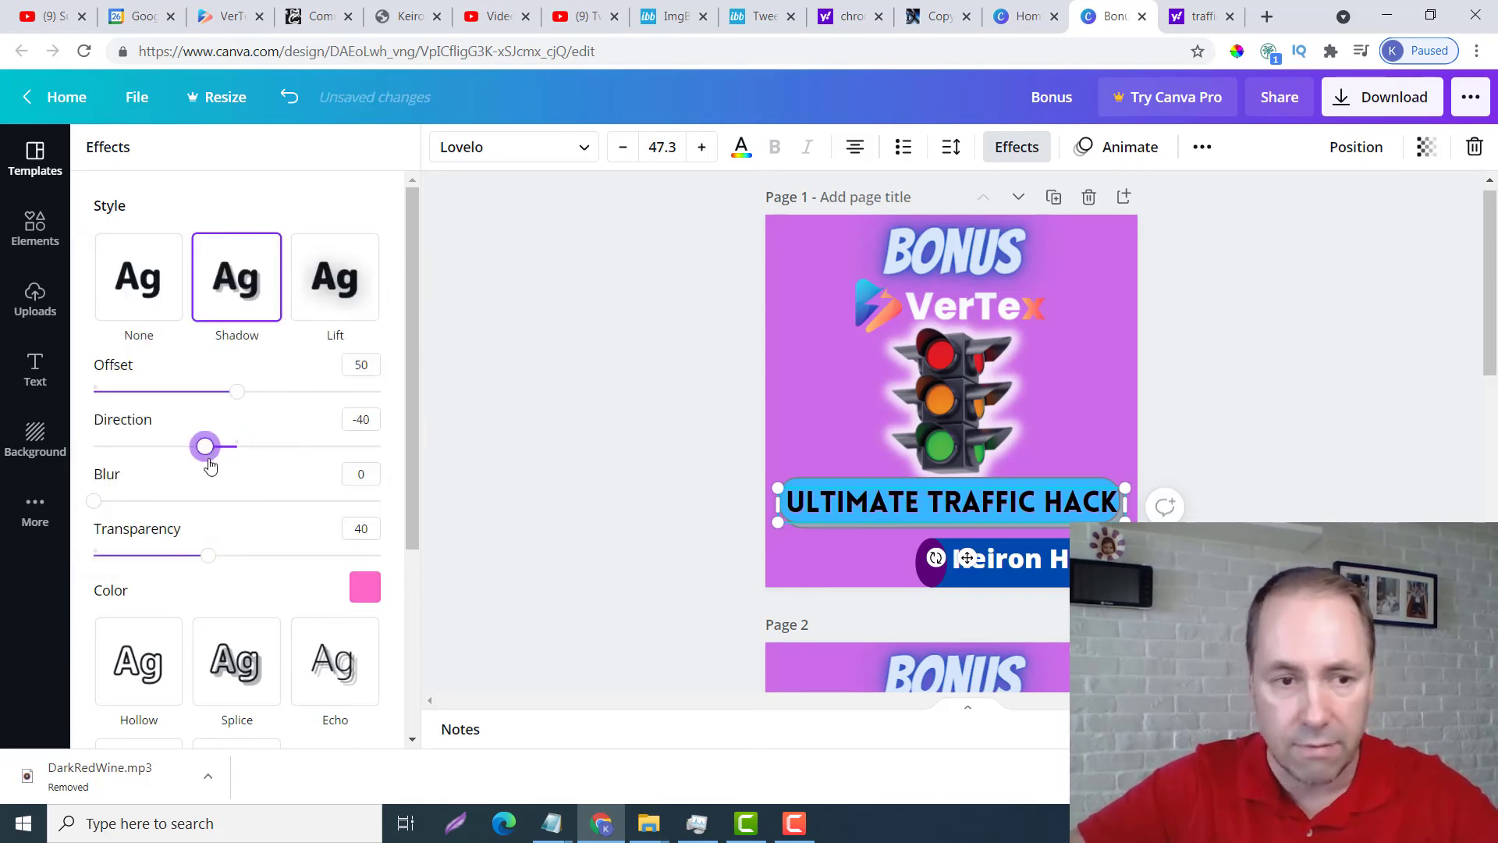
left_click(274, 557)
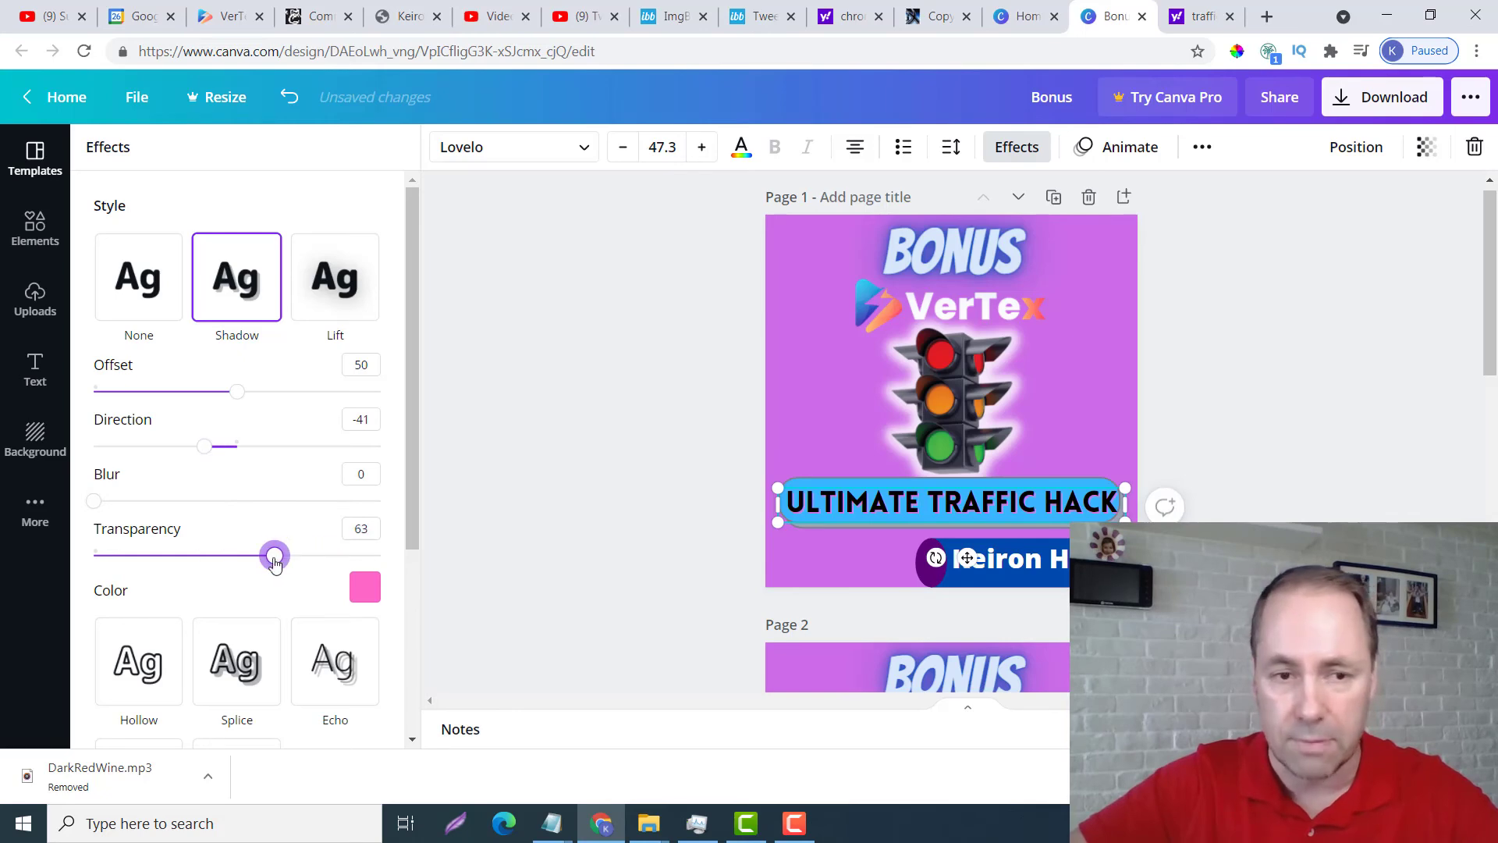
left_click_drag(281, 397, 341, 409)
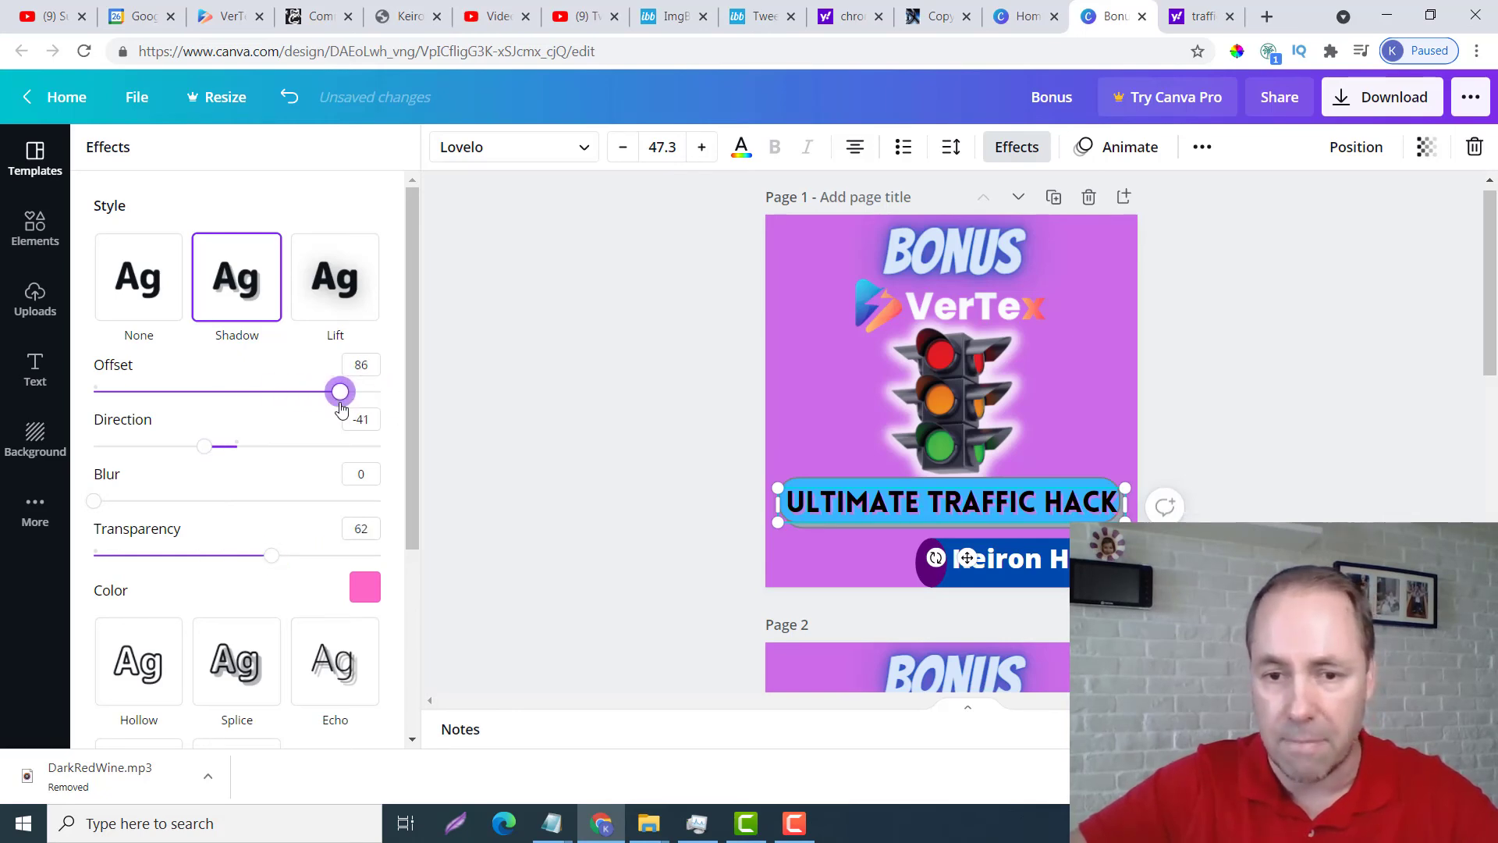
Try adjusting the letter spacing of the ULTIMATE TRAFFIC HACK title
left_click(949, 147)
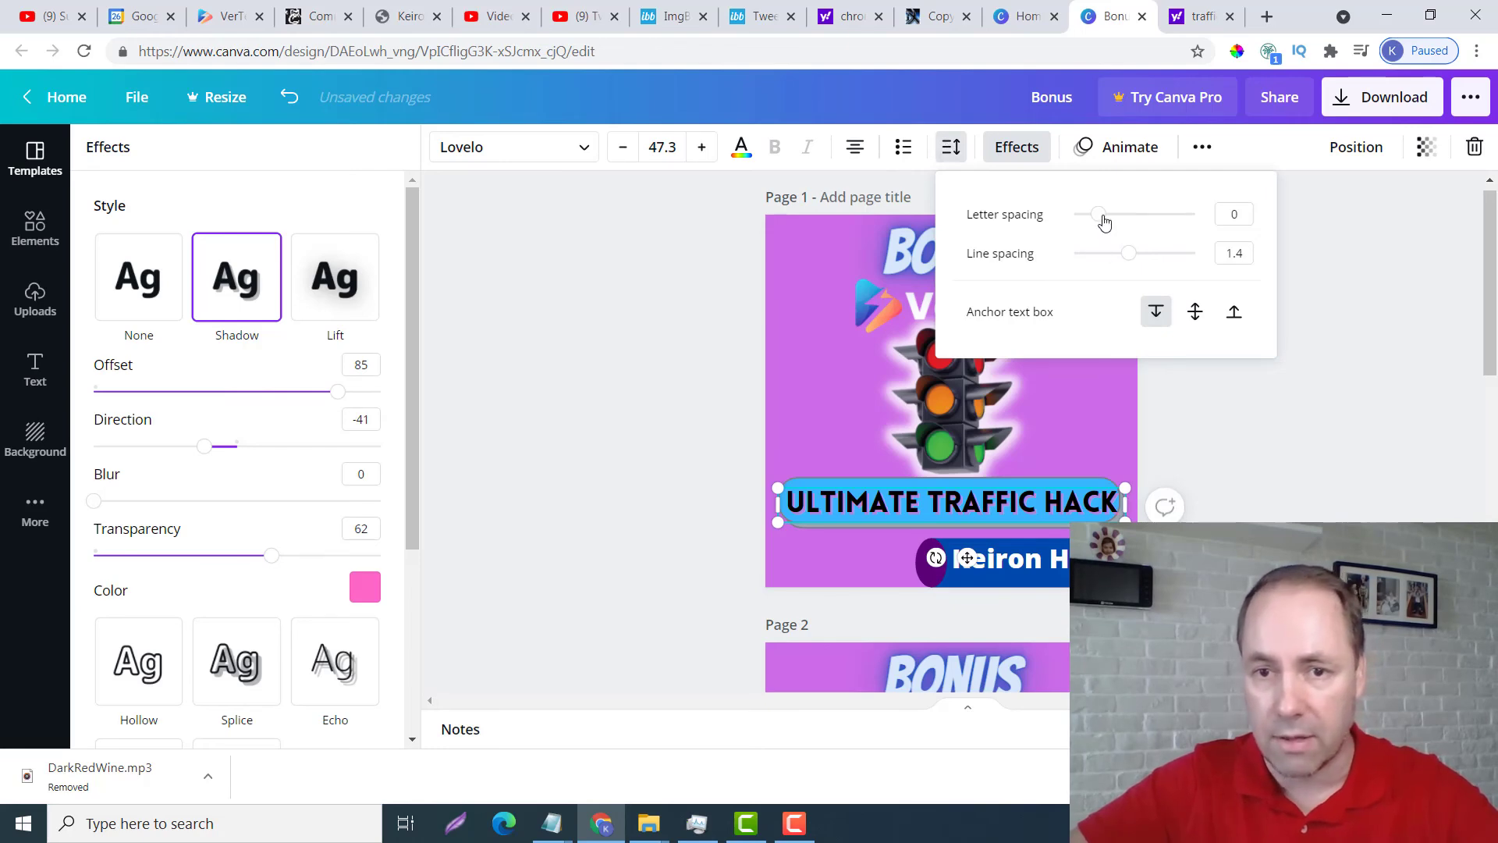
mouse_move(1098, 219)
left_mouse_down()
mouse_move(1160, 221)
mouse_move(1094, 232)
left_mouse_up()
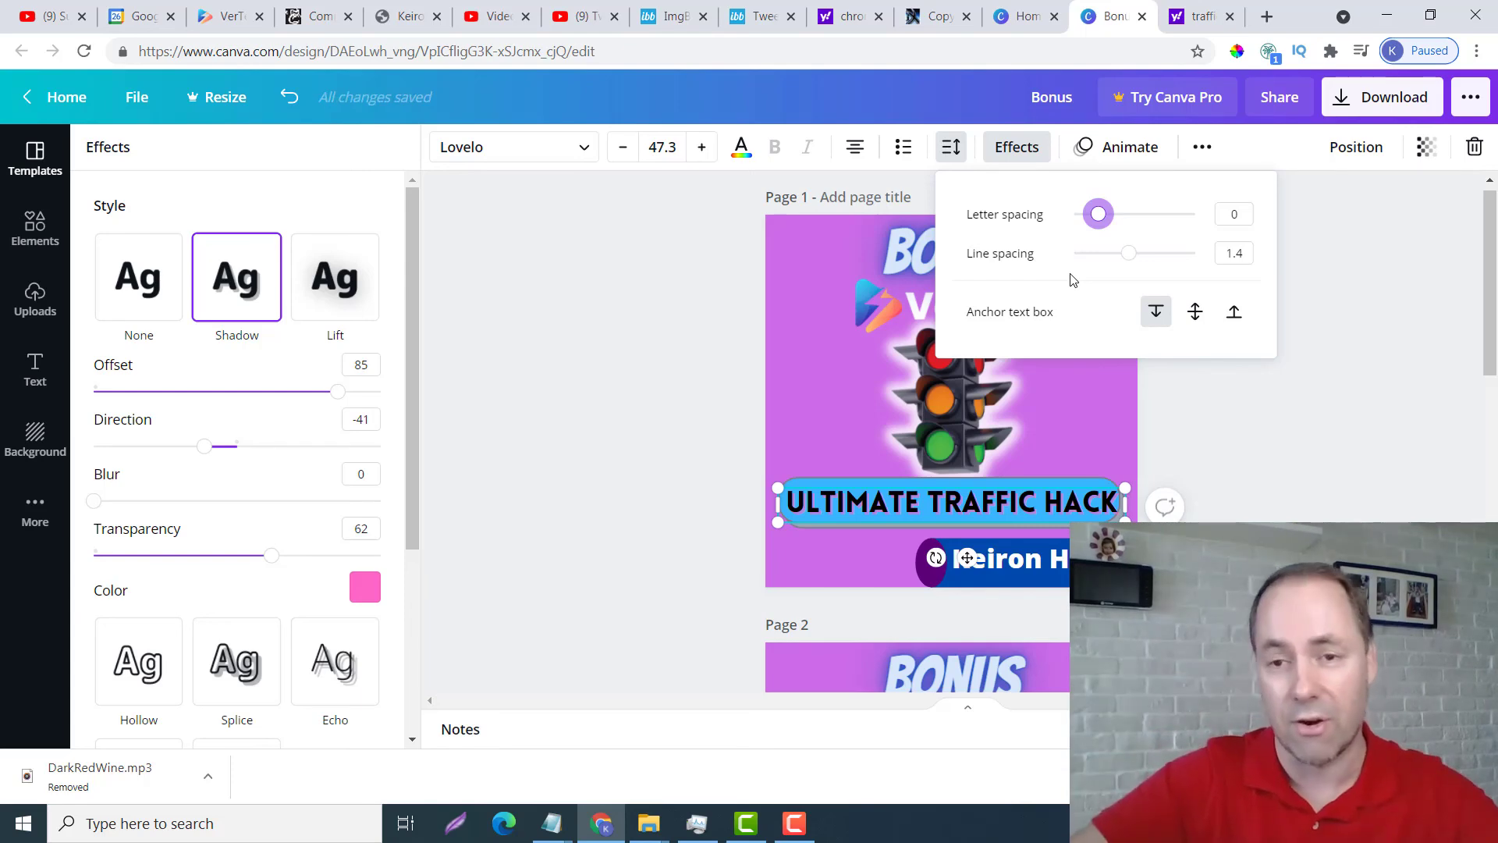
left_click(1351, 216)
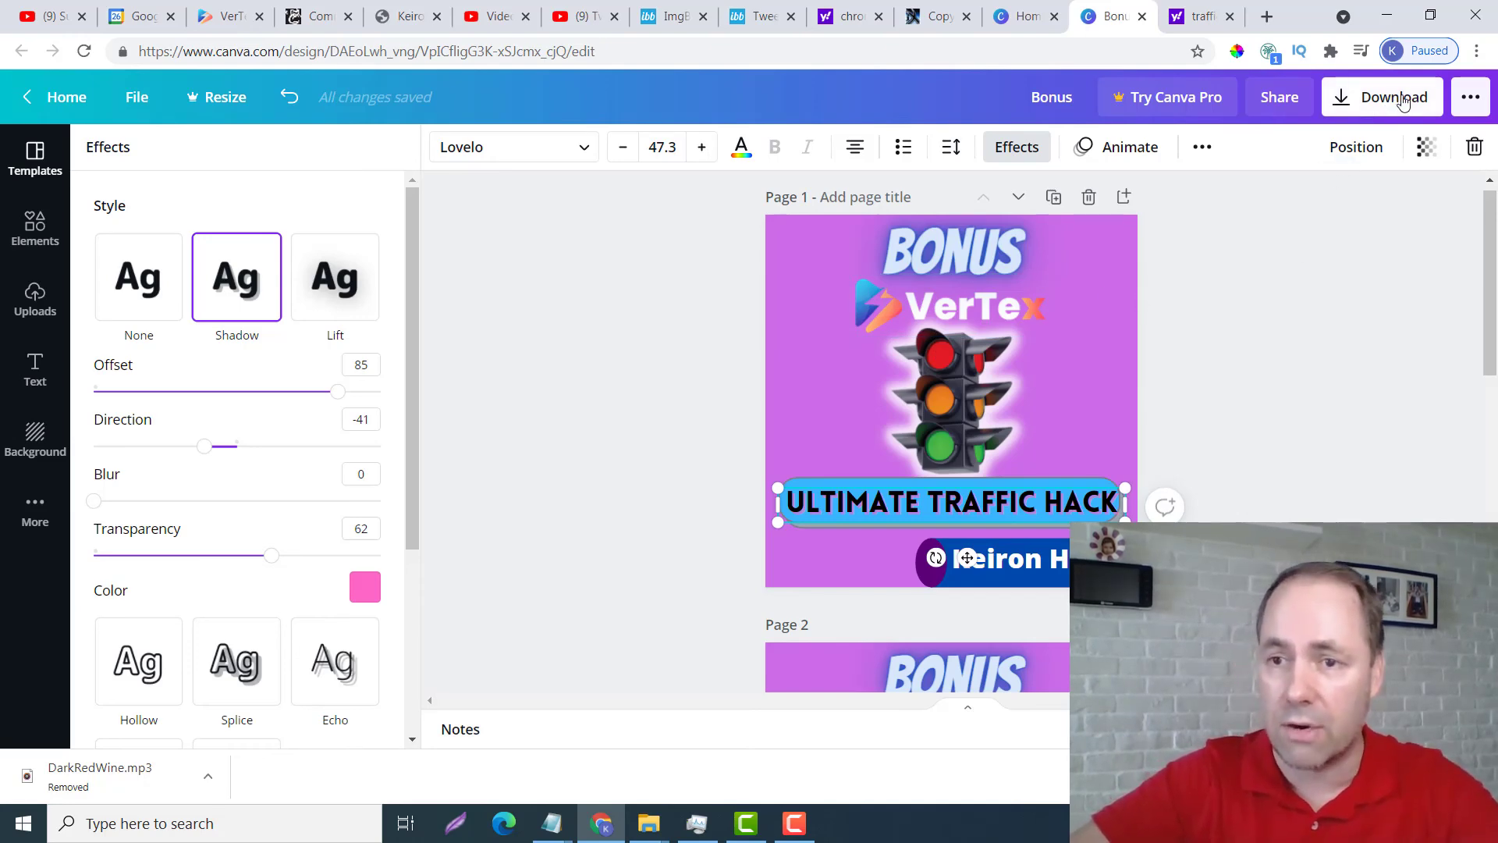
Delete the spare template copy on page 2 and the blank page after it, keeping only the finished graphic
scroll(1277, 431, "down", 4)
scroll(1271, 435, "up", 1)
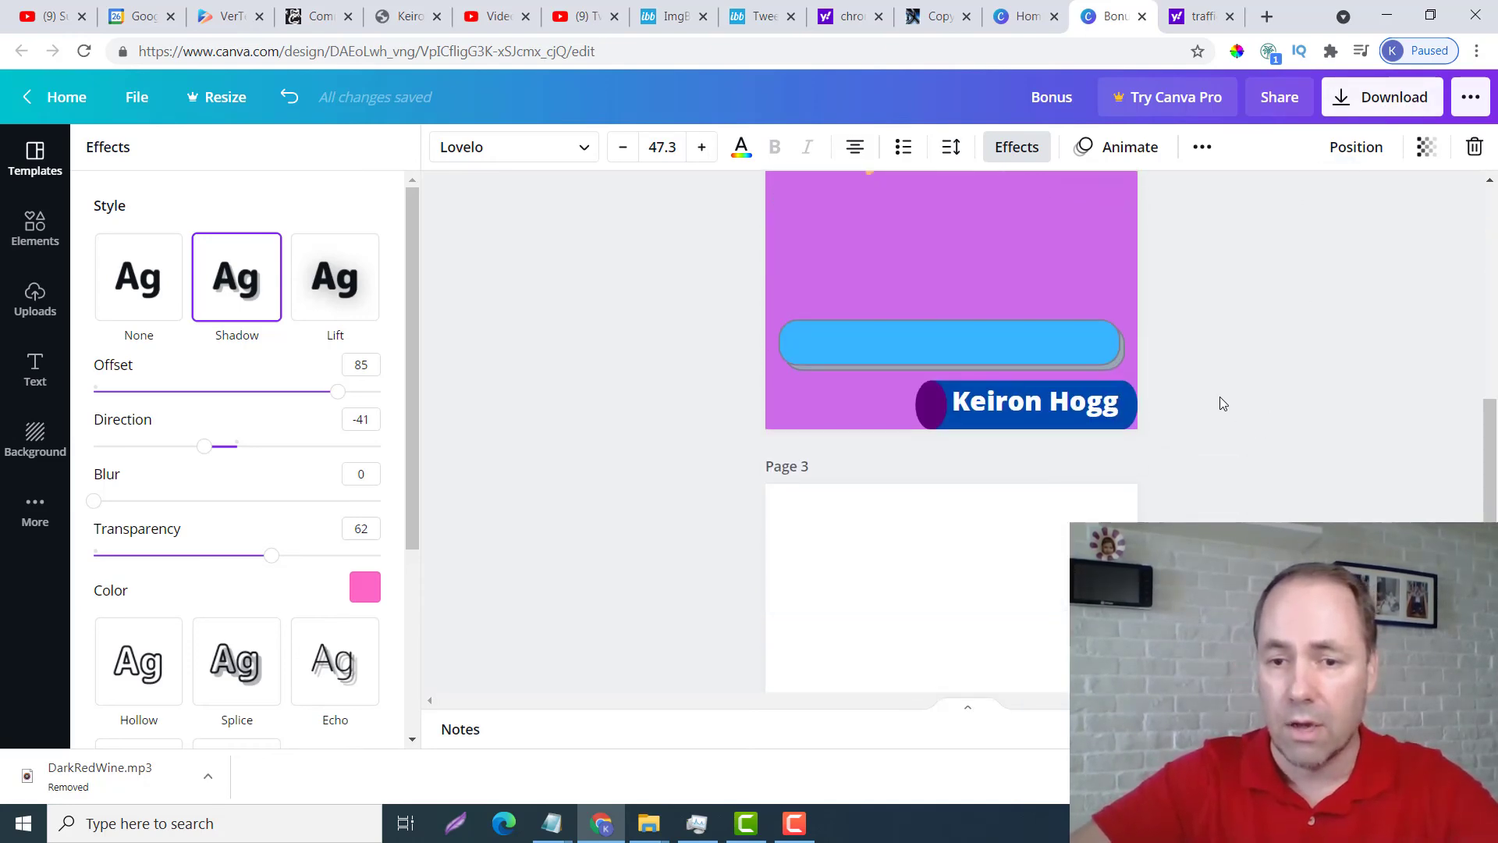
left_click(1087, 442)
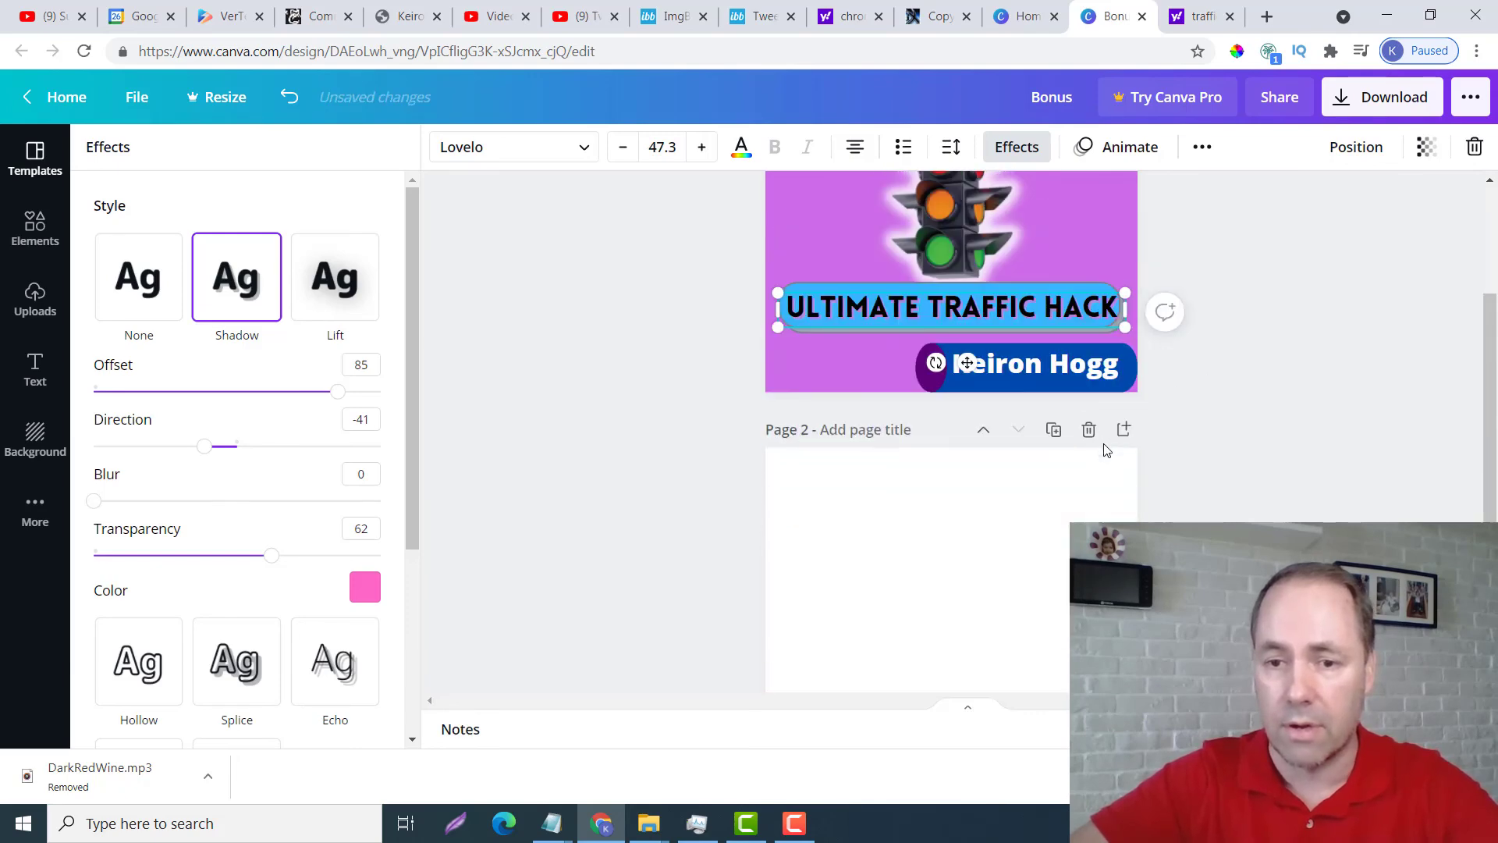
left_click(1089, 430)
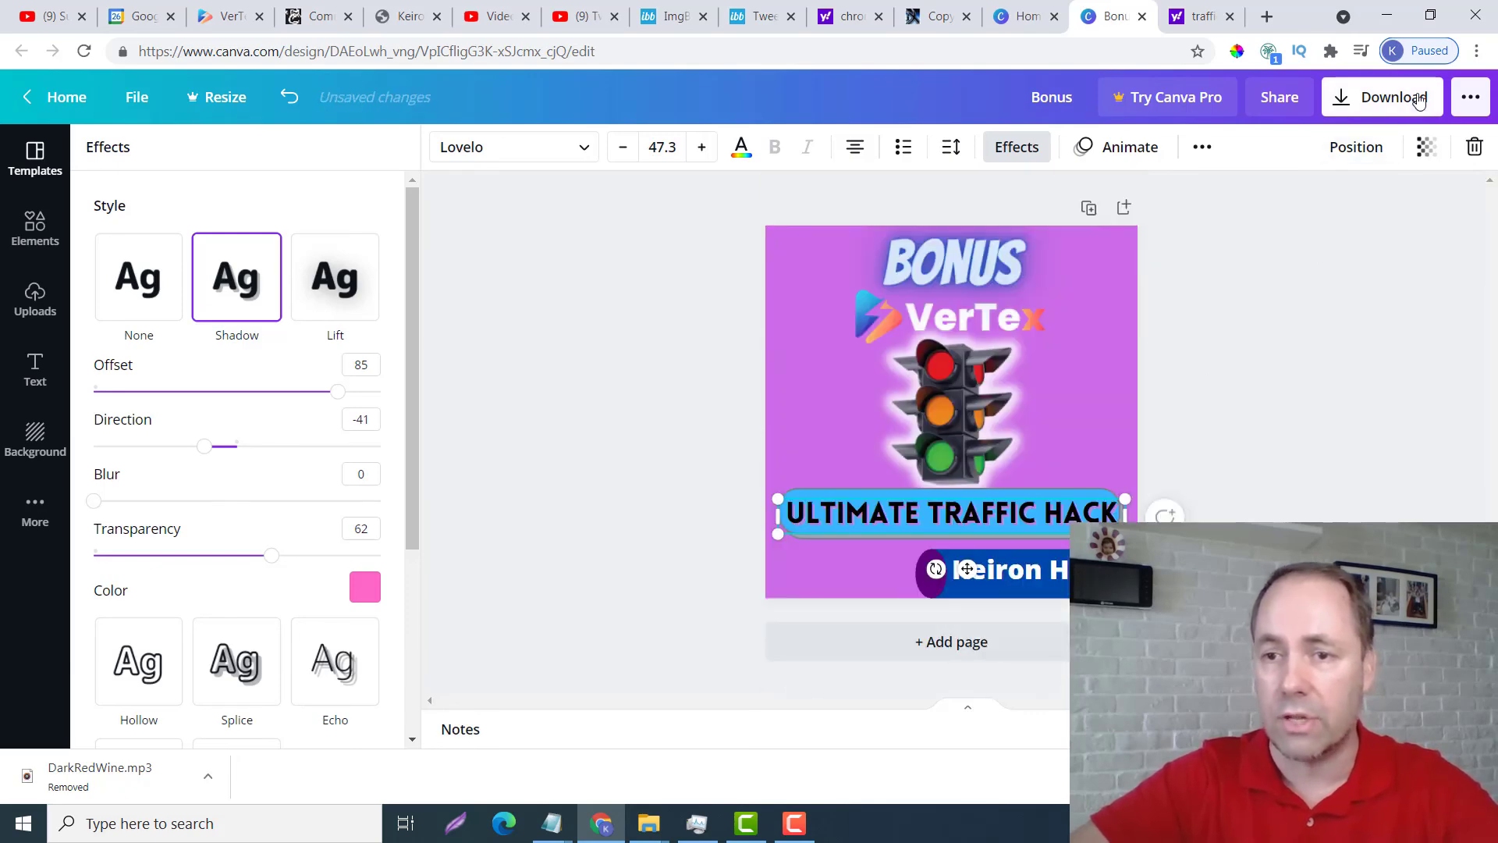
Review the file types available for downloading the design and choose PNG
left_click(1382, 97)
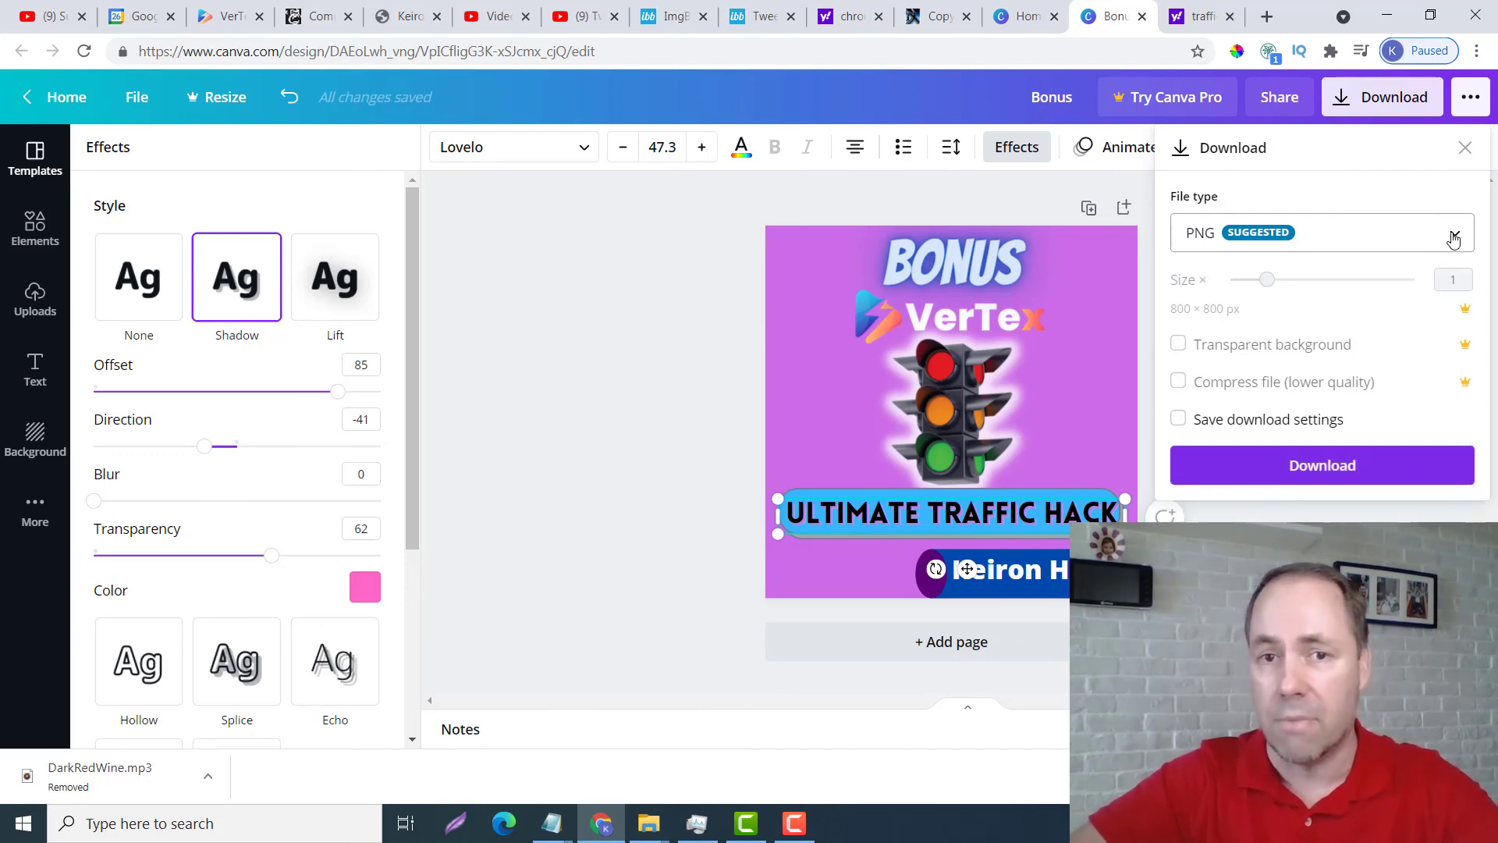
left_click(1452, 239)
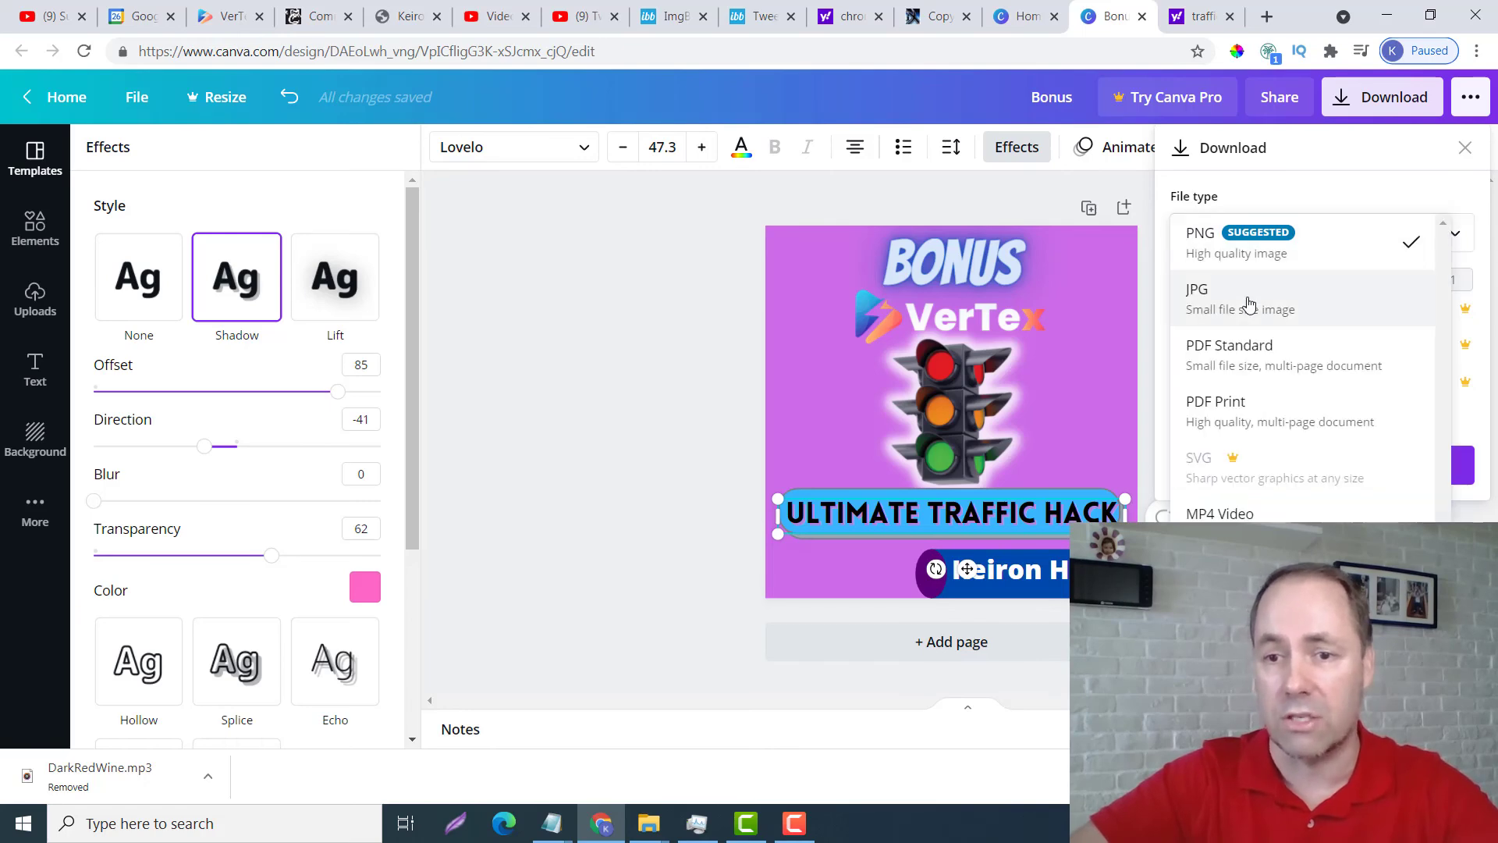
left_click(1310, 244)
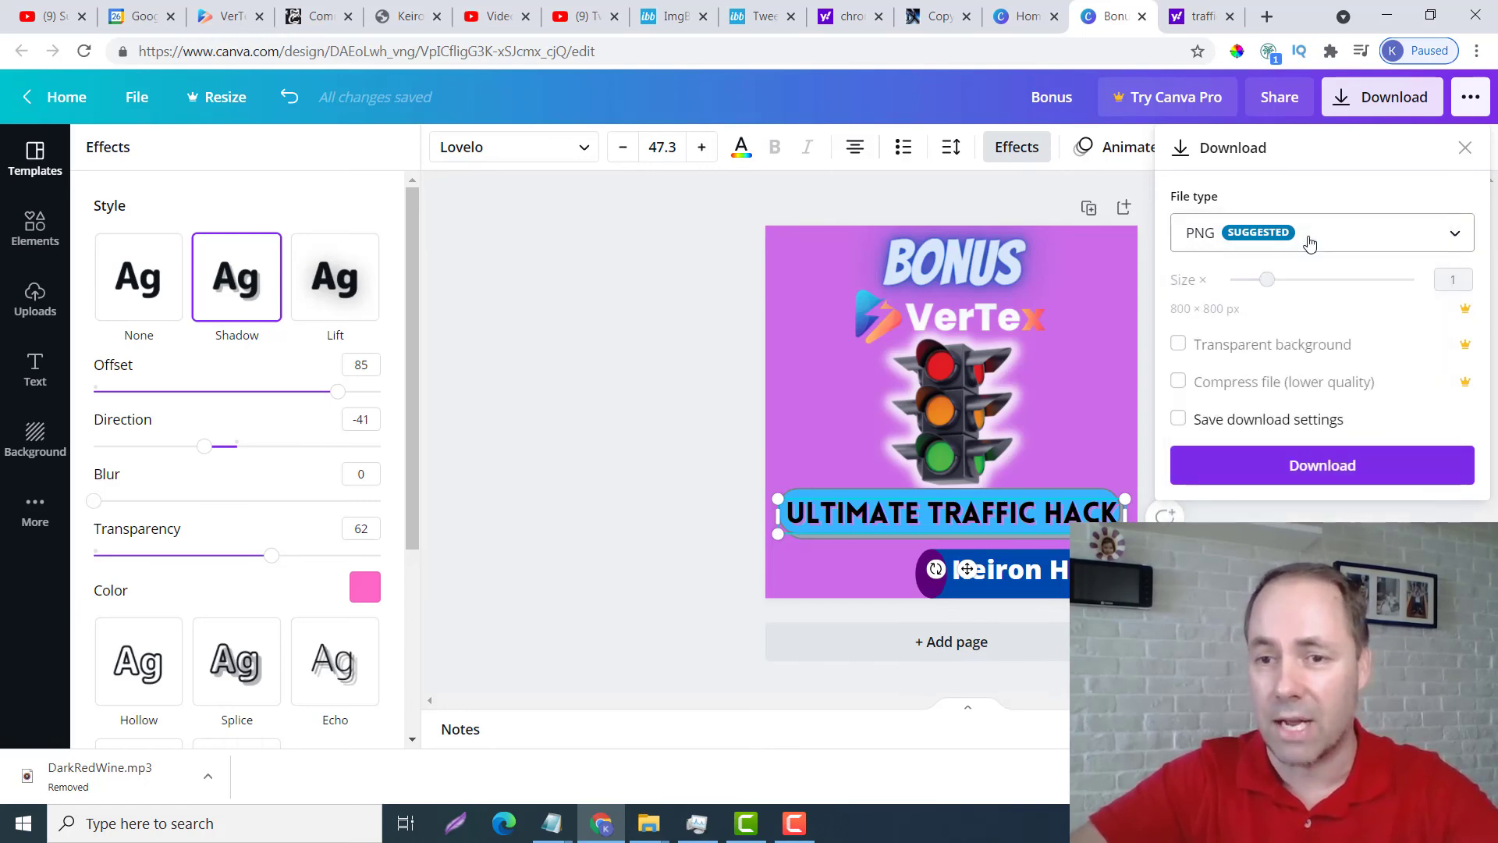
Rename the design as "Demo Bonus Tutorial"
left_click(1056, 92)
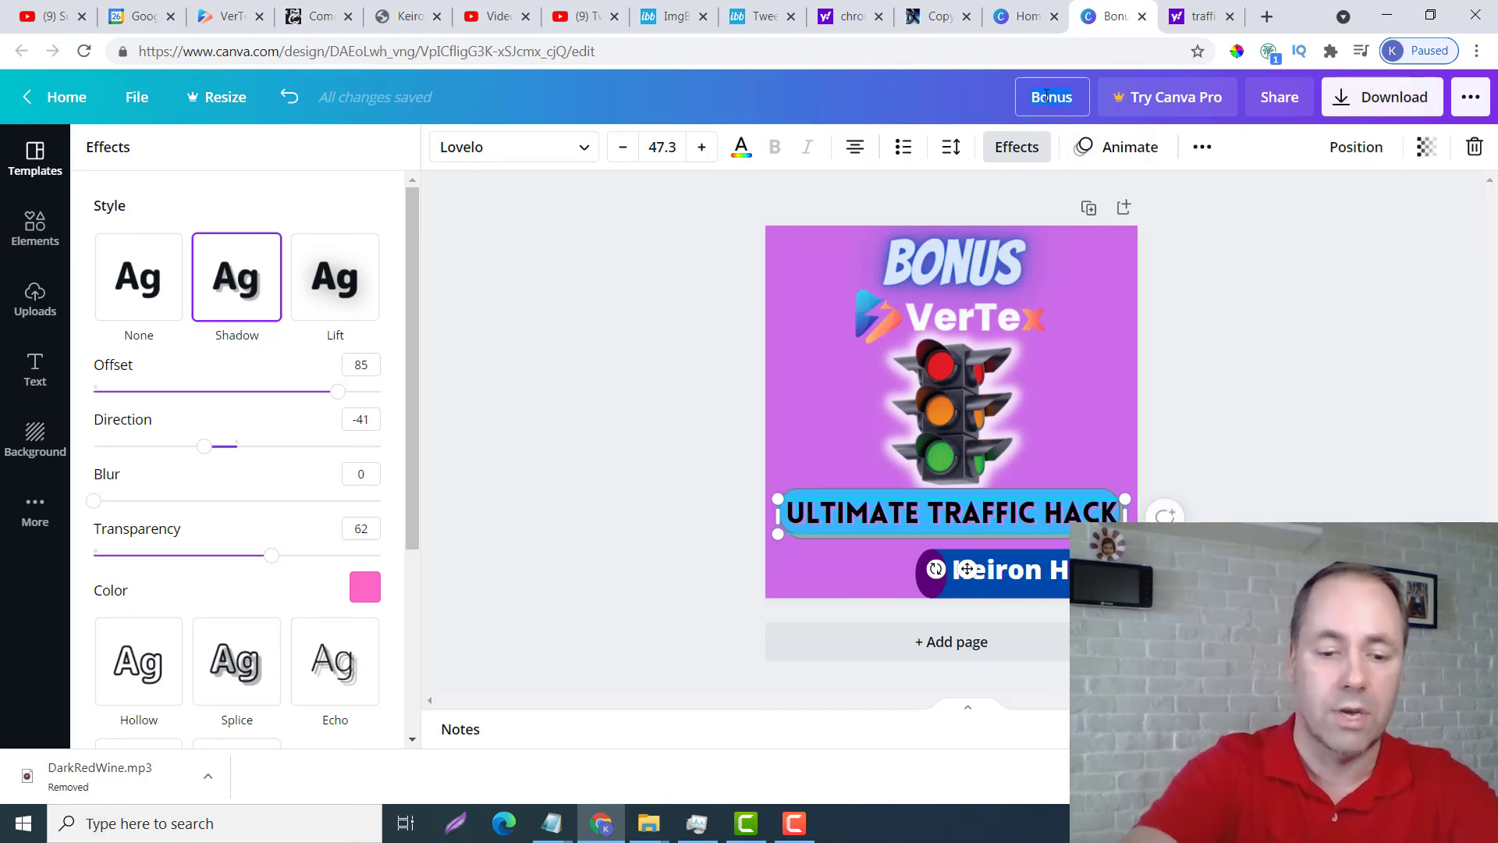
type("Demo")
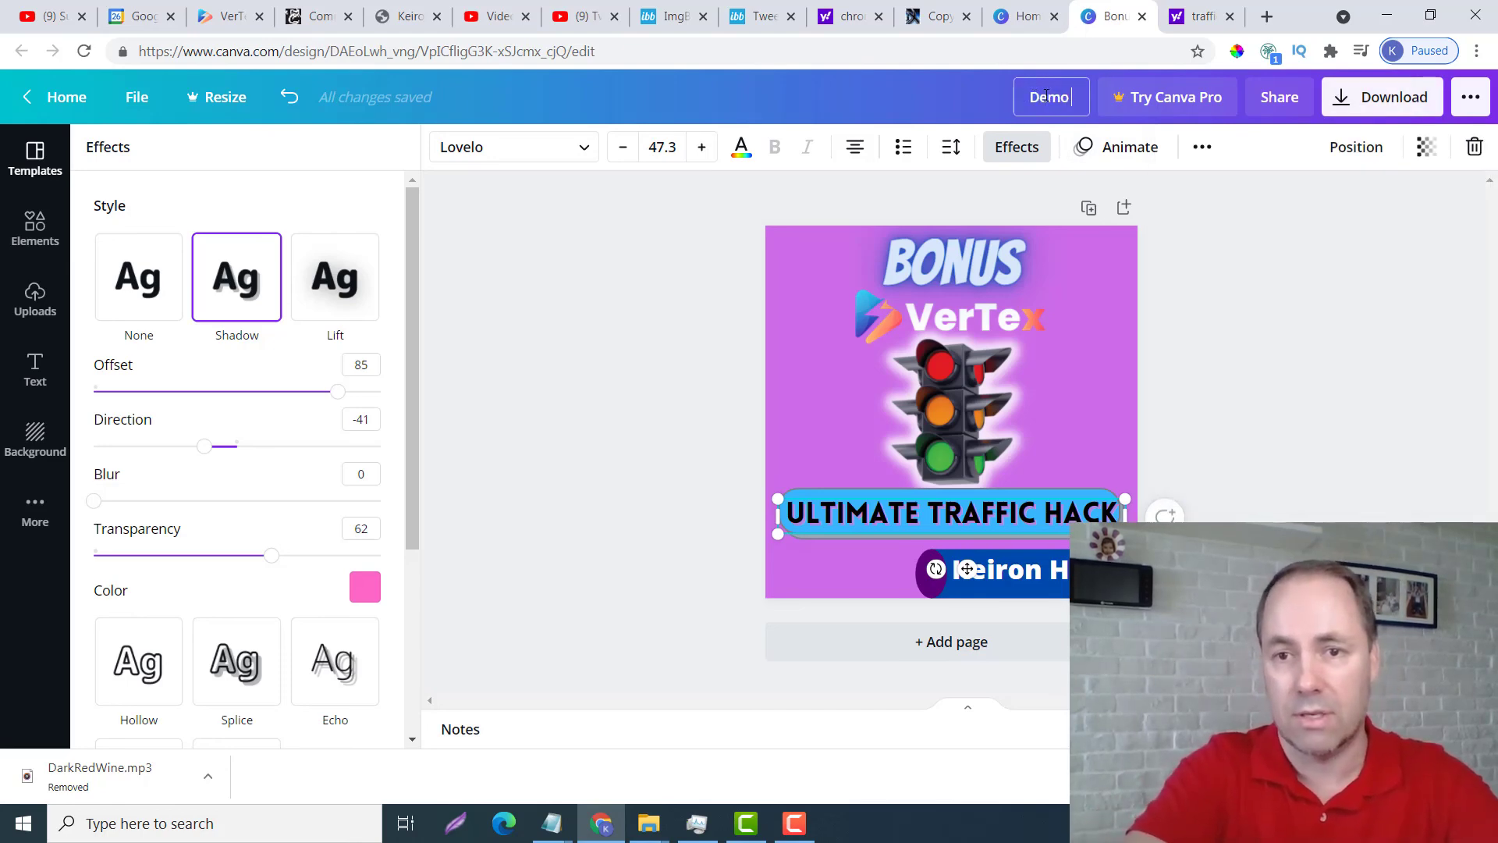
type(" Bonus")
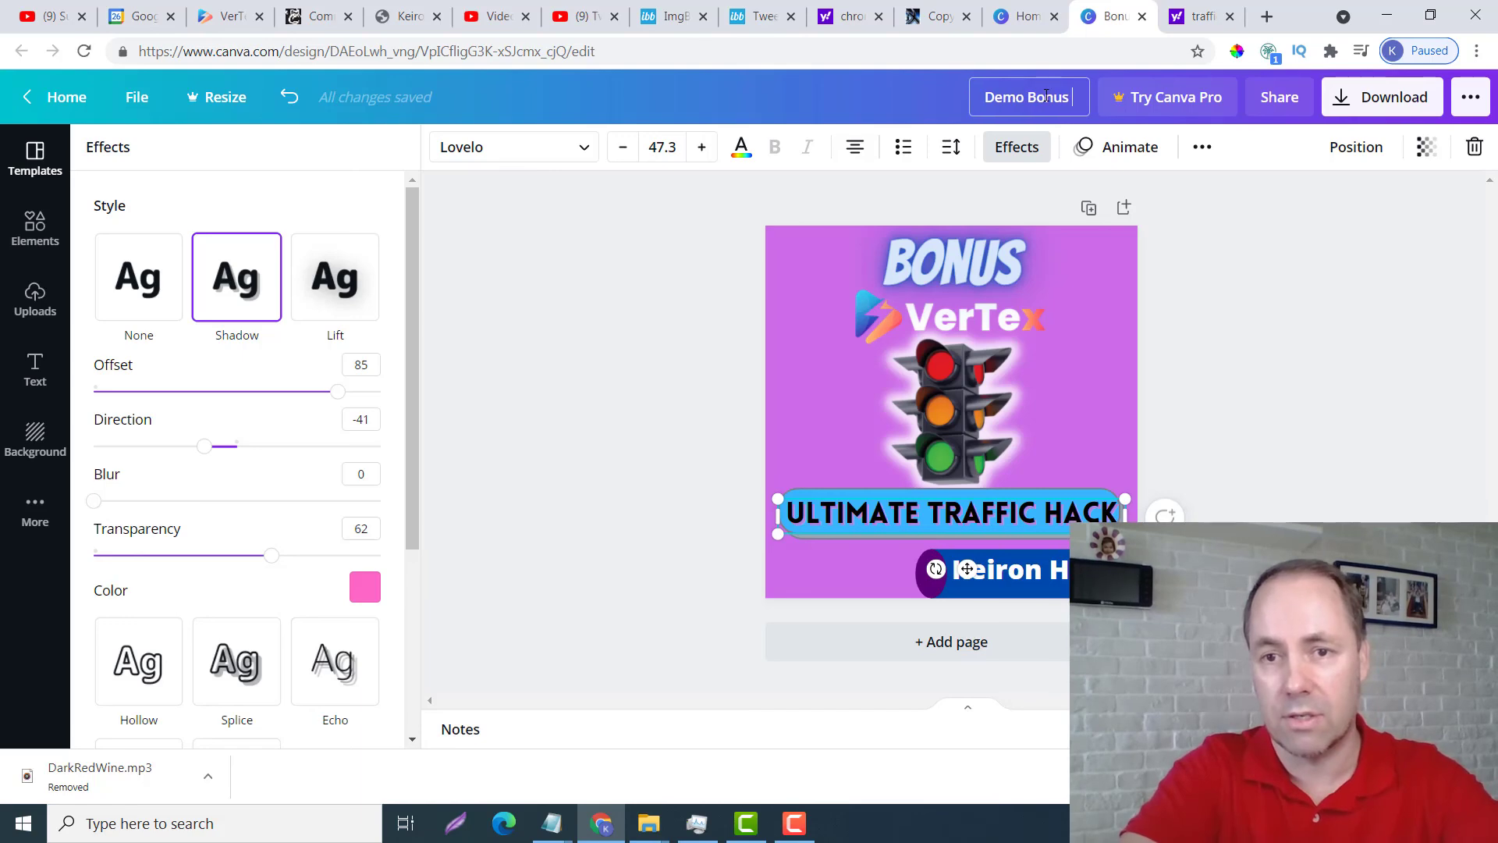
type(" Tutorial")
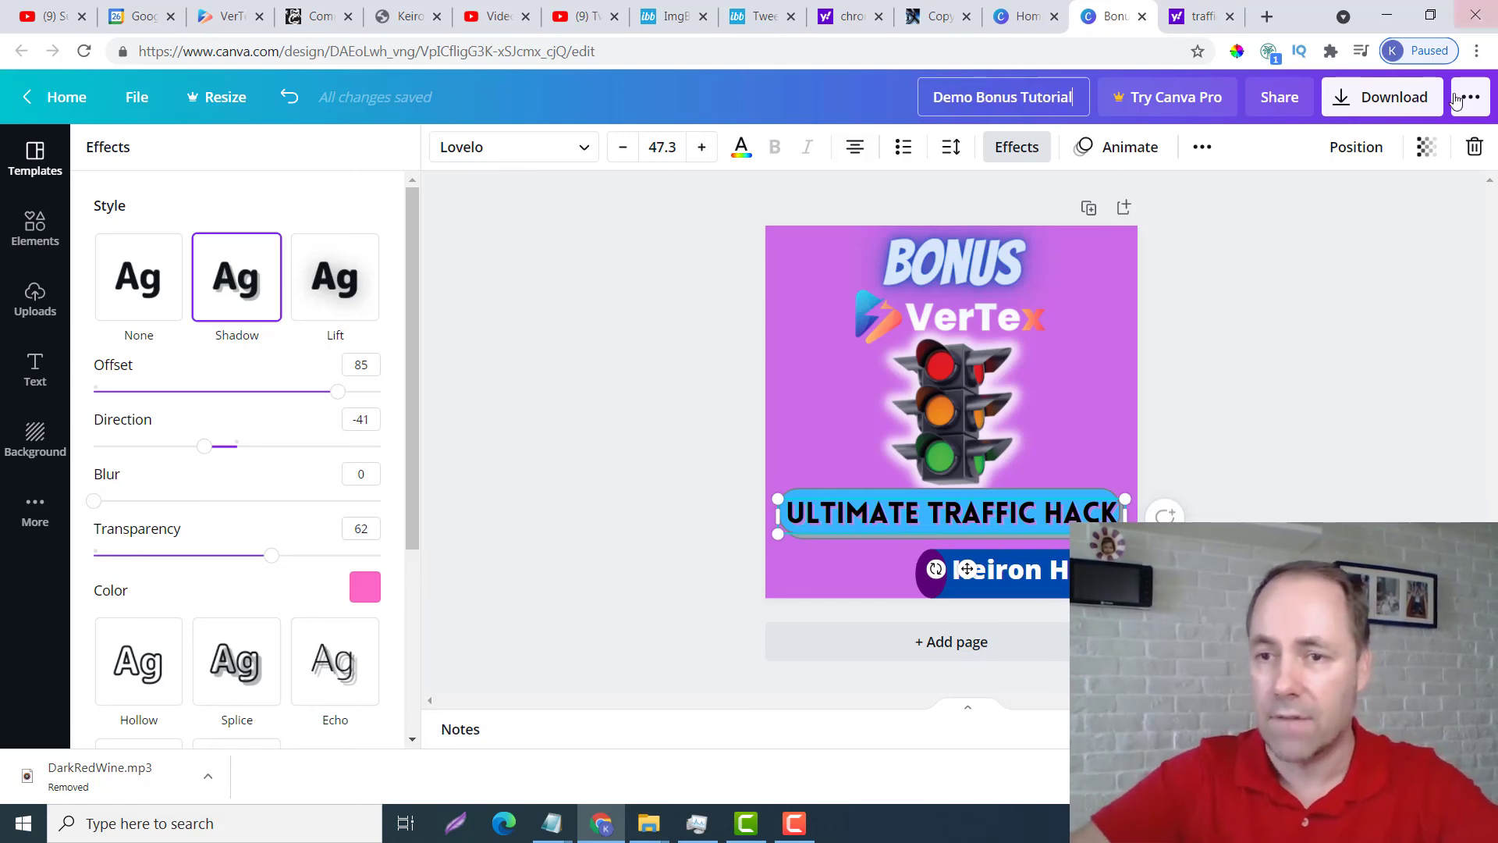
Download the design as a PNG, then dismiss the sharing offer and close the image preview in Photos
left_click(1397, 97)
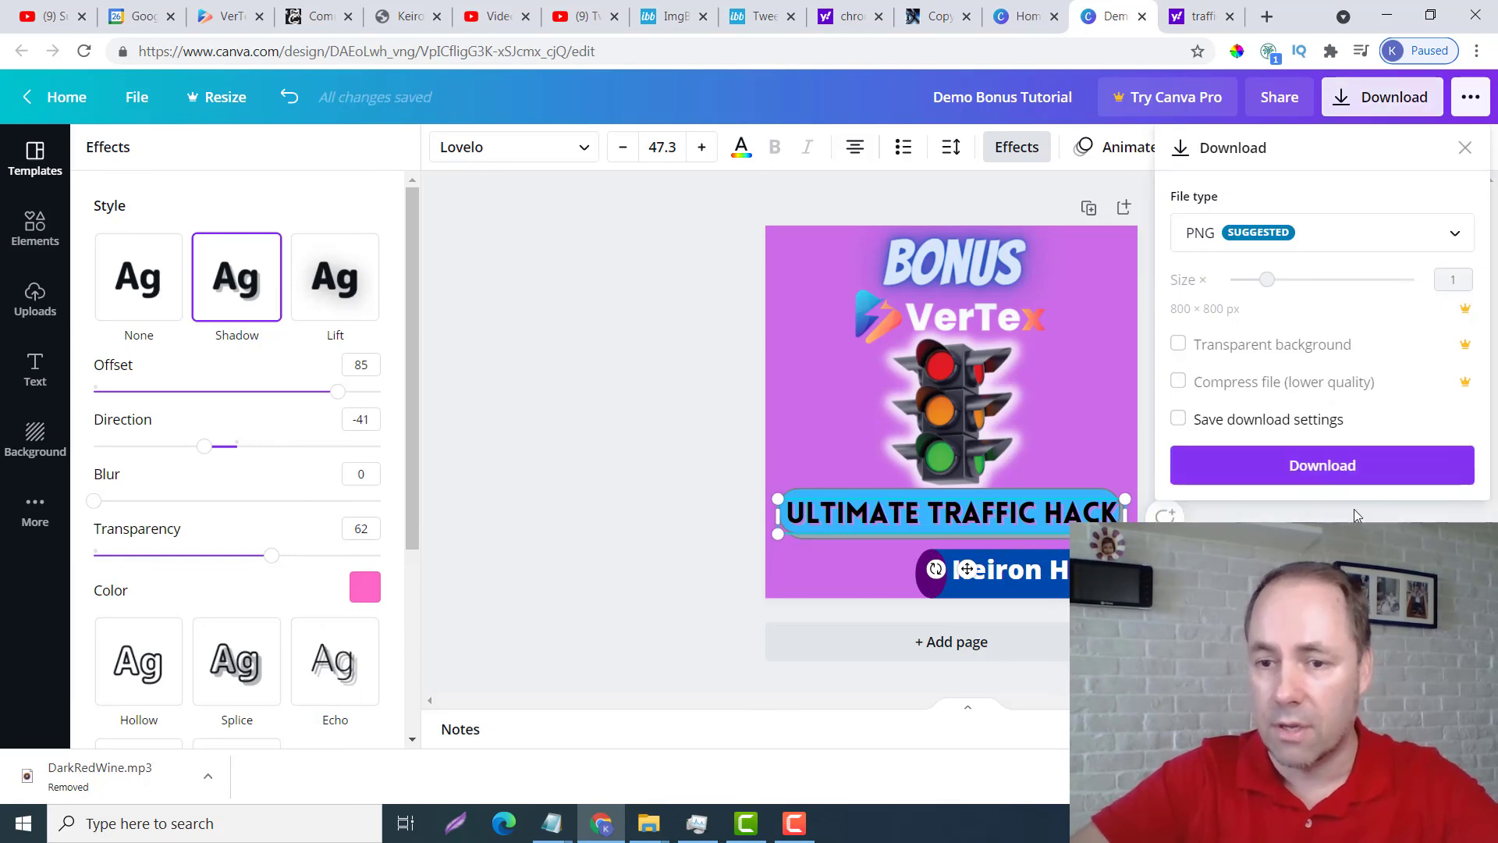
left_click(1336, 468)
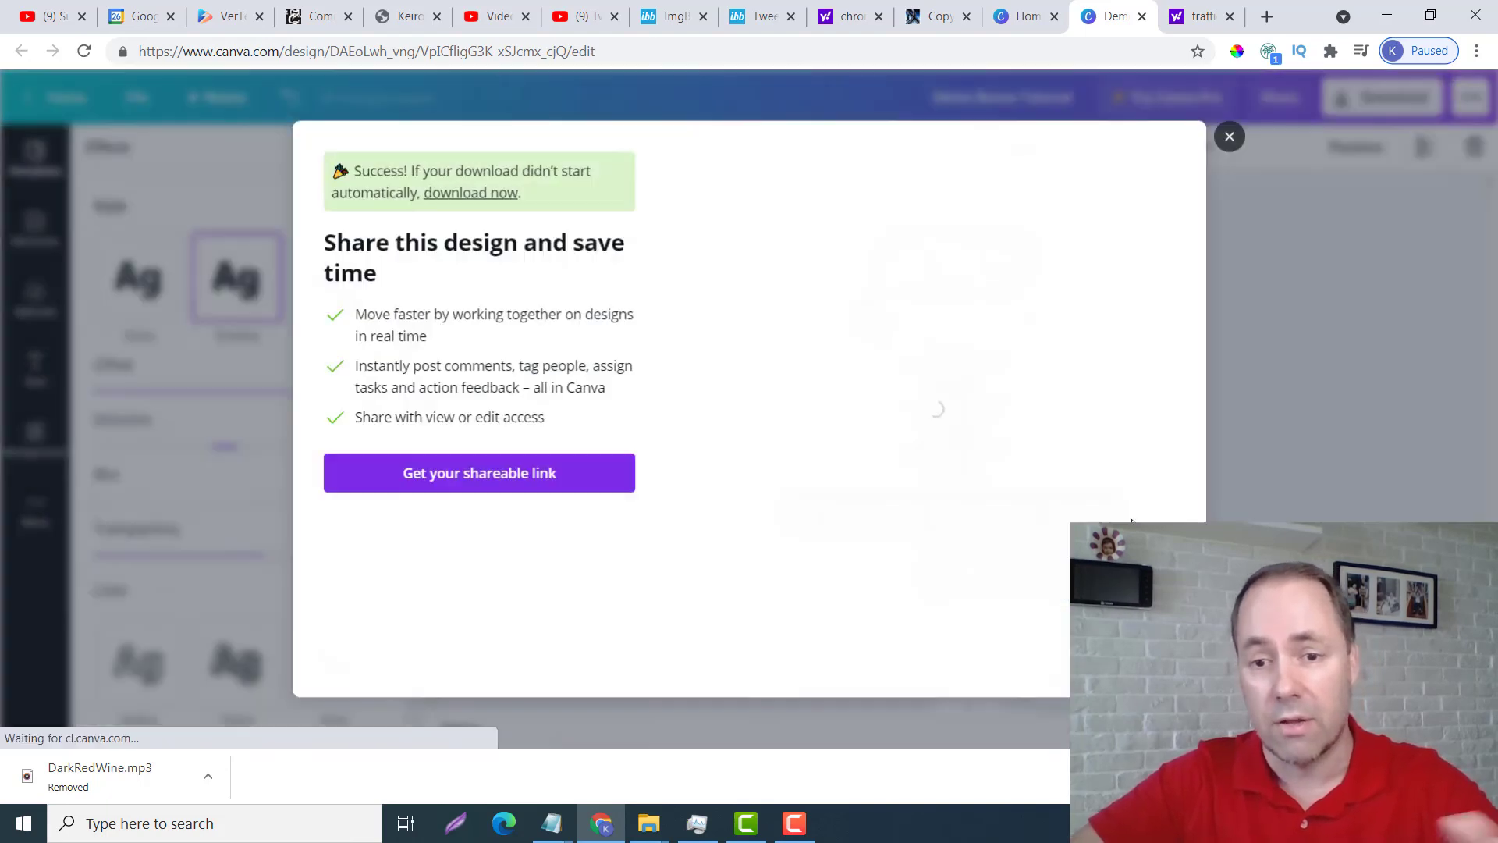
left_click(1231, 138)
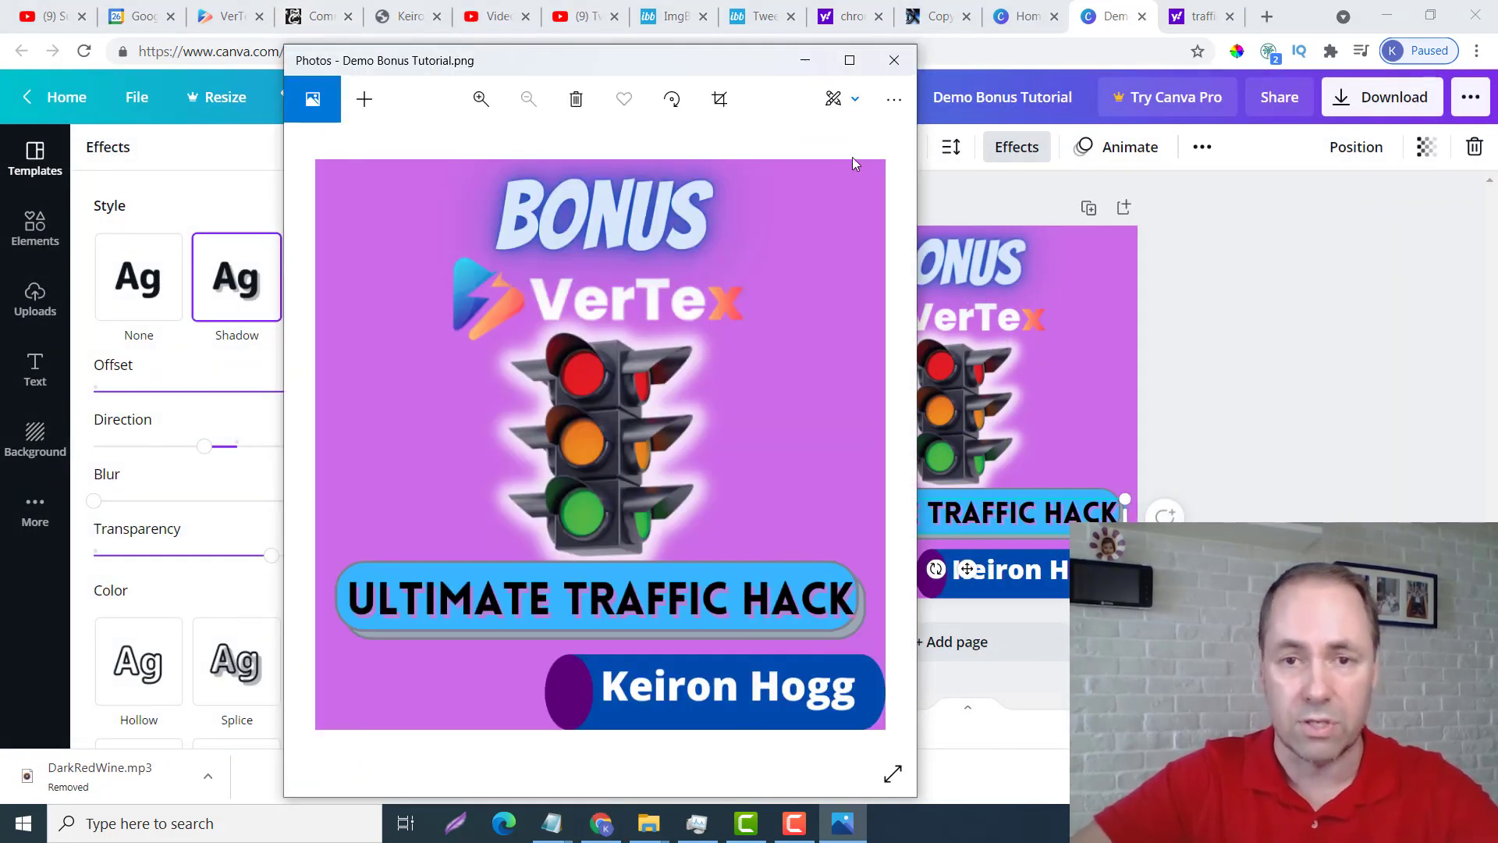
left_click(894, 61)
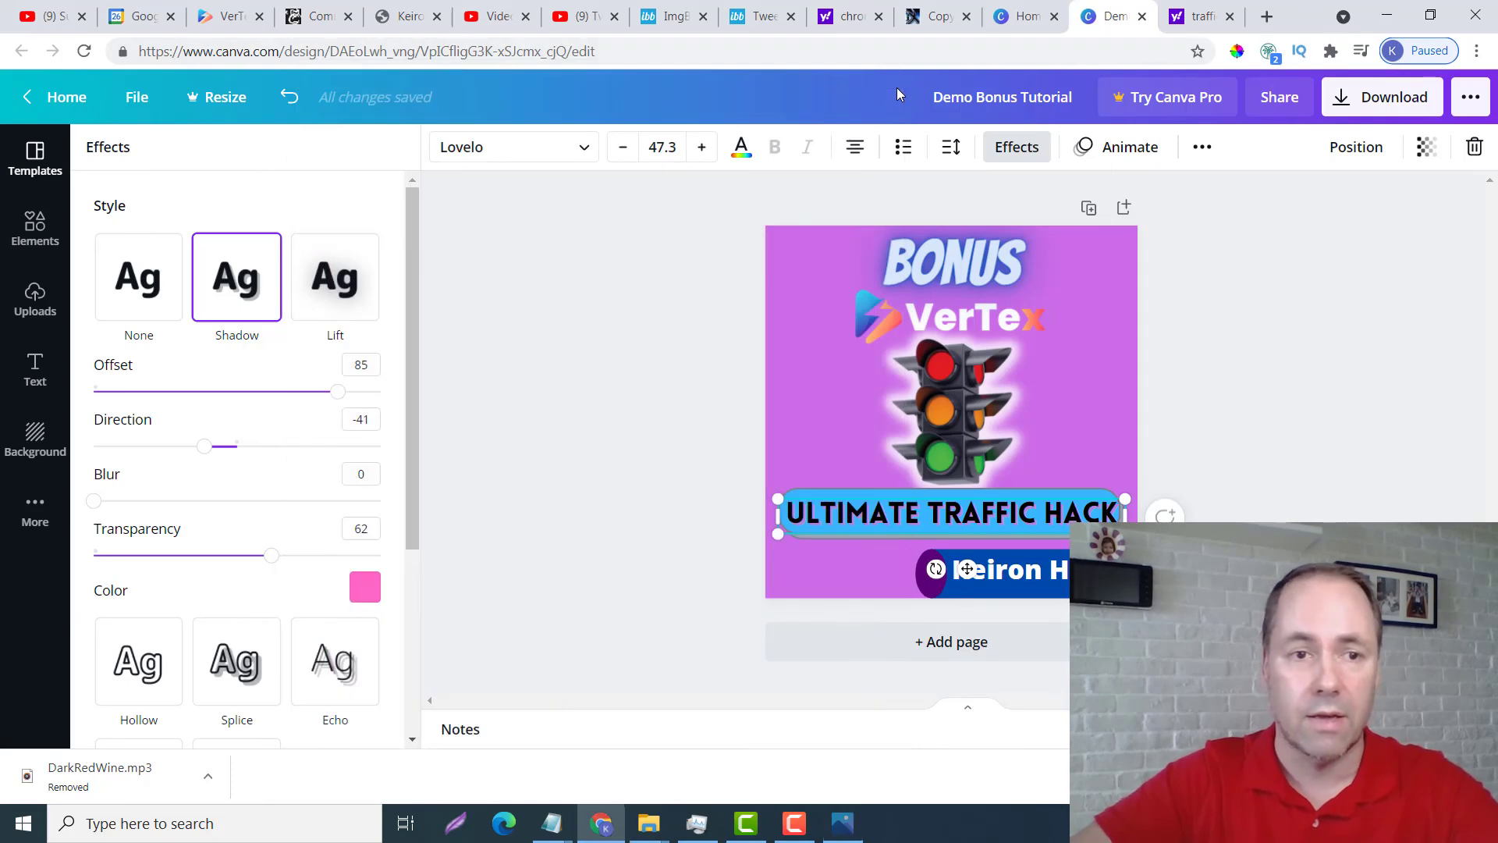
Switch to Commission Gorilla, dismiss the bonus block layout chooser, and return to the Canva design
left_click(323, 19)
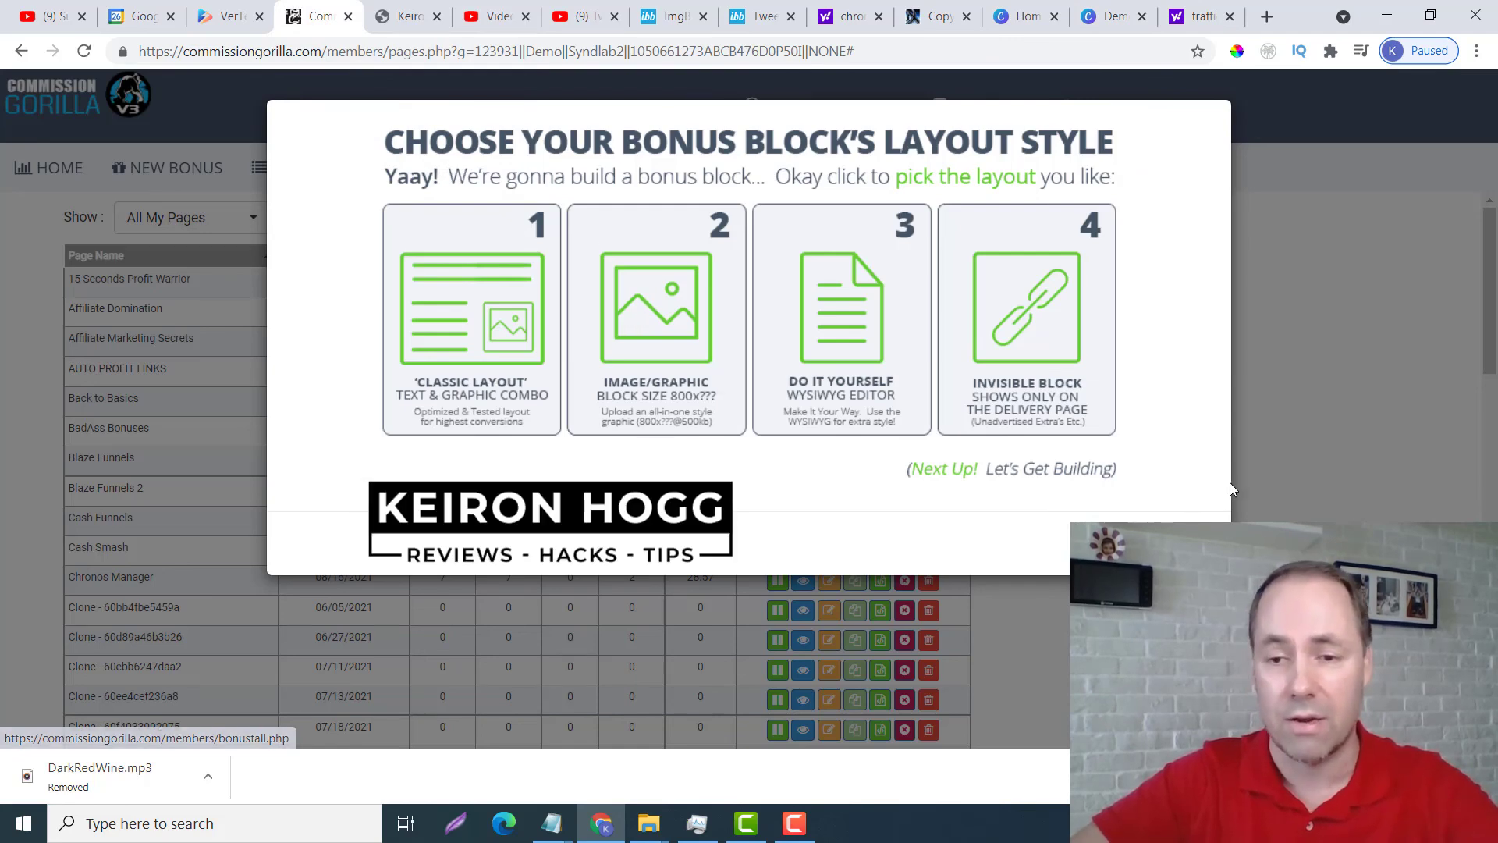
key("Escape")
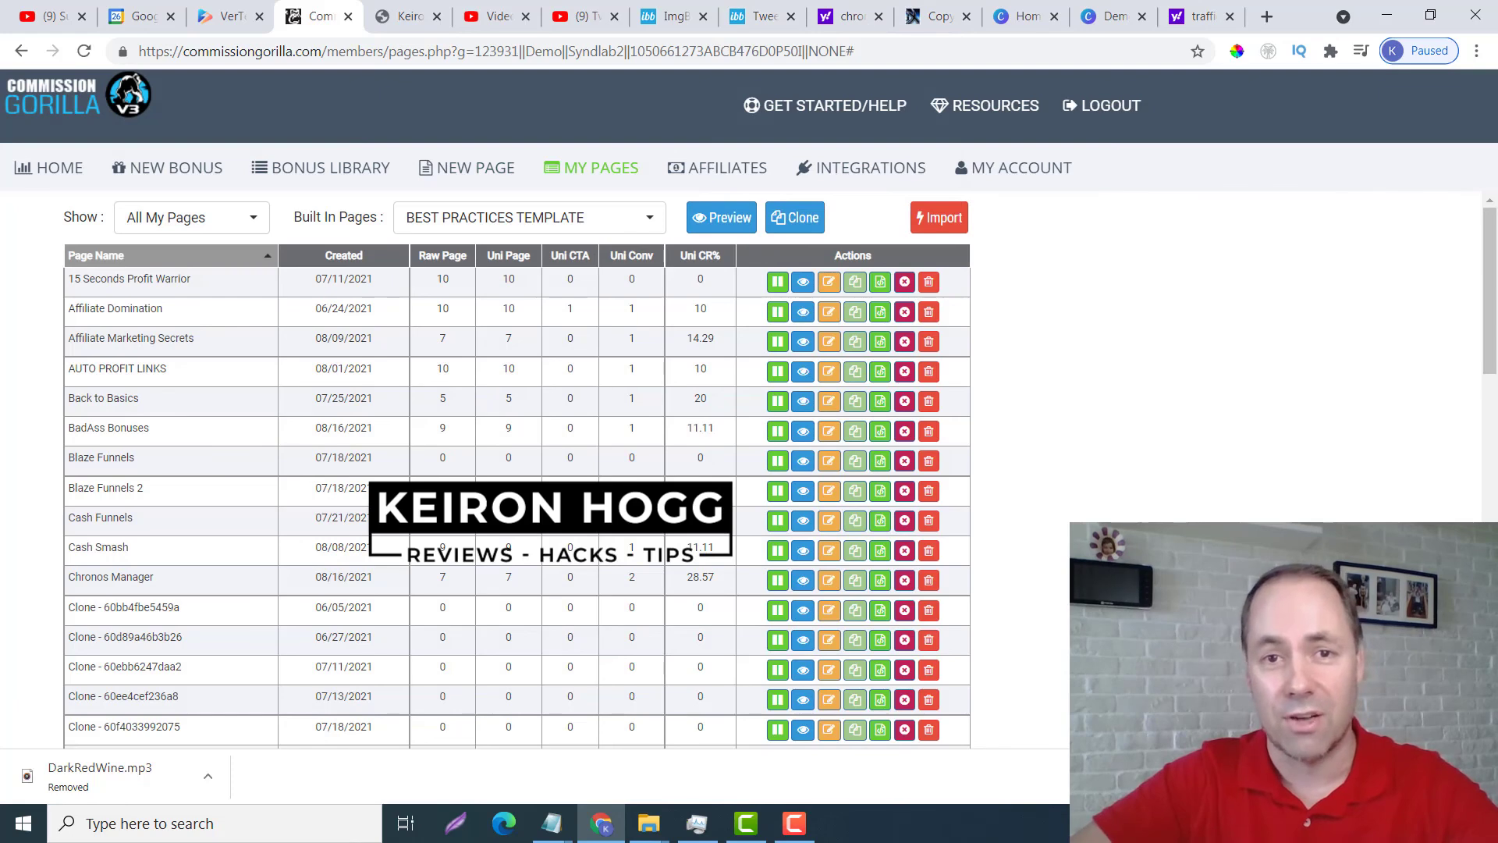
left_click(1108, 18)
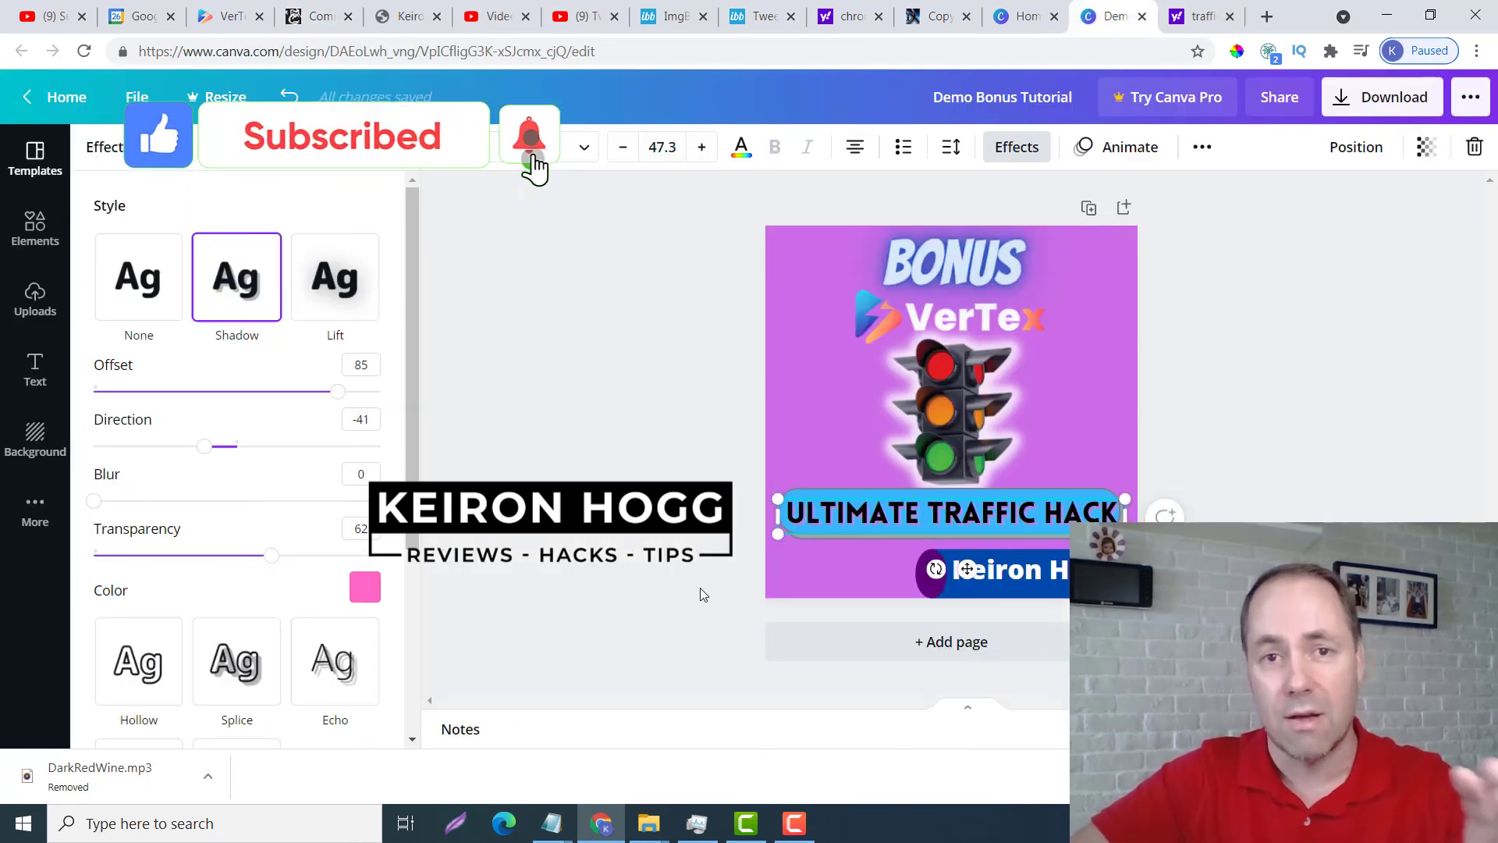